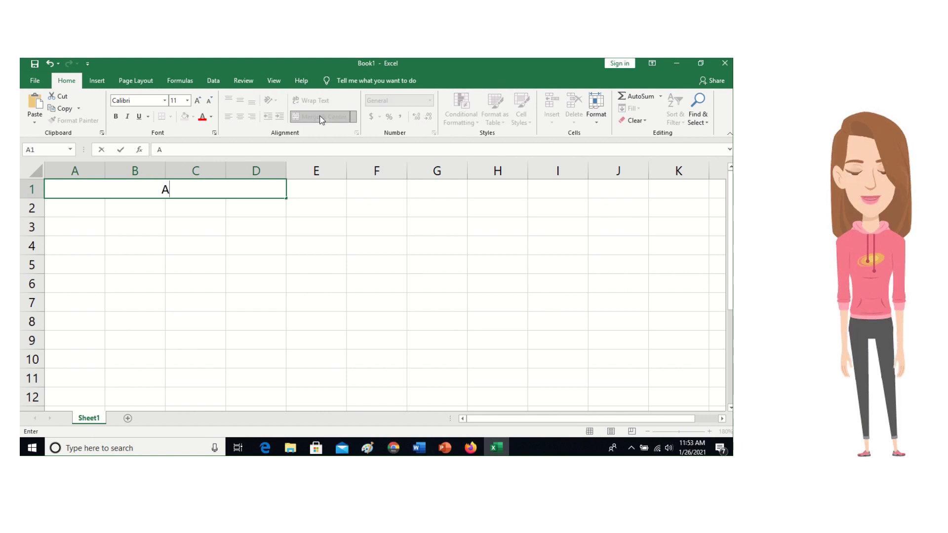
Enter the title "Arithmetic Operators in MS Excel" in the merged cell A1:D1.
text(tic)
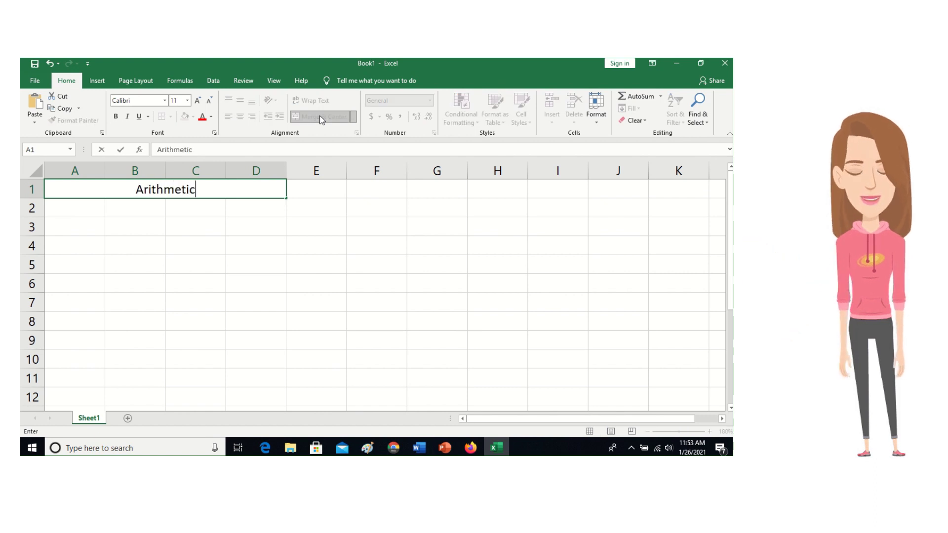
text( Operator)
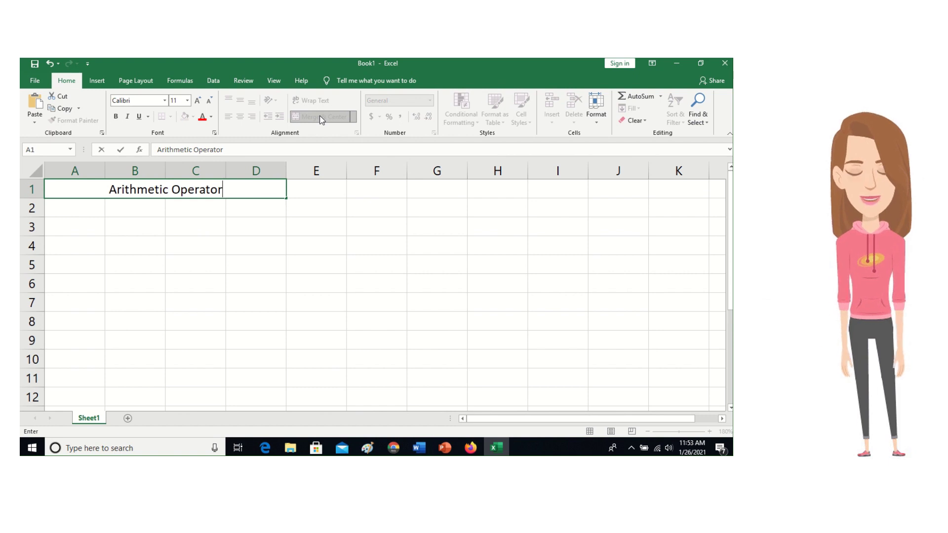
text(s in)
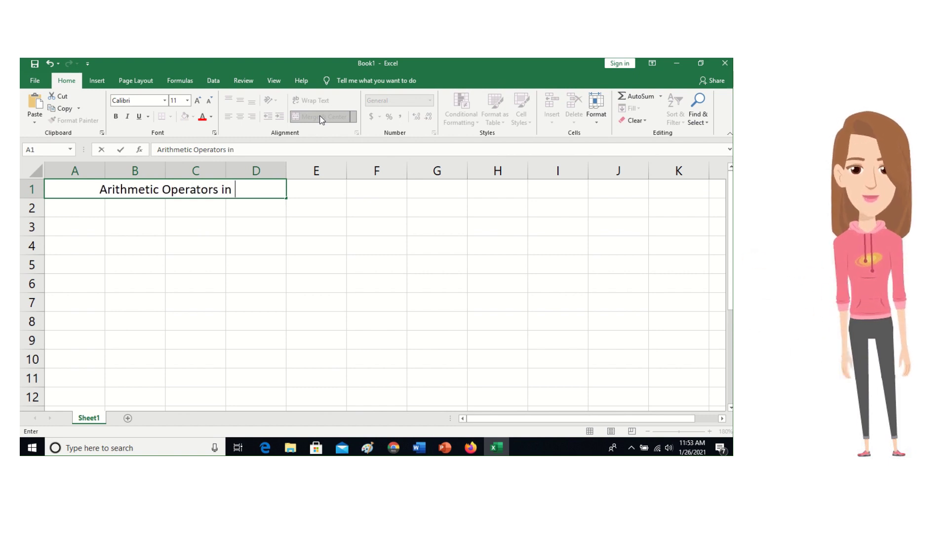
text( MS Excel)
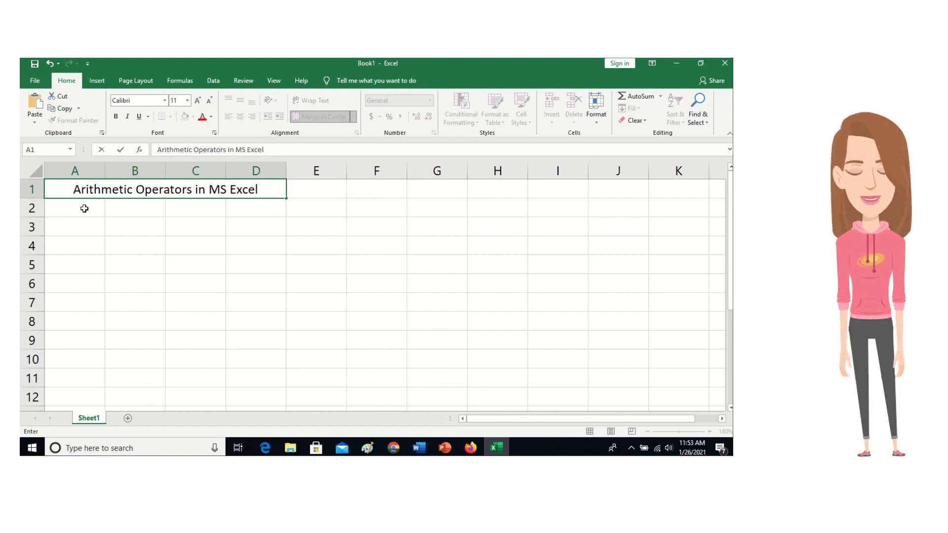
Merge and center cells A2:D2 and enter the heading "Operator Function Example" in them.
click(85, 208)
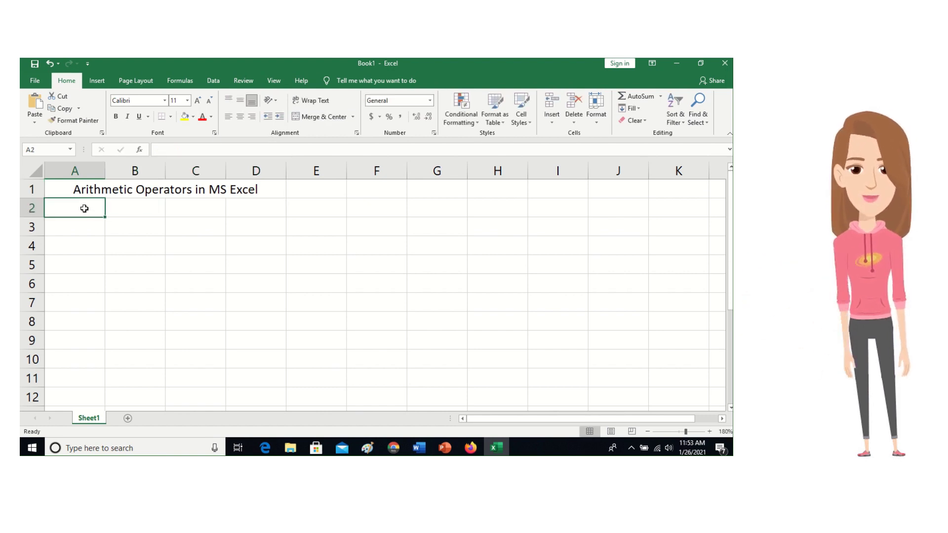
drag(84, 208, 252, 206)
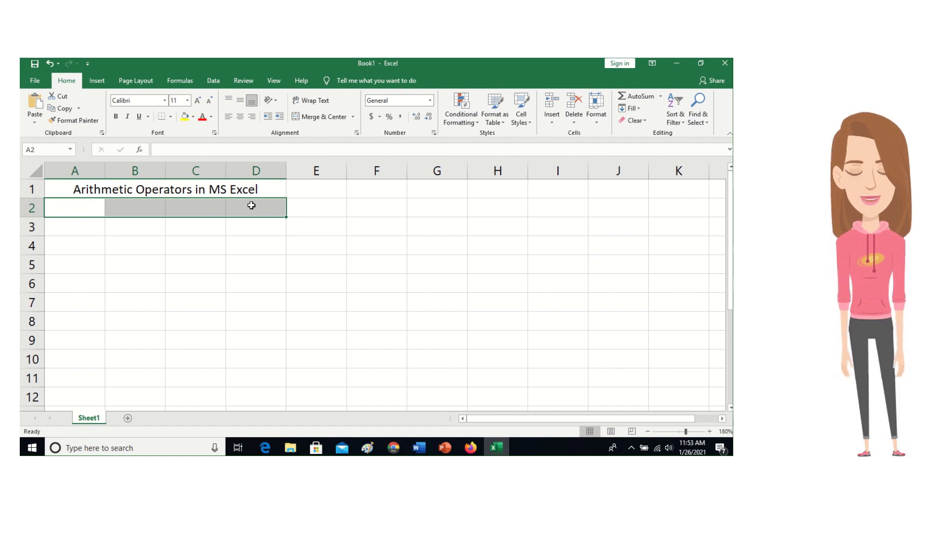
click(317, 119)
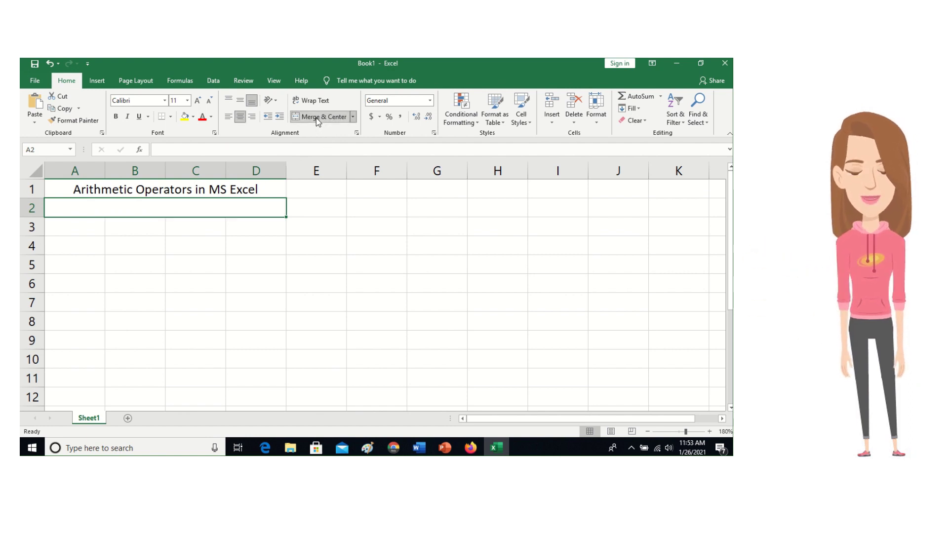
text(Operator)
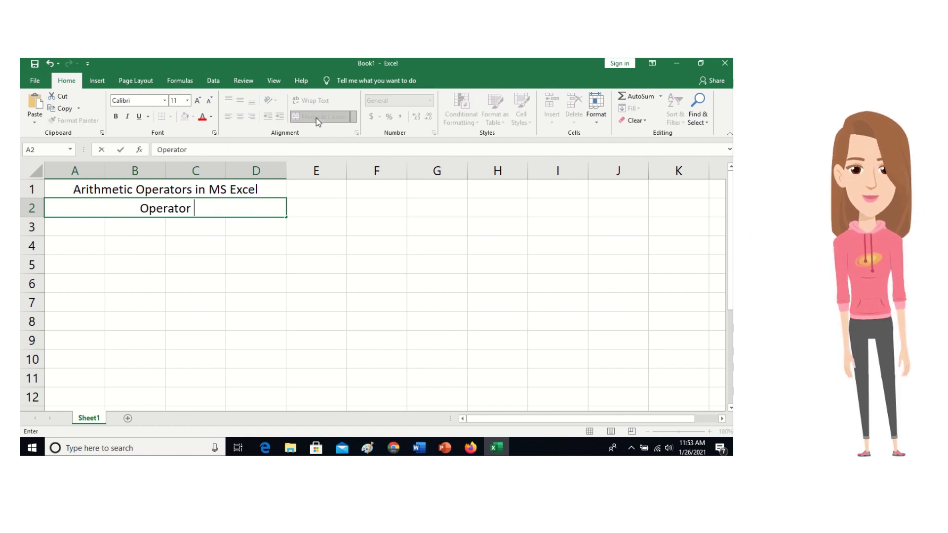
text( Functi)
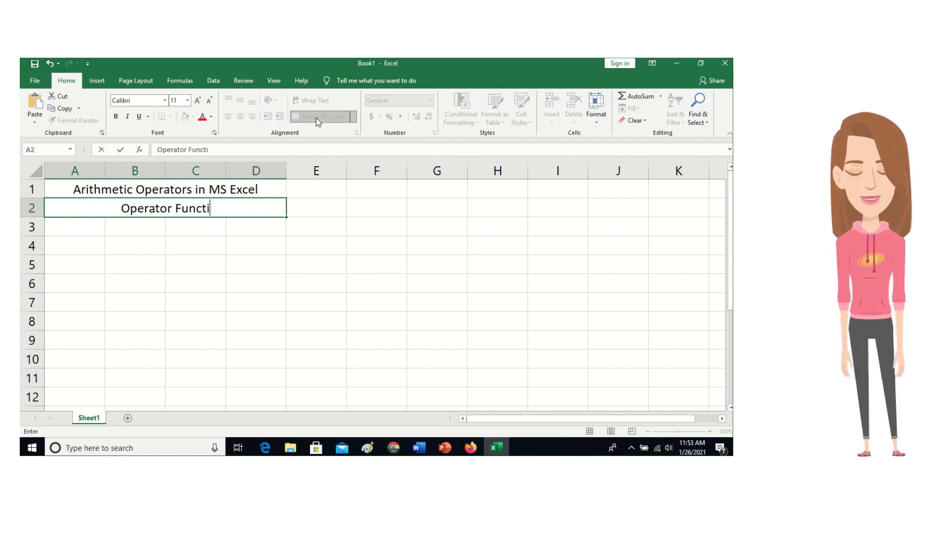
text(on Example)
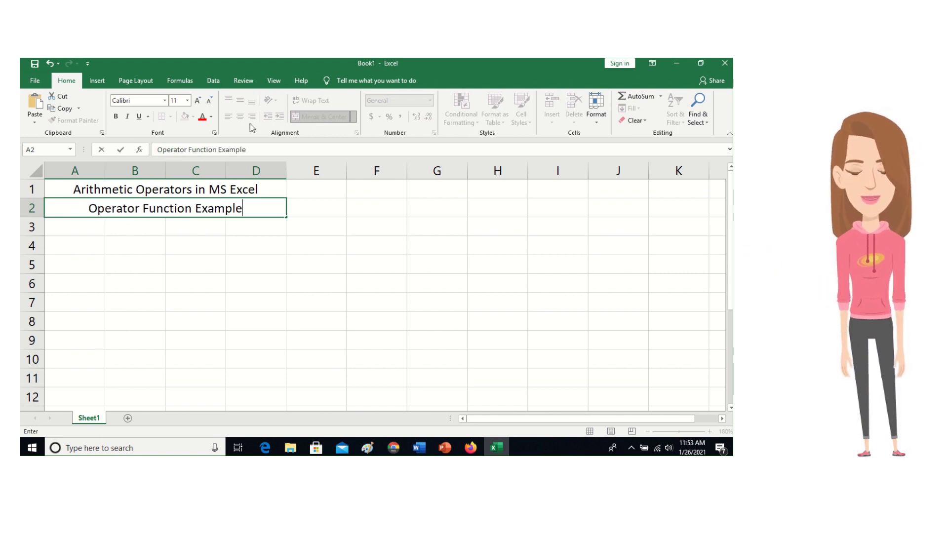
Enter the label "Addition" in cell A3 and widen column A to roughly one and a half times its width.
click(81, 228)
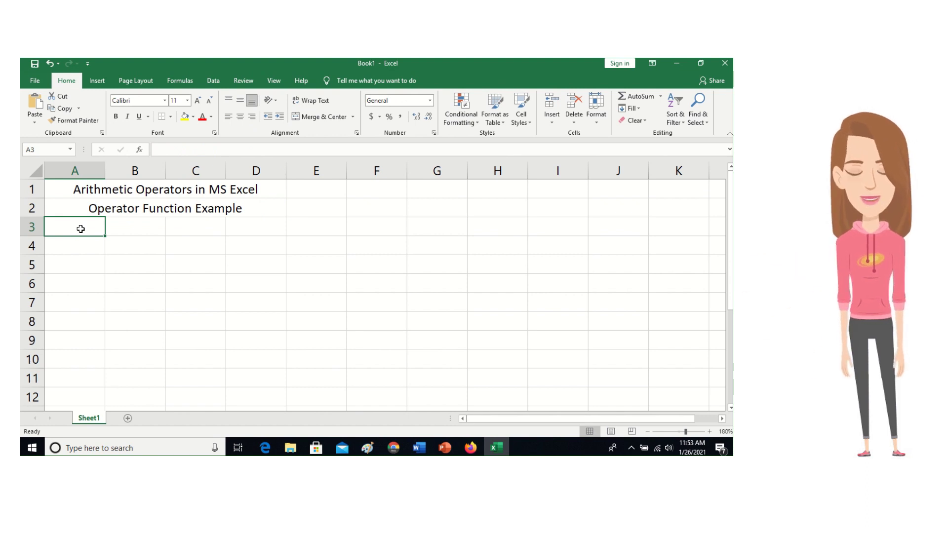
text(A)
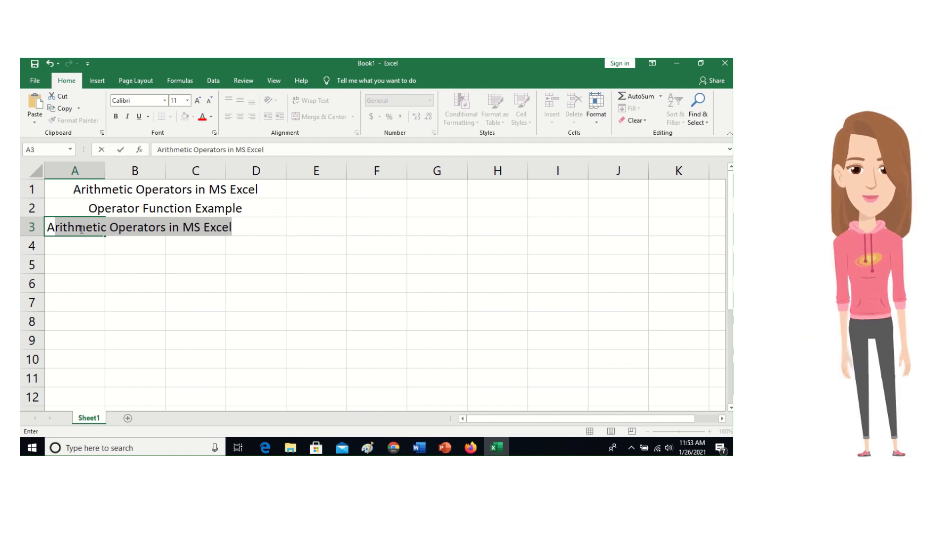
text(ddition)
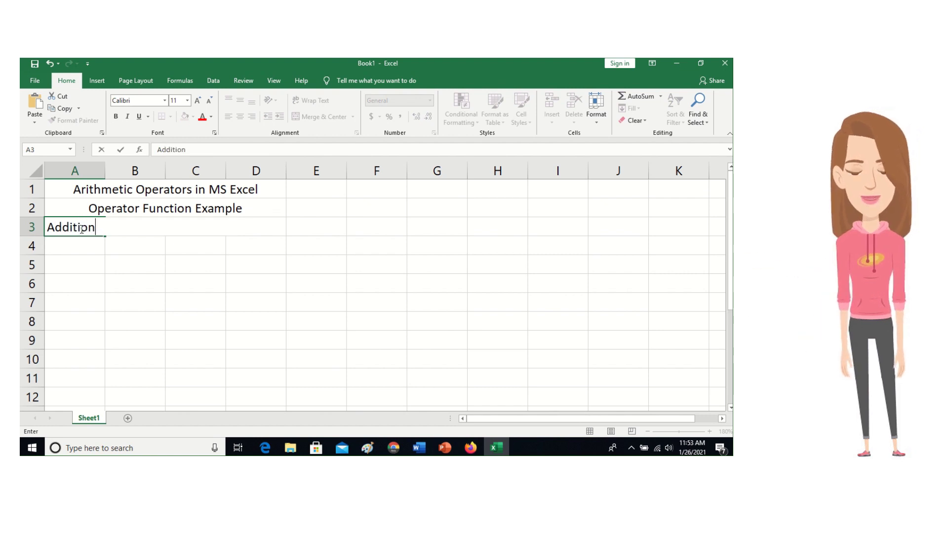
click(133, 264)
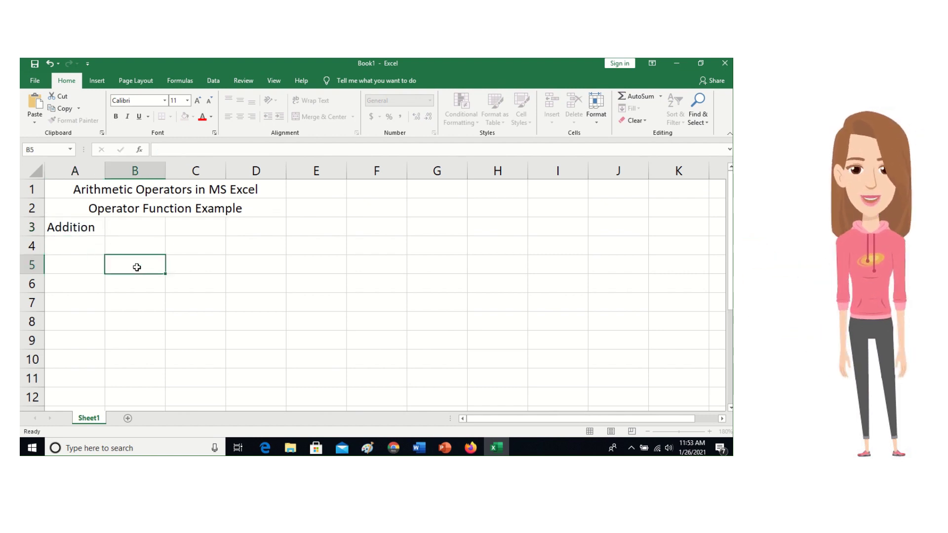
click(93, 241)
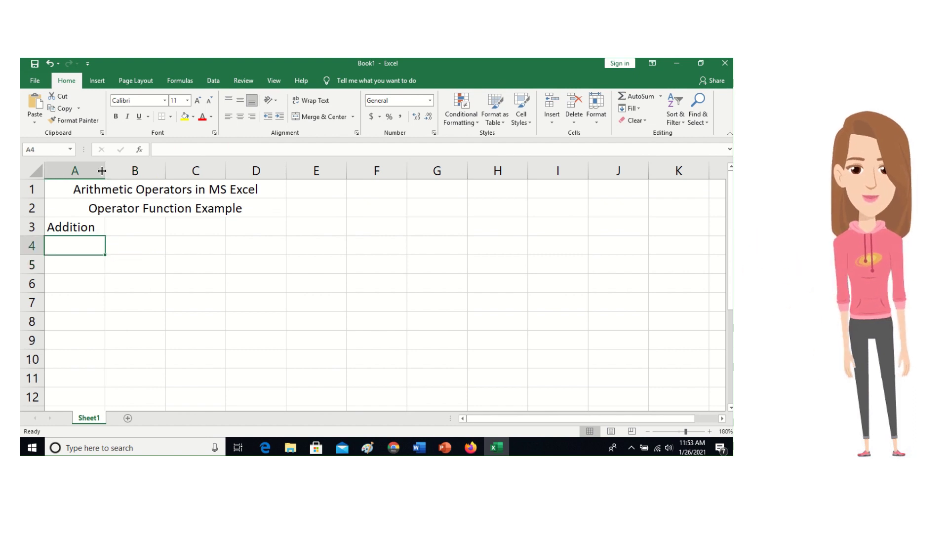
drag(102, 172, 131, 171)
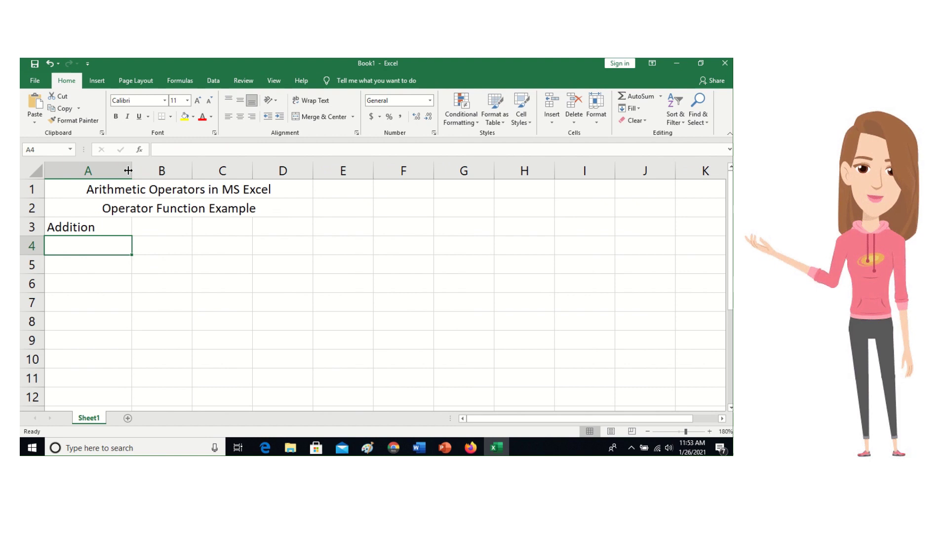
Merge and center cells B3:C3 and enter the addition example 8+10 as text in them.
click(154, 228)
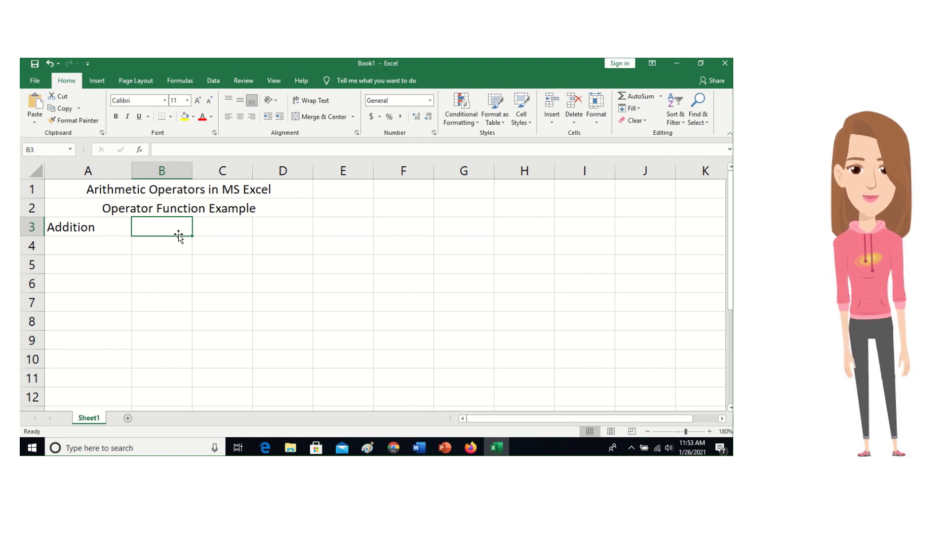
text(8)
click(228, 227)
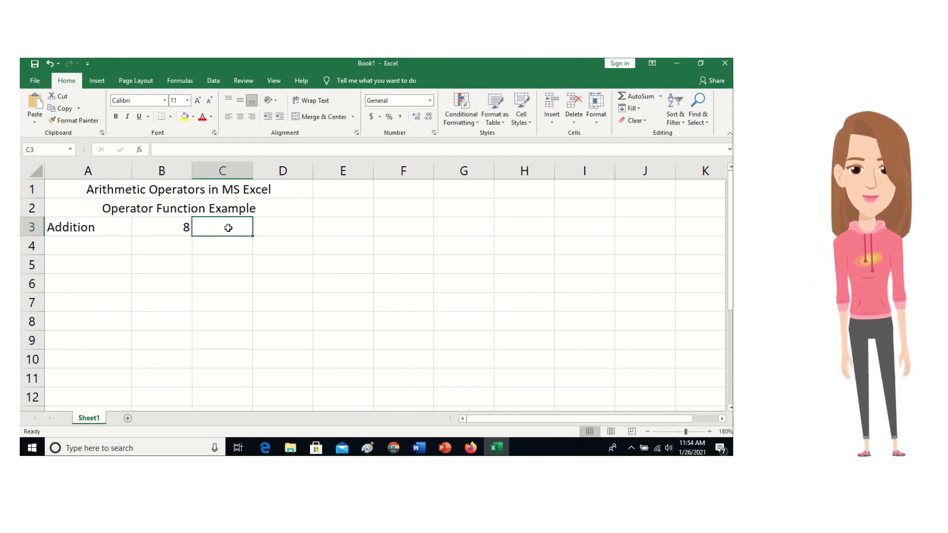
click(169, 228)
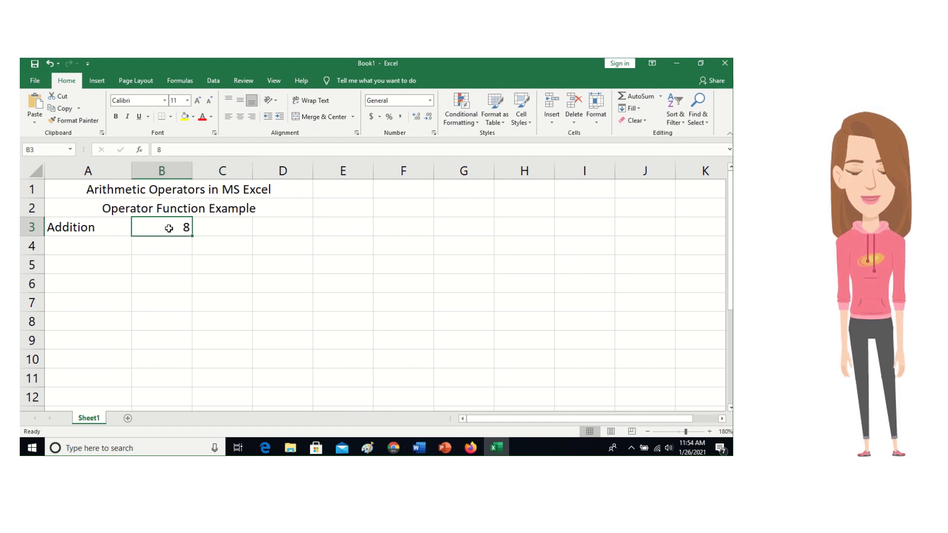
drag(170, 228, 212, 227)
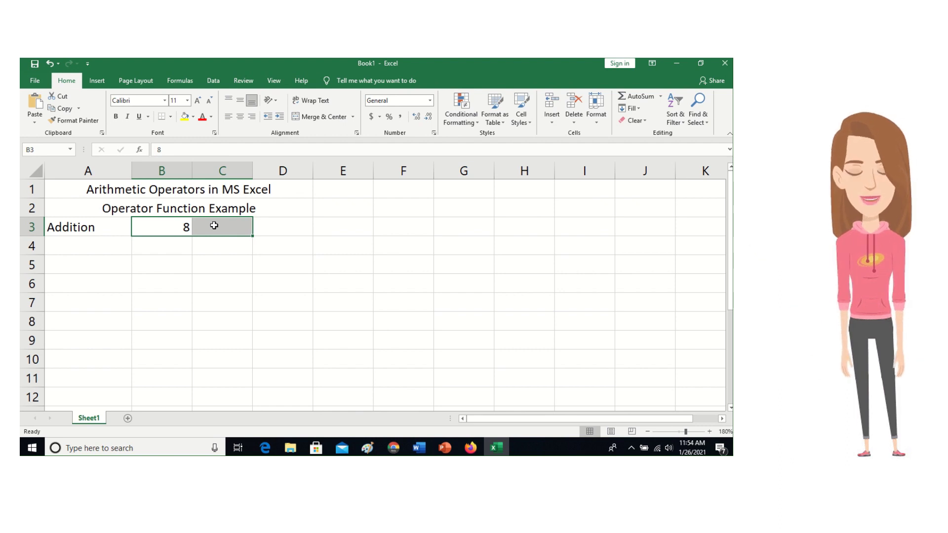
click(313, 121)
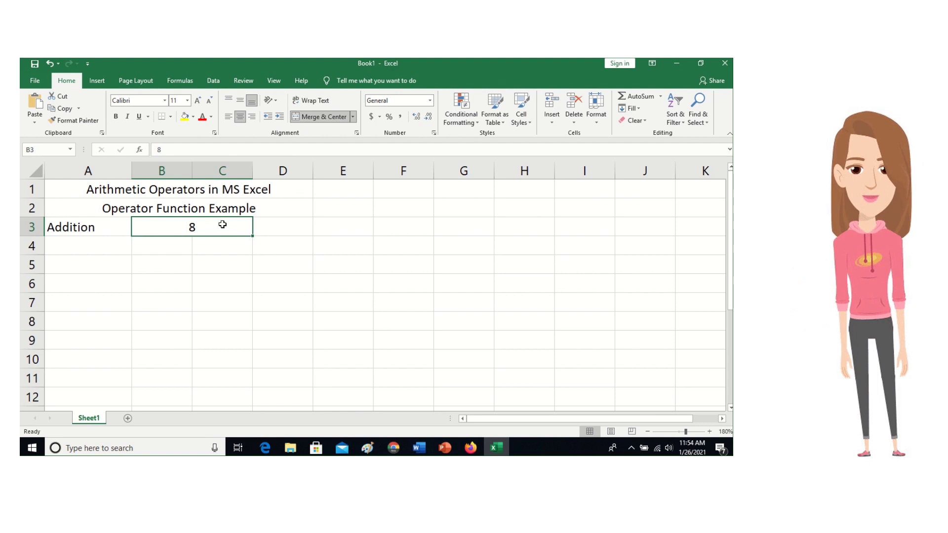
click(183, 148)
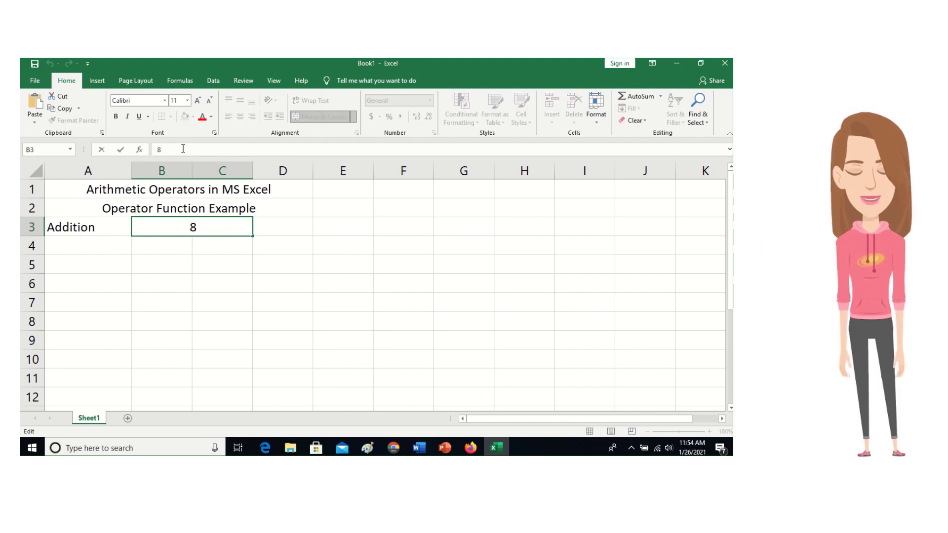
text(+10)
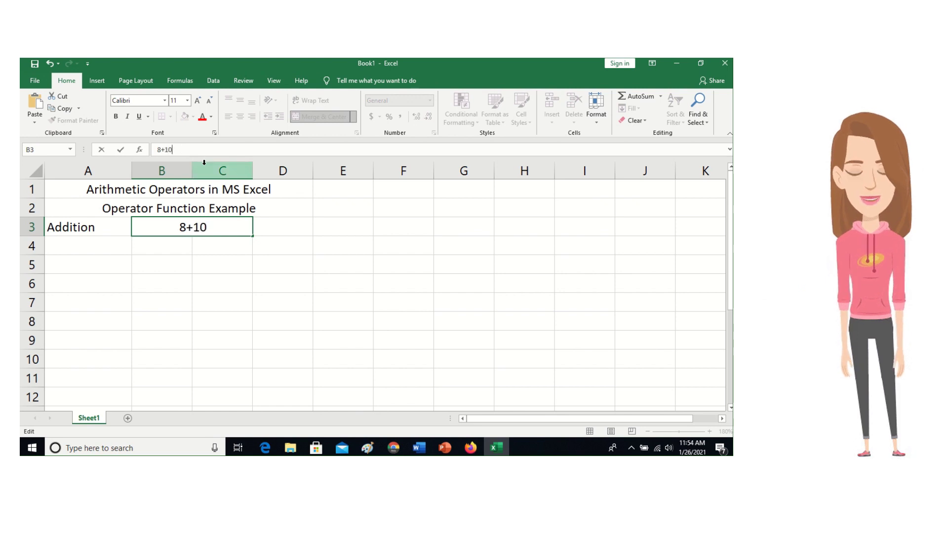
Enter the formula =8+10 in cell D3 to calculate the addition example.
click(274, 231)
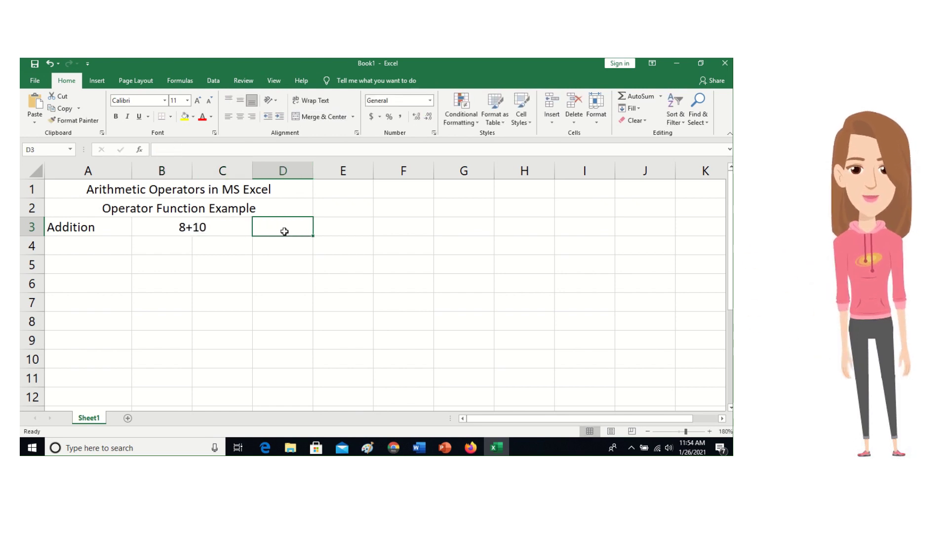
text(=)
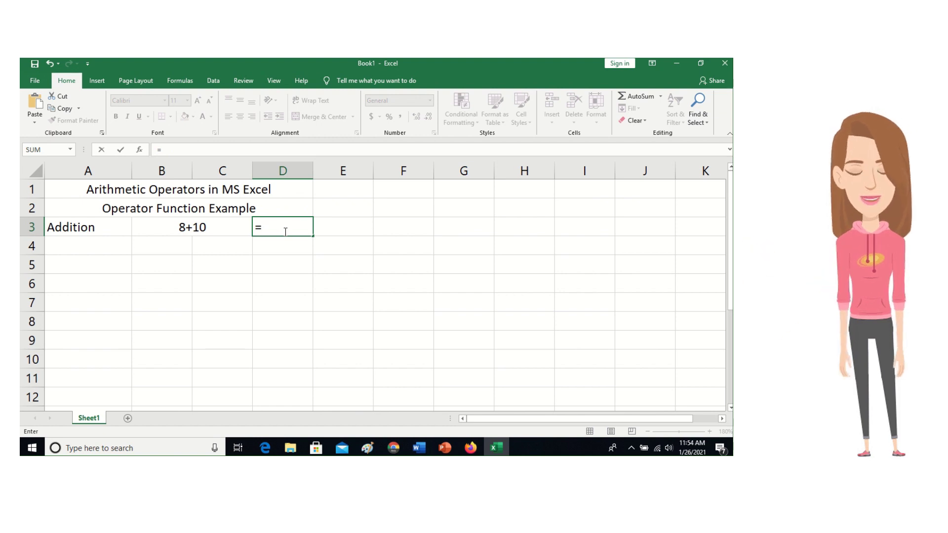
text(=)
key(BackSpace)
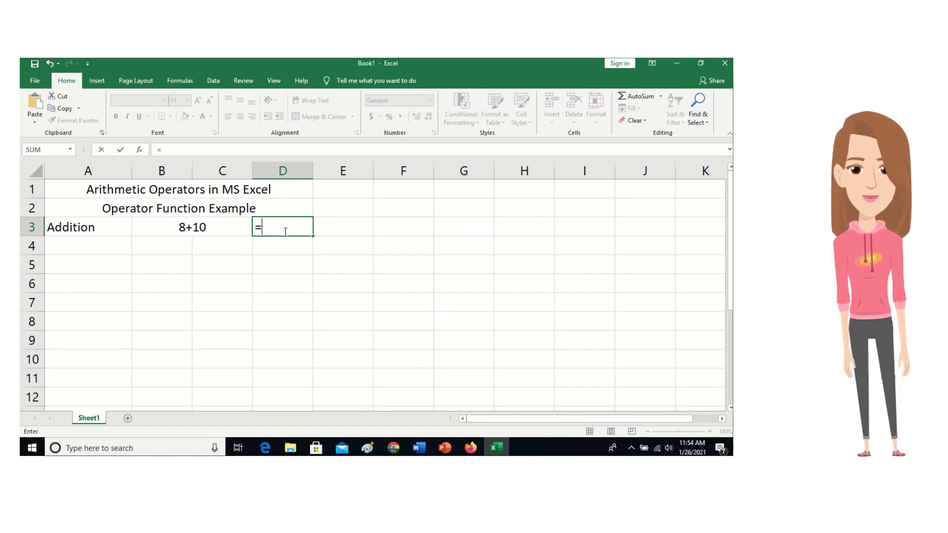
text(8+10)
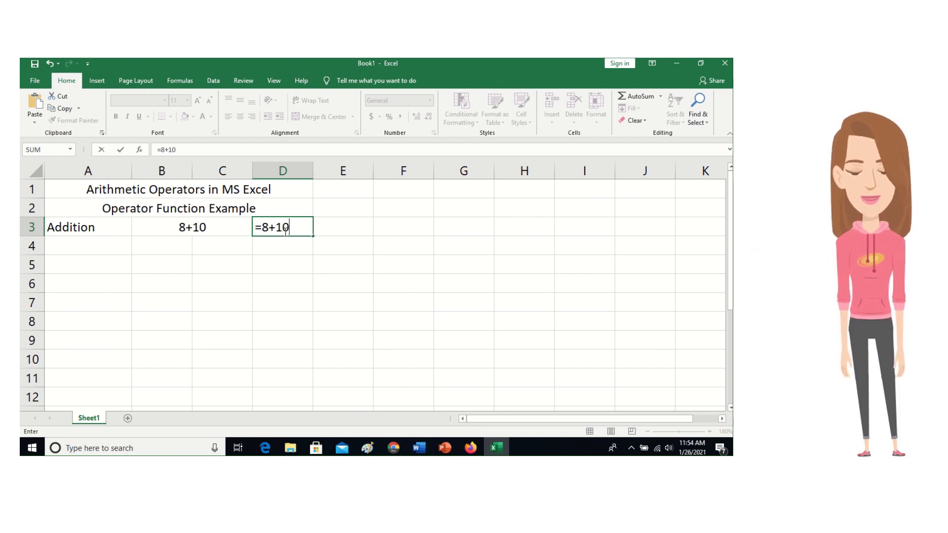
key(Return)
click(284, 231)
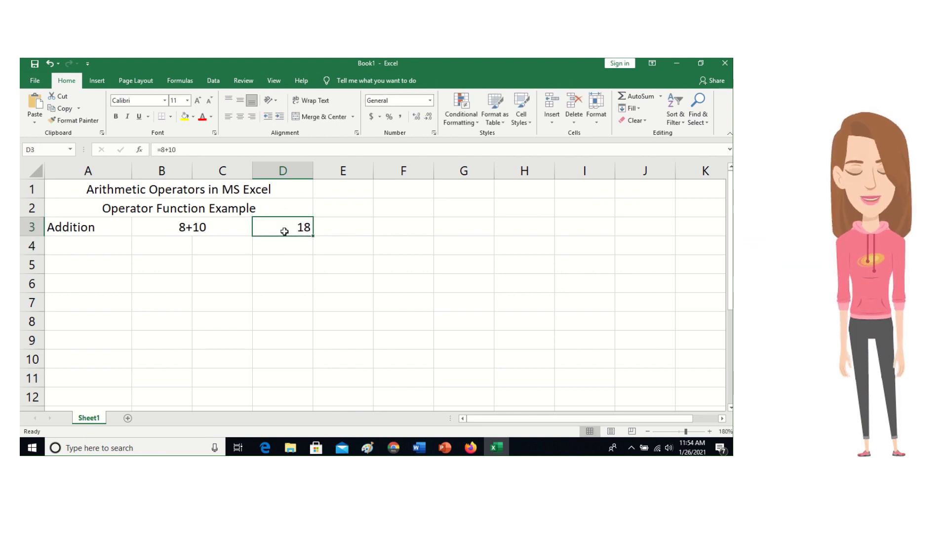
Enter the label "Subtraction" in cell A4.
click(90, 244)
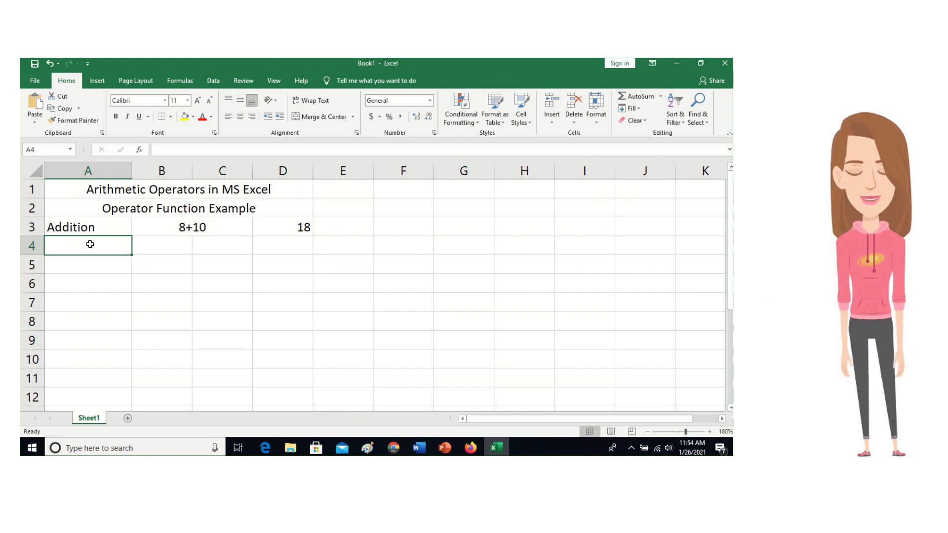
text(Su)
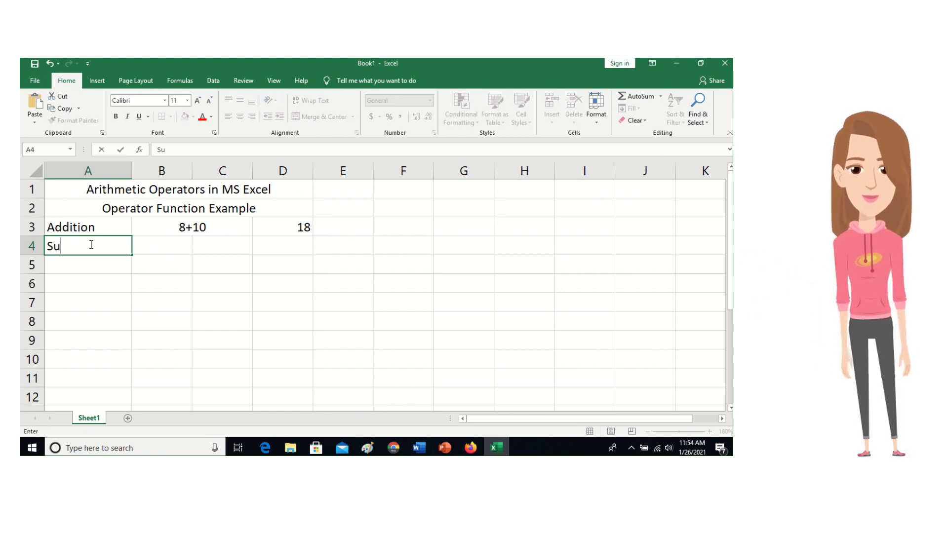
text(btraction)
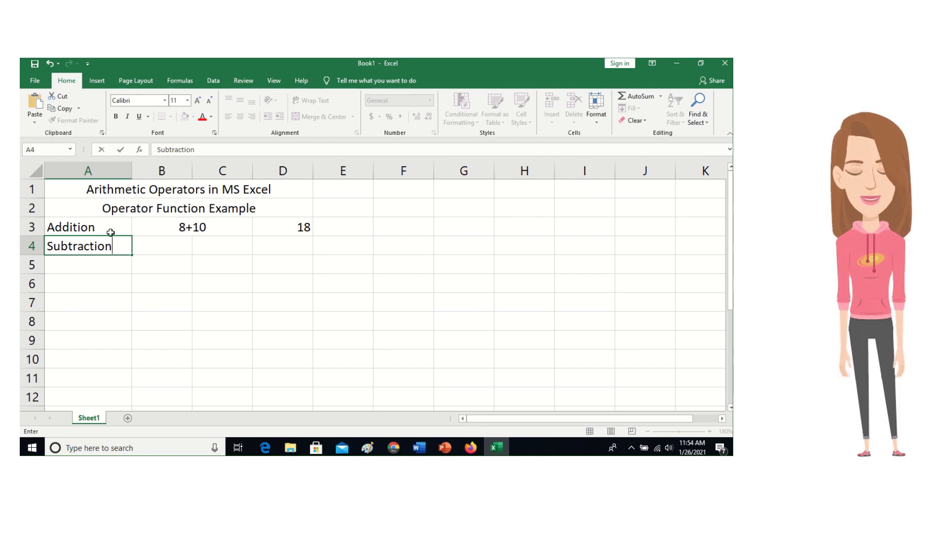
Merge and center cells B4:C4 and enter the subtraction example 25-20 as text in them.
click(175, 245)
drag(178, 245, 203, 242)
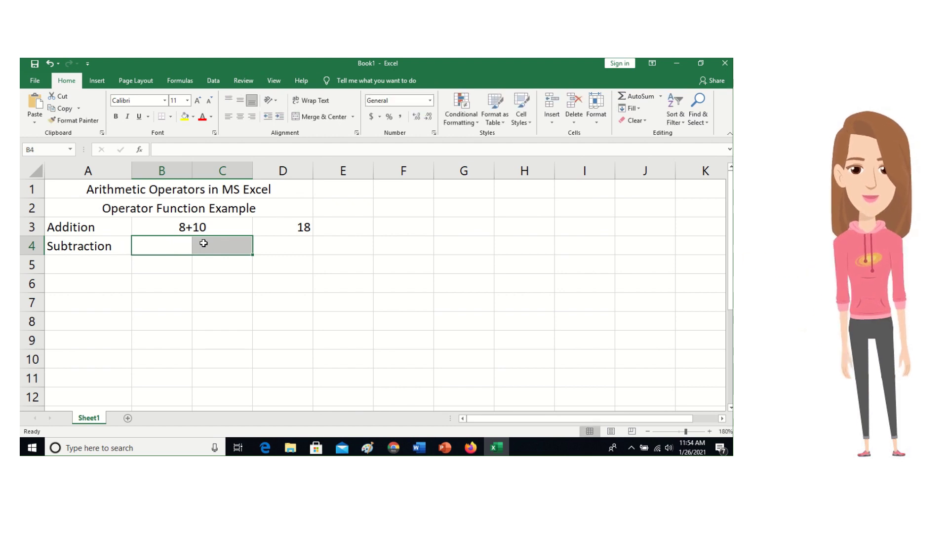
click(310, 119)
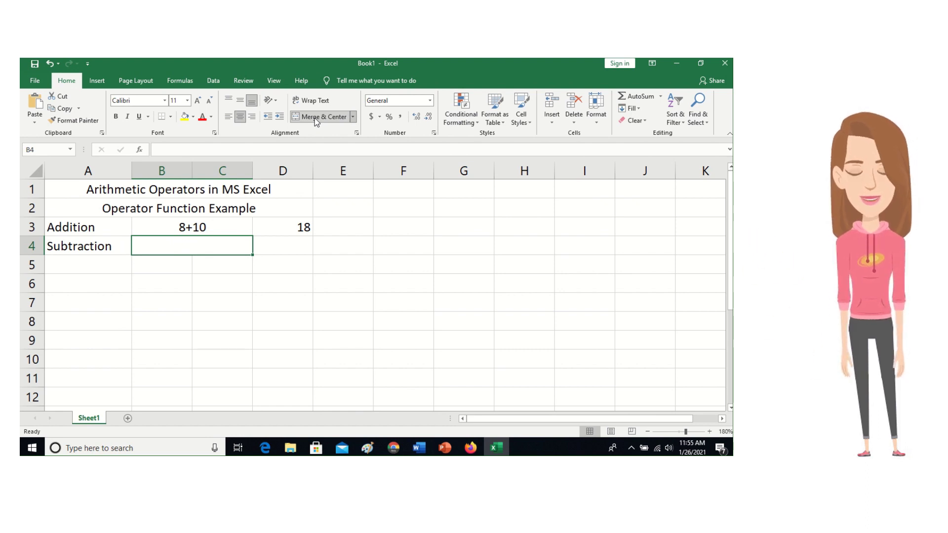
text(25)
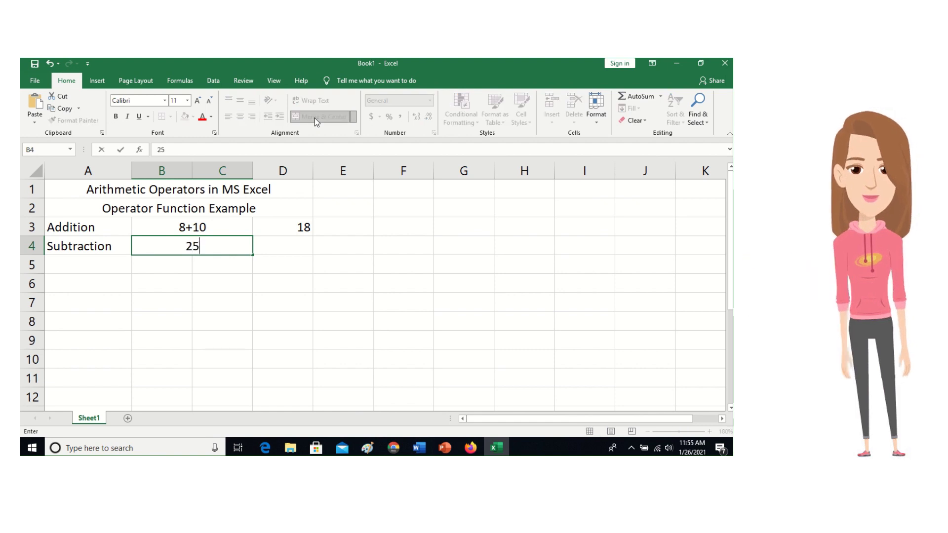
text(-20)
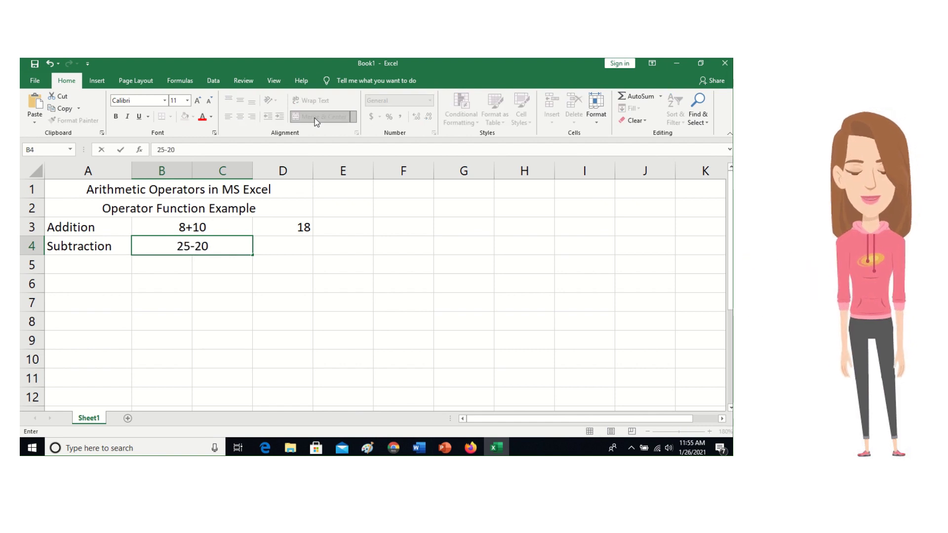
Enter the formula =25-20 in cell D4 to calculate the subtraction example.
click(277, 251)
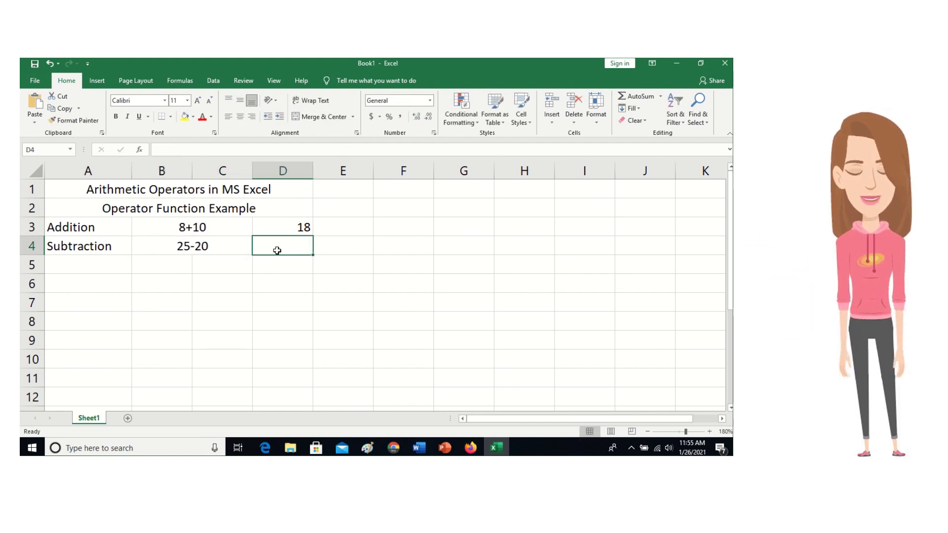
text(=)
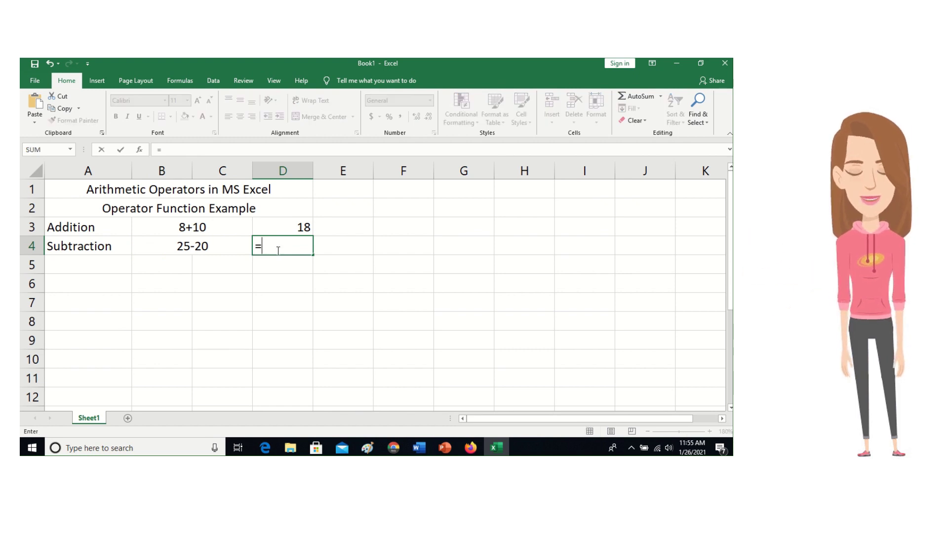
text(25)
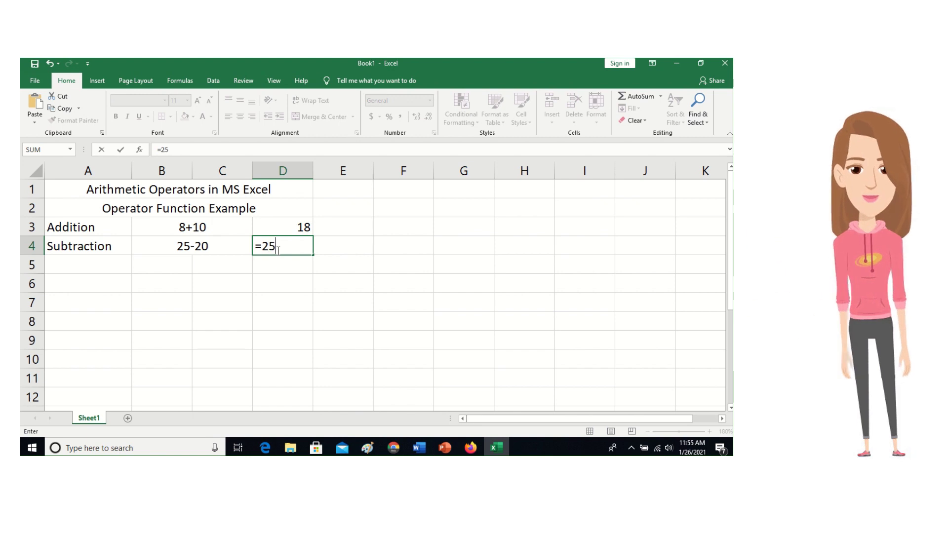
text(-)
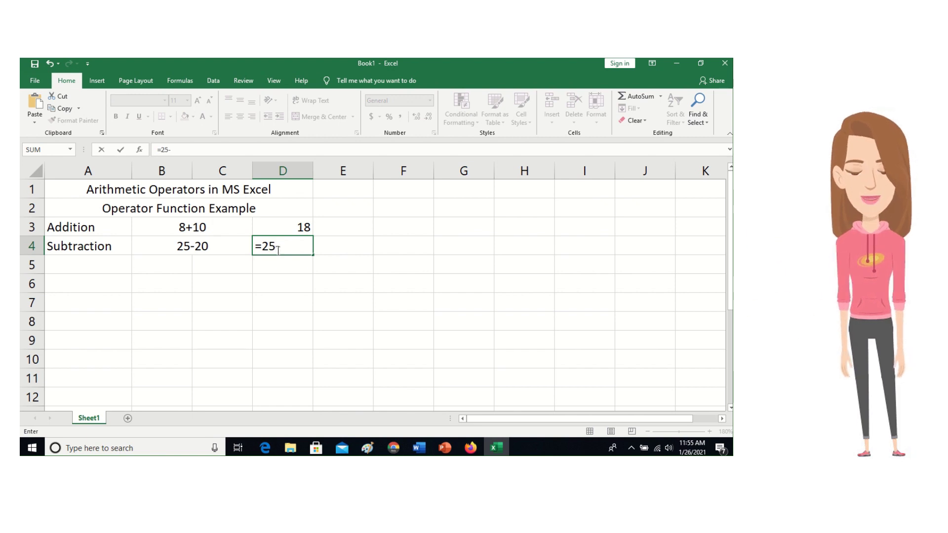
text(20)
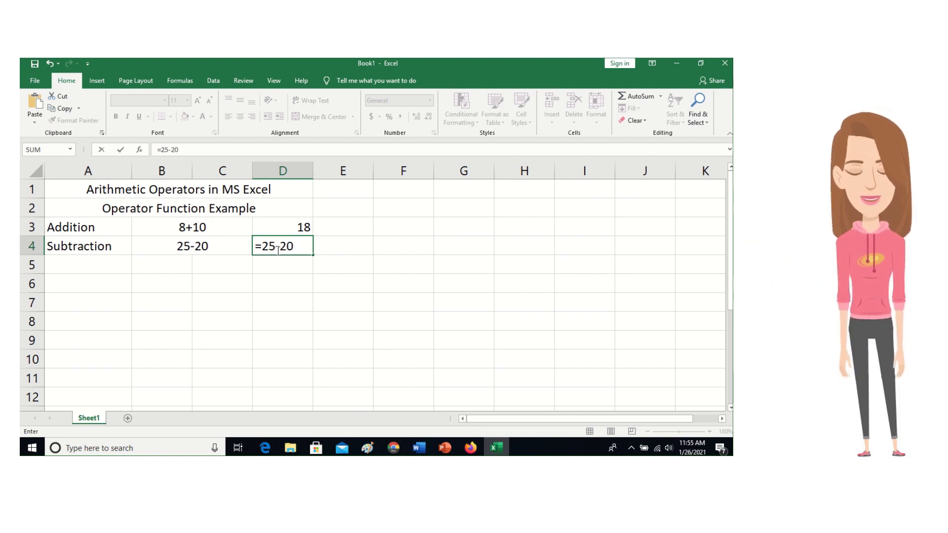
key(Return)
click(279, 248)
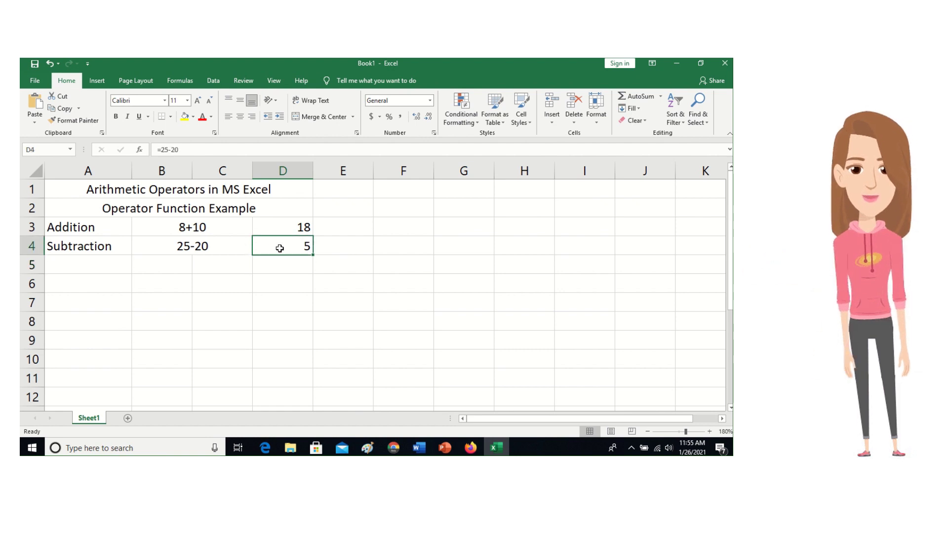
Enter the label "Multiplication" in cell A5.
click(95, 270)
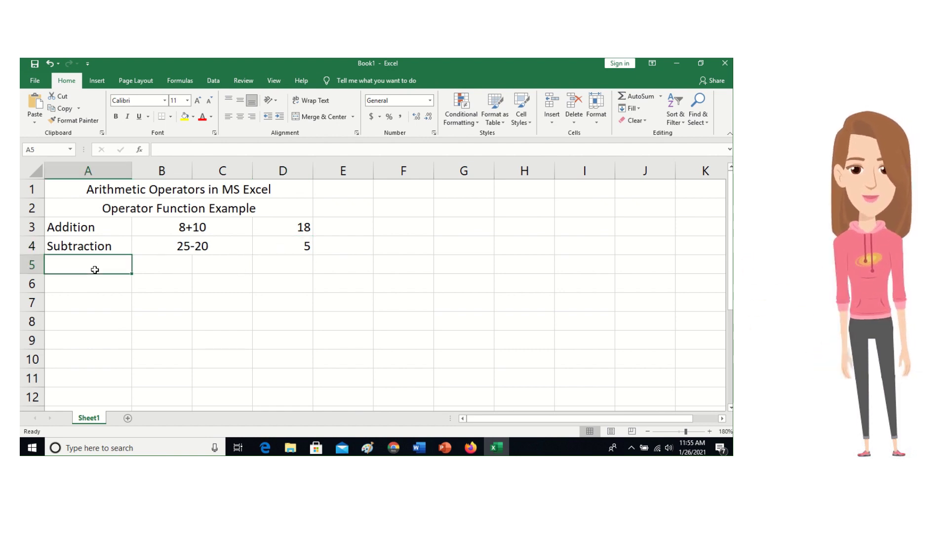
text(Mul)
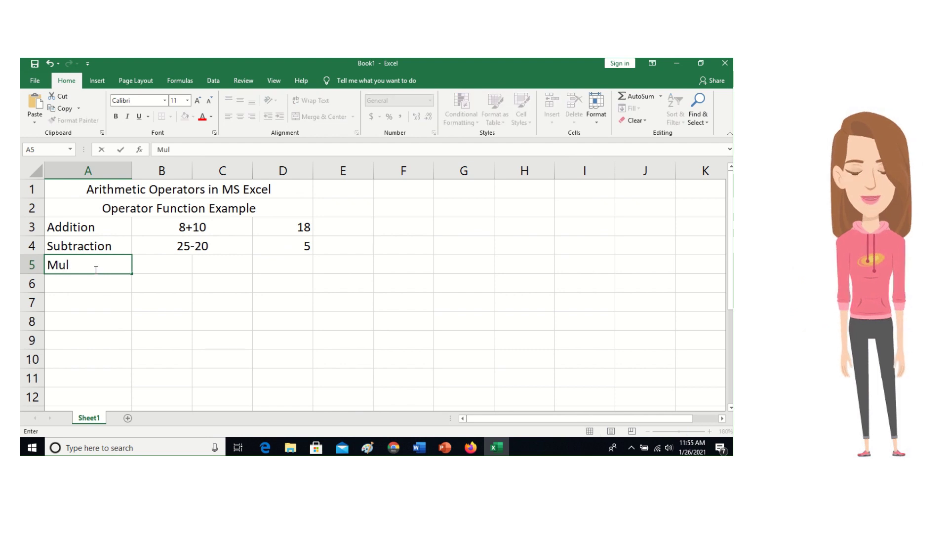
text(tiplication)
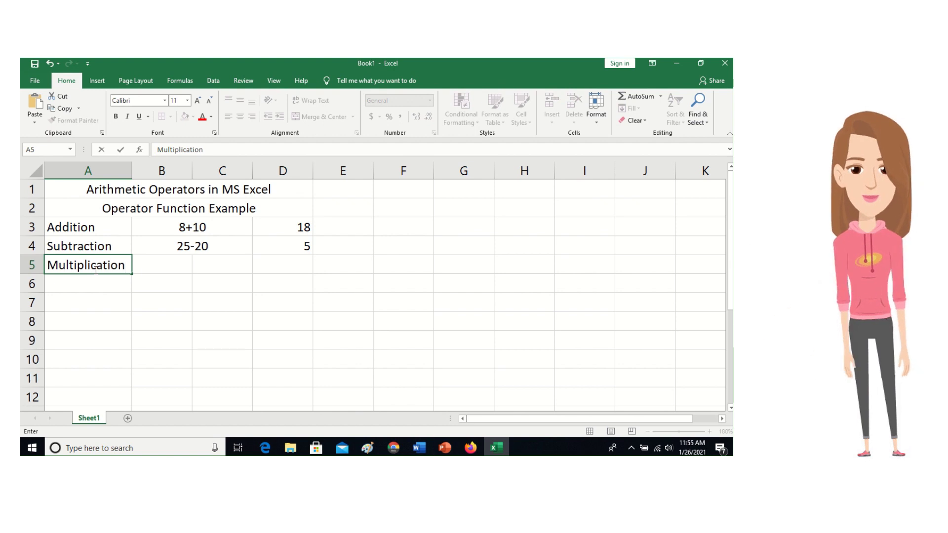
Merge and center cells B5:C5 and enter the multiplication example 15*5 as text in them.
drag(167, 270, 209, 266)
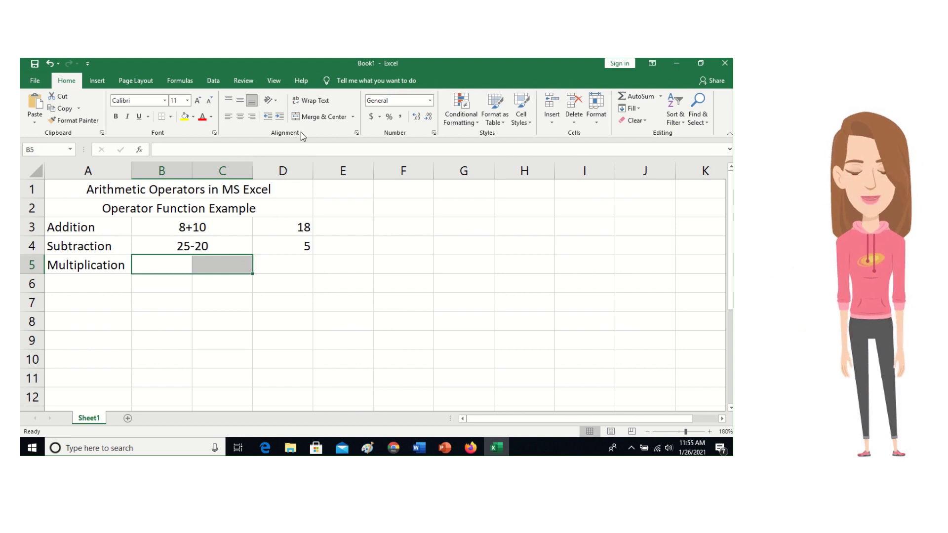
click(309, 119)
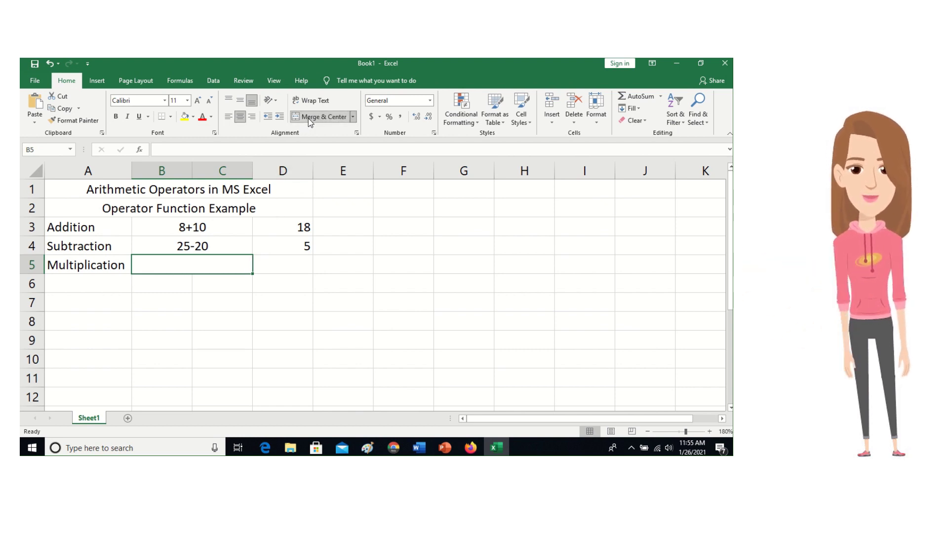
text(15)
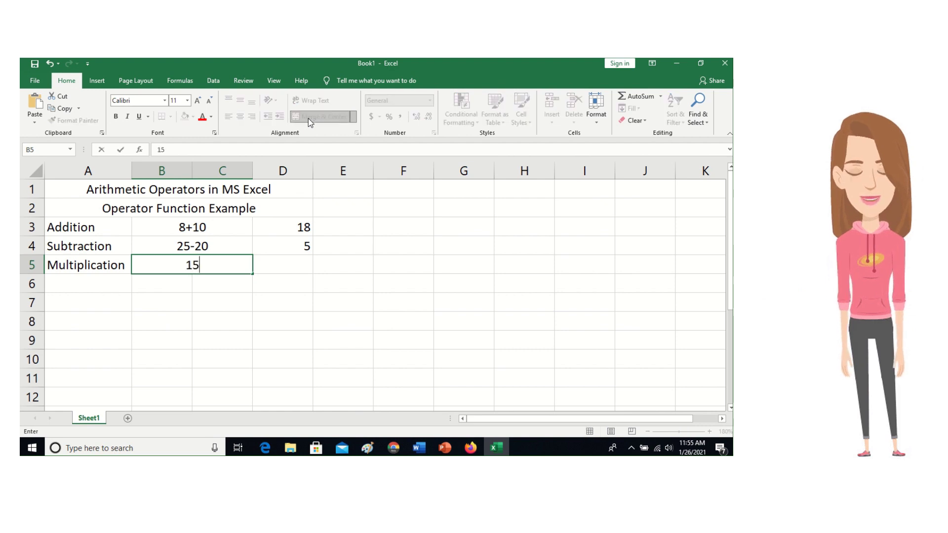
text(*)
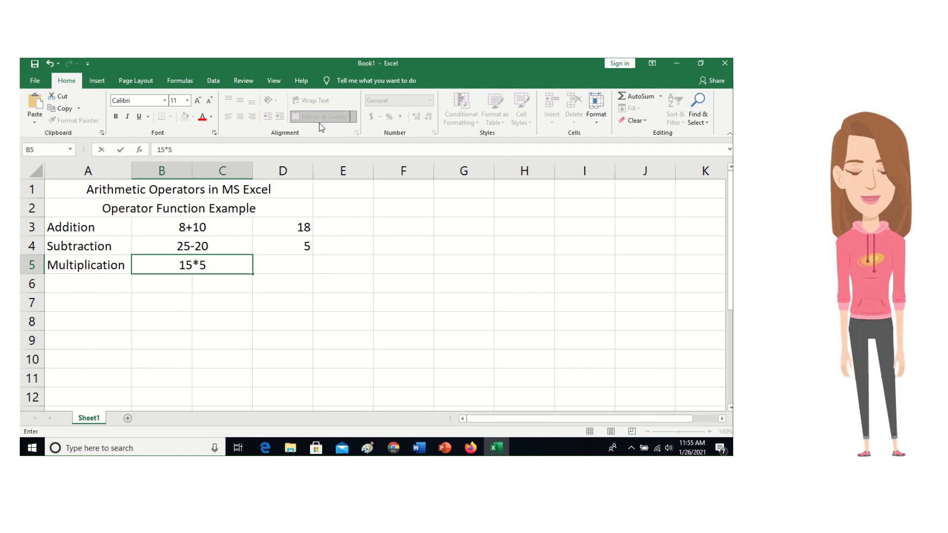
Enter the formula =15*5 in cell D5 to calculate the multiplication example.
click(283, 267)
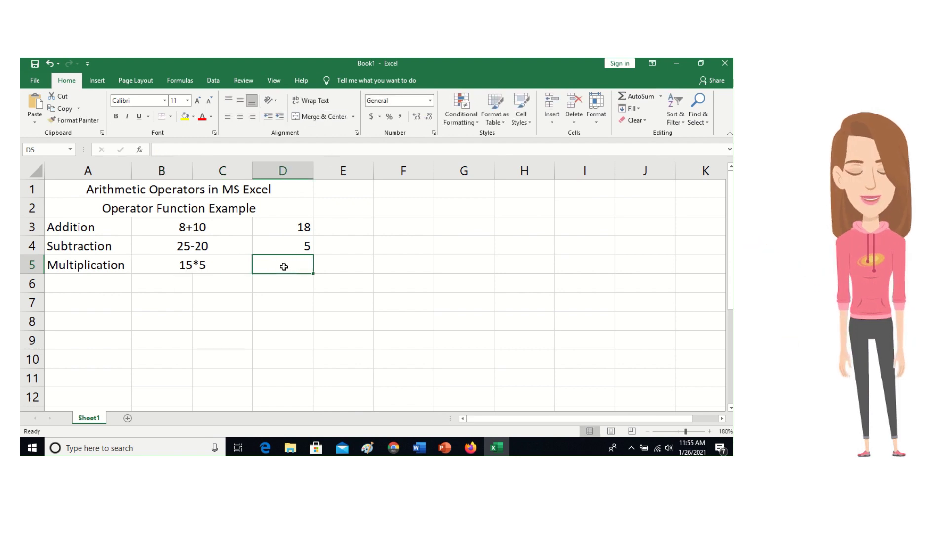
text(=15)
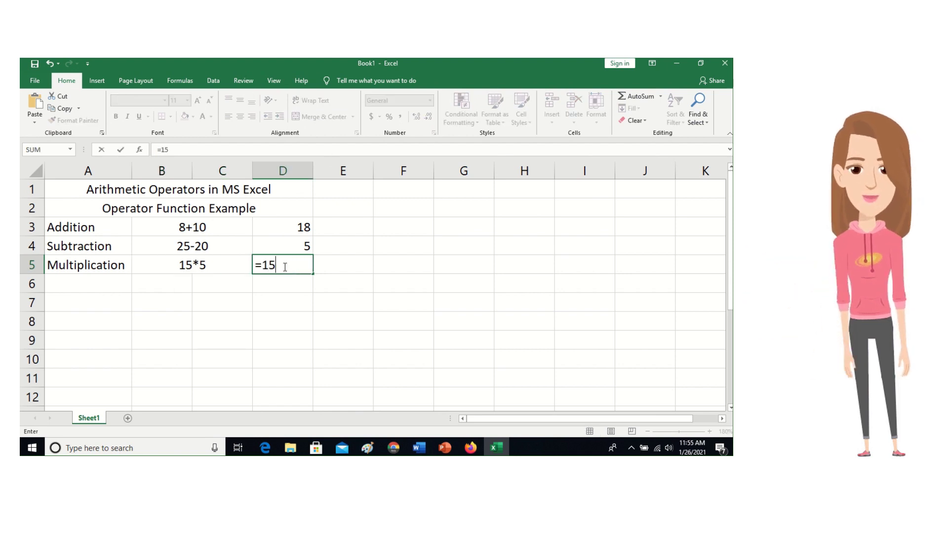
text(*)
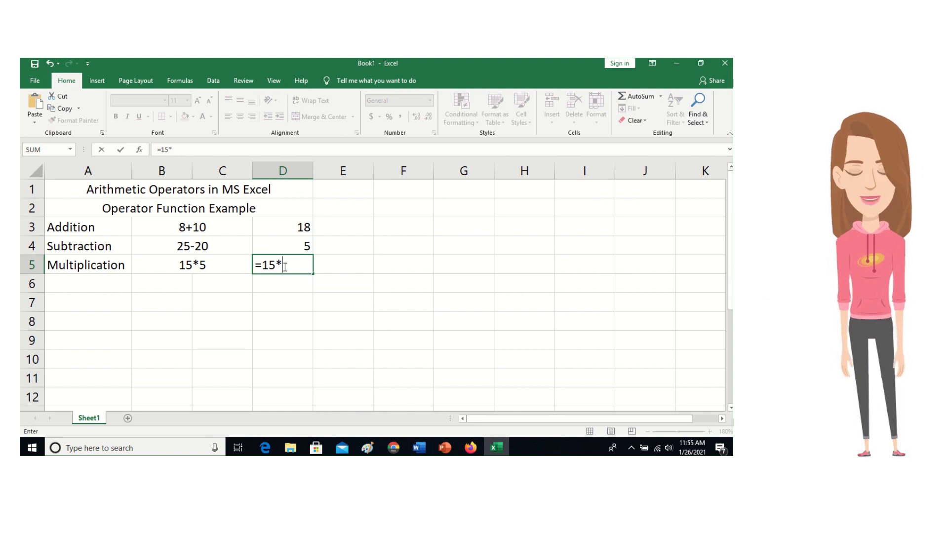
text(5)
key(Return)
click(282, 266)
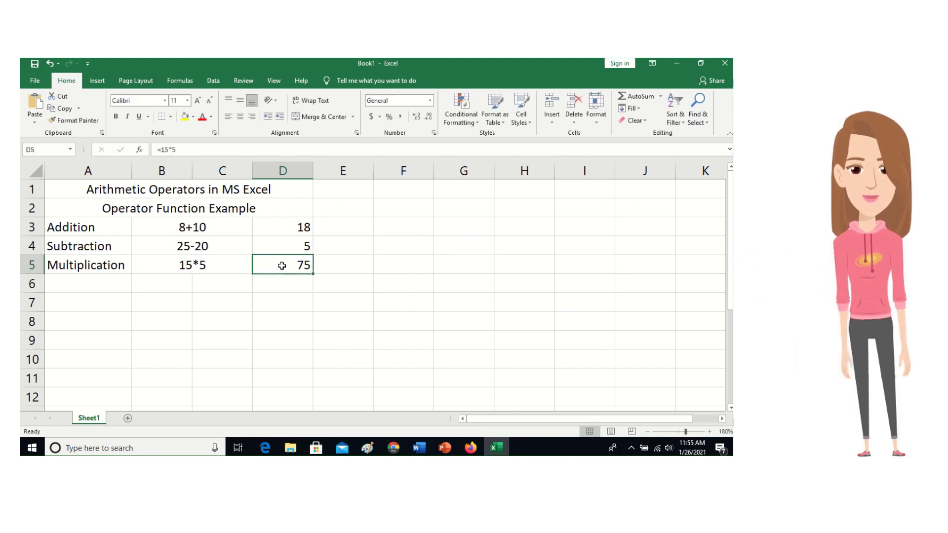
Enter the label "Division" in cell A6 and the example 32/8 as text in merged and centered cells B6:C6.
click(76, 281)
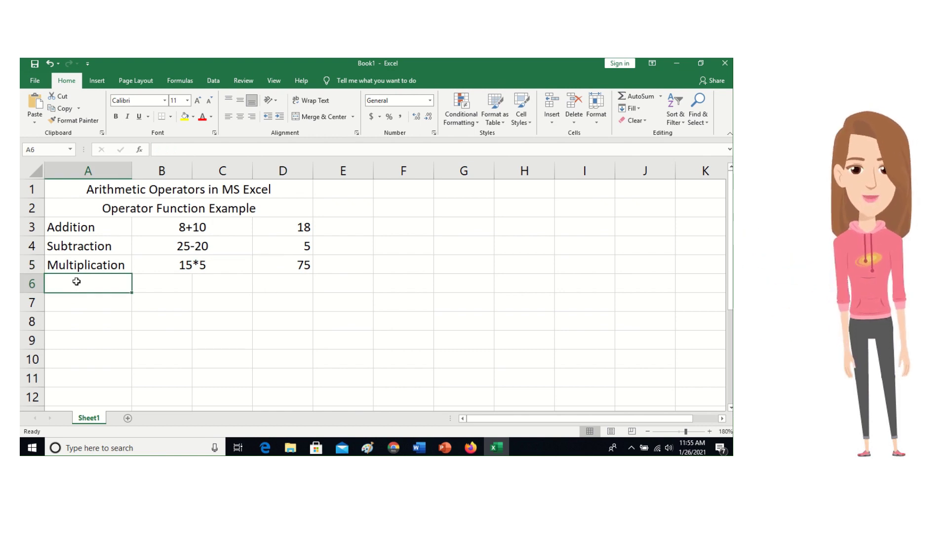
text(Division)
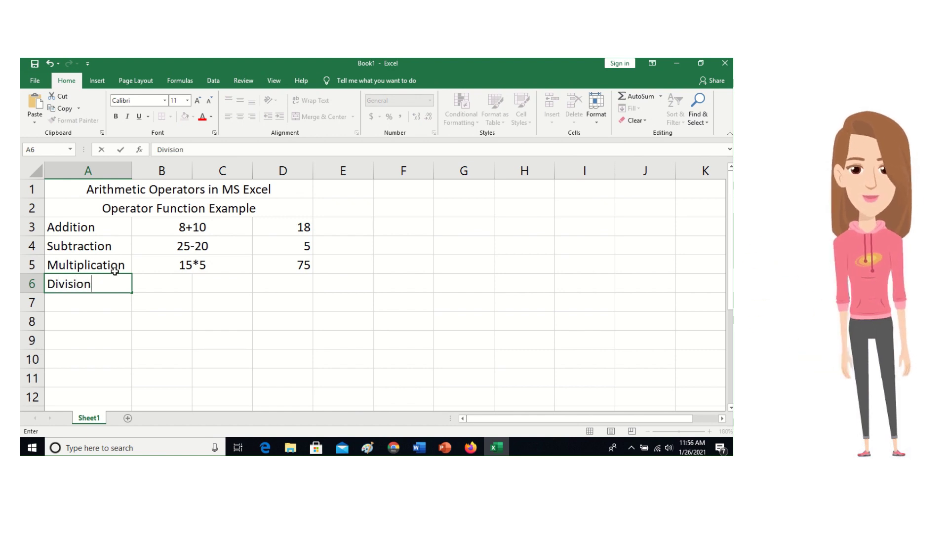
drag(162, 283, 213, 280)
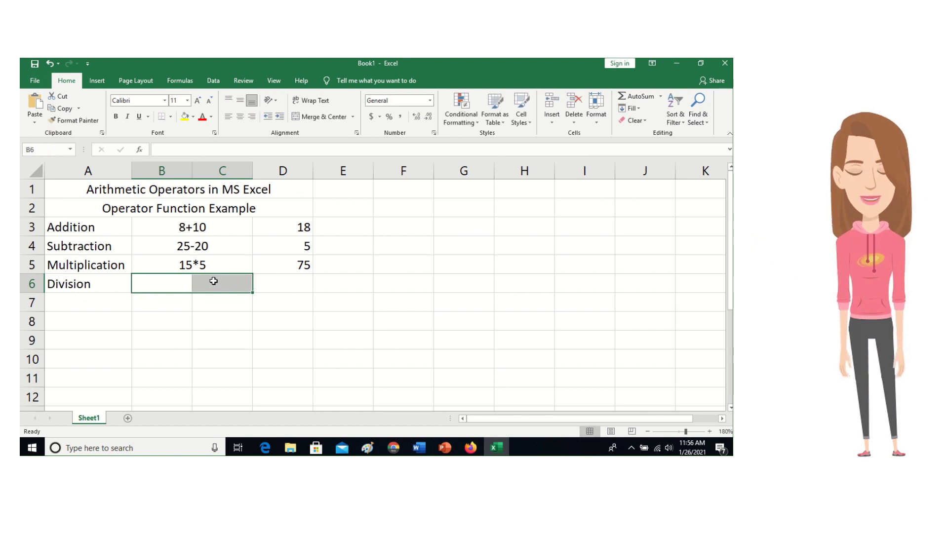
click(315, 119)
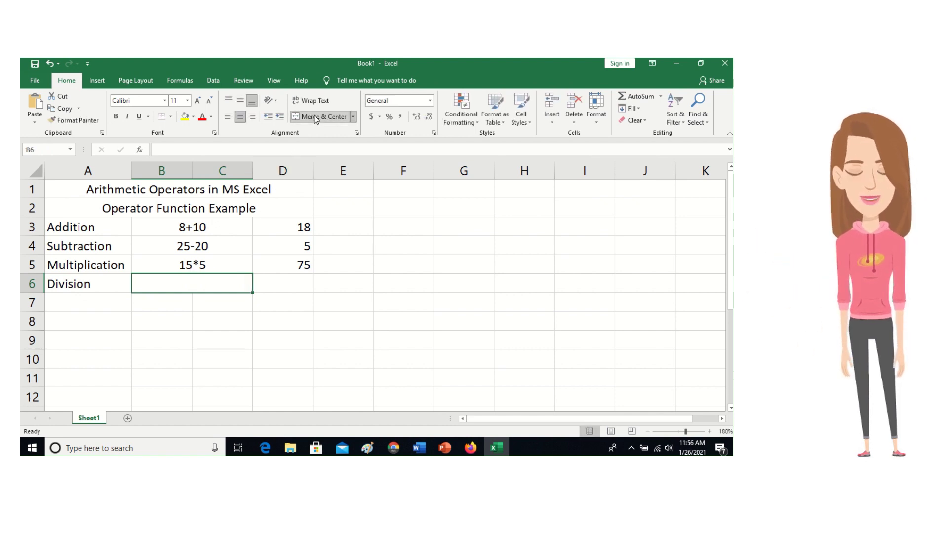
text(32)
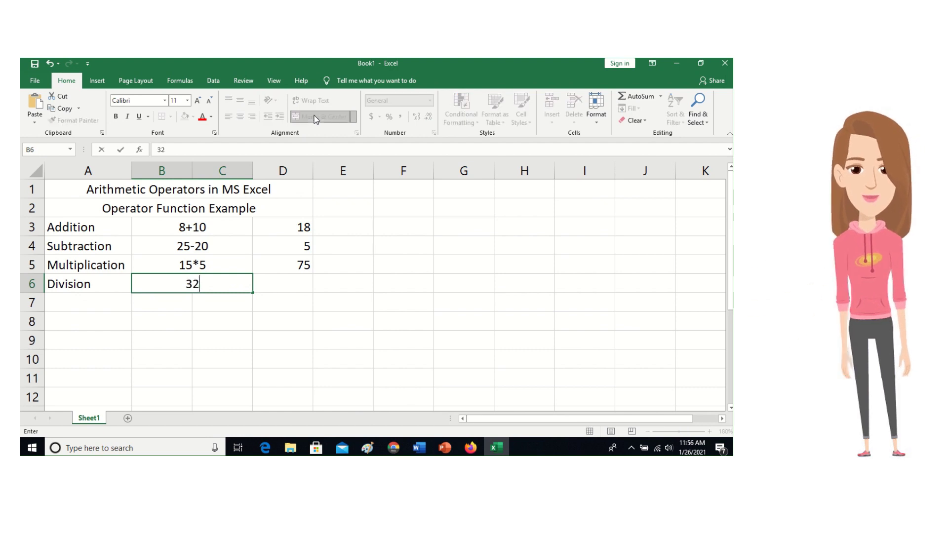
text(/)
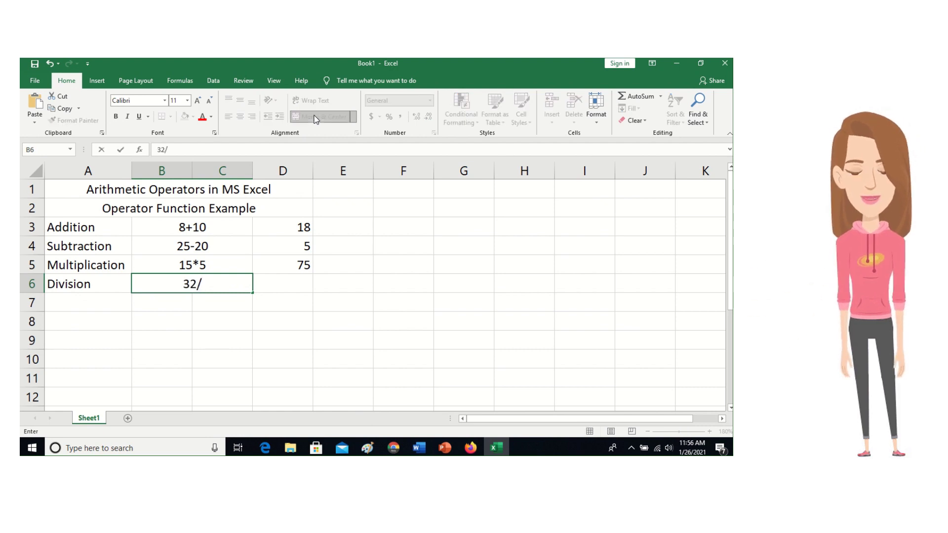
text(8)
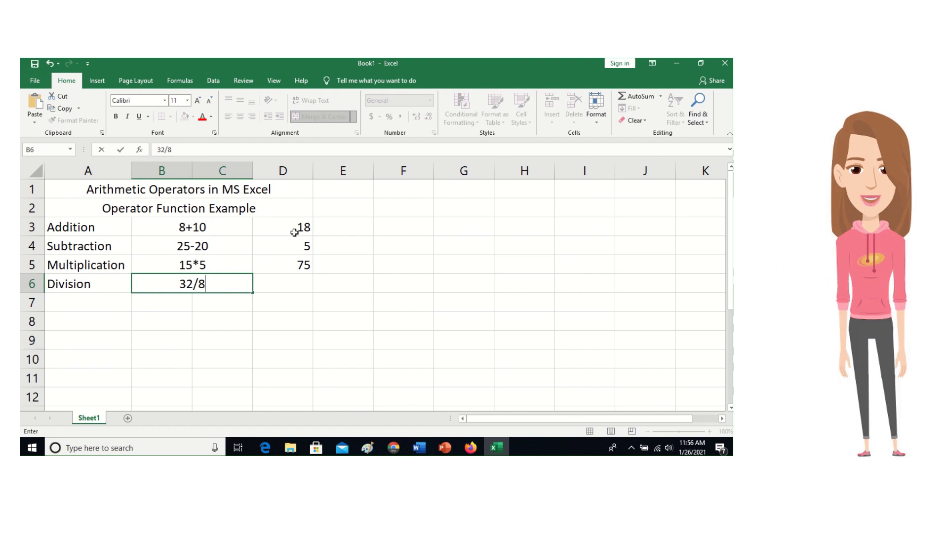
Enter the formula =32/8 in cell D6 to calculate the division example.
click(277, 286)
text(=)
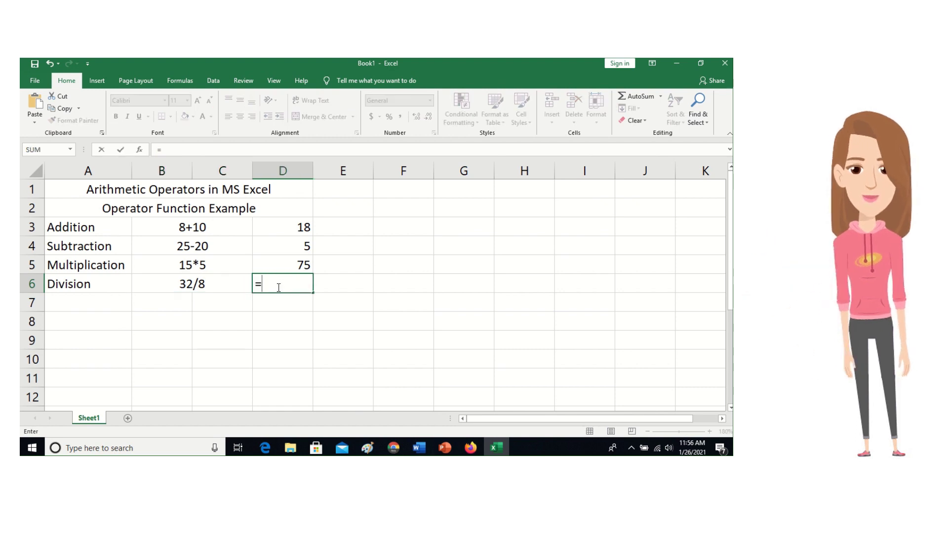
text(32)
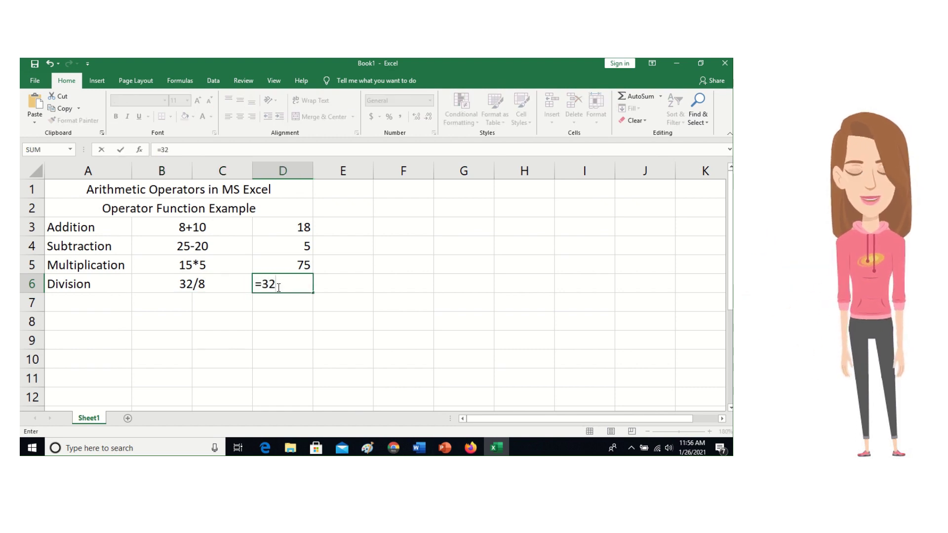
text(/8)
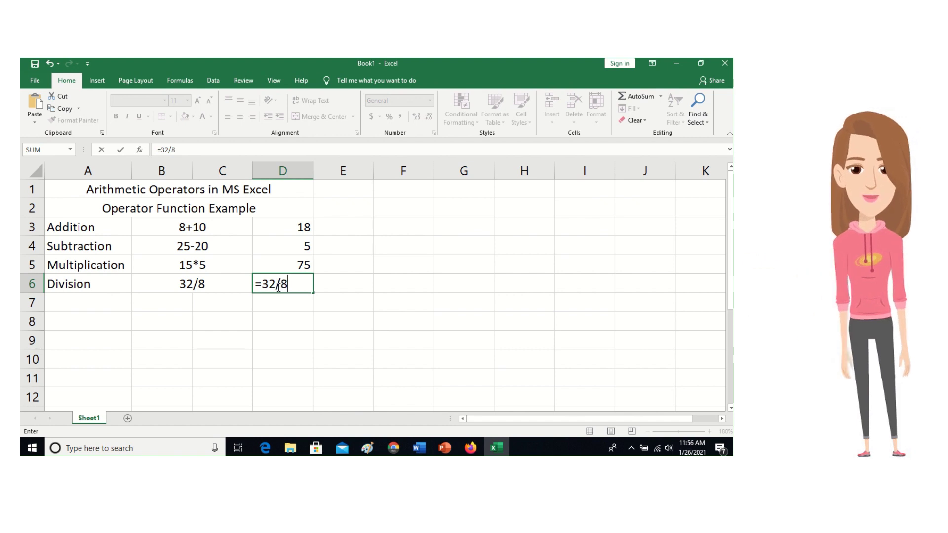
key(Return)
click(277, 286)
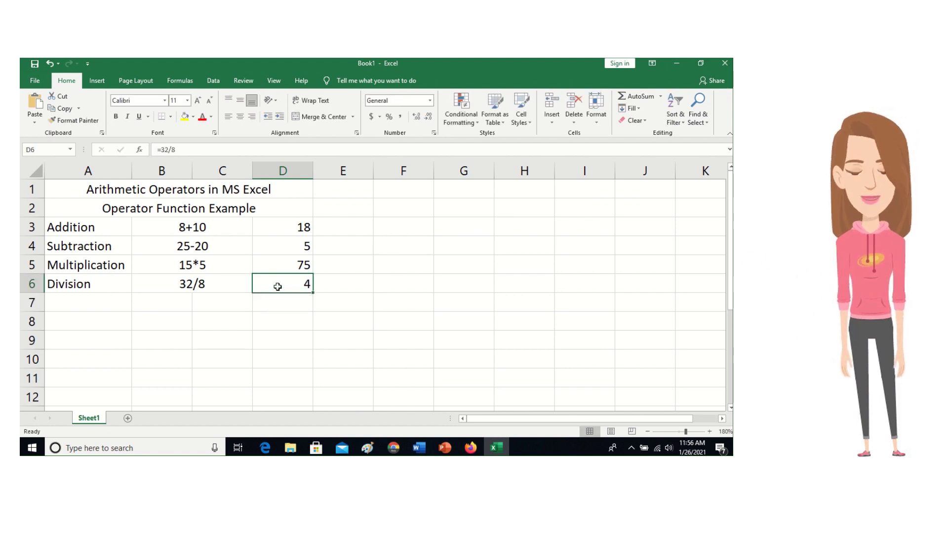
Enter the label "Exponentiation" in cell A7 and widen column A slightly to fit it.
click(93, 304)
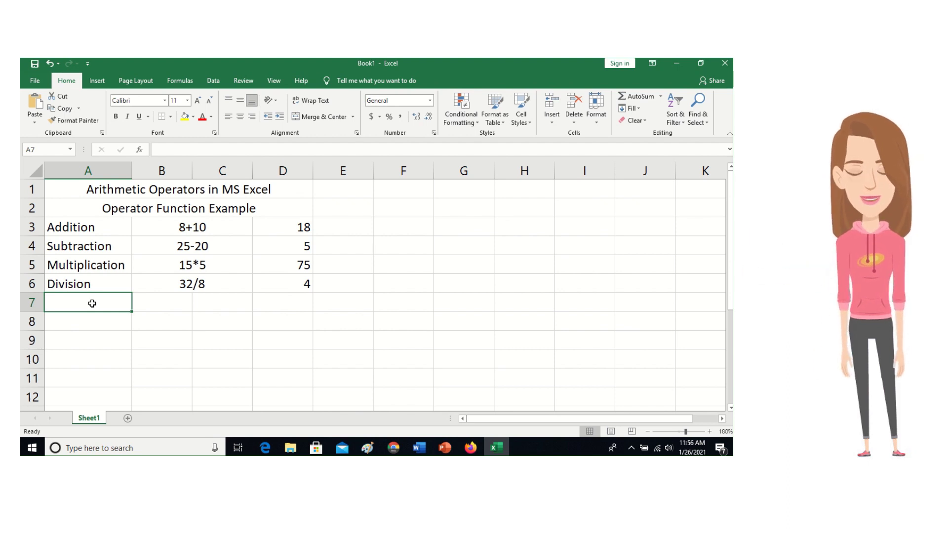
text(E)
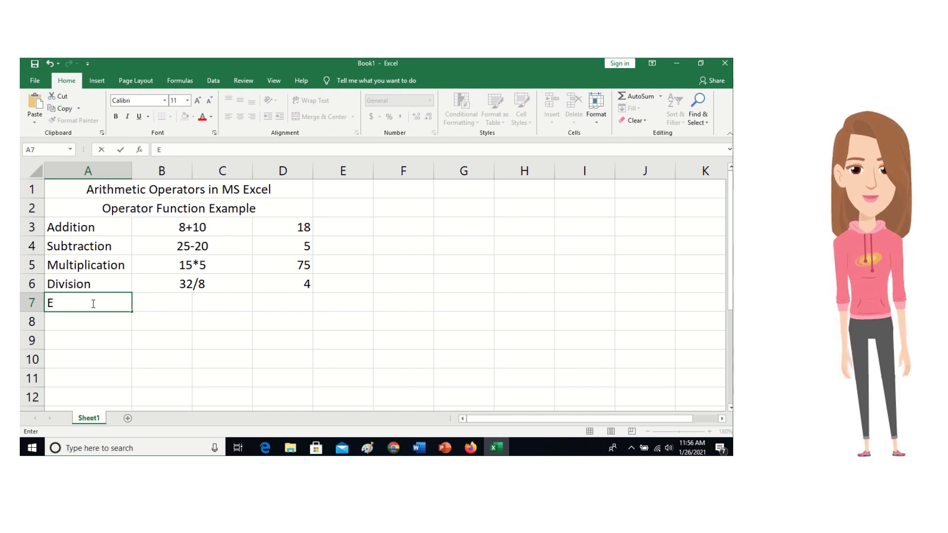
text(xpo)
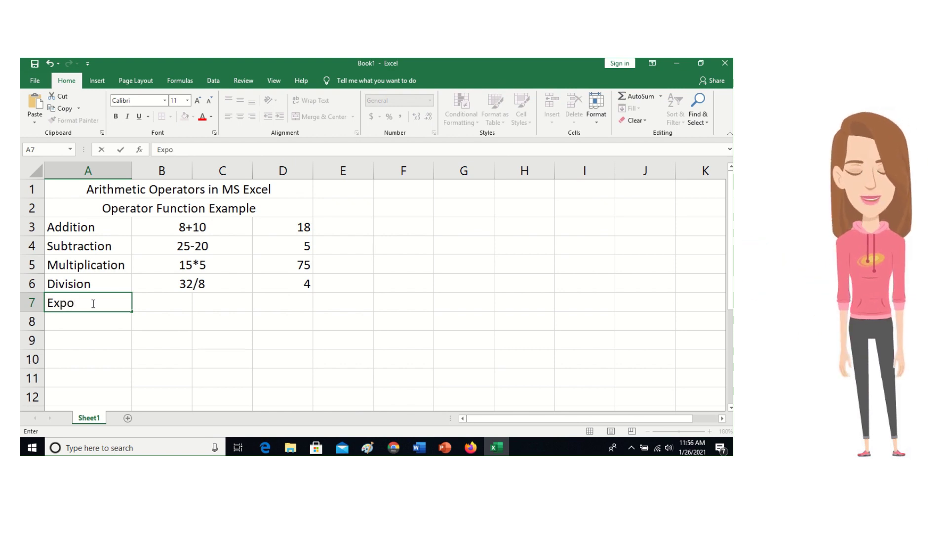
text(nent)
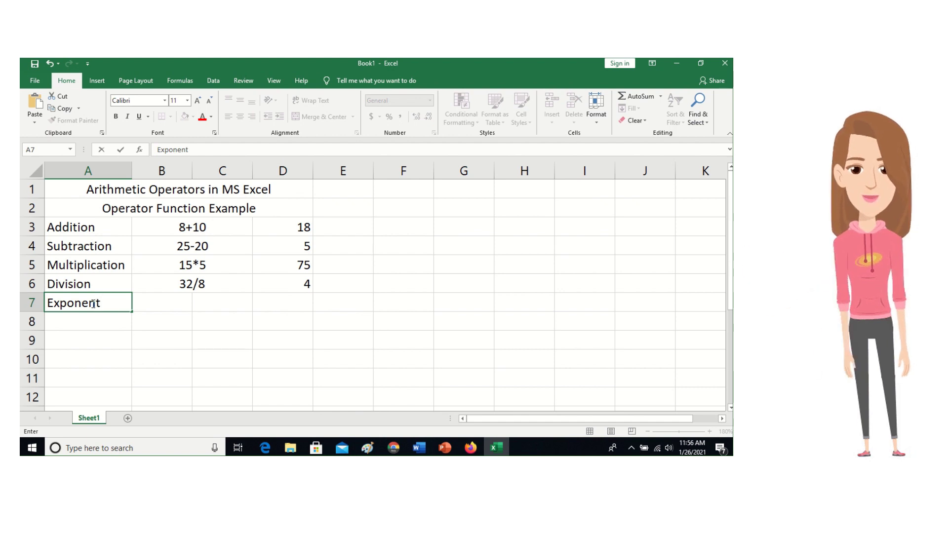
text(iation)
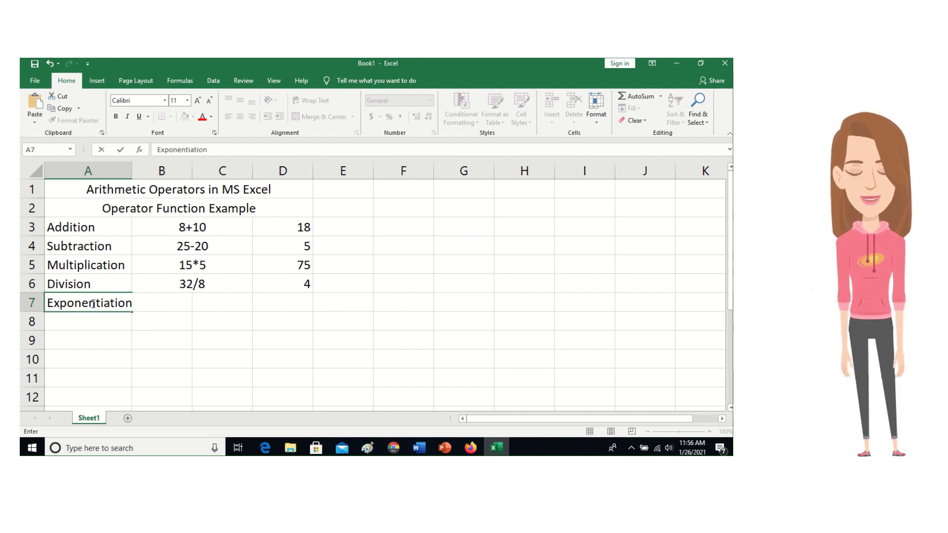
click(74, 326)
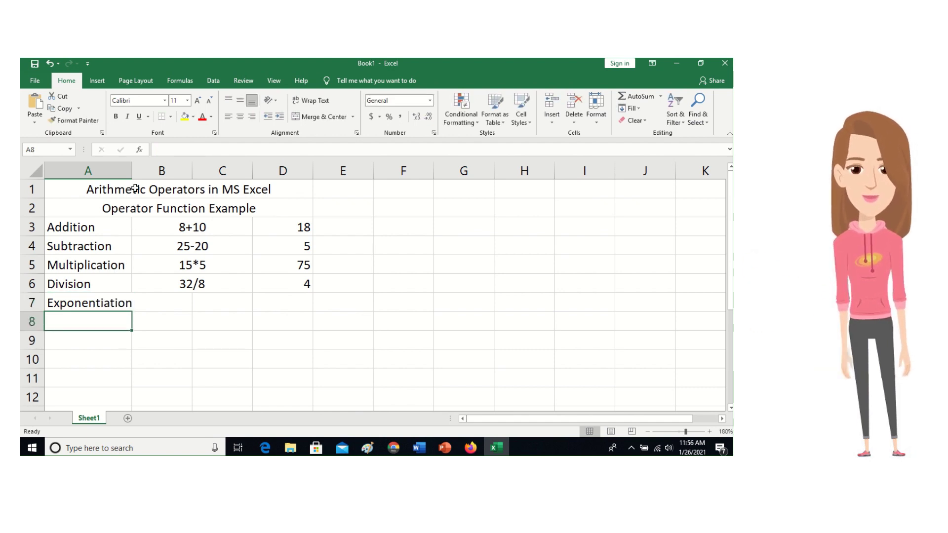
drag(131, 167, 145, 168)
Merge and center cells B7:C7 and enter the exponentiation example 6^2 as text.
click(162, 301)
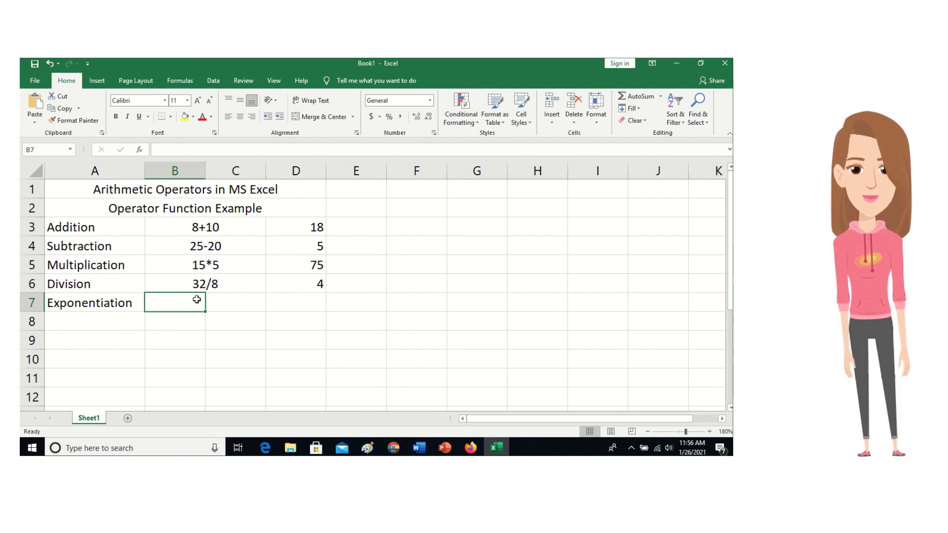
drag(194, 300, 212, 298)
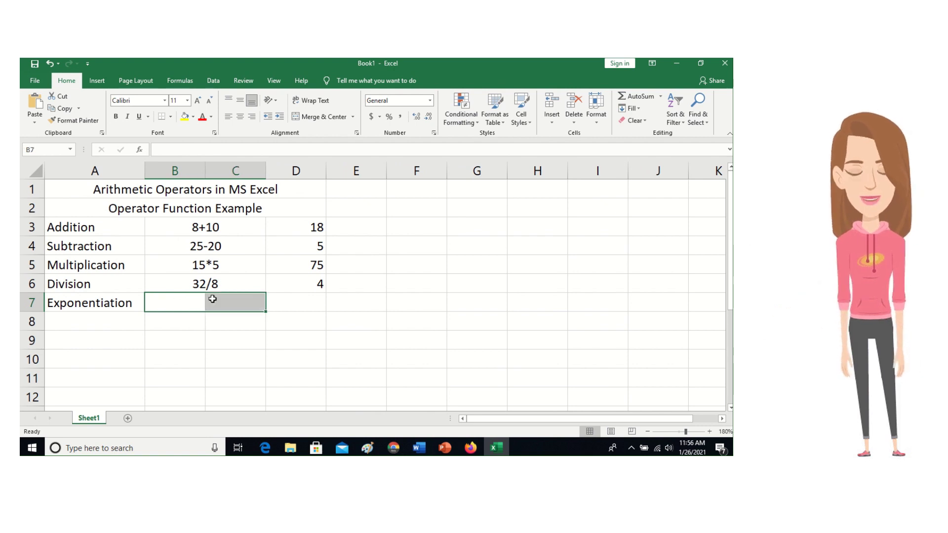
click(312, 118)
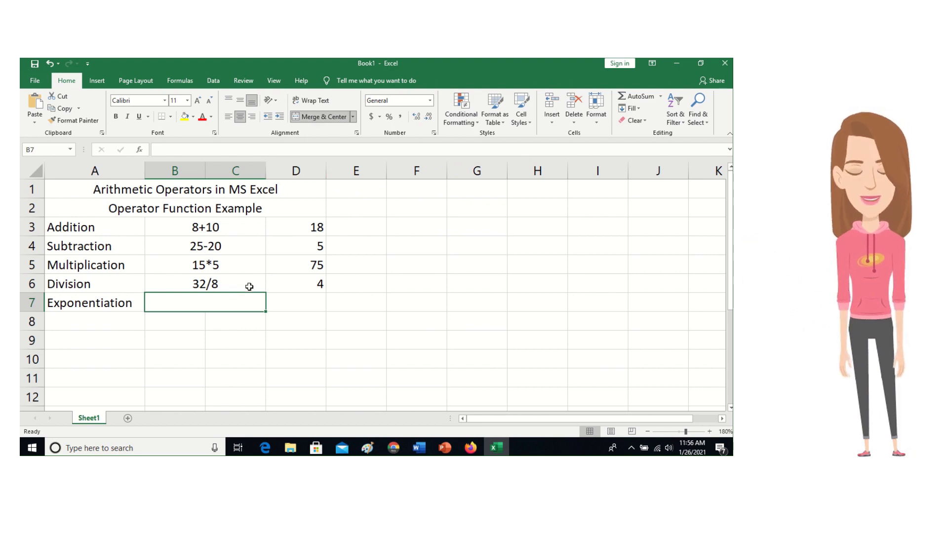
text(6)
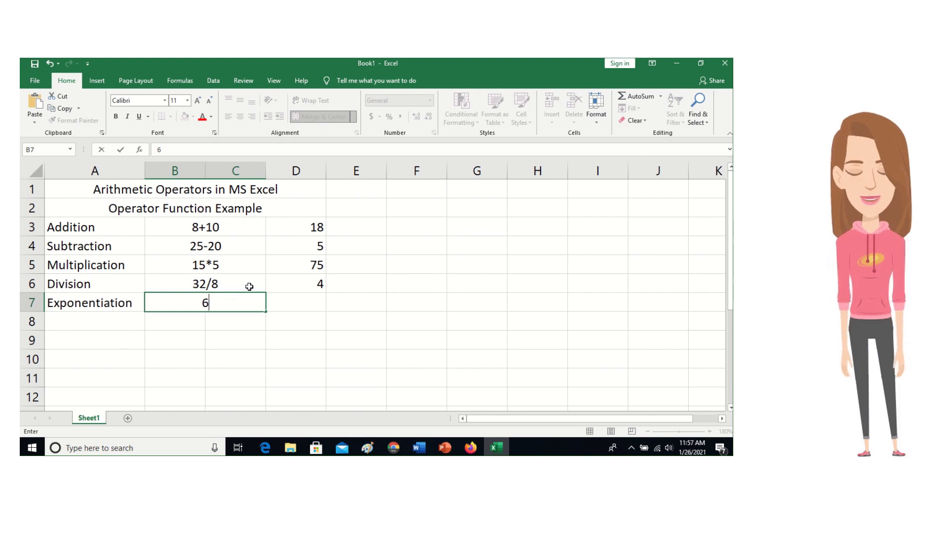
text(^2)
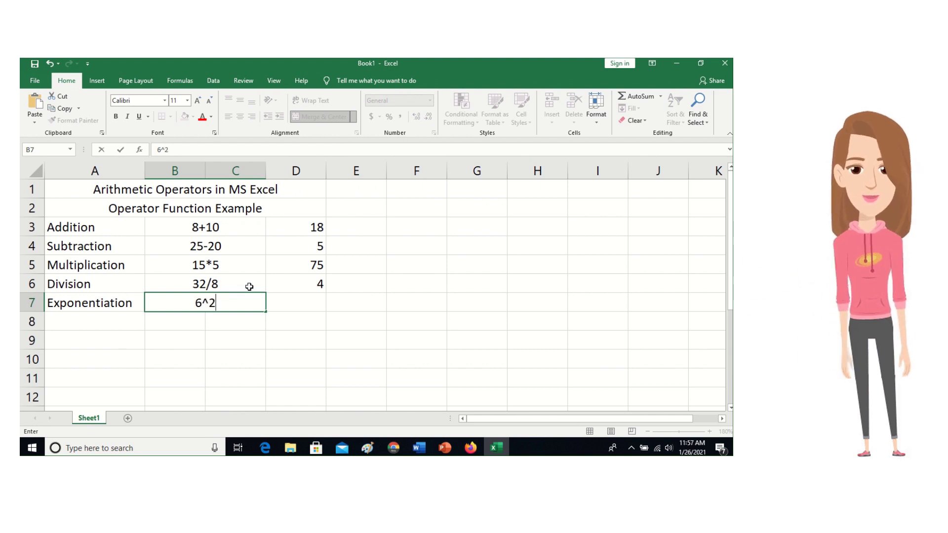
Enter the formula =6^2 in cell D7 to calculate the exponentiation example.
click(290, 303)
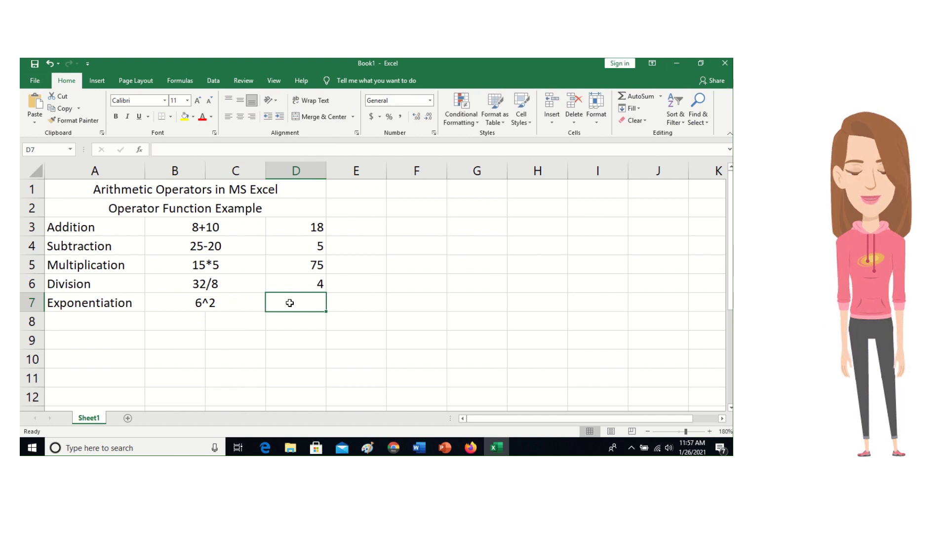
text(=)
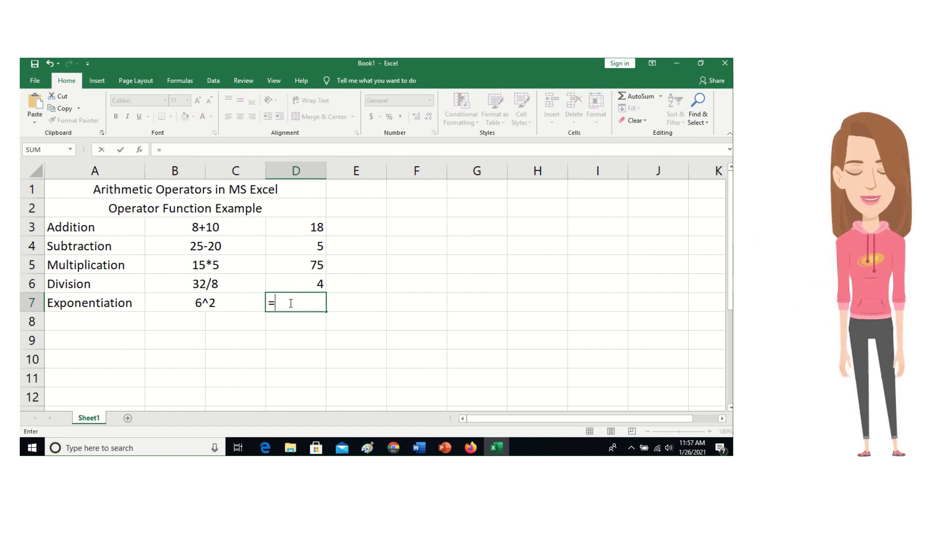
text(6)
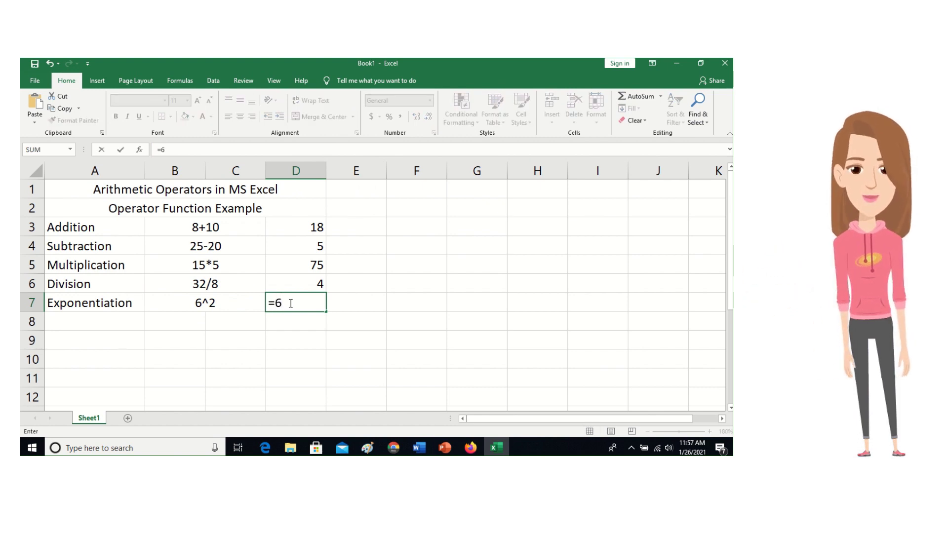
text(^2)
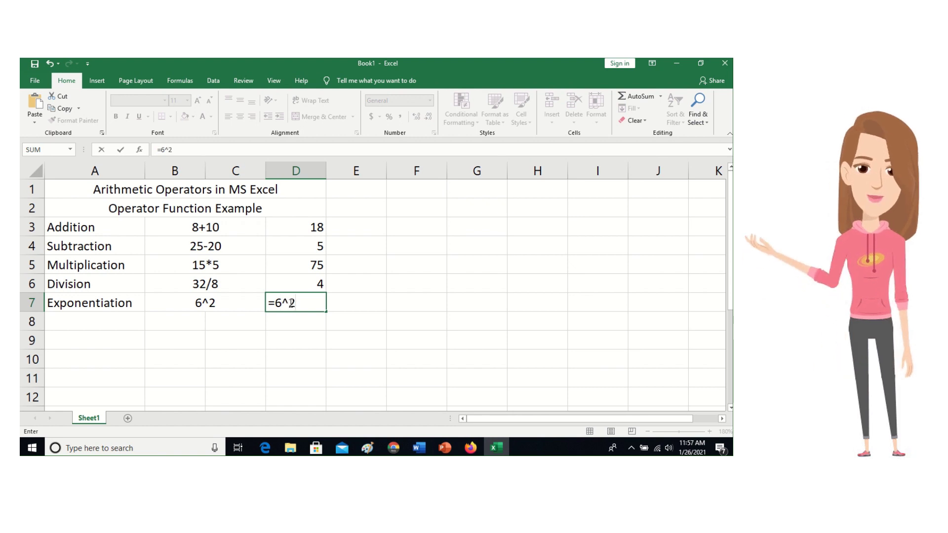
key(Return)
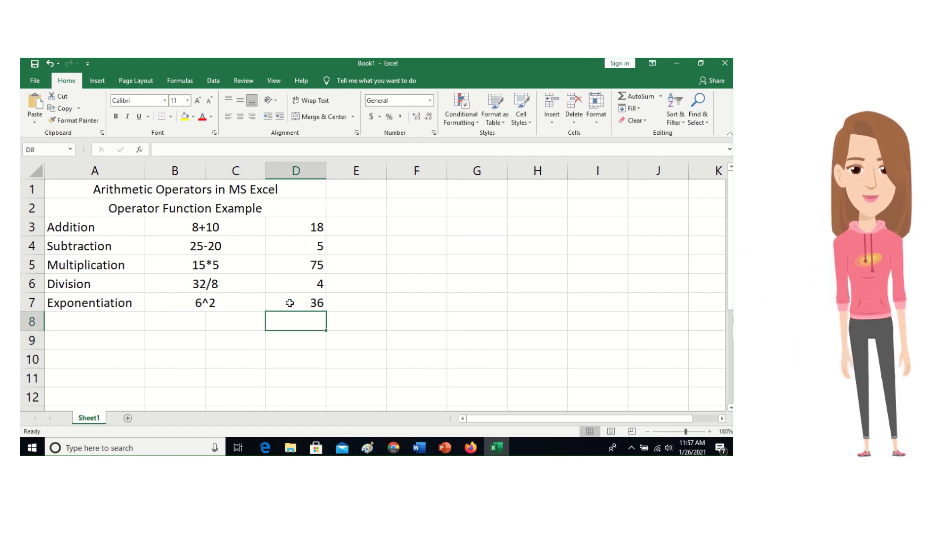
click(290, 303)
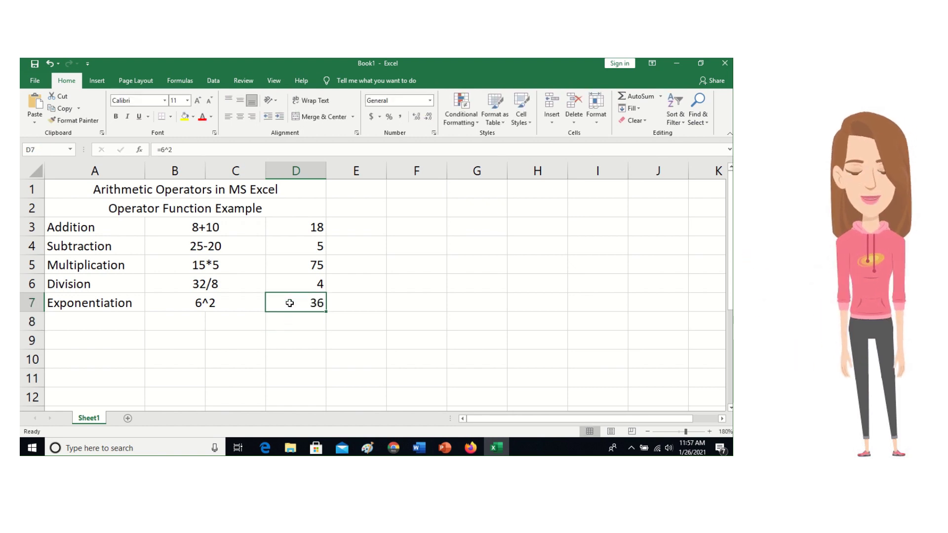
Enter the label "Percentage" in cell A8 and the example 25% in merged and centered cells B8:C8.
click(81, 321)
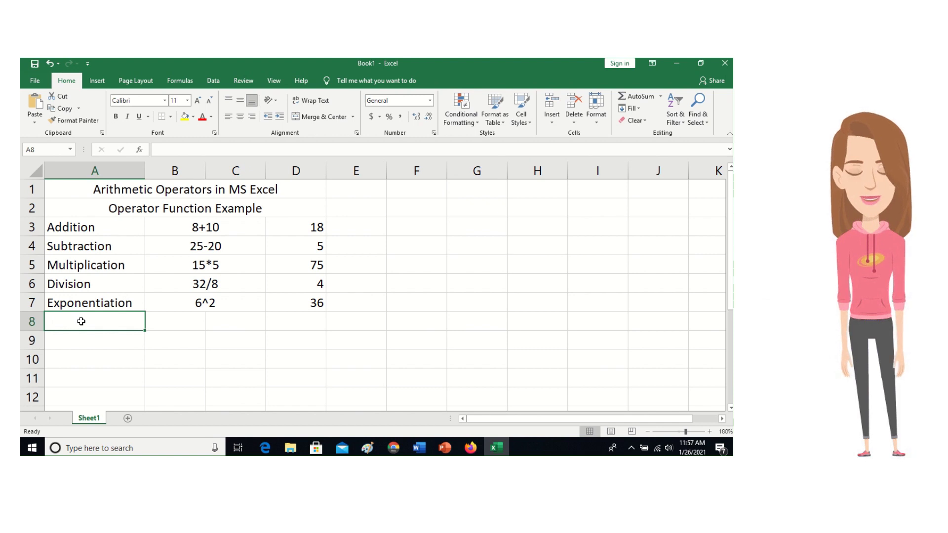
text(Percentage)
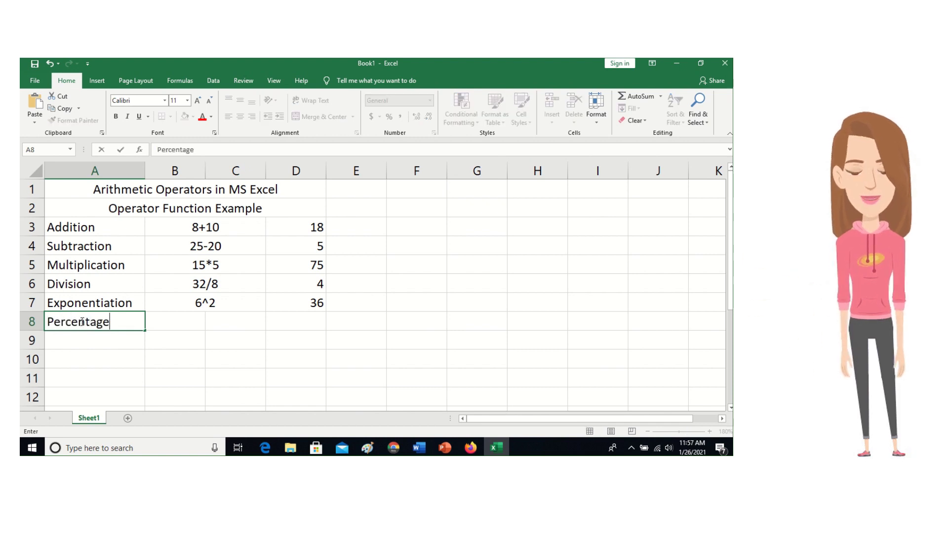
click(168, 317)
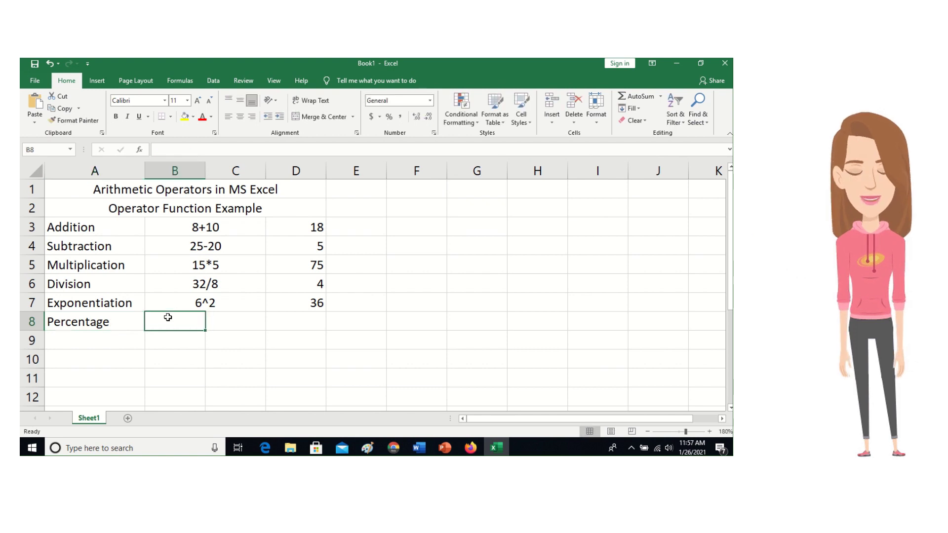
drag(186, 318, 212, 318)
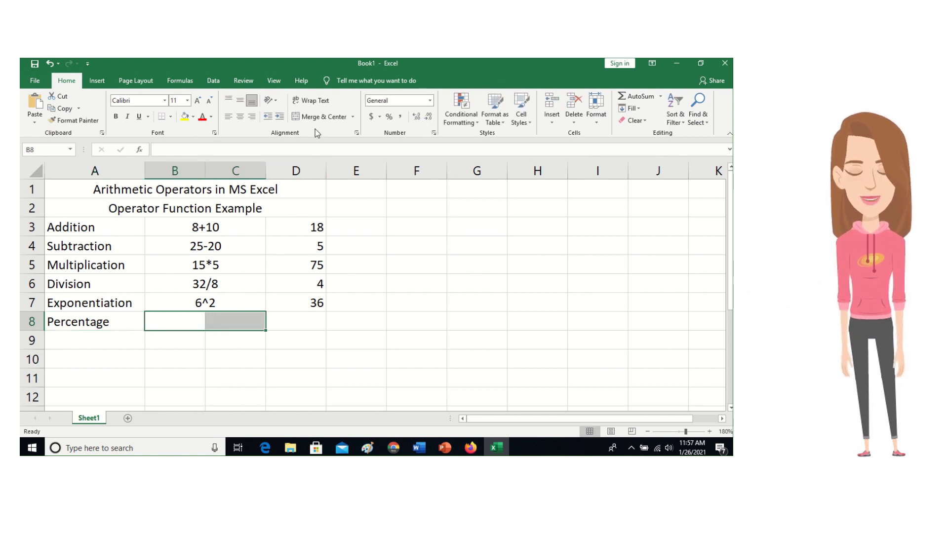
click(316, 116)
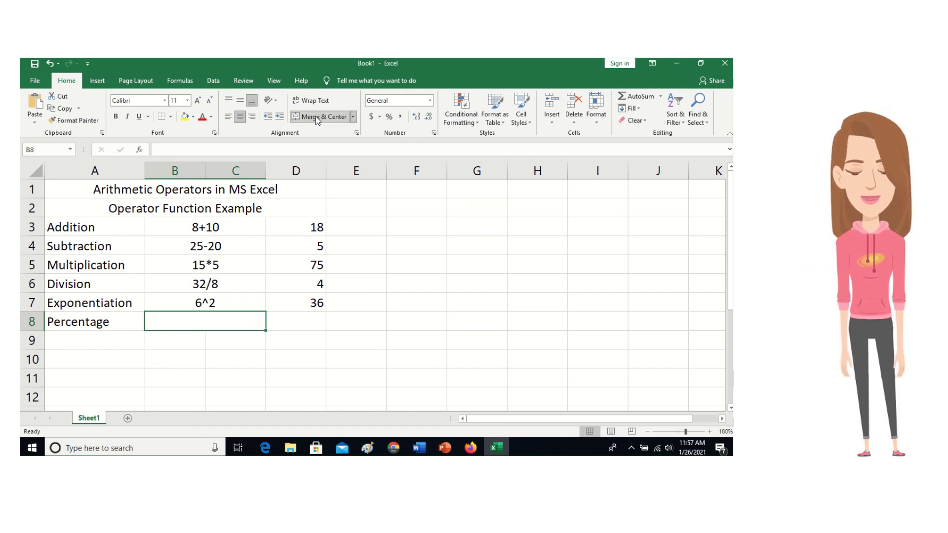
text(25)
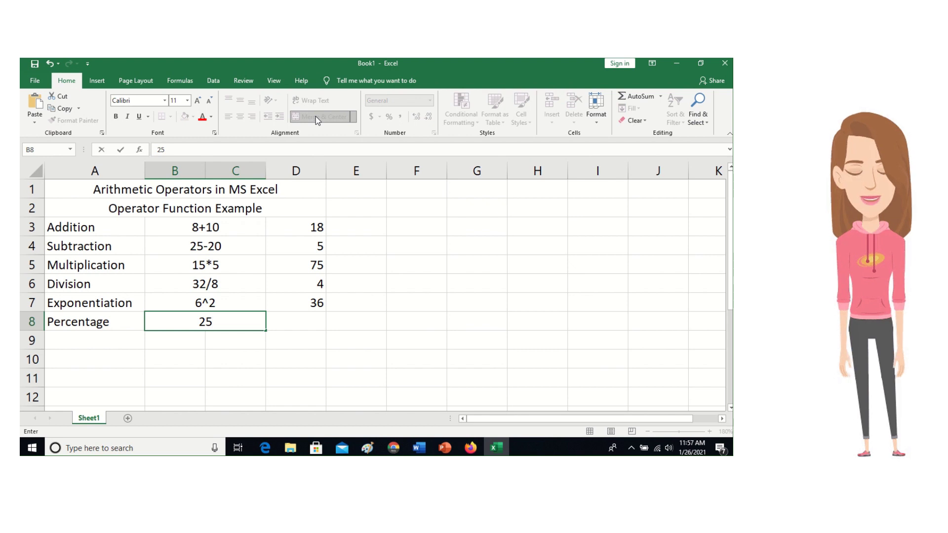
text(%)
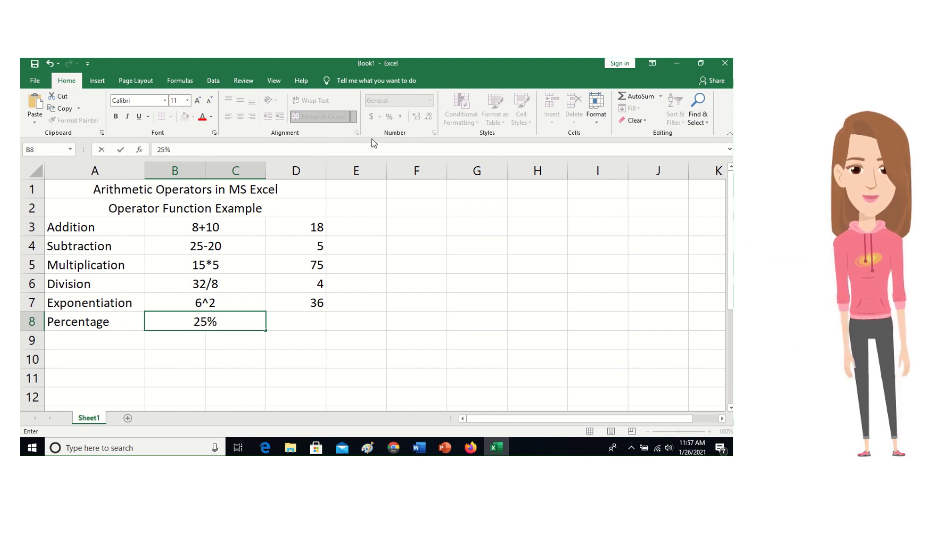
Enter the formula =25% in cell D8 to calculate the percentage example.
click(285, 319)
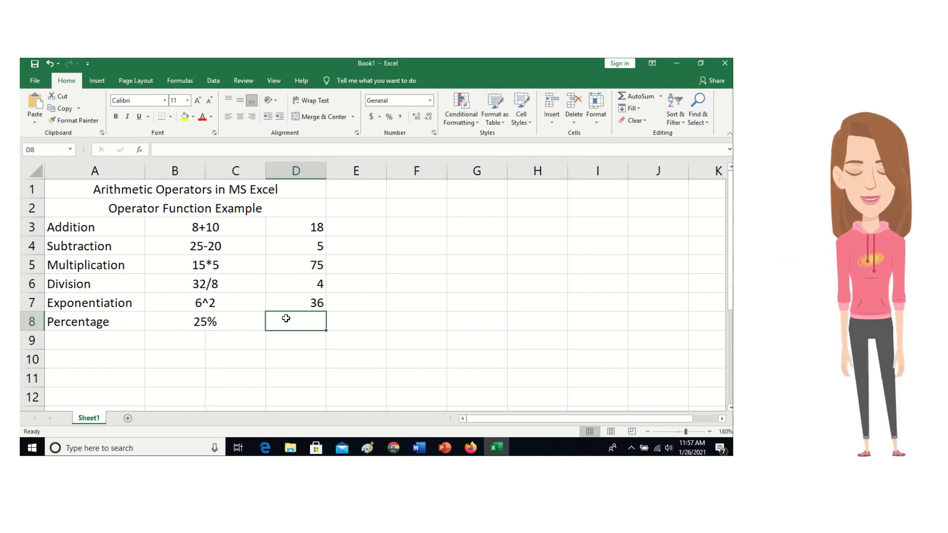
text(=)
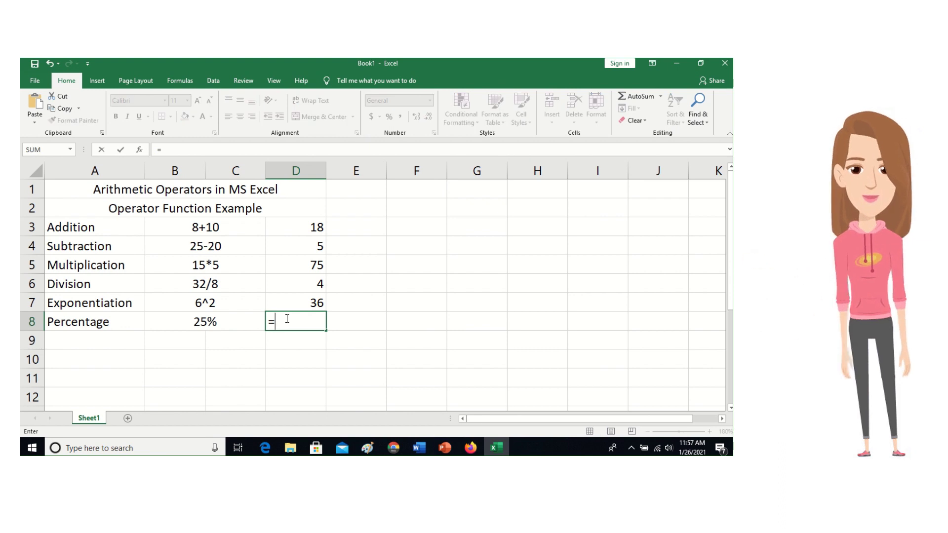
text(25)
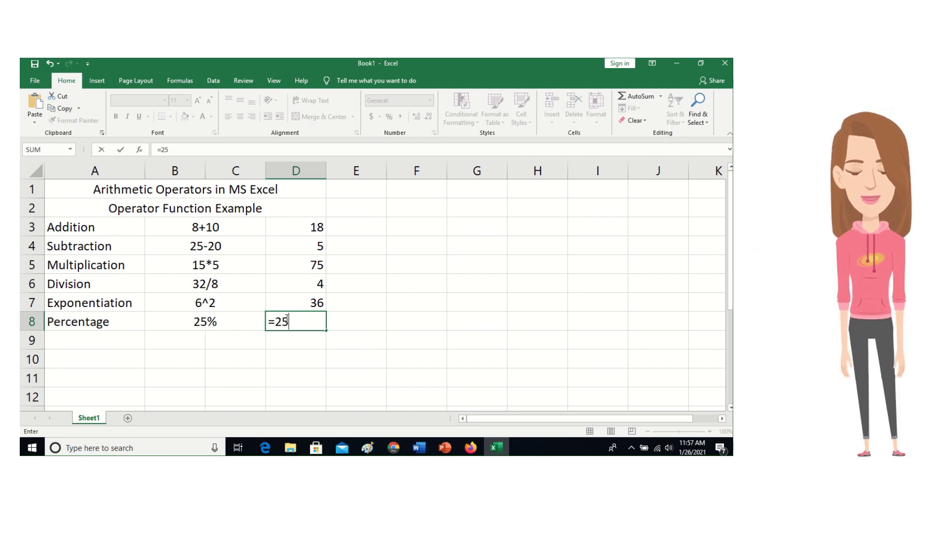
text(%)
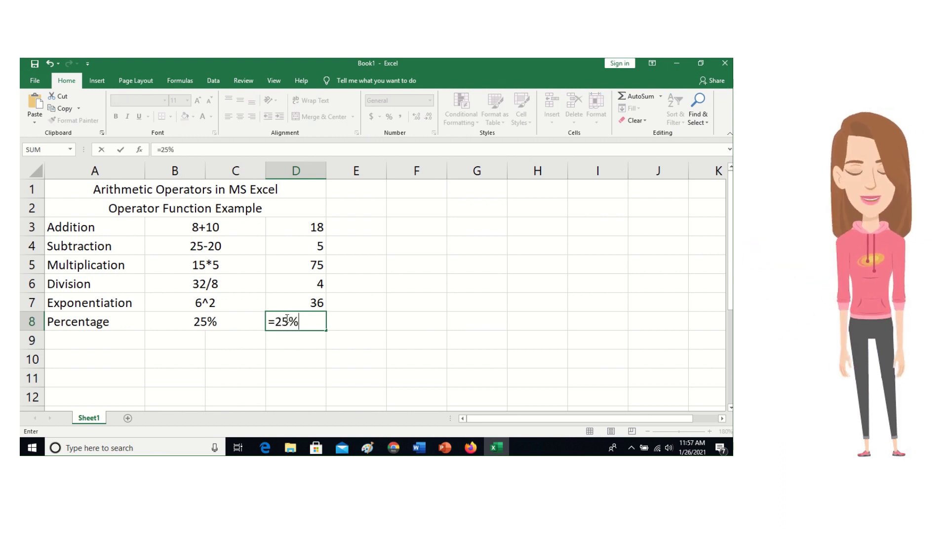
key(Return)
click(286, 320)
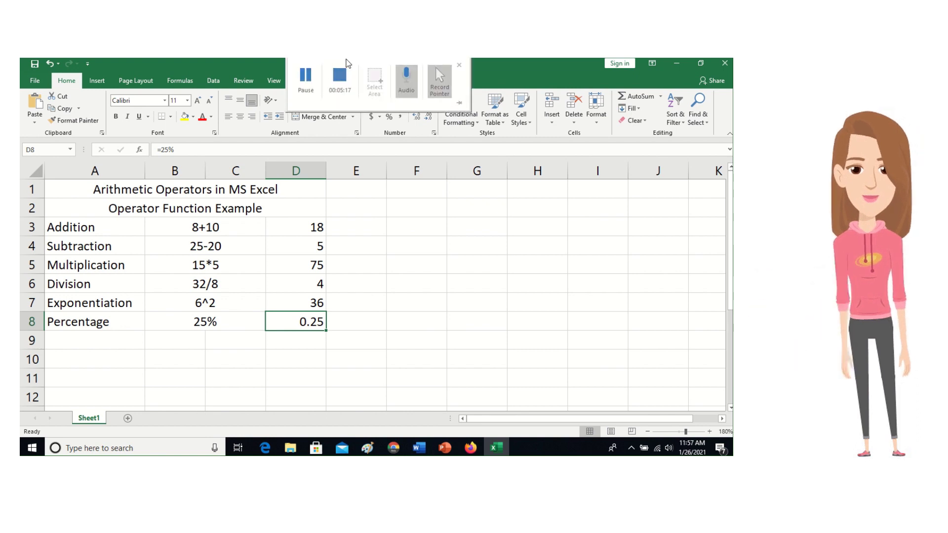
click(343, 74)
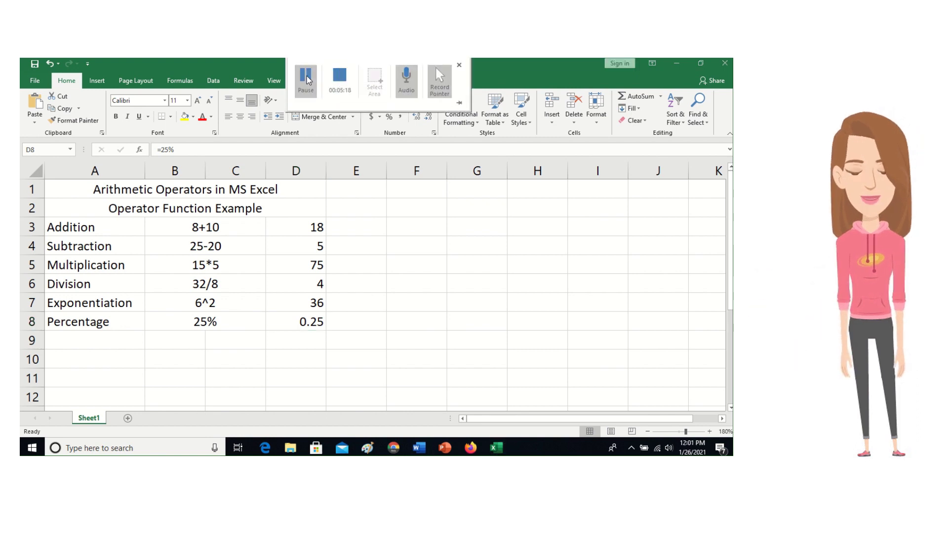
Add a new worksheet after Sheet1 and set its zoom level to 190%.
click(126, 420)
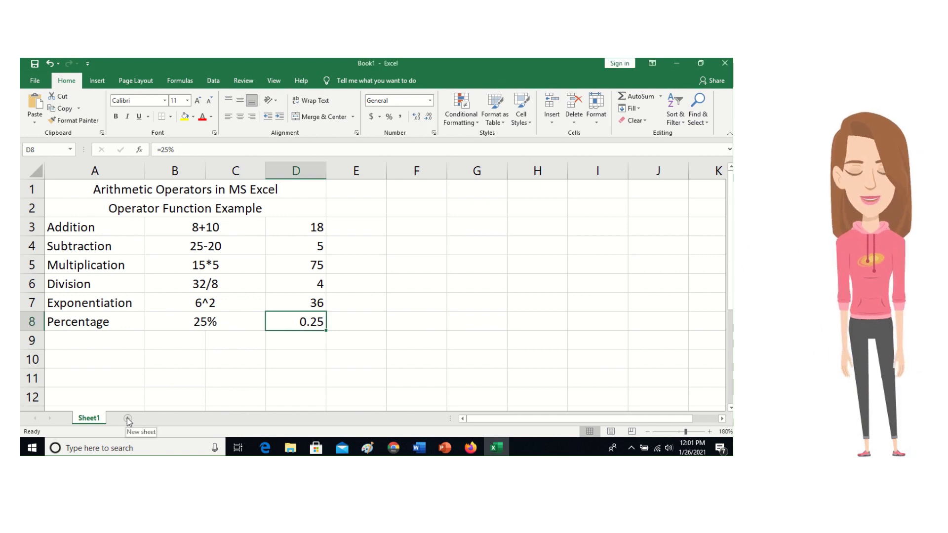
click(127, 418)
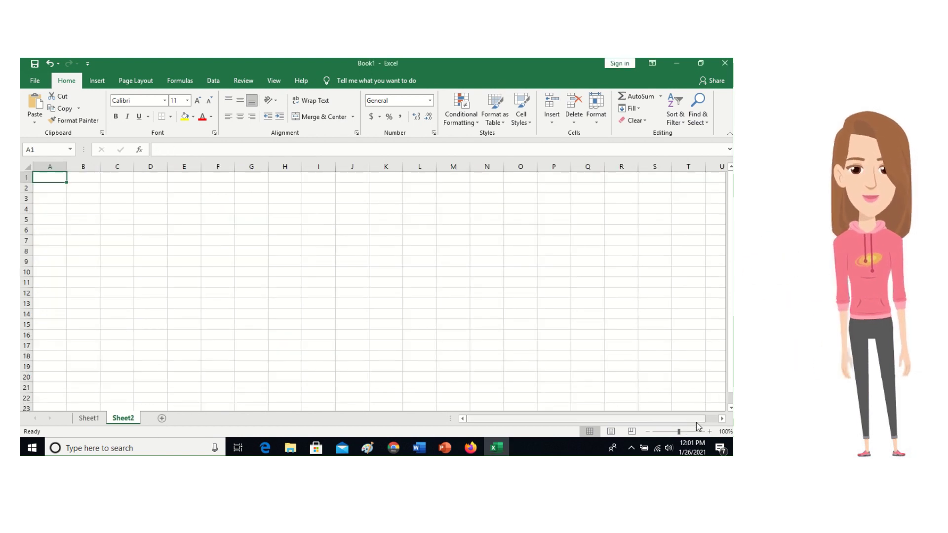
click(709, 431)
click(709, 431)
click(709, 431)
click(709, 431)
click(709, 432)
click(710, 431)
click(709, 432)
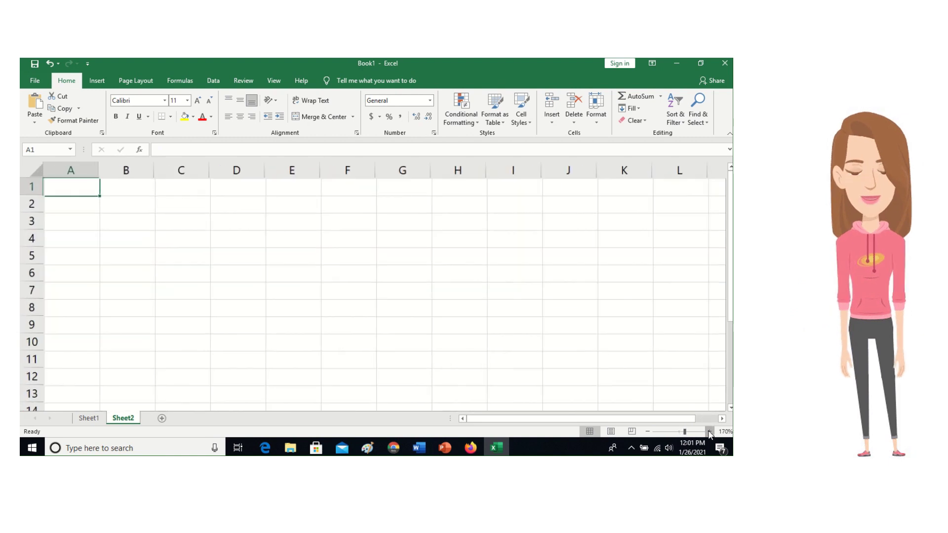
click(709, 431)
click(709, 432)
click(128, 225)
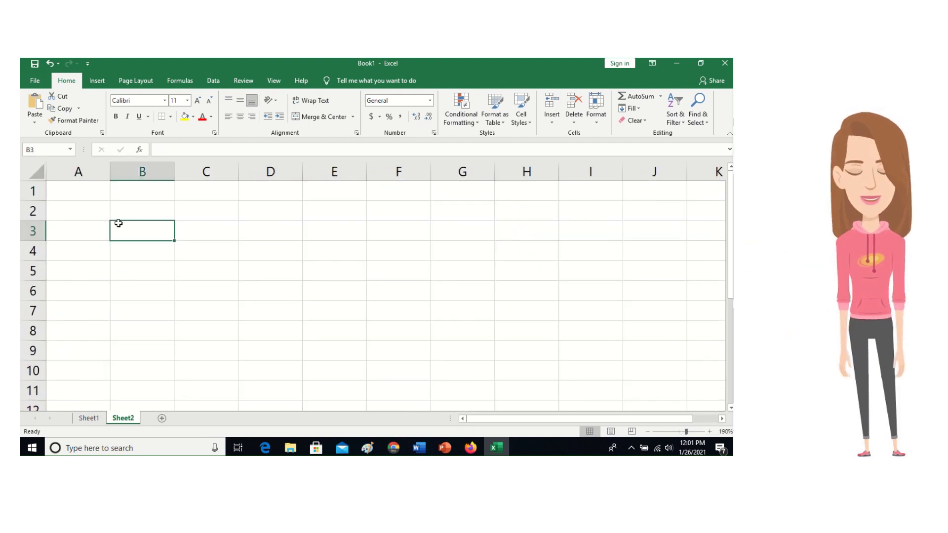
Merge and center cells A1:D1 on Sheet2 and enter the title "Relational Operators in MS Excel".
drag(81, 191, 268, 190)
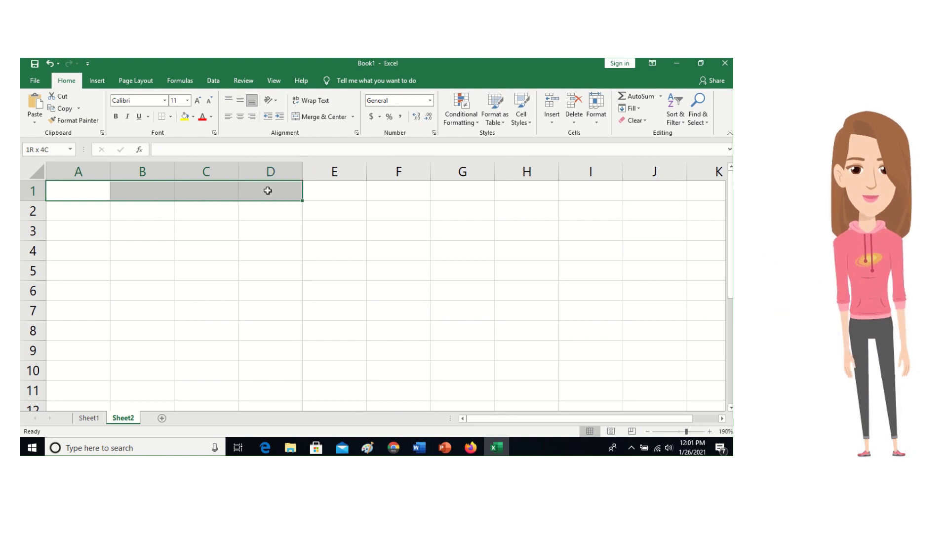
click(316, 117)
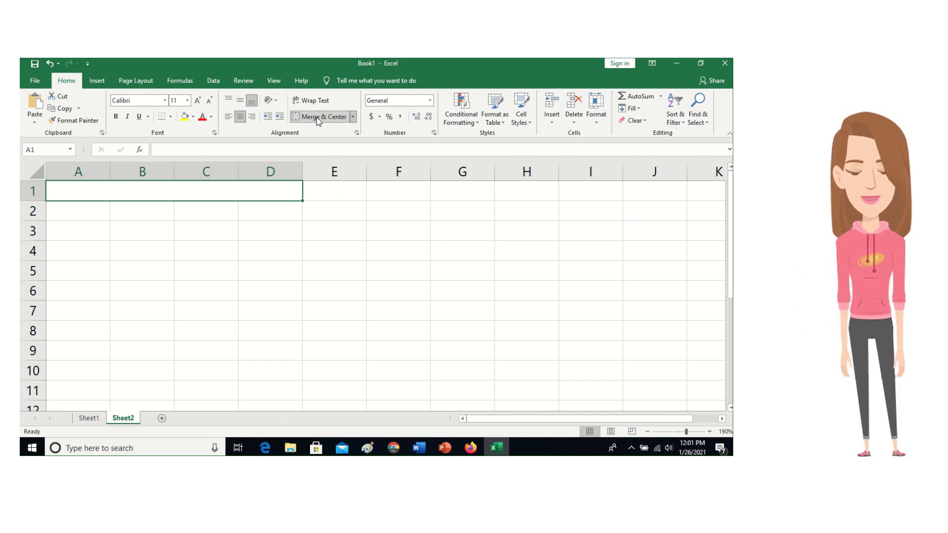
text(Rel)
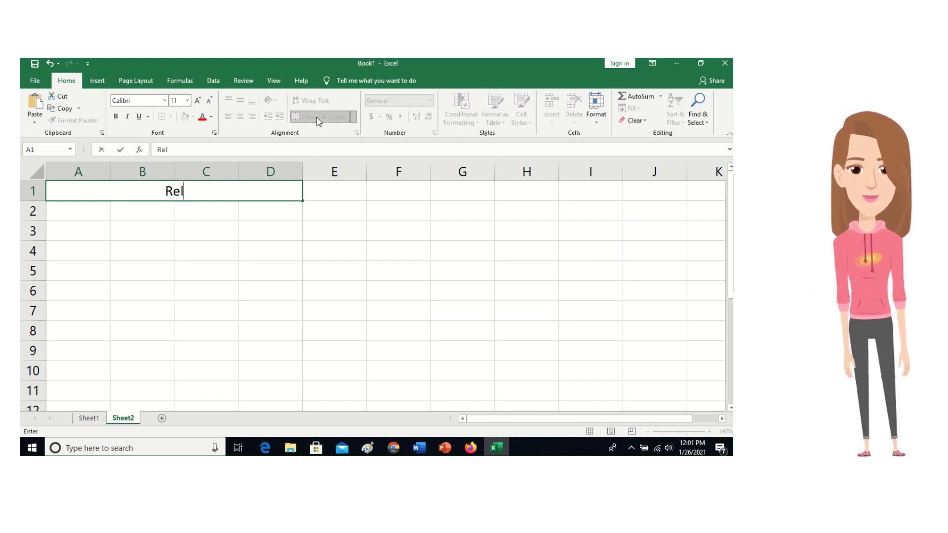
text(ational )
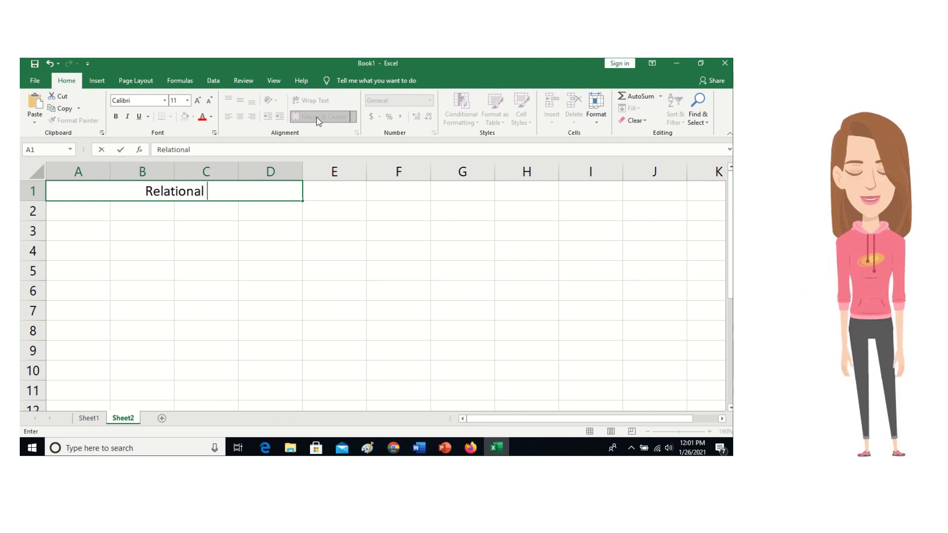
text(Operations)
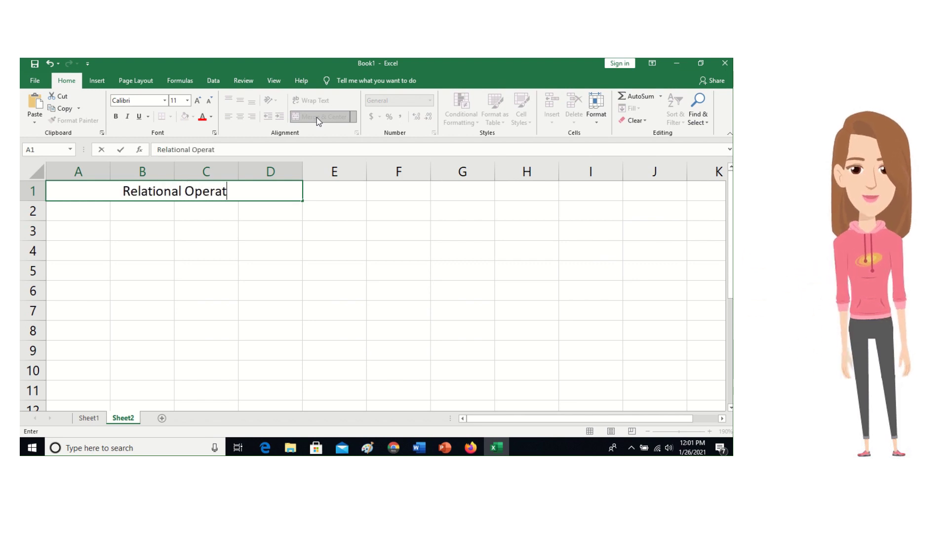
key(BackSpace)
key(BackSpace)
key(BackSpace)
key(BackSpace)
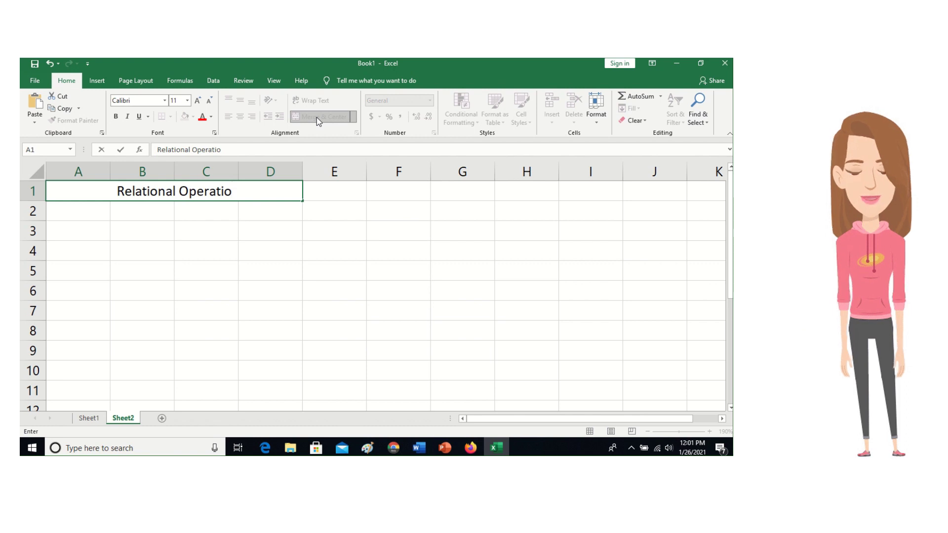
text(ors i)
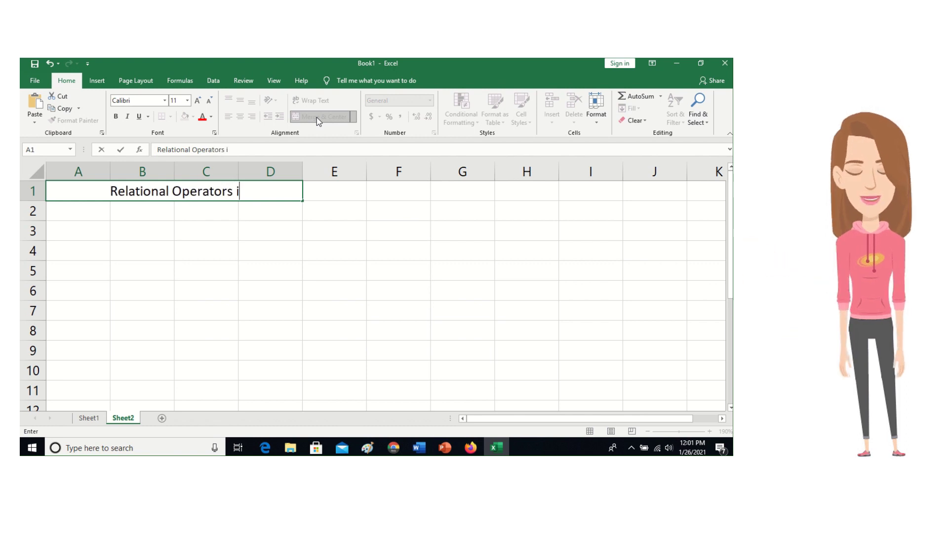
text(n MS)
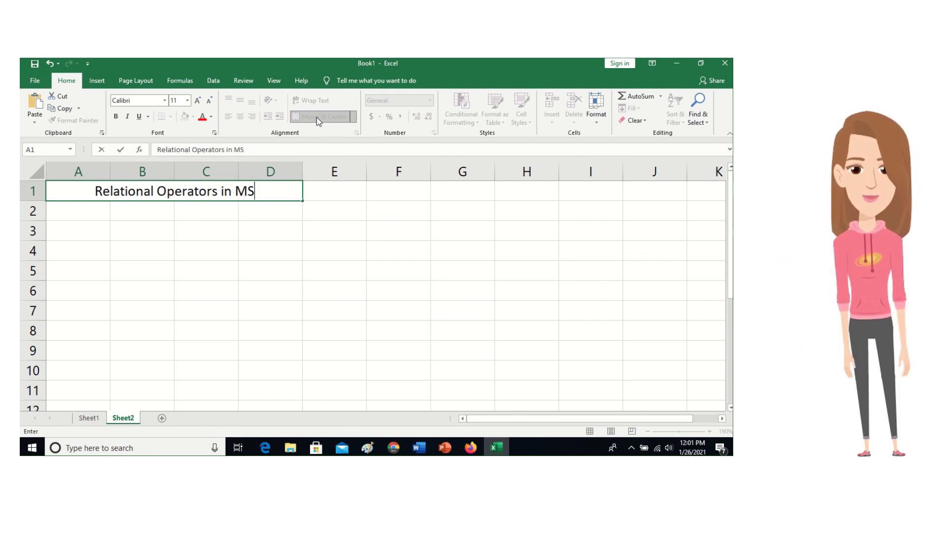
text( Excel)
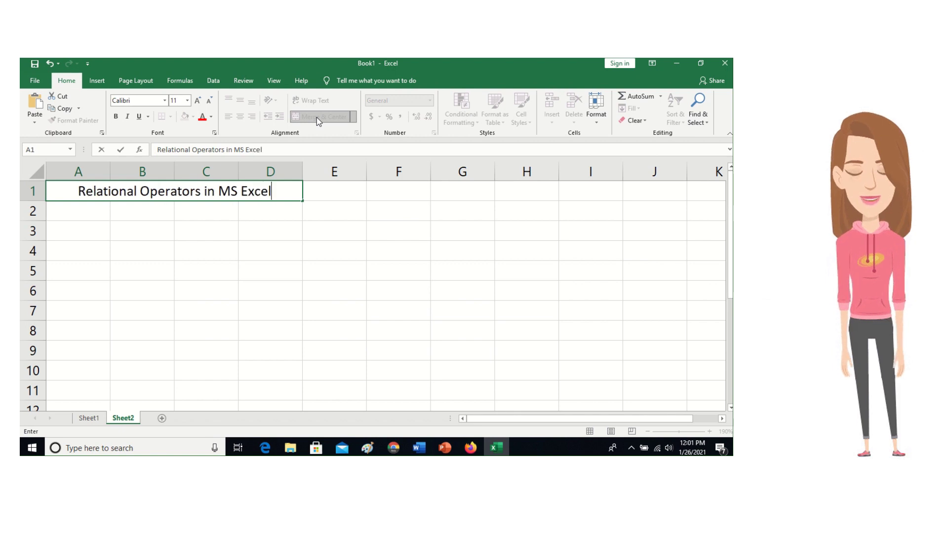
click(72, 211)
Format the title in A1 with an orange fill and bold white text.
click(80, 195)
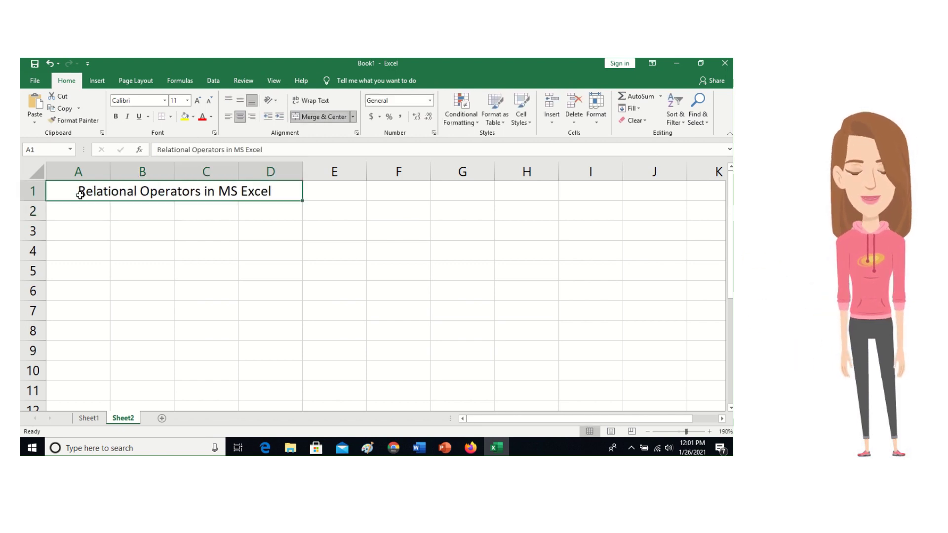
click(193, 117)
click(232, 141)
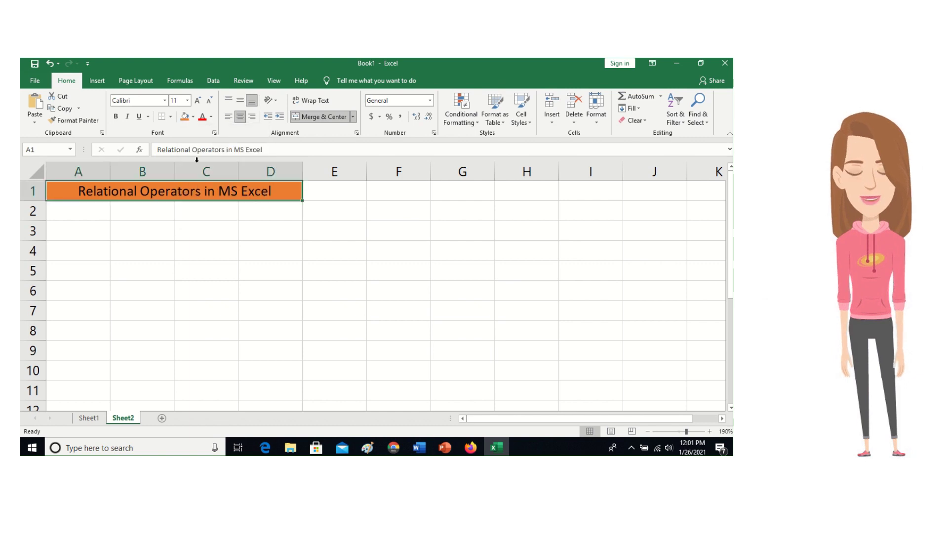
click(212, 117)
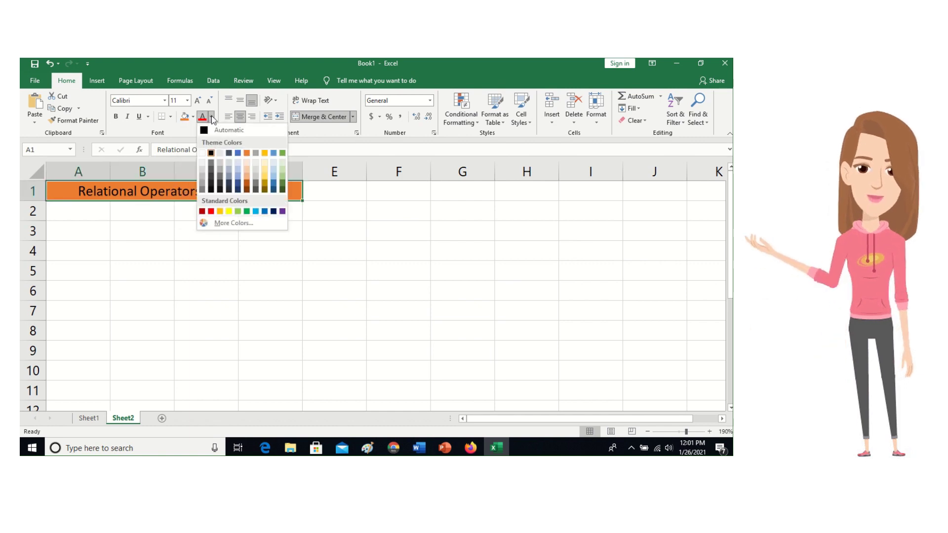
click(200, 152)
click(116, 116)
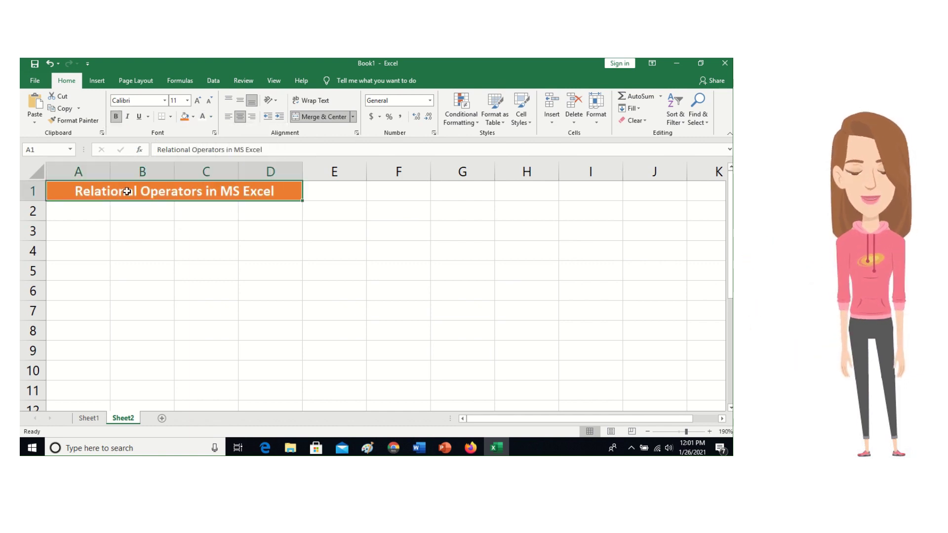
Merge and center cells A2:B2 and enter the label "Equal to =".
click(103, 213)
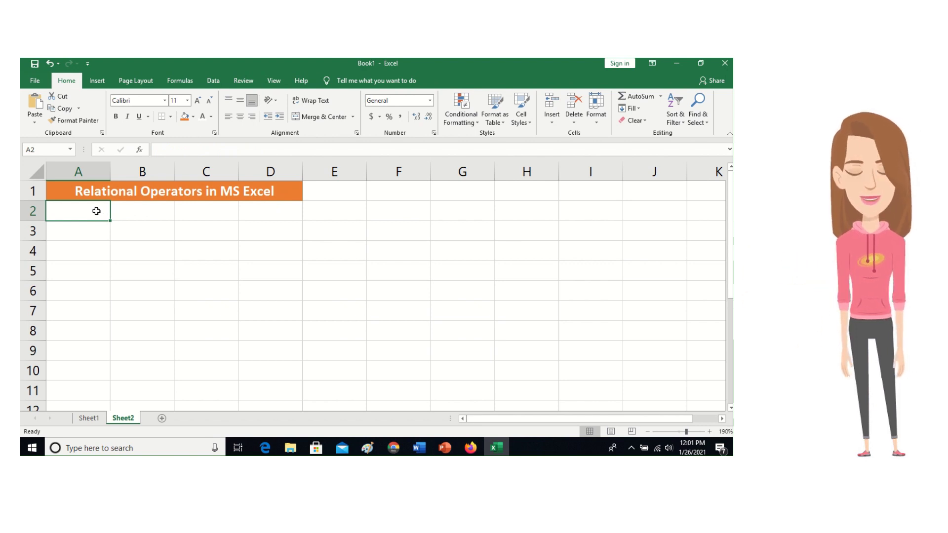
drag(104, 210, 126, 210)
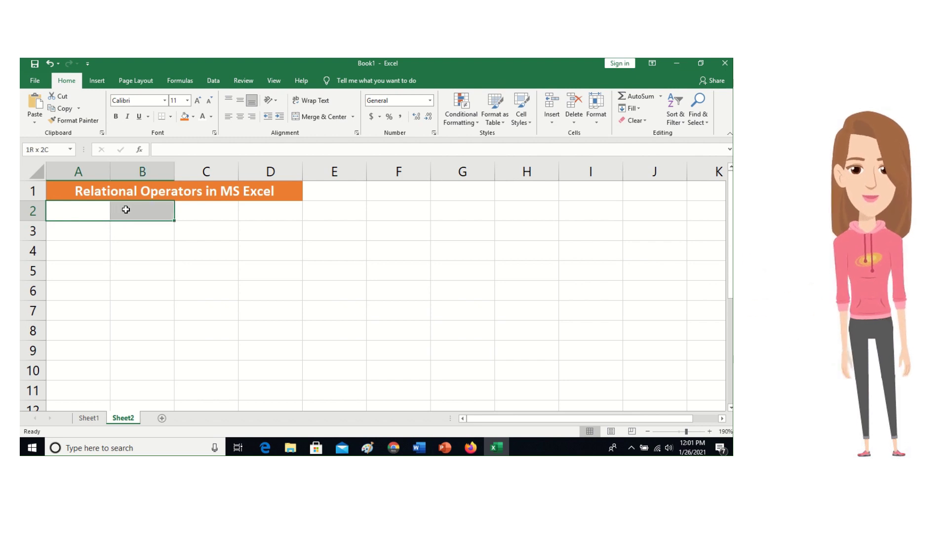
click(306, 117)
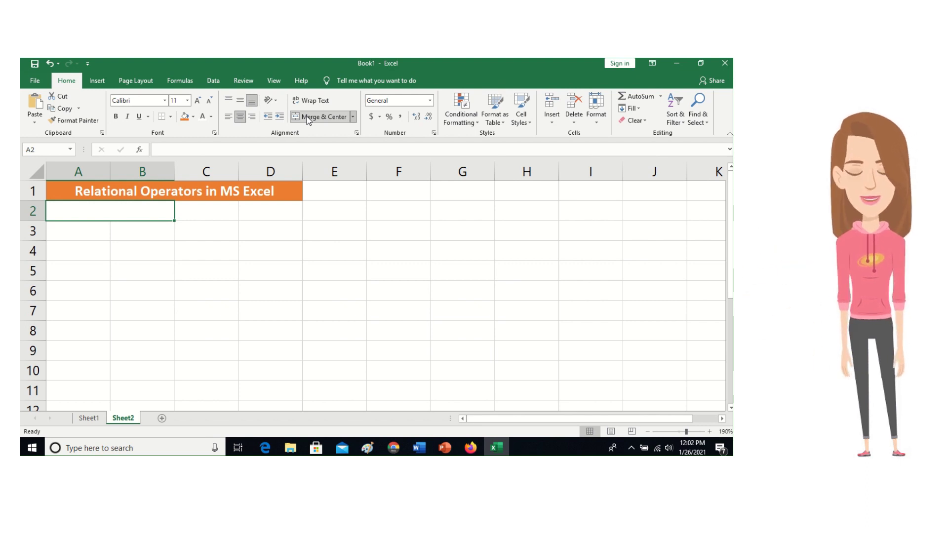
text(Equal )
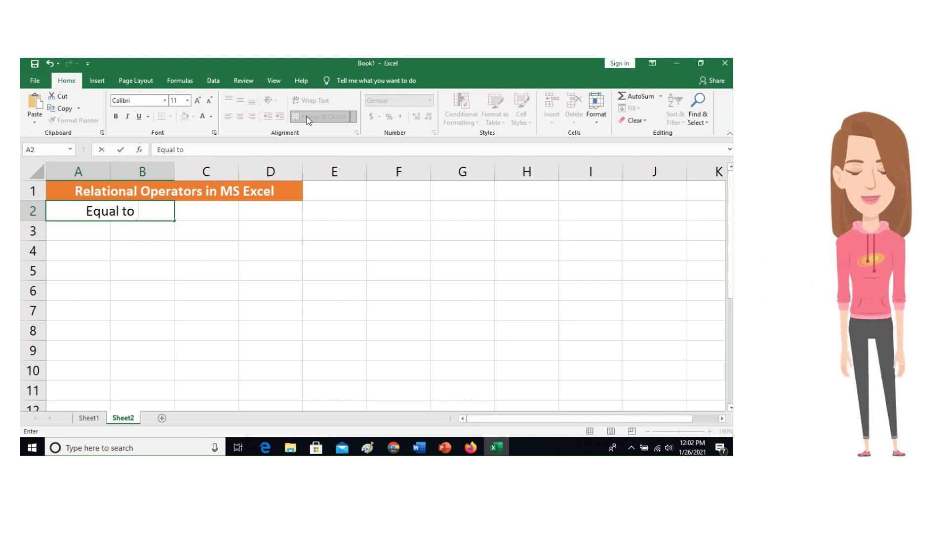
text(to )
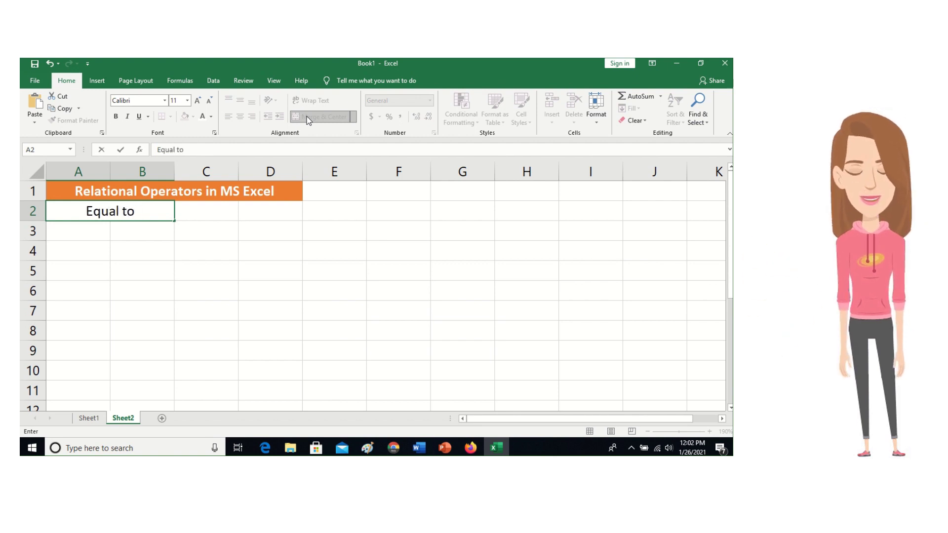
text(=)
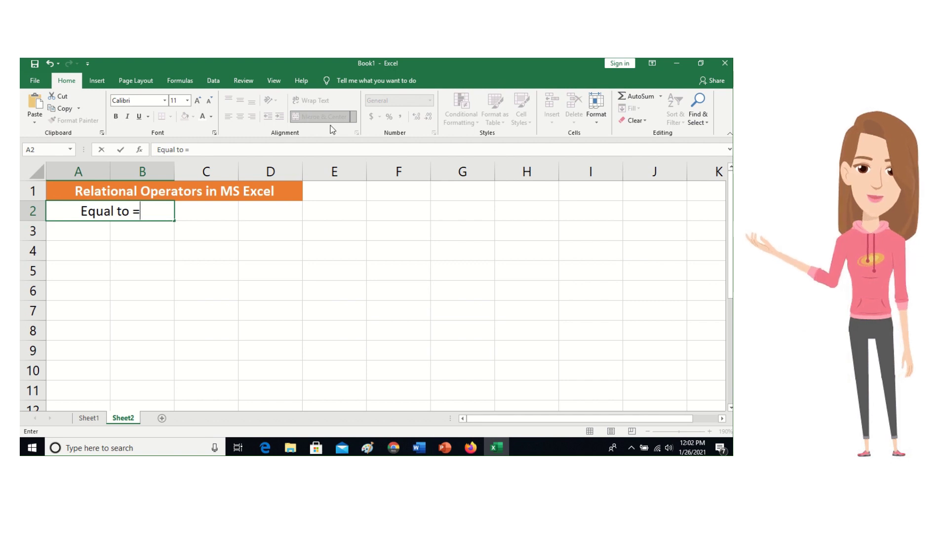
click(213, 212)
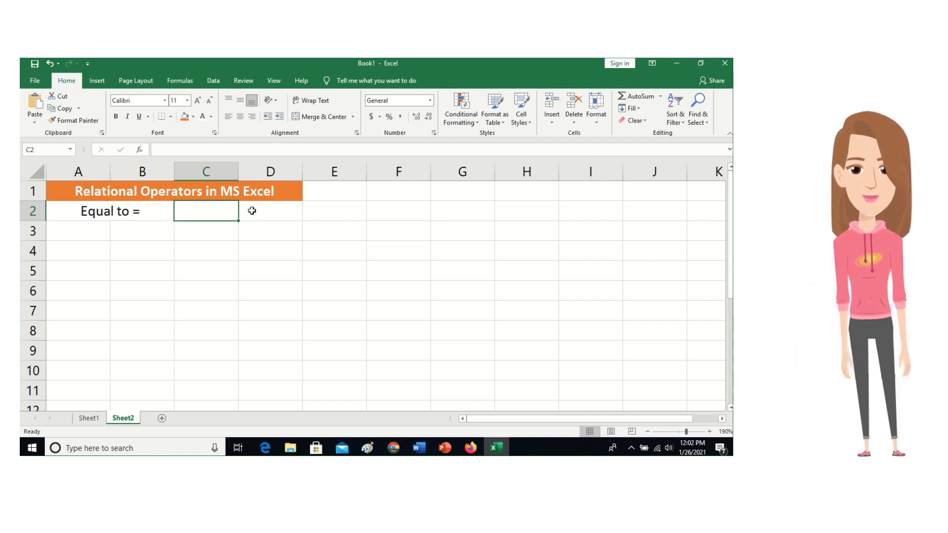
Enter the comparison value 10 in both cells E2 and F2.
click(342, 211)
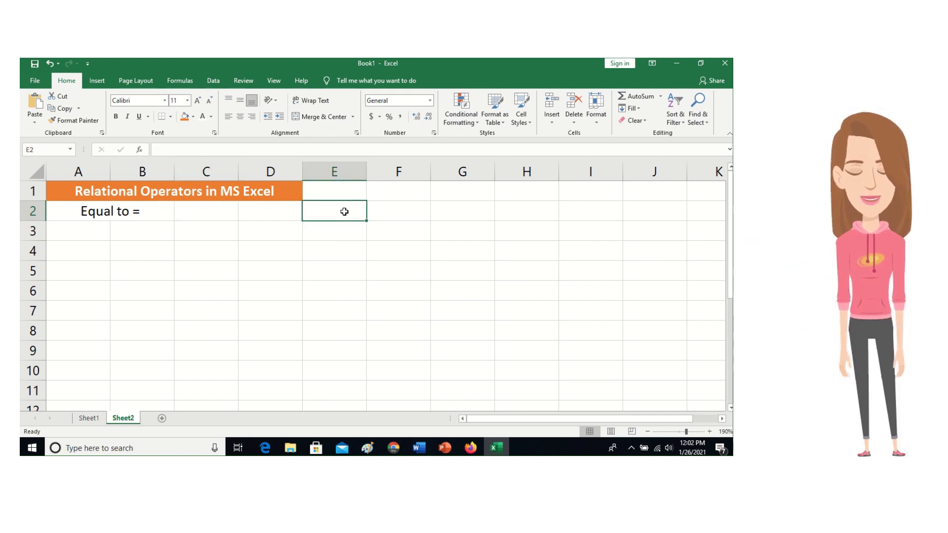
text(10)
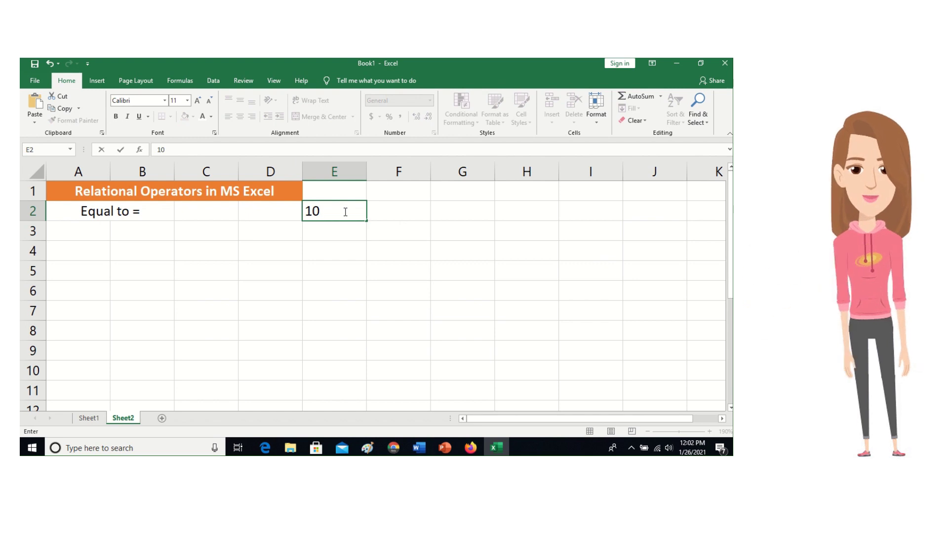
click(388, 210)
text(10)
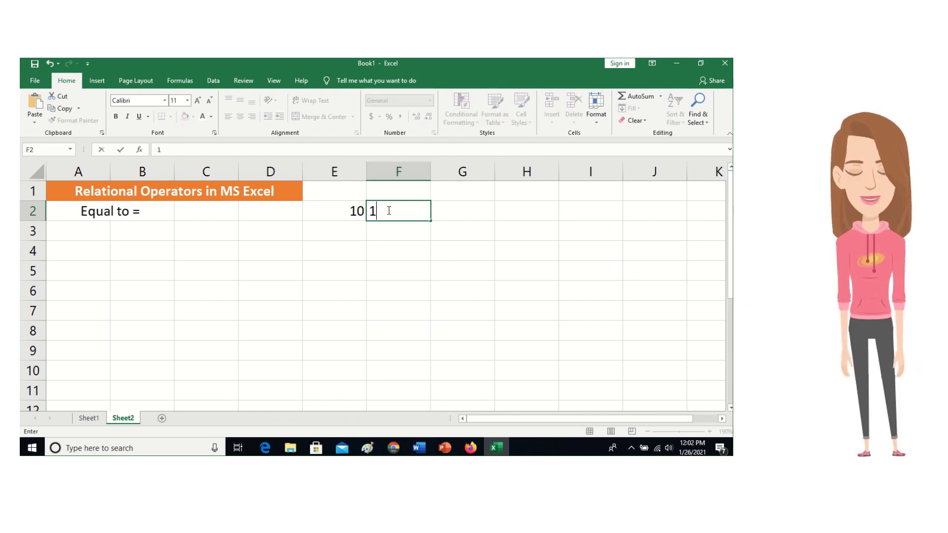
Enter the formula =E2=F2 in cell D2 to test whether the two values are equal.
click(253, 212)
text(=)
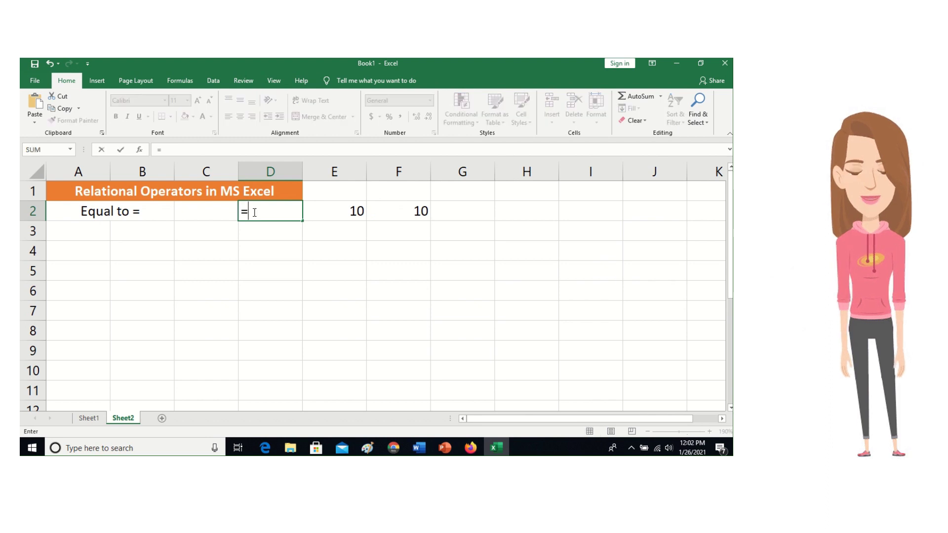
click(332, 211)
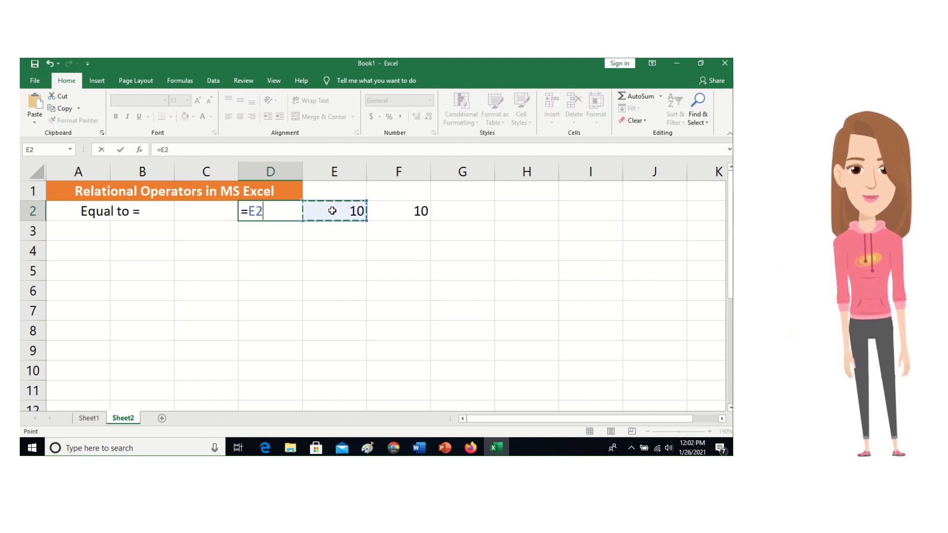
text(=)
click(404, 208)
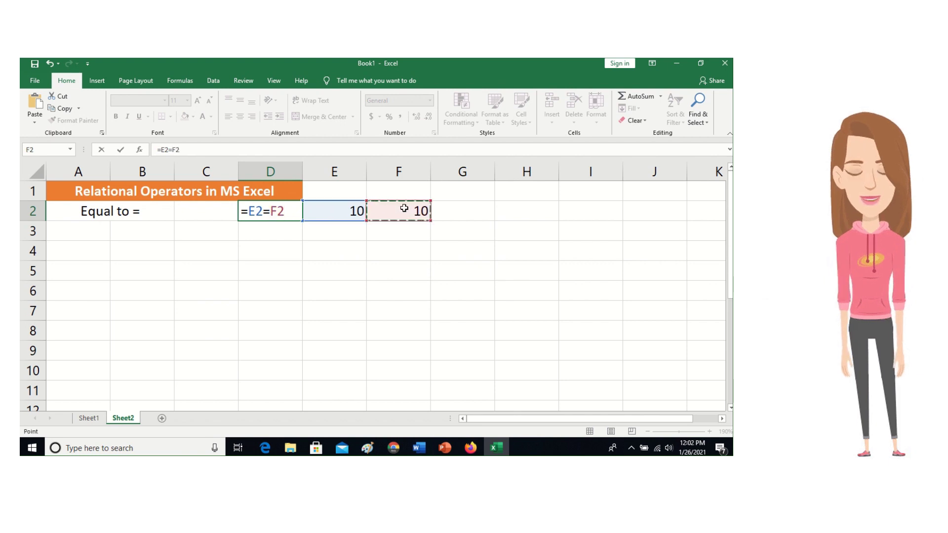
key(Return)
click(269, 211)
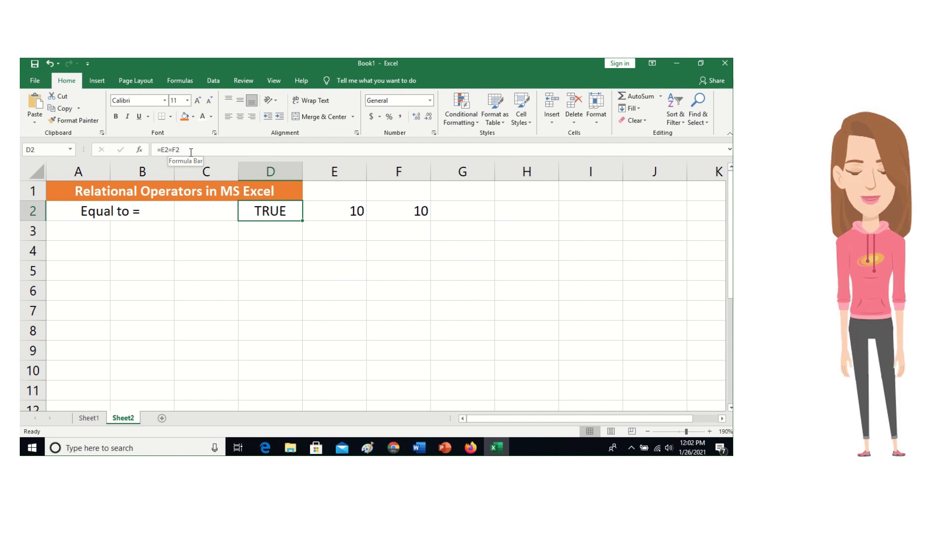
Merge and center cells A3:B3 and enter the label "Not Equal to <>".
click(91, 231)
drag(91, 233, 128, 233)
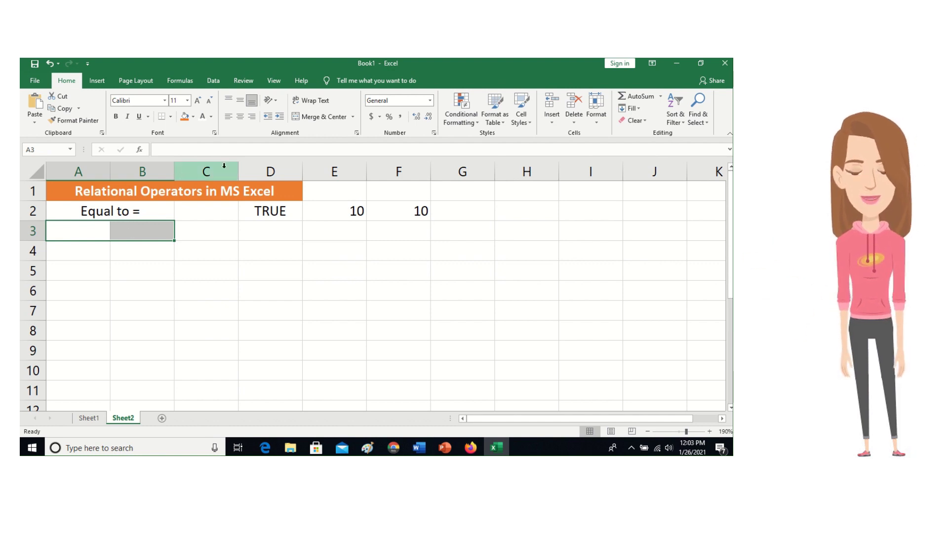
click(322, 117)
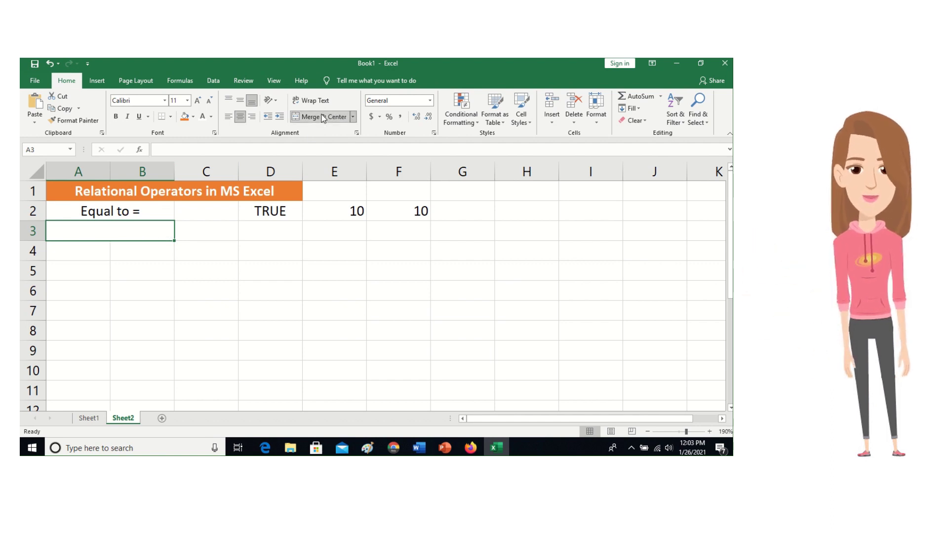
text(Not )
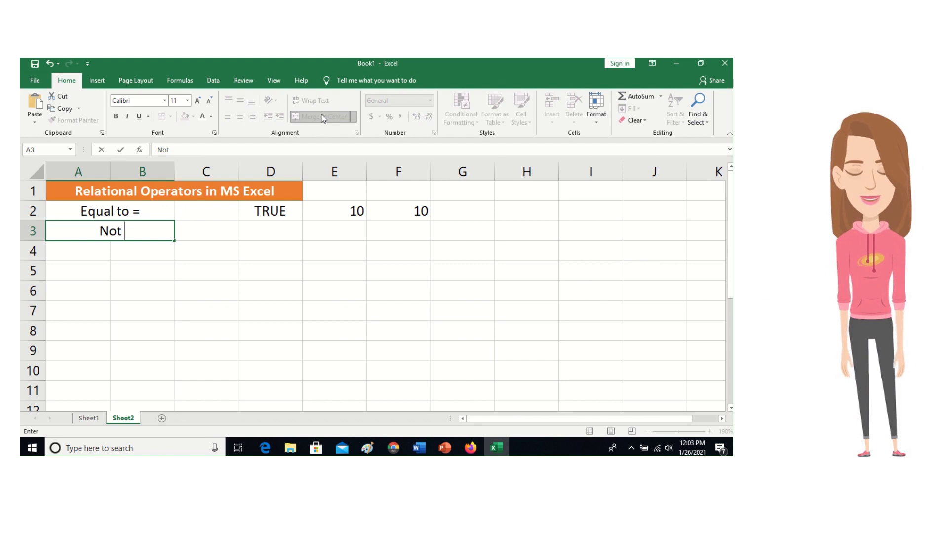
text(Equal )
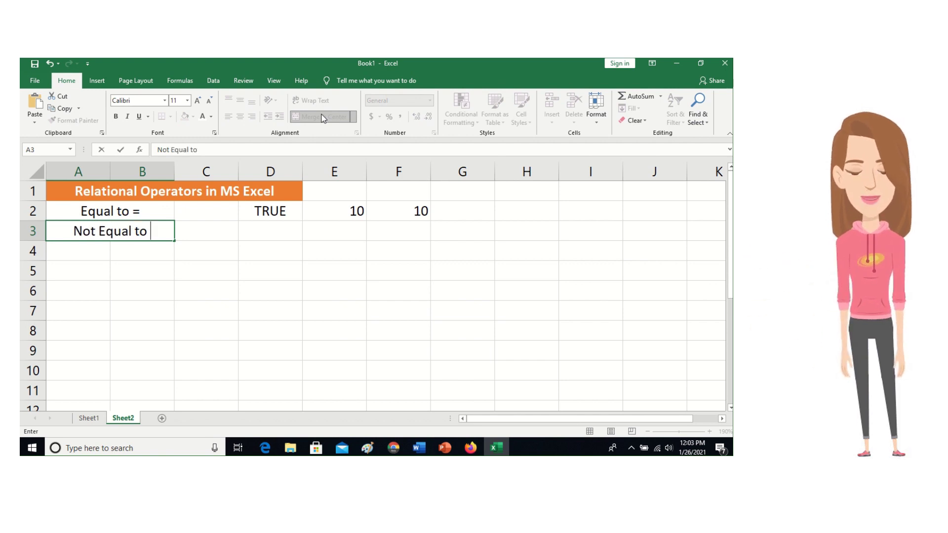
text(to )
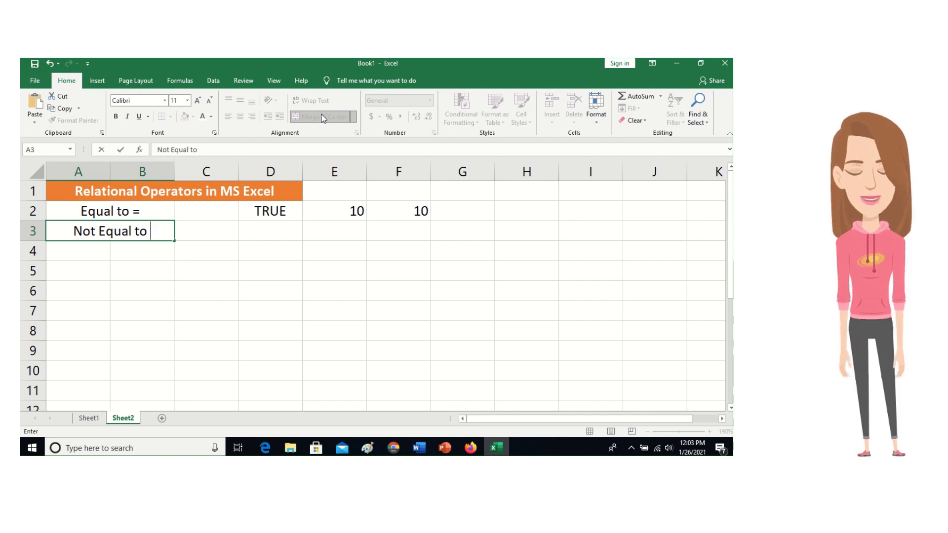
text(<>)
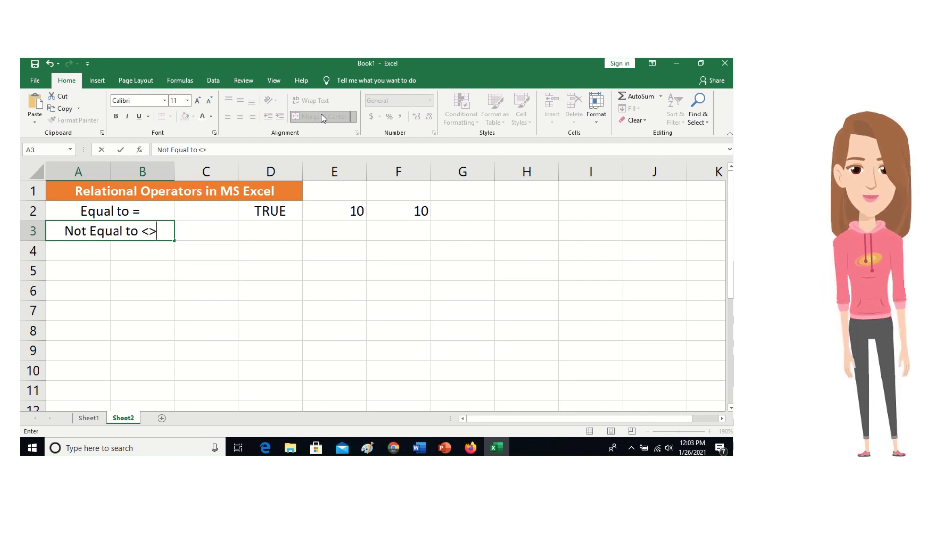
click(273, 230)
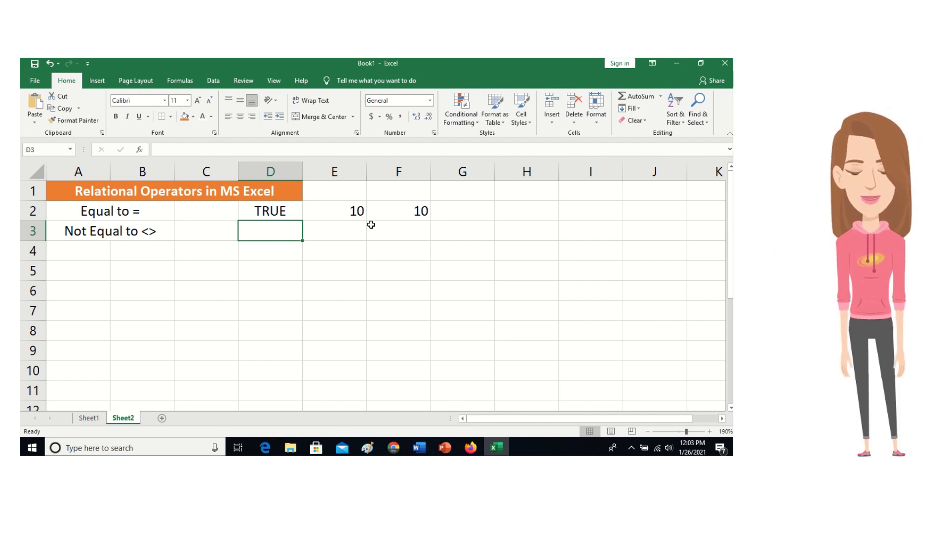
click(351, 234)
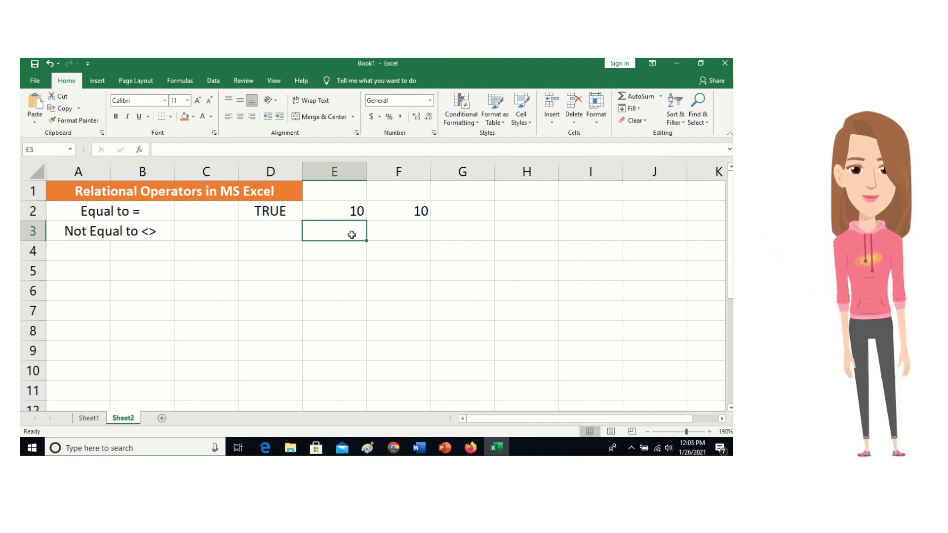
Enter the comparison values 45 in cell E3 and 87 in cell F3.
text(45)
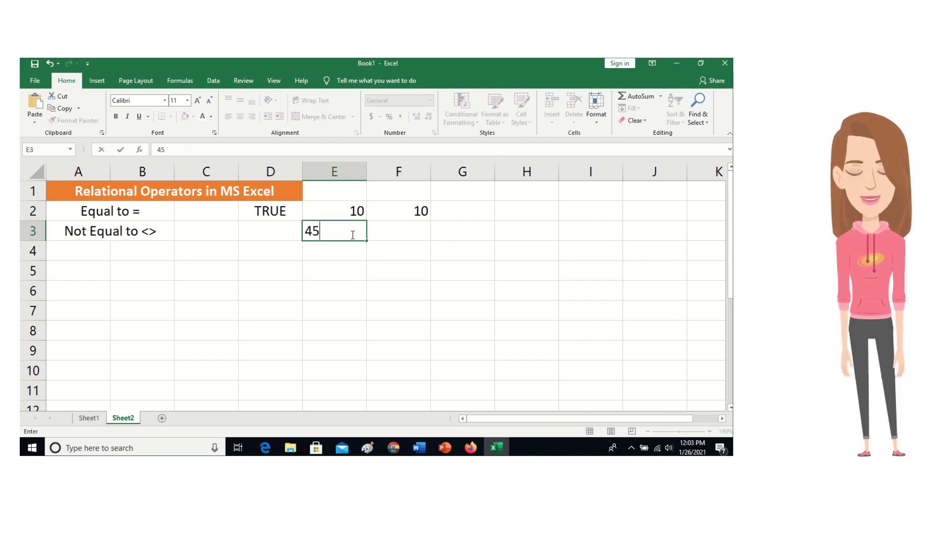
click(397, 226)
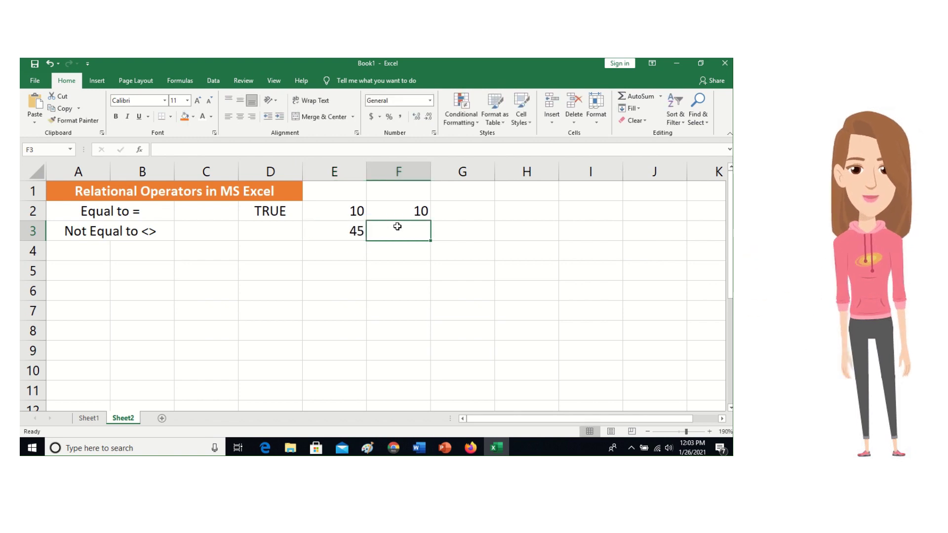
text(87)
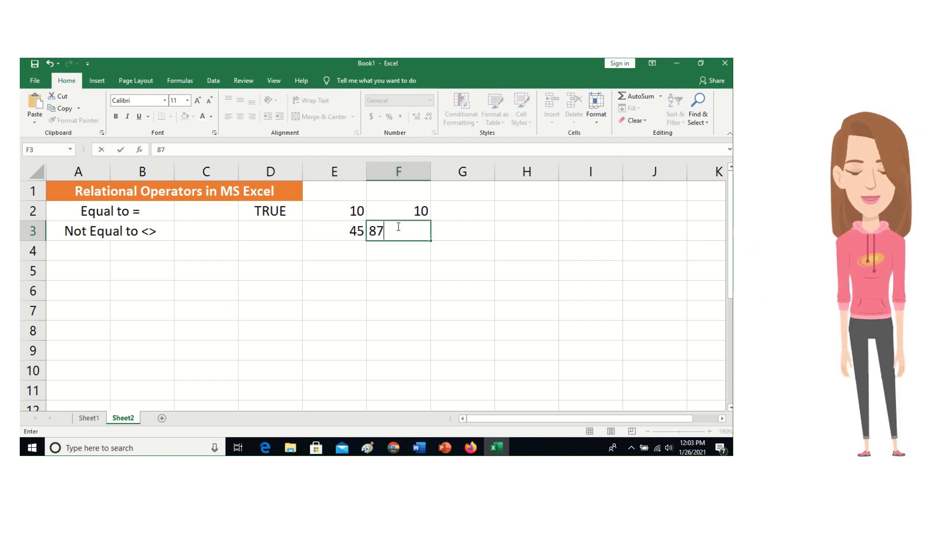
Enter the formula =E3<>F3 in cell D3 to test whether the two values differ.
click(260, 235)
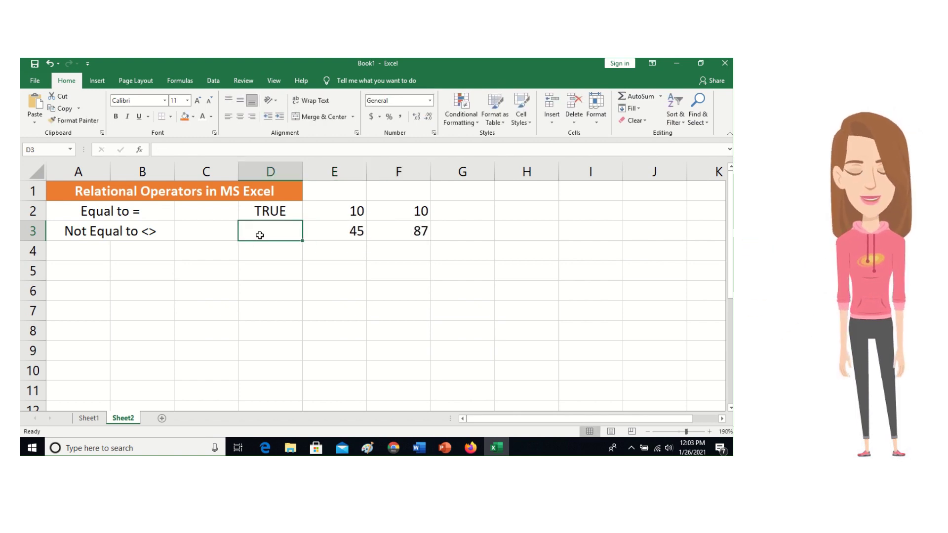
text(=)
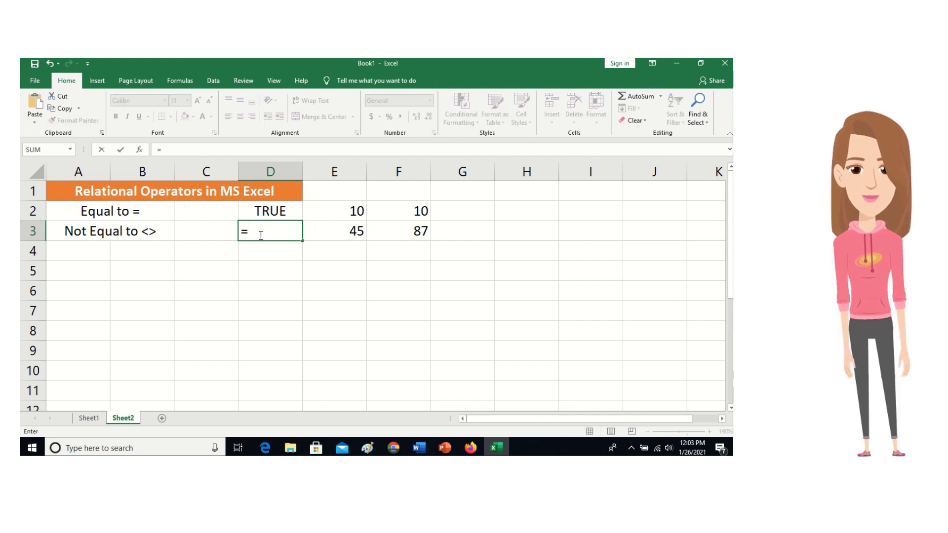
click(347, 232)
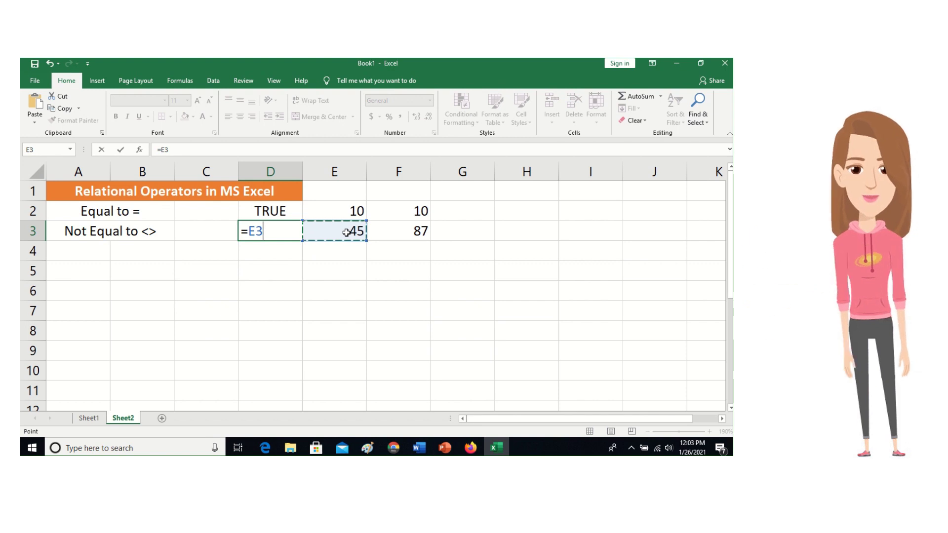
text(<>)
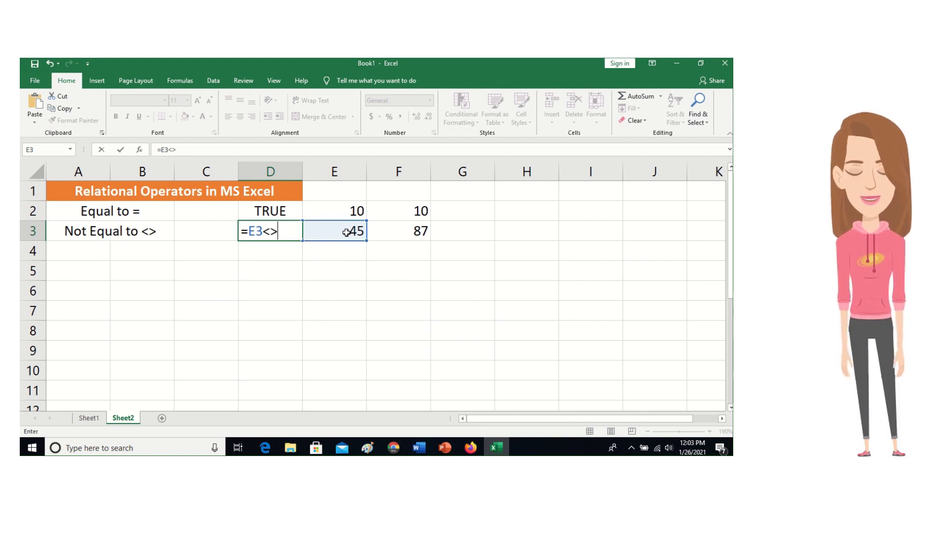
click(402, 234)
key(Return)
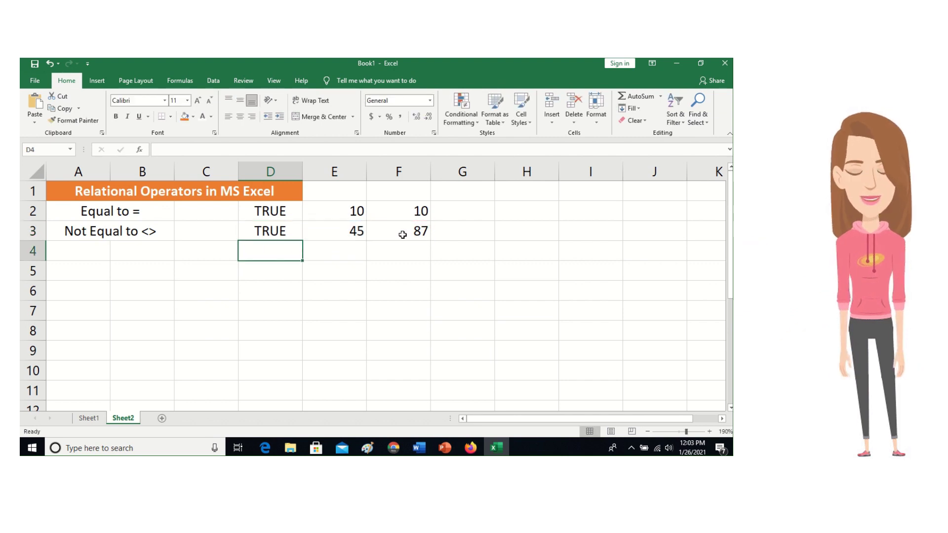
click(284, 233)
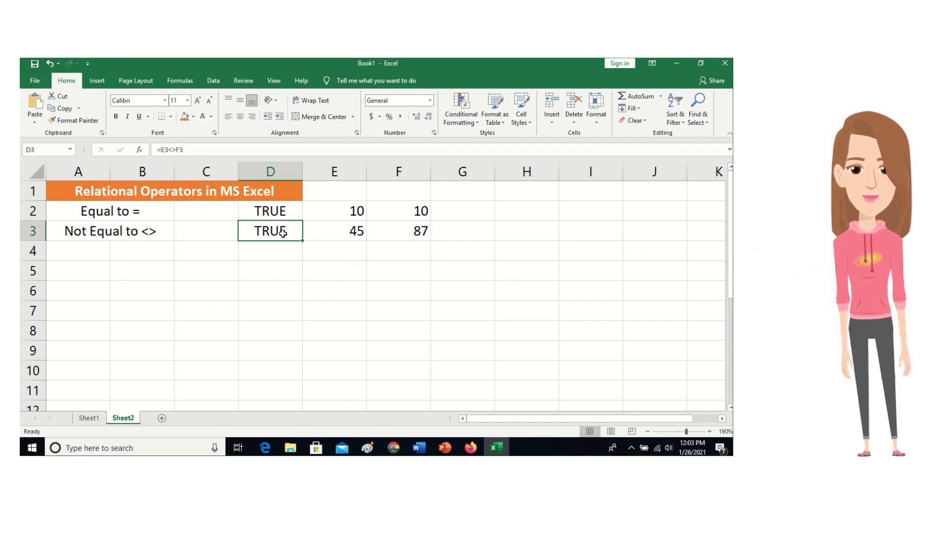
Merge and center cells A4:B4 and enter the label "Greater Than".
click(79, 250)
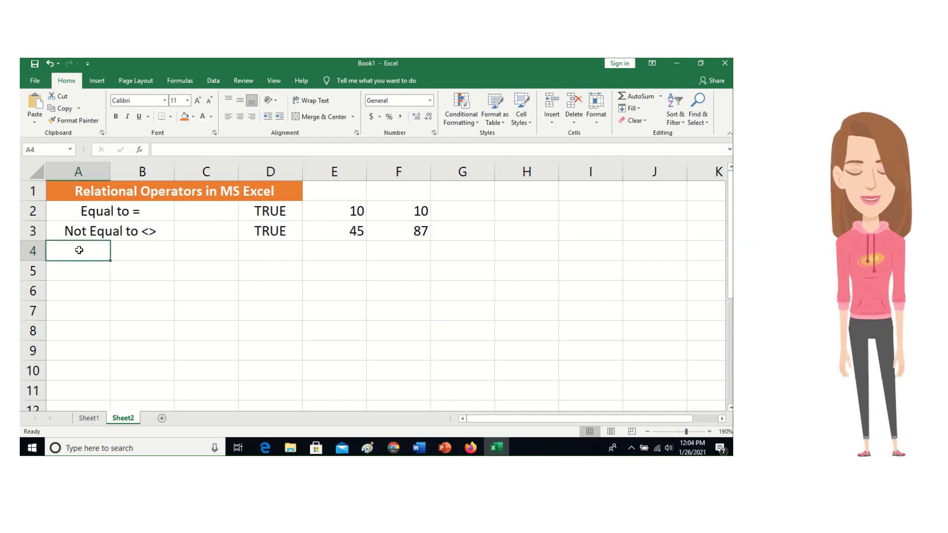
drag(79, 250, 123, 250)
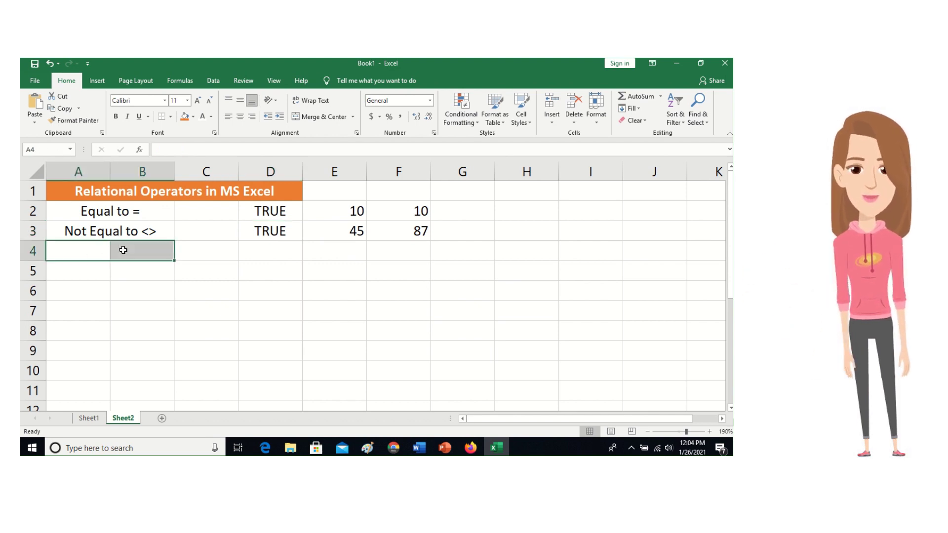
click(323, 118)
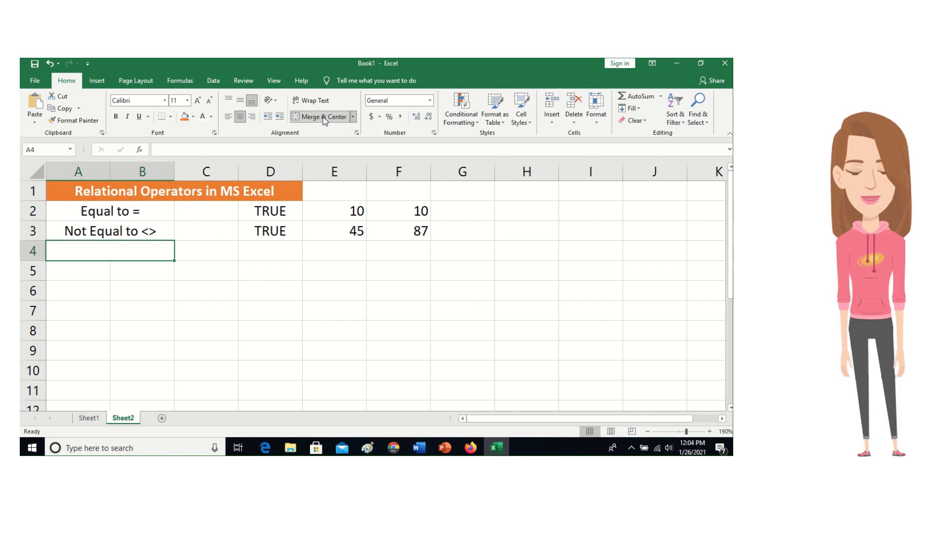
text(Gr)
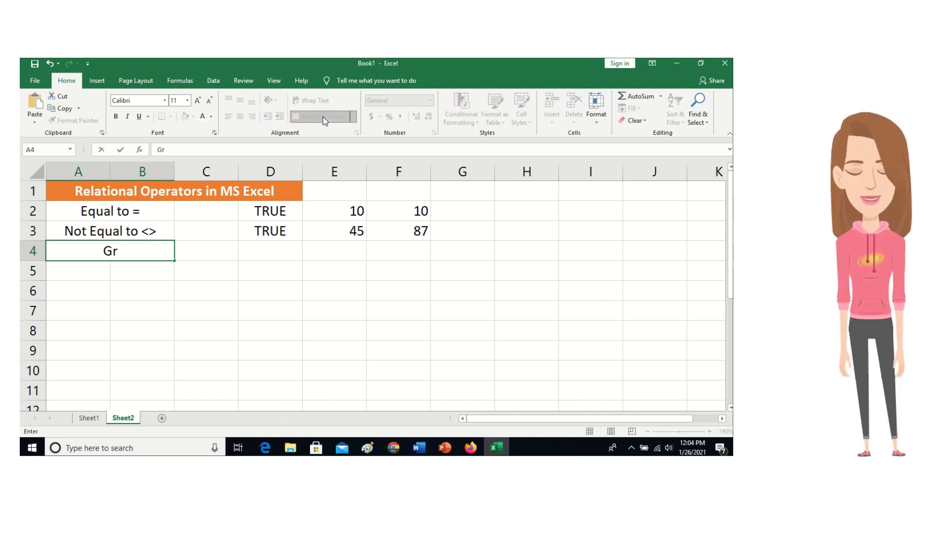
text(eater TA)
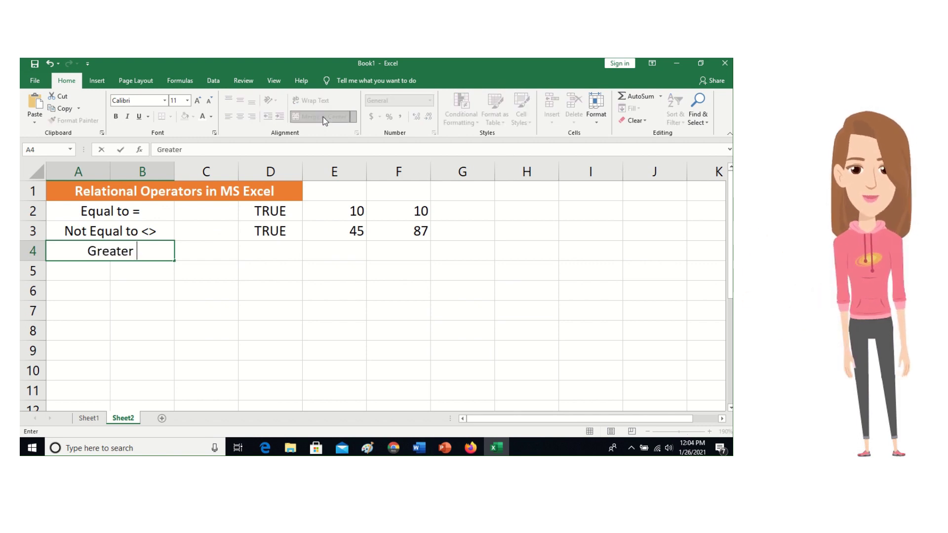
text(hn)
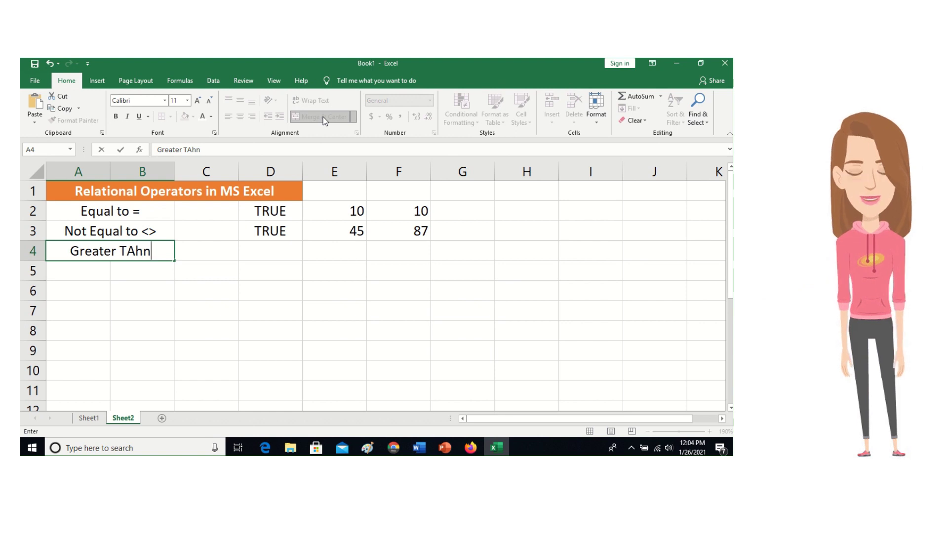
key(BackSpace)
key(BackSpace)
key(BackSpace)
text(h)
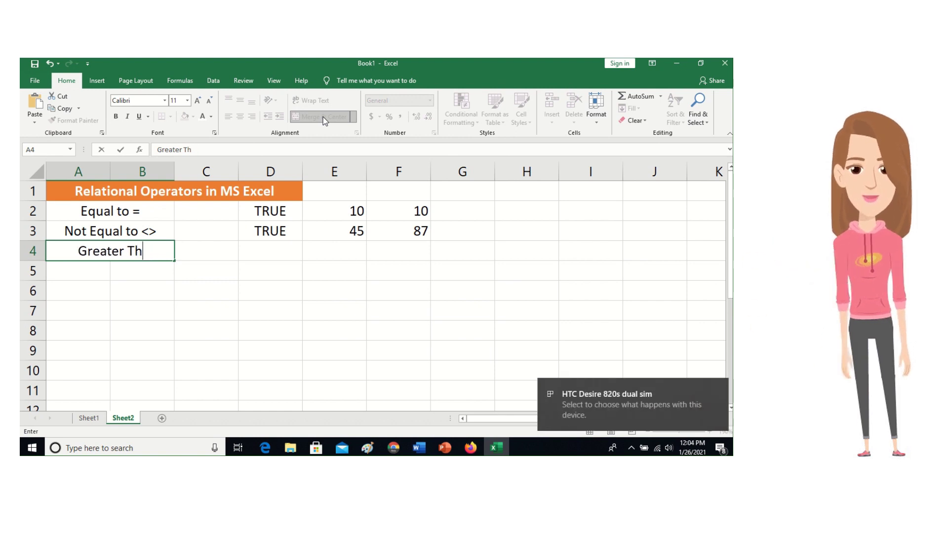
text(an)
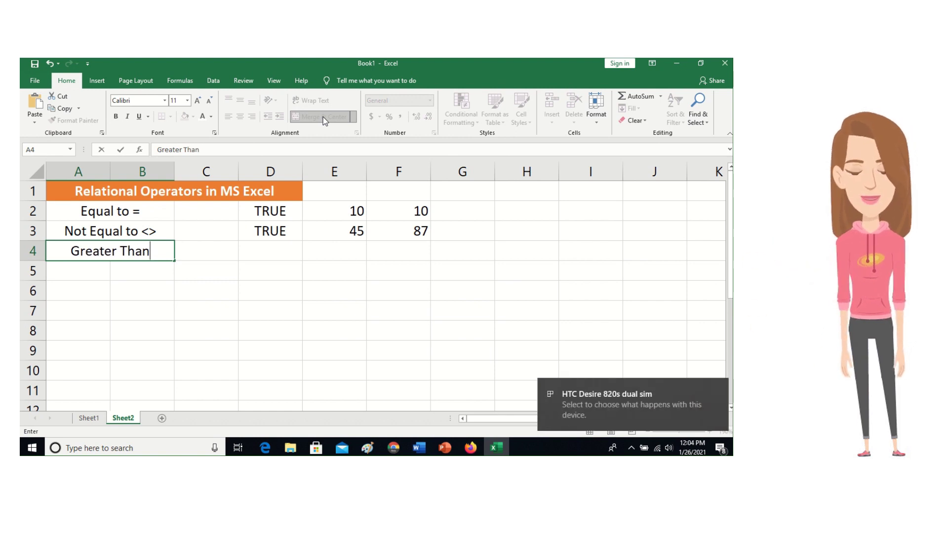
Enter the comparison values 60 in cell E4 and 20 in cell F4.
click(342, 257)
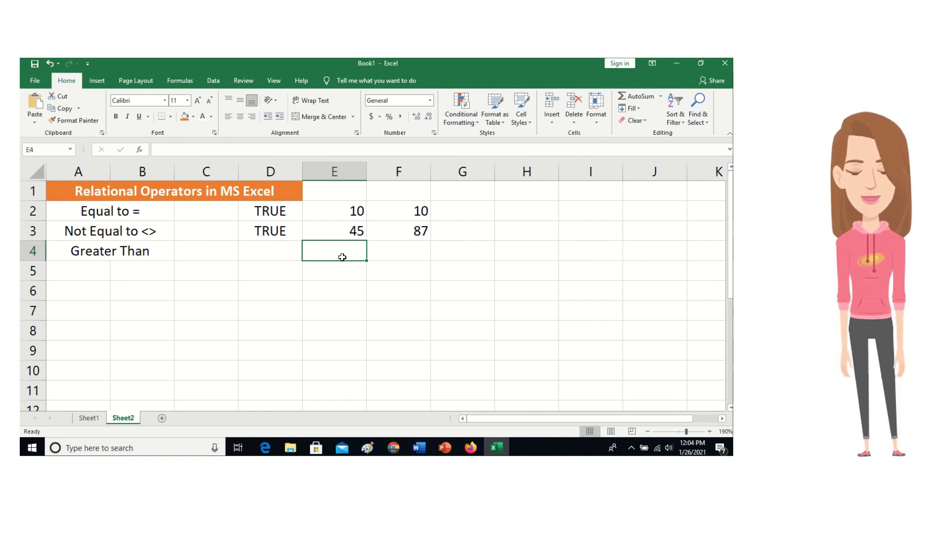
text(60)
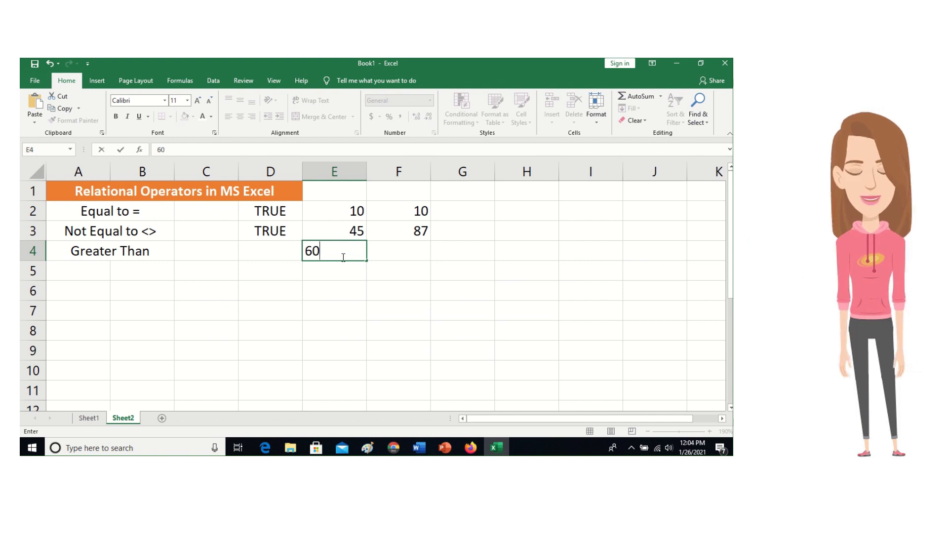
click(386, 252)
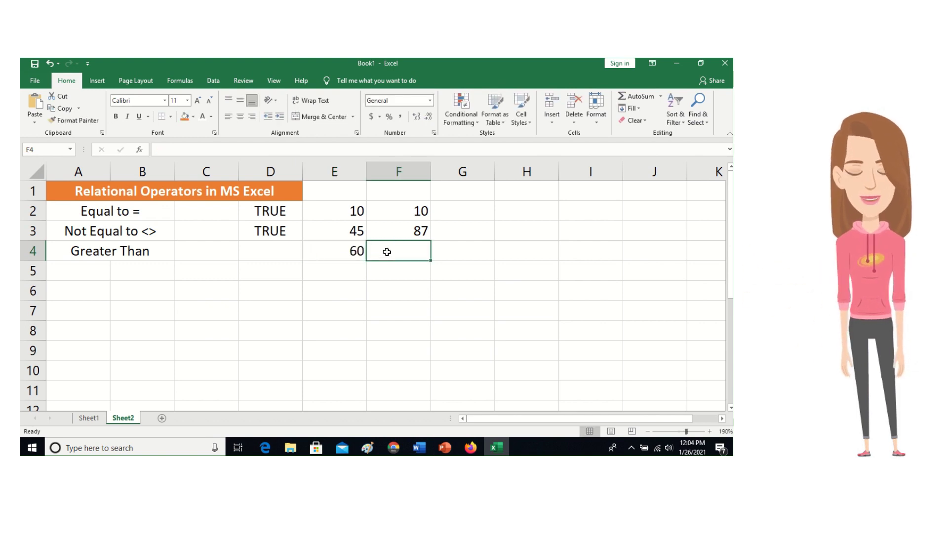
text(20)
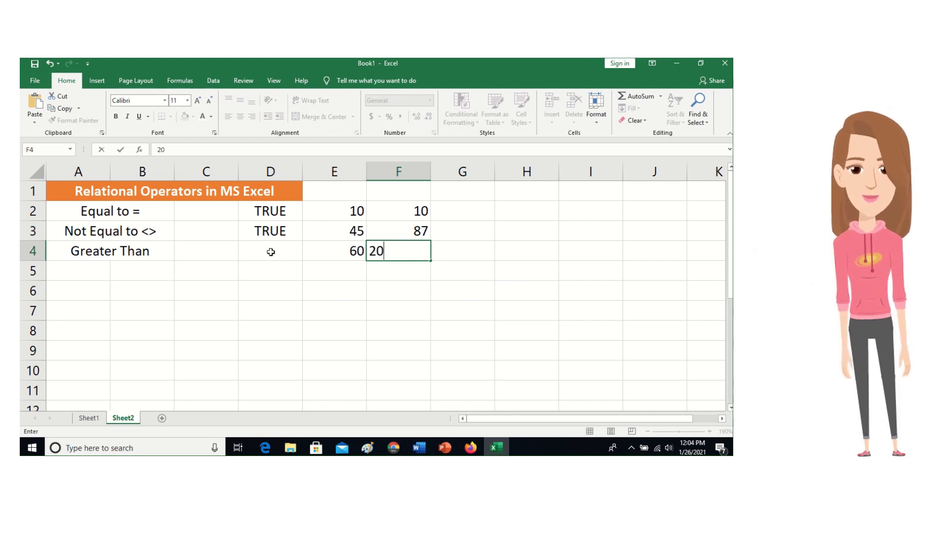
Enter the formula =E4>F4 in cell D4 to test whether the first value is greater.
click(271, 252)
text(=)
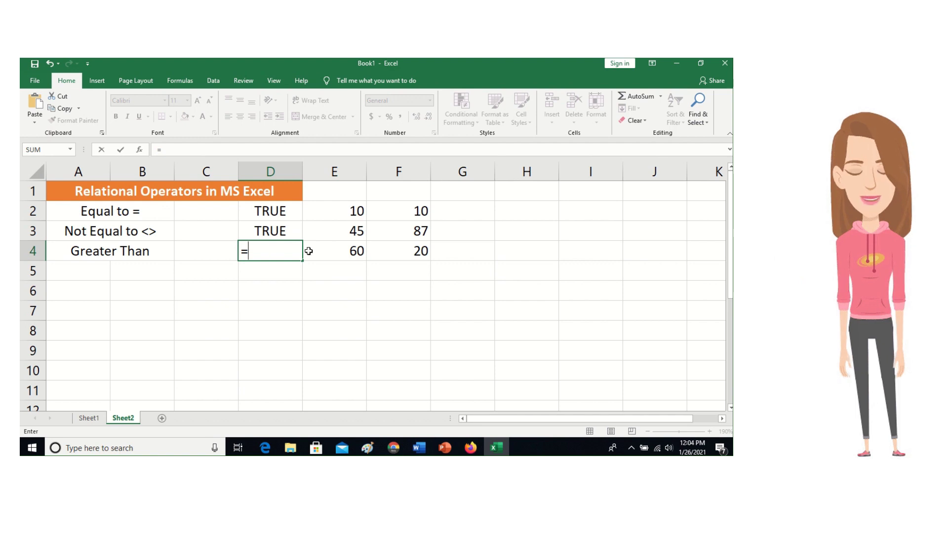
click(337, 251)
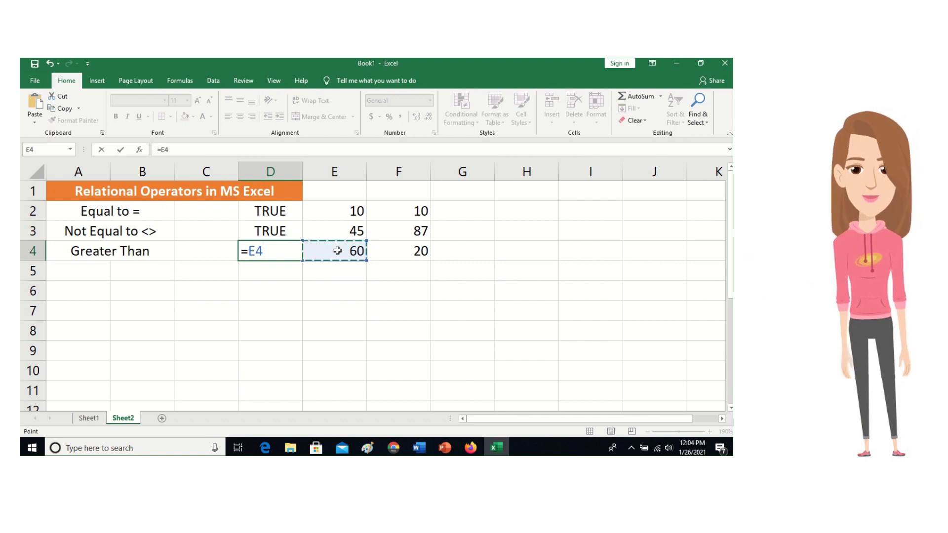
text(>)
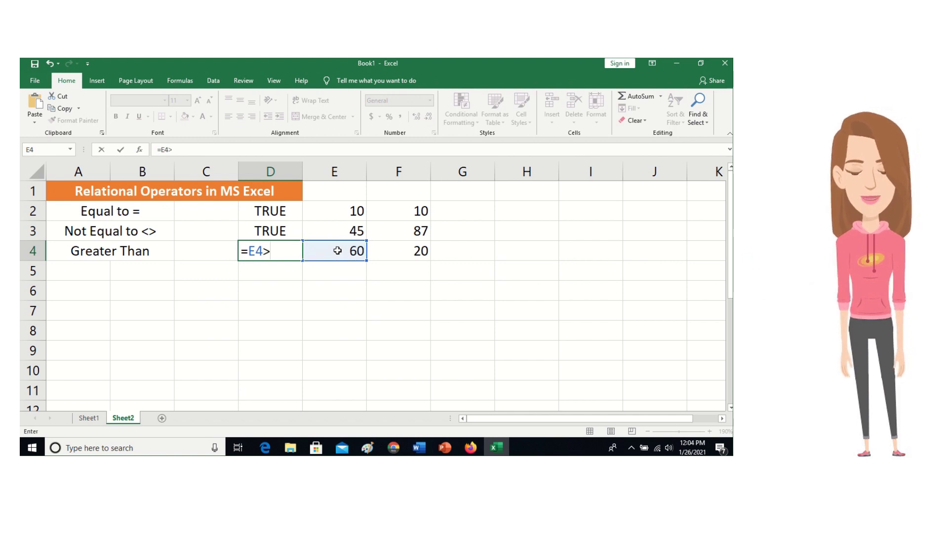
text(2)
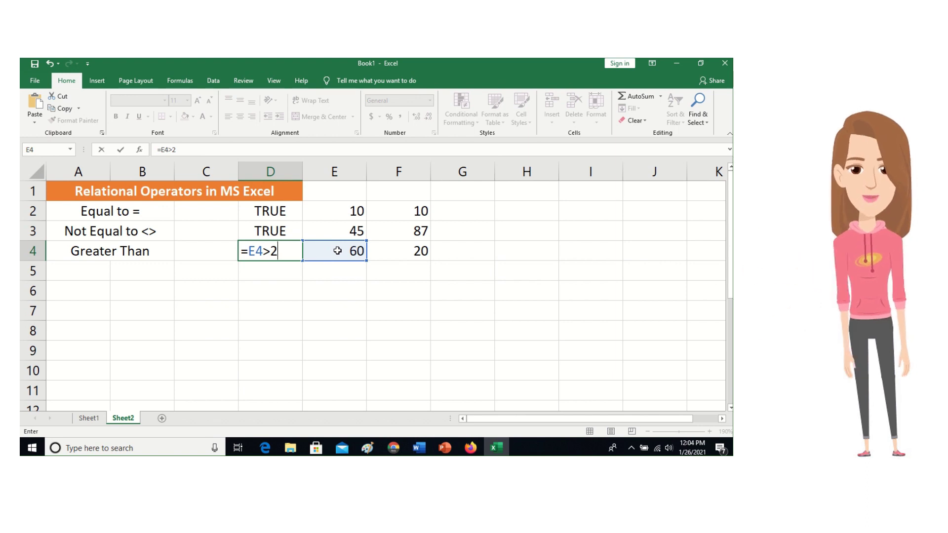
key(BackSpace)
click(413, 252)
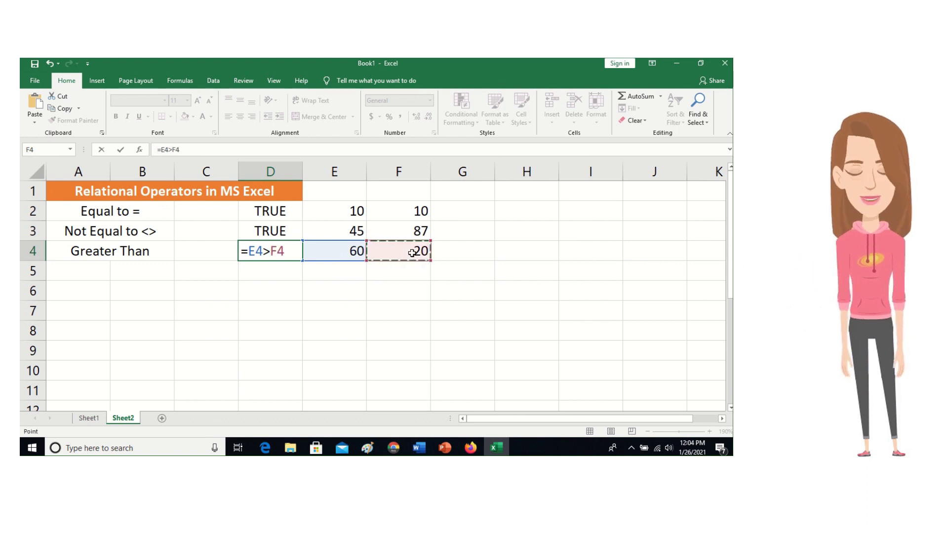
key(Return)
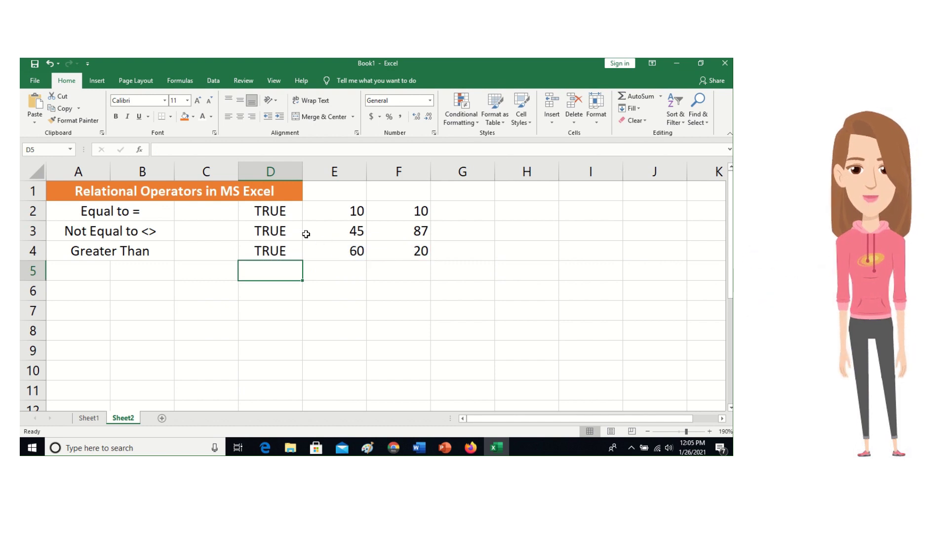
click(280, 251)
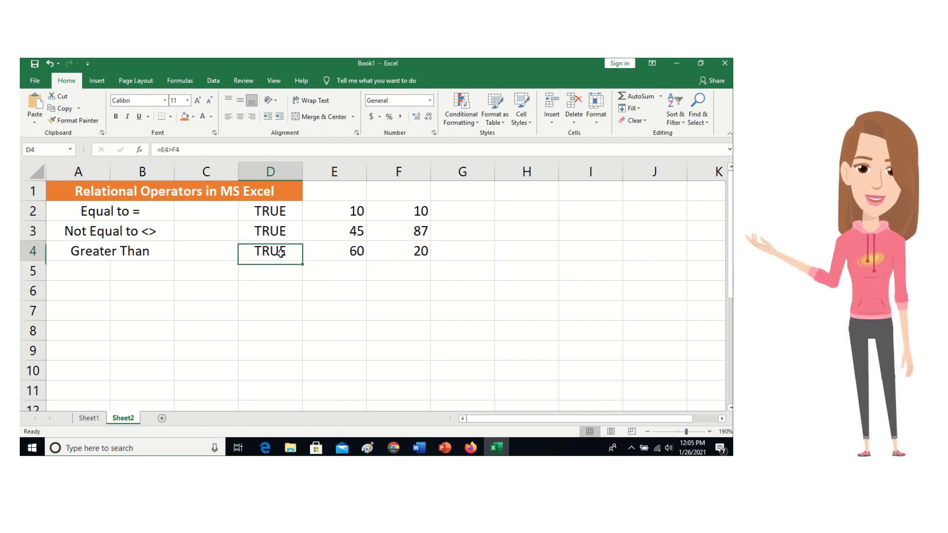
Merge and center cells A5:B5 for the next operator label.
click(90, 270)
drag(89, 270, 122, 270)
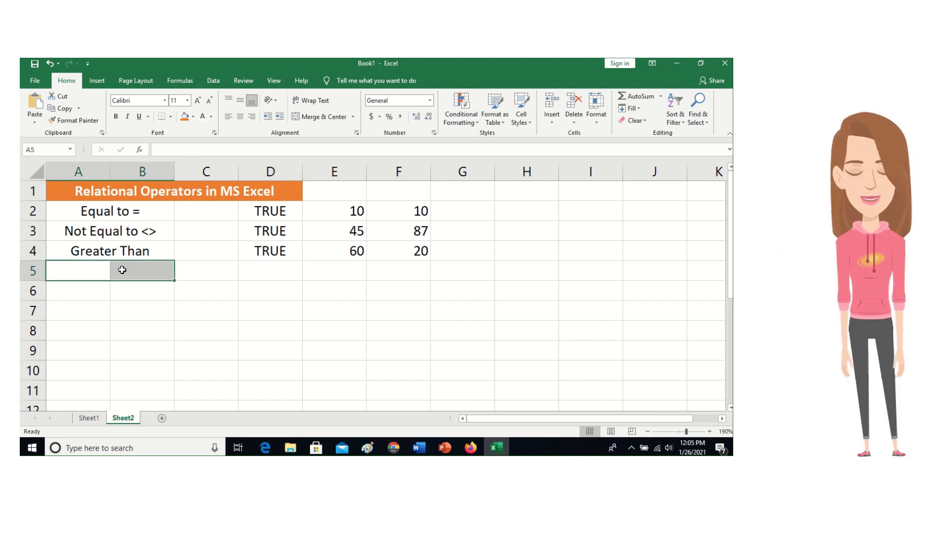
click(333, 117)
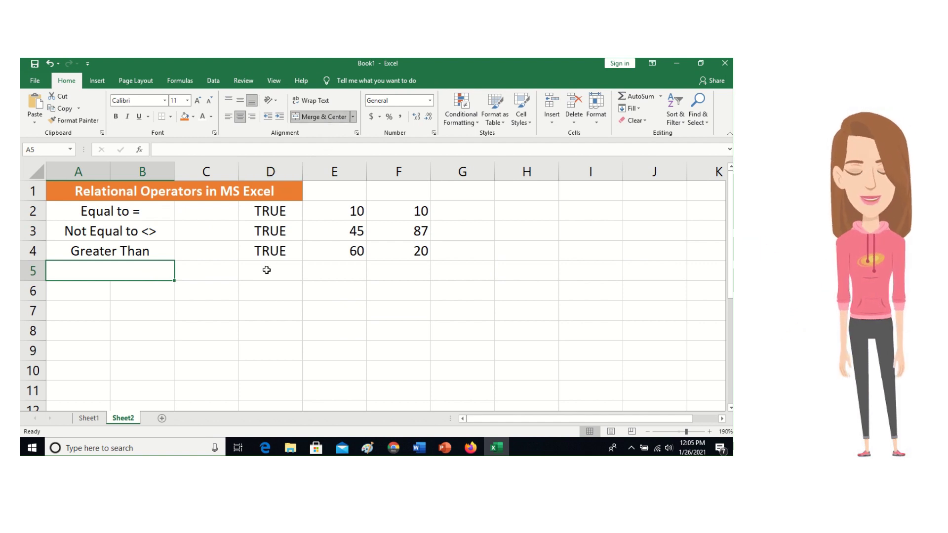
Enter the comparison values 40 in cell E5 and 100 in cell F5.
click(311, 267)
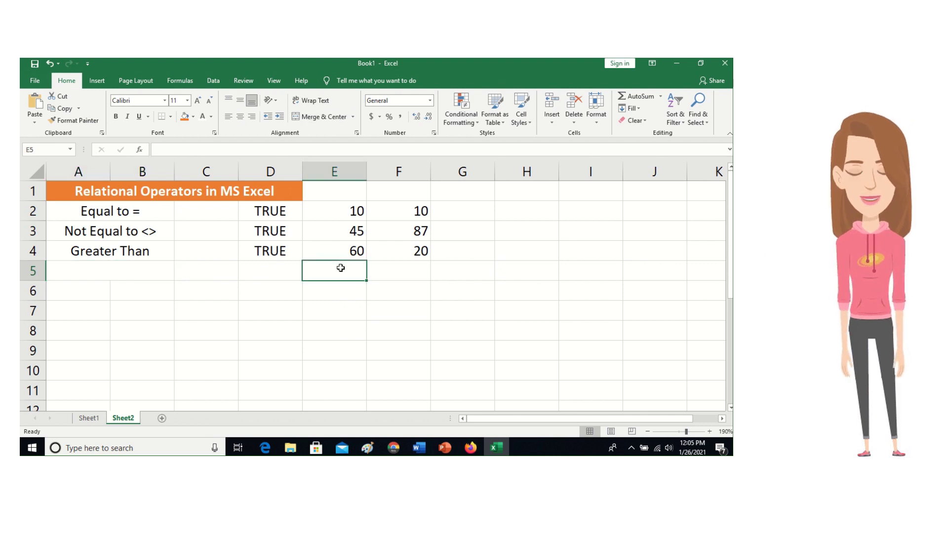
text(40)
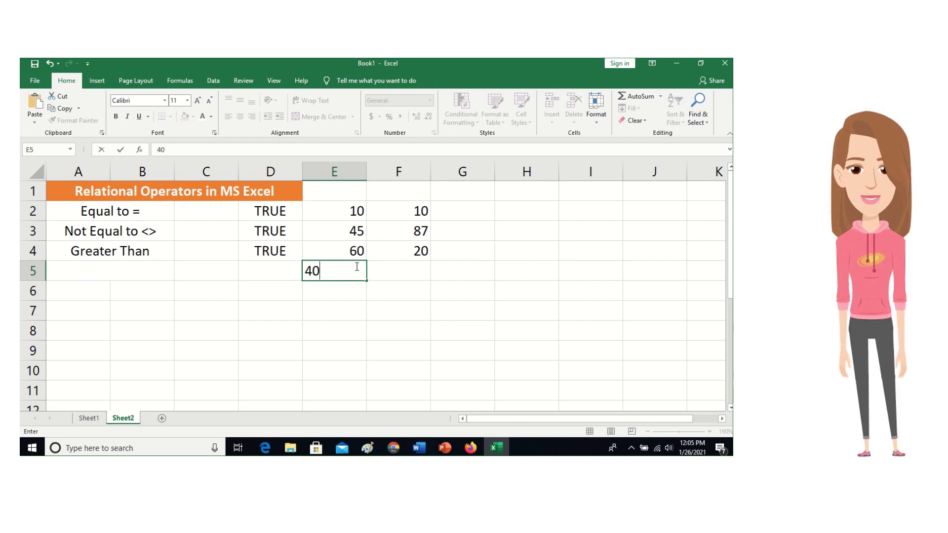
click(401, 271)
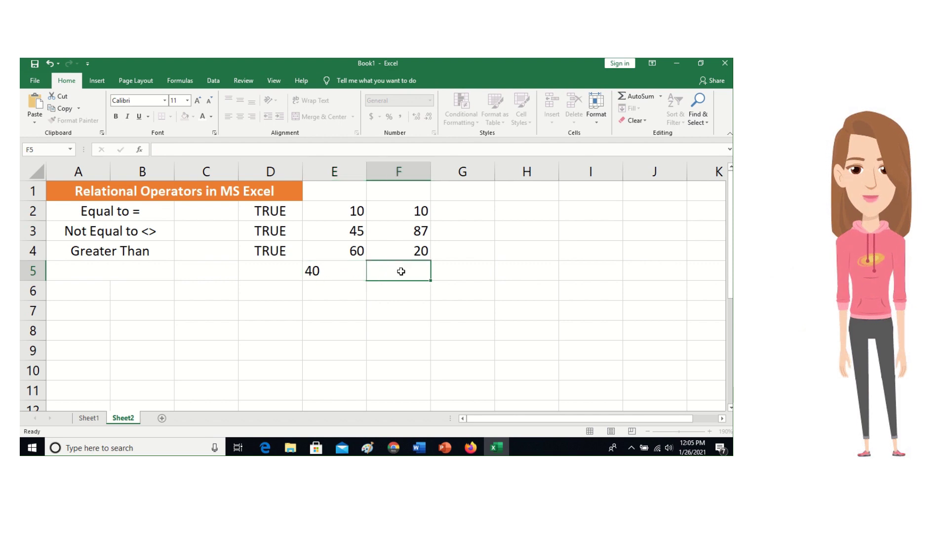
text(100)
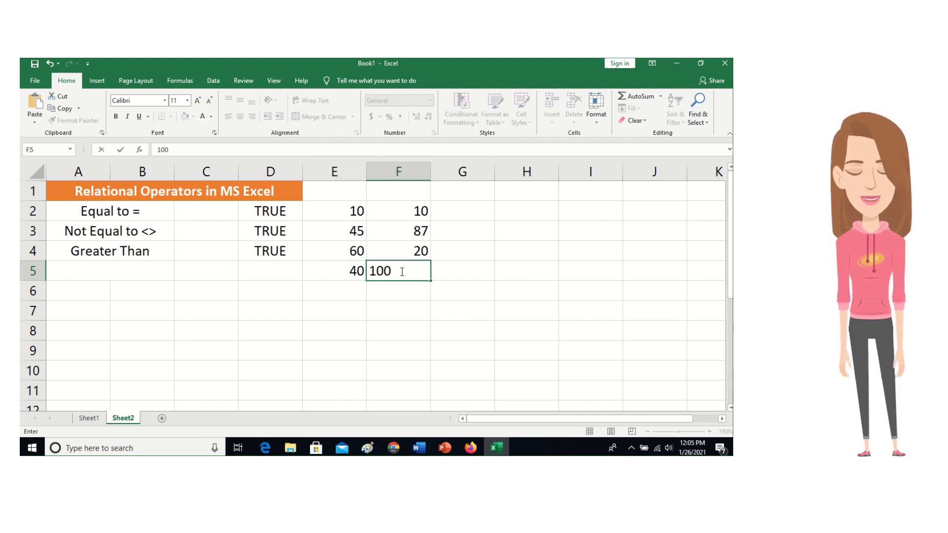
click(260, 273)
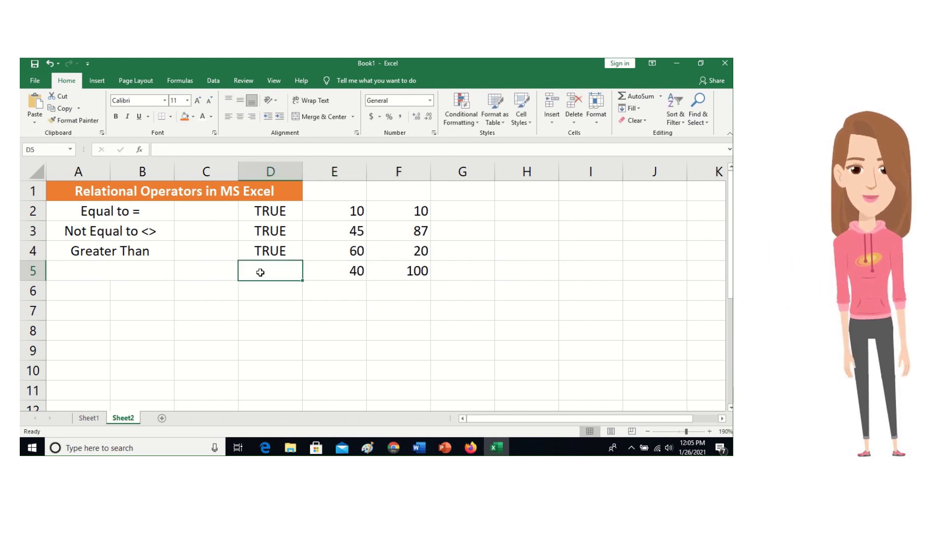
Enter the operator label "Less than" in the merged cell A5:B5.
click(135, 275)
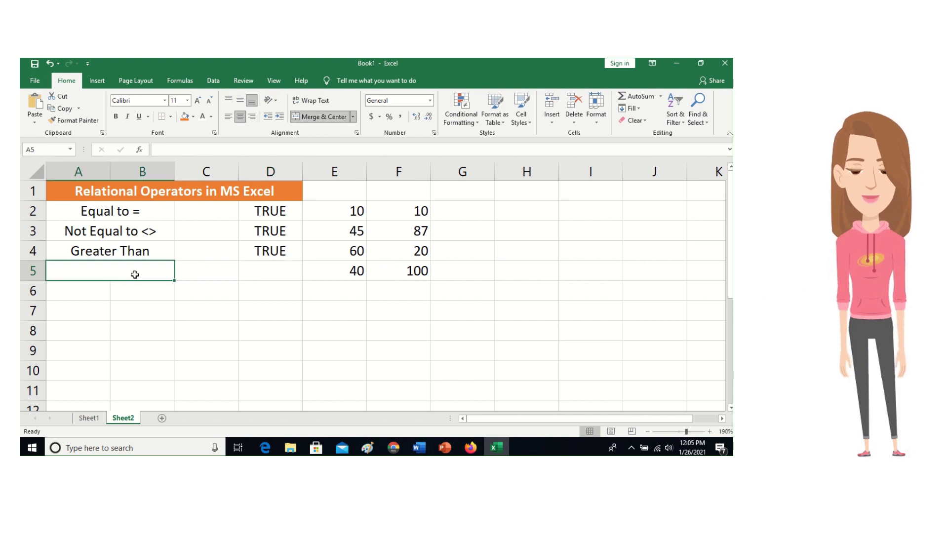
text(Les)
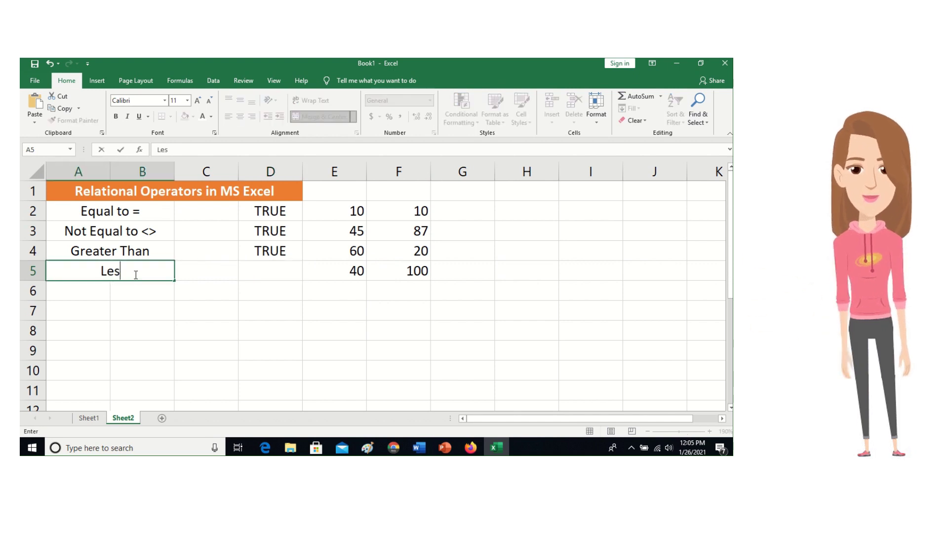
text(s than)
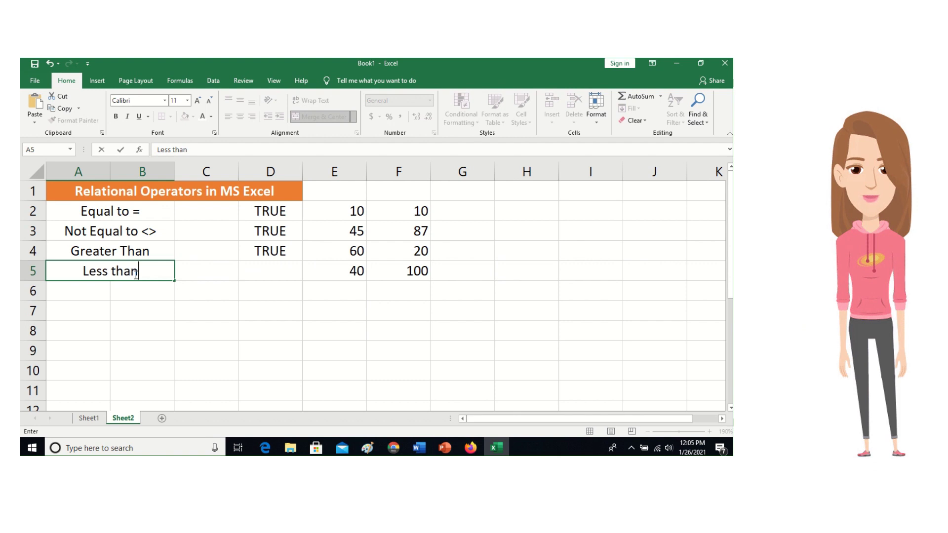
Enter the formula =E5<F5 in cell D5 to test whether the first value is less than the second.
click(255, 276)
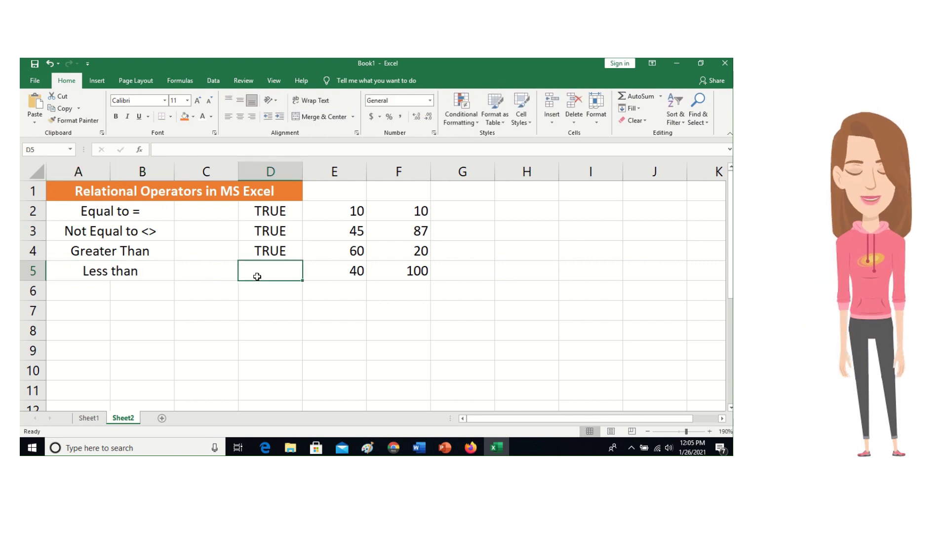
text(=)
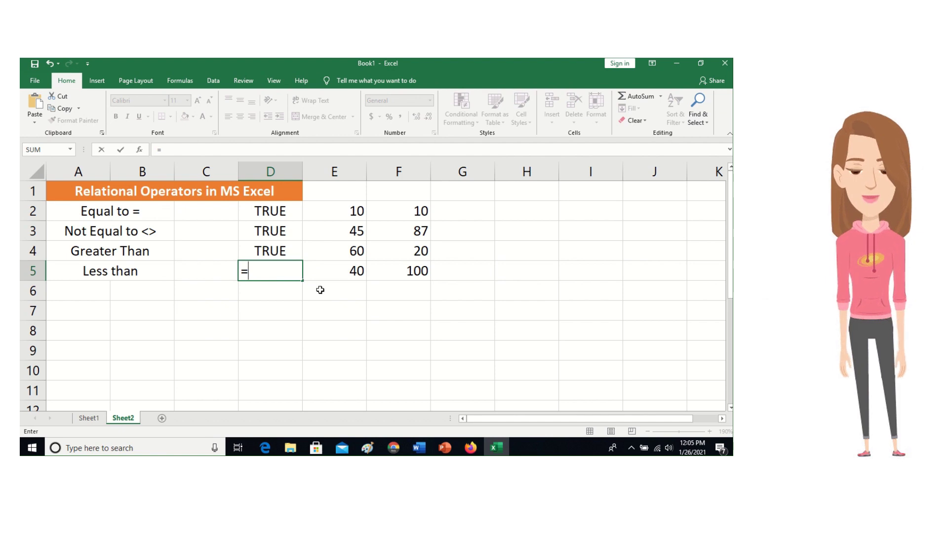
click(341, 273)
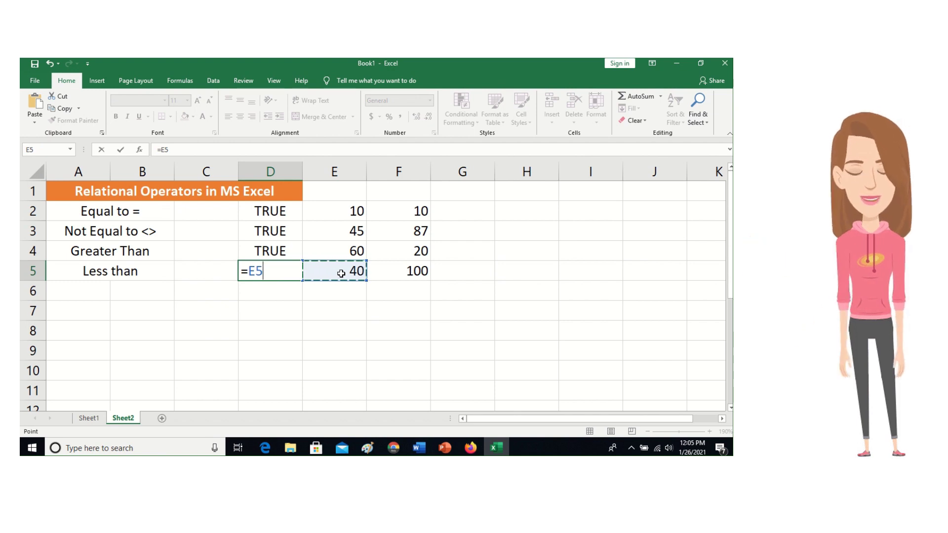
text(<)
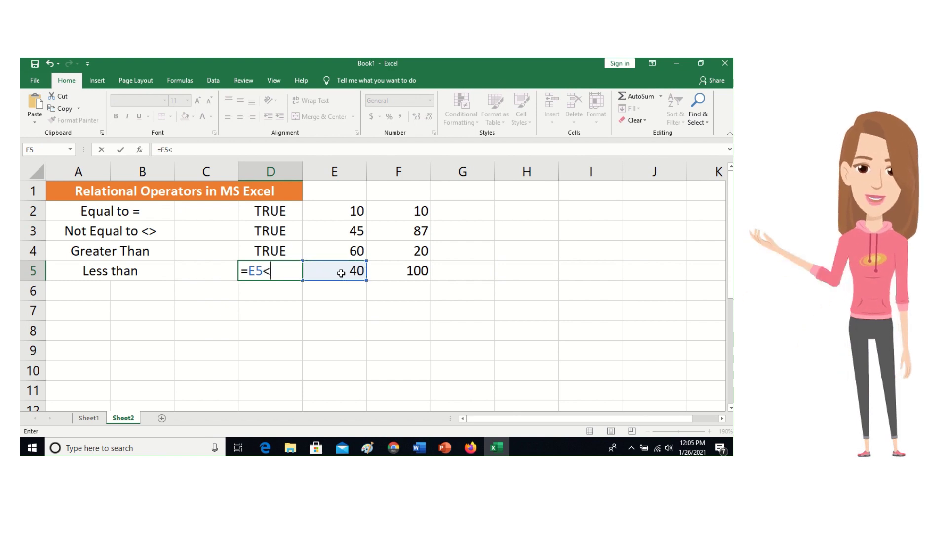
click(407, 271)
key(Return)
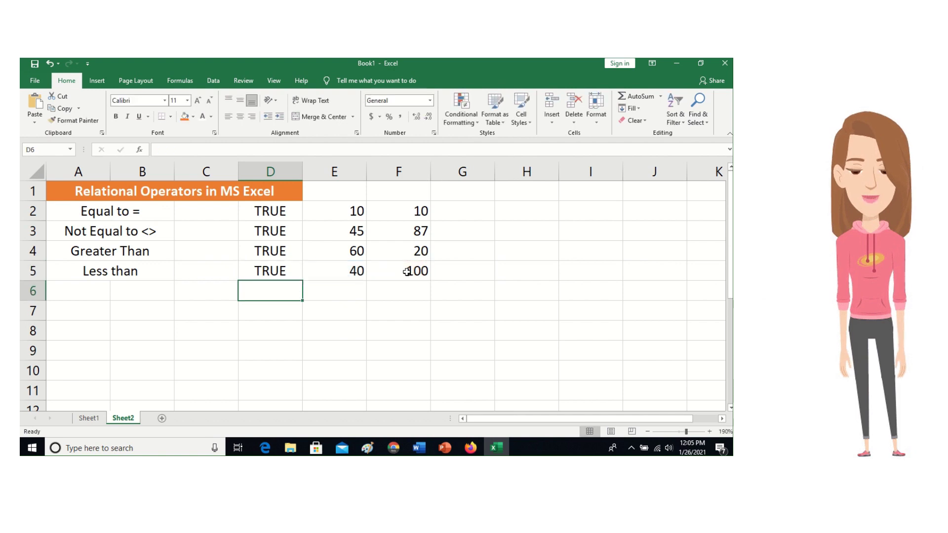
click(284, 275)
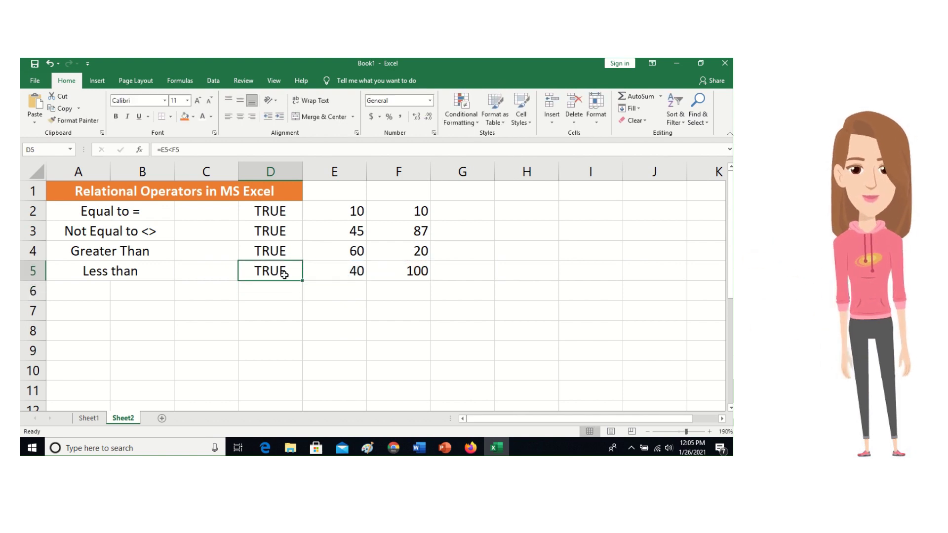
Merge and center cells A6:B6 for another operator label.
click(91, 291)
drag(99, 293, 122, 293)
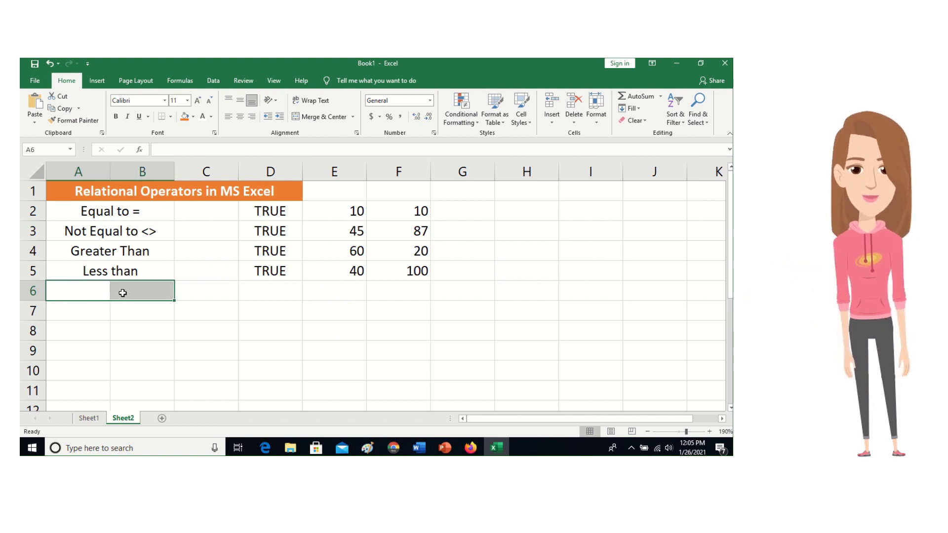
click(316, 118)
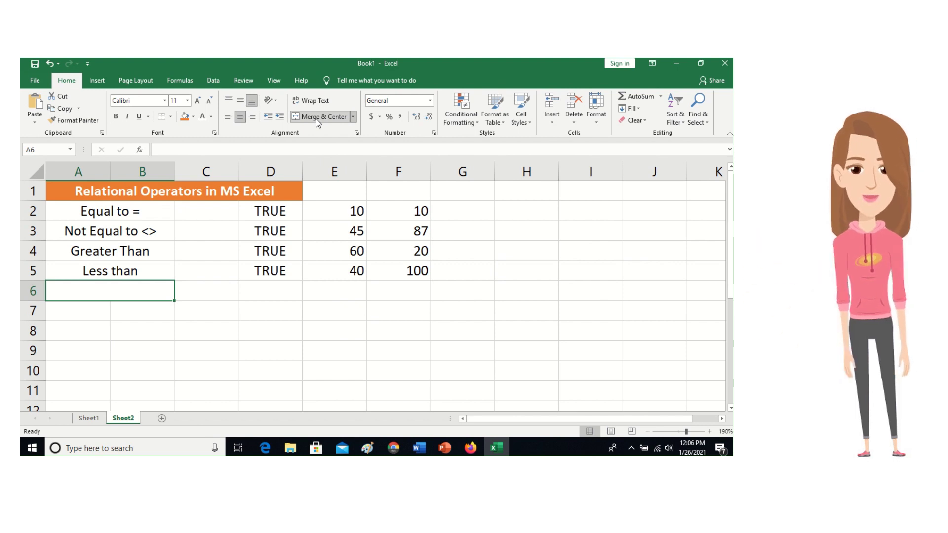
Enter the label "Greater than or equal to" in the merged cell A6:B6 and widen column B to fit the text.
text(G)
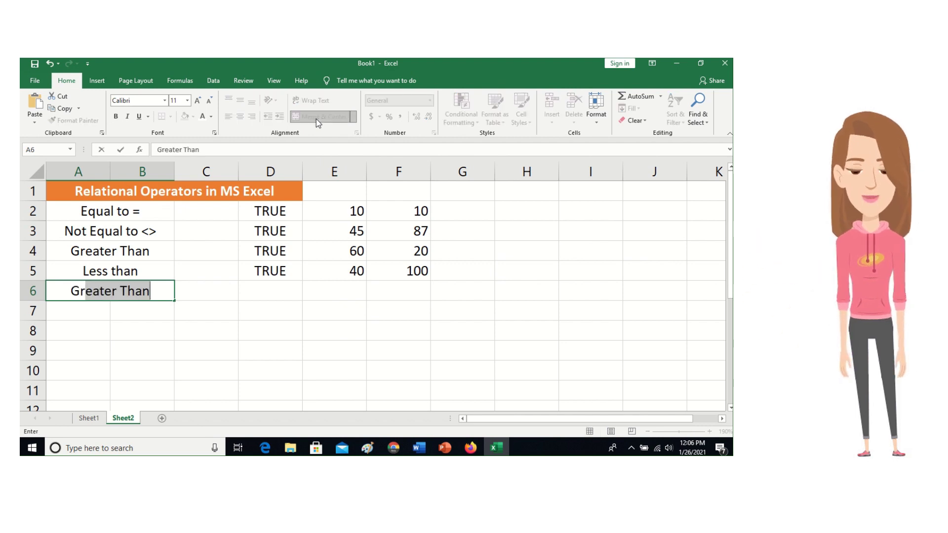
text(reater than or)
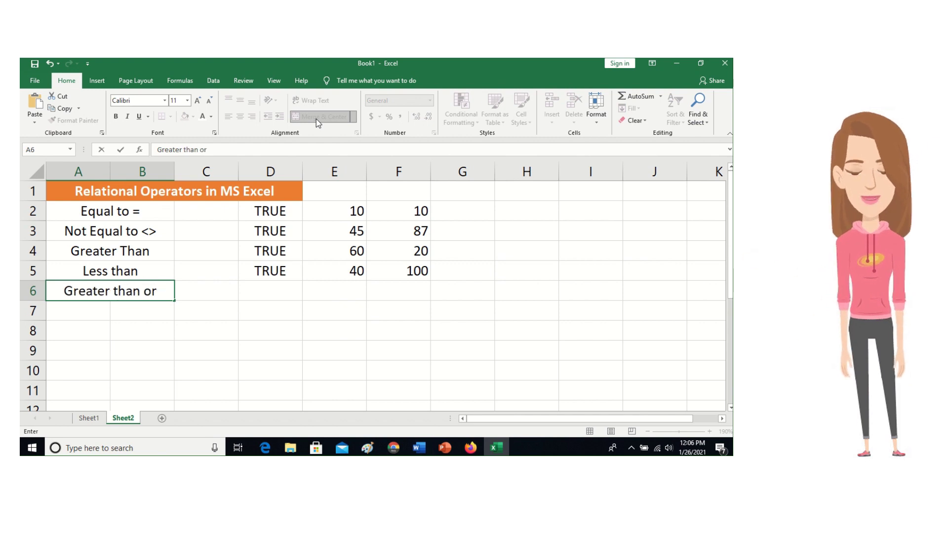
text(qual to)
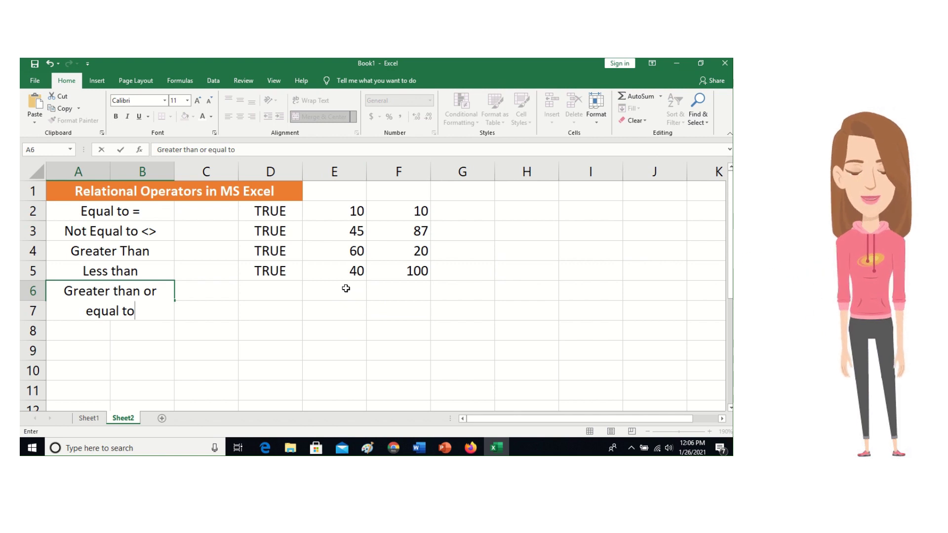
click(309, 292)
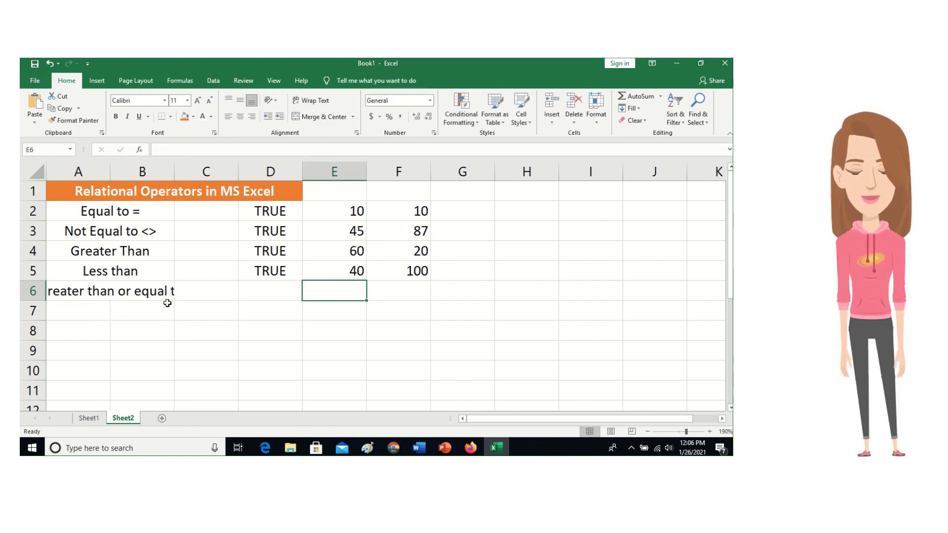
click(158, 292)
drag(173, 174, 206, 178)
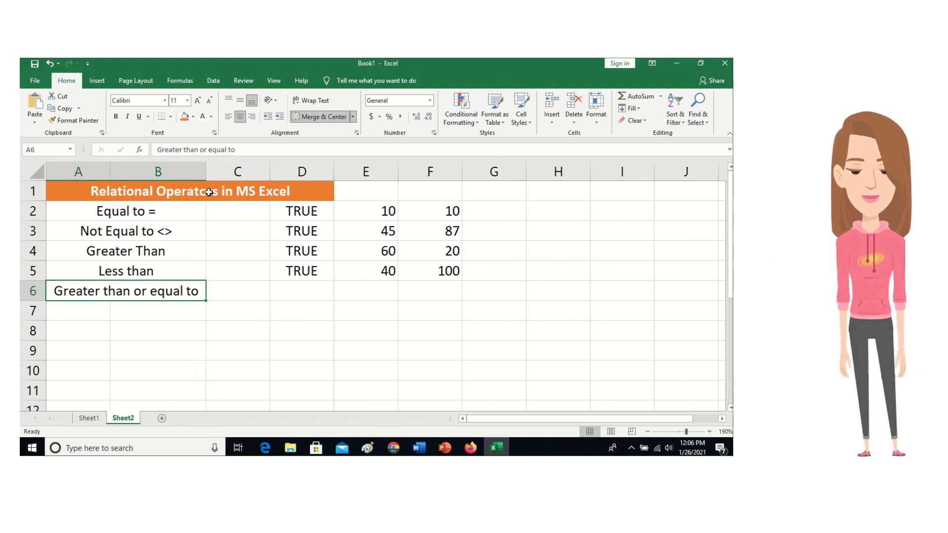
Enter the comparison values 40 in cell E6 and 50 in cell F6.
click(363, 291)
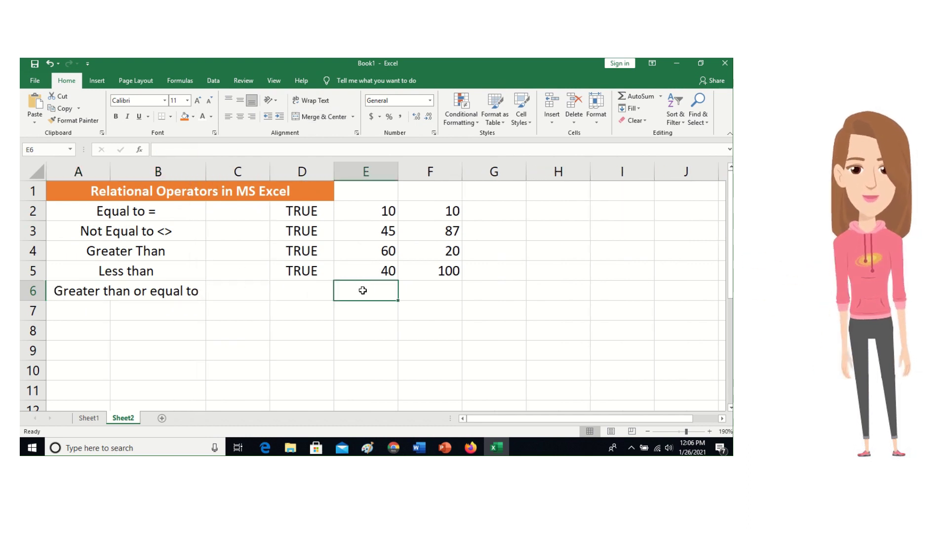
text(40)
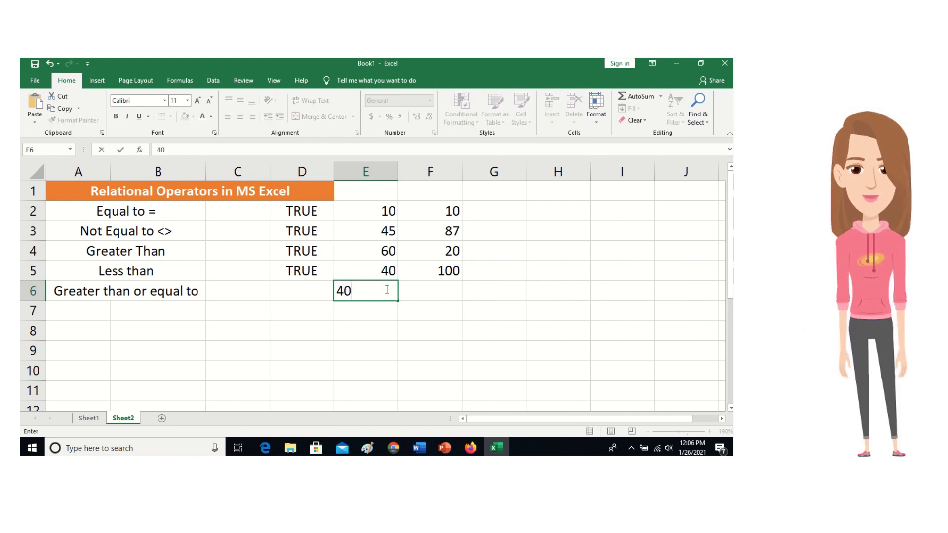
click(420, 288)
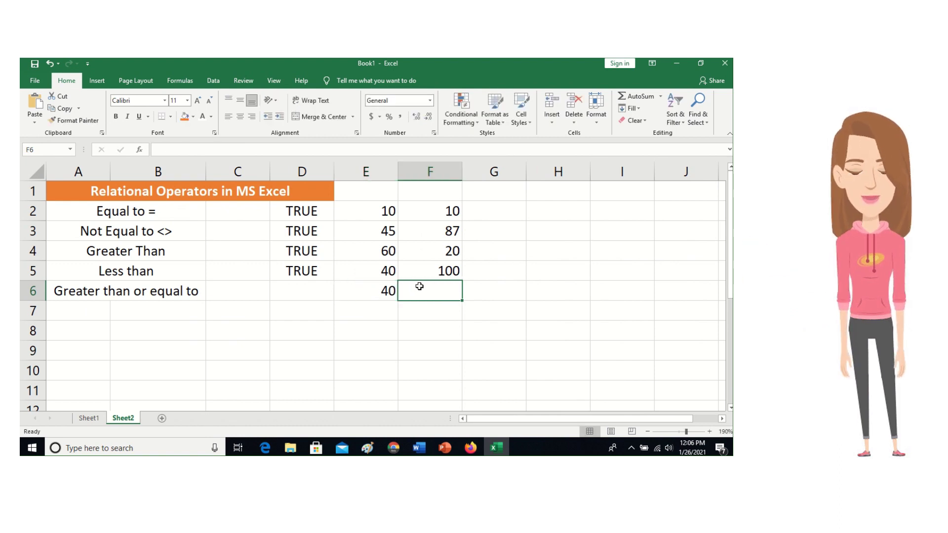
text(4)
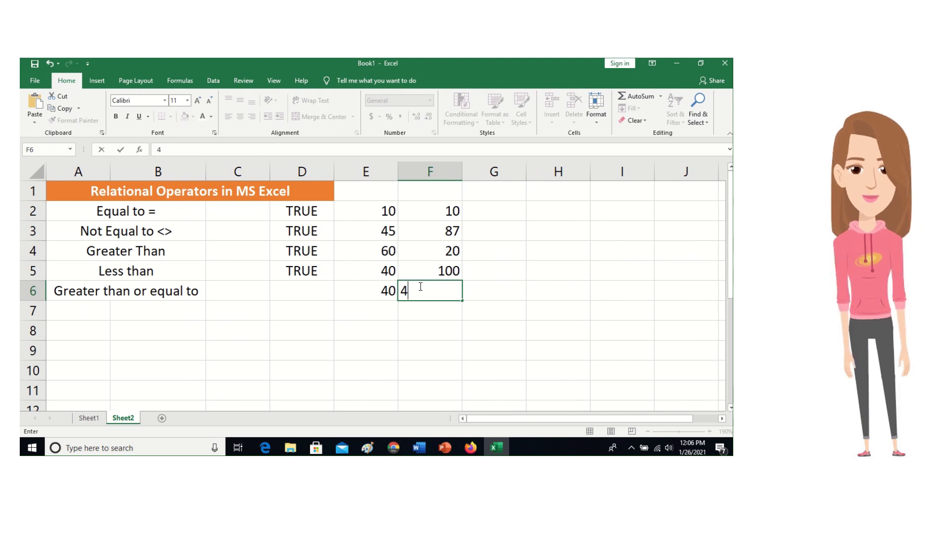
key(BackSpace)
text(50)
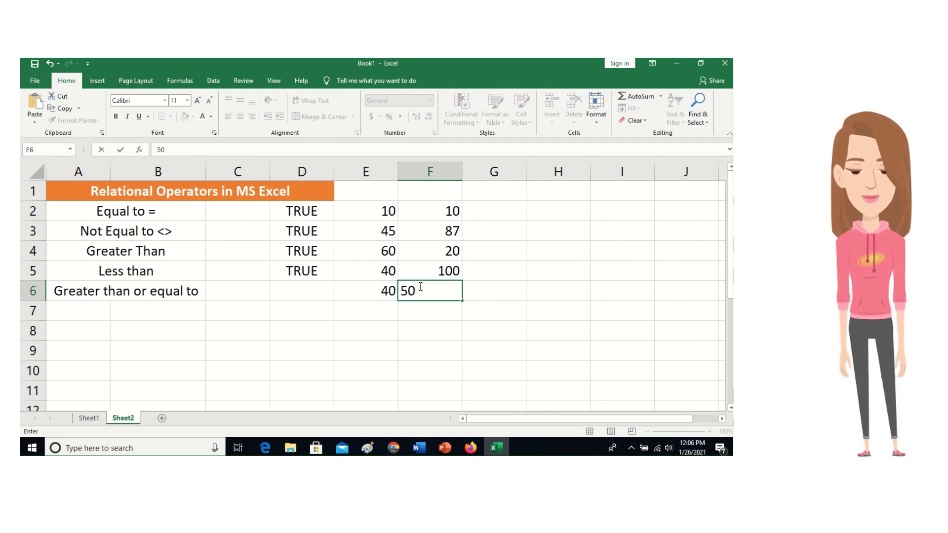
Enter the formula =E6>=F6 in cell D6 to test whether the first value is greater than or equal to the second.
click(307, 295)
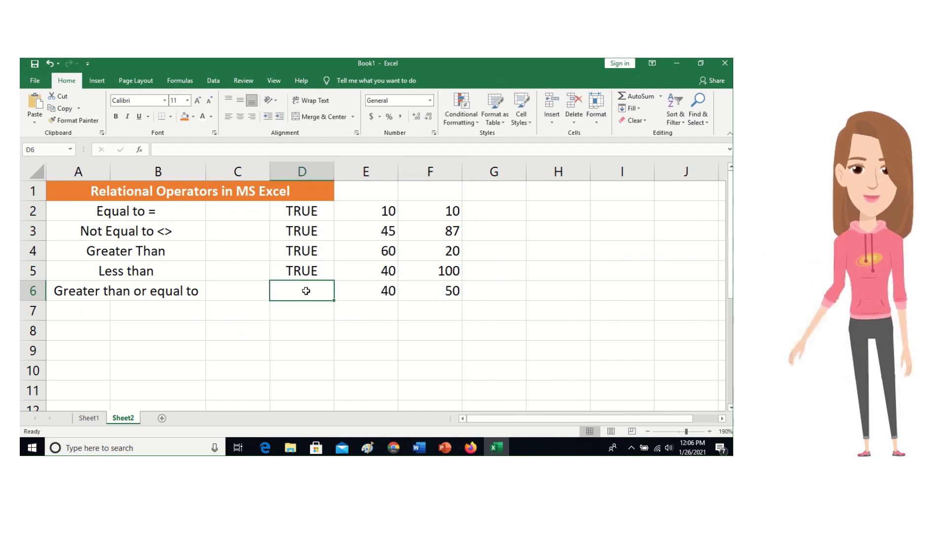
text(=)
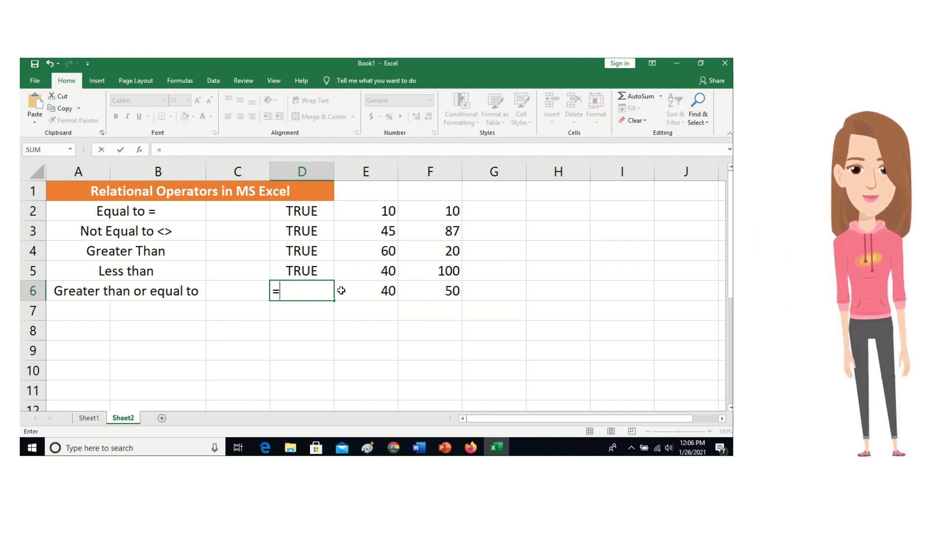
click(378, 292)
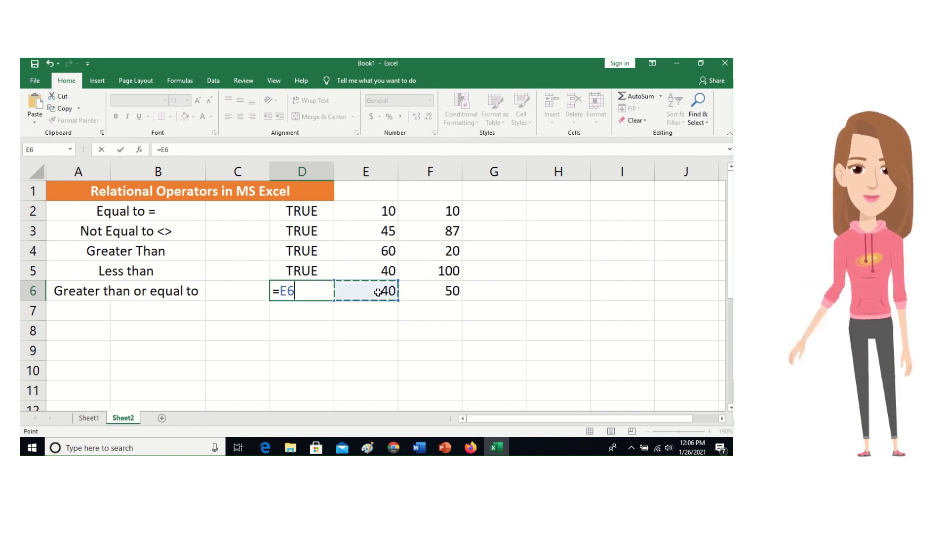
text(>)
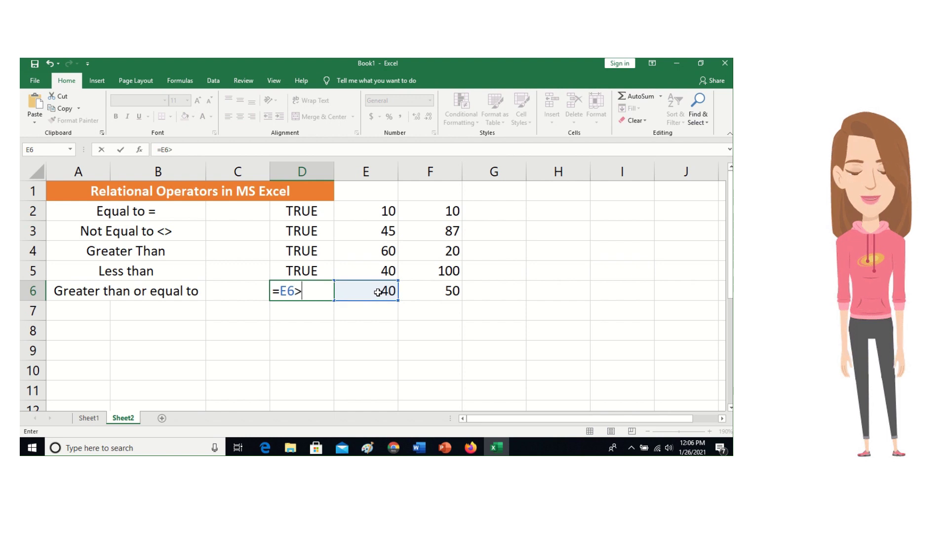
text(=)
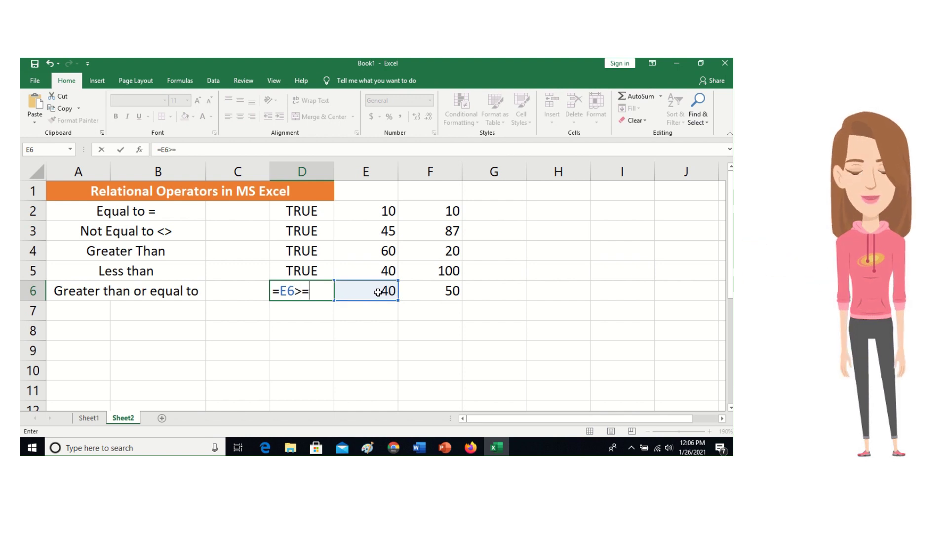
click(422, 292)
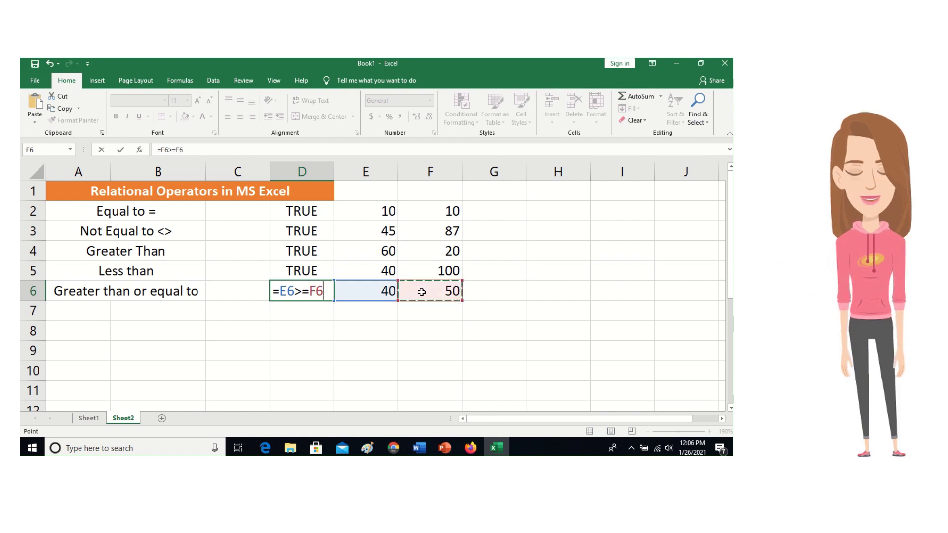
key(Return)
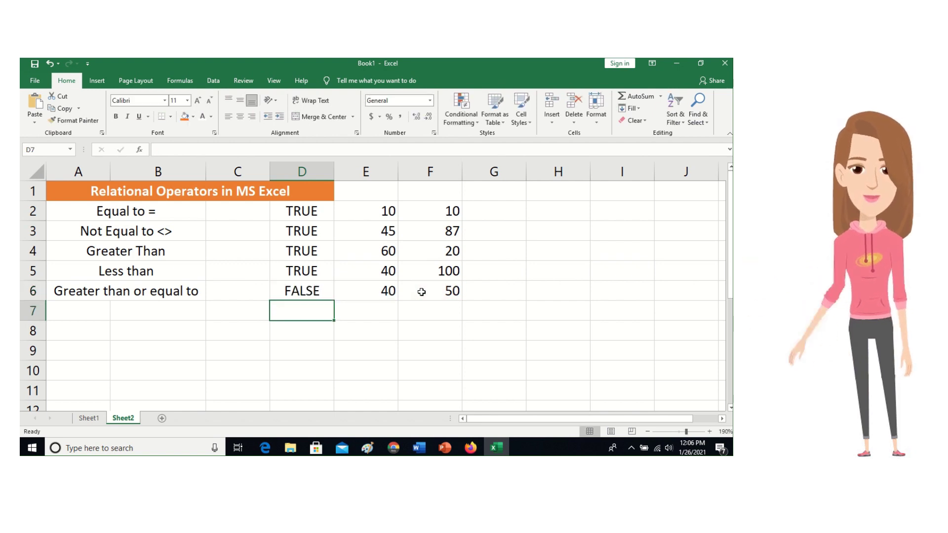
click(311, 290)
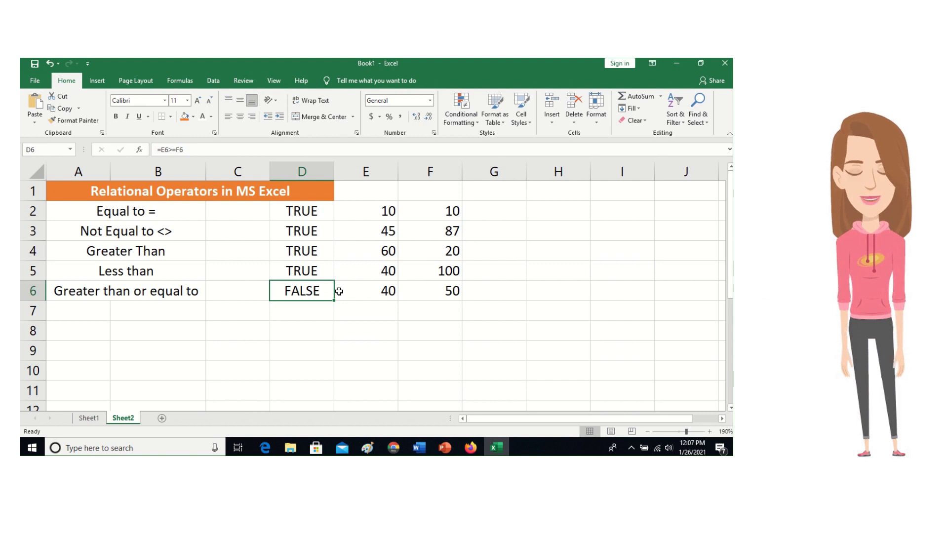
Merge and center cells A7:B7 for the last comparison operator's label.
click(101, 310)
drag(101, 310, 131, 310)
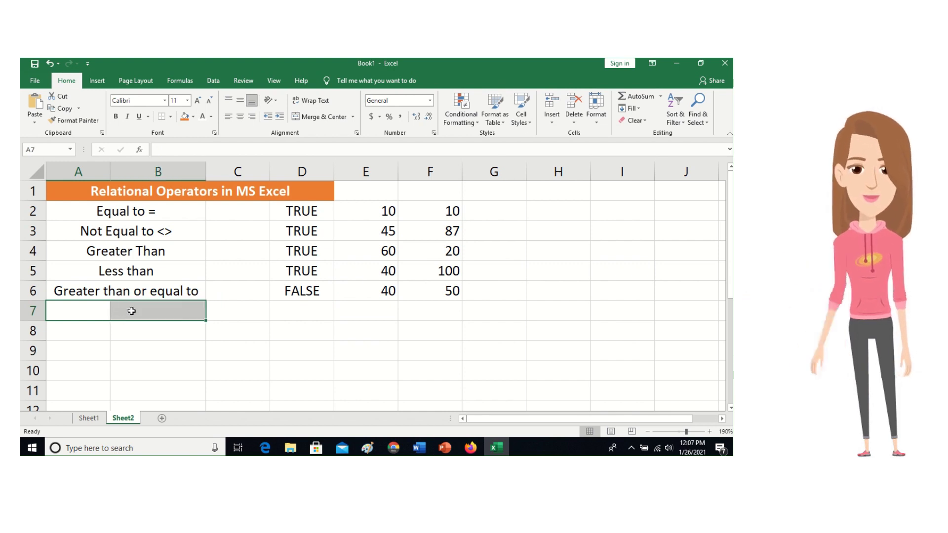
click(326, 116)
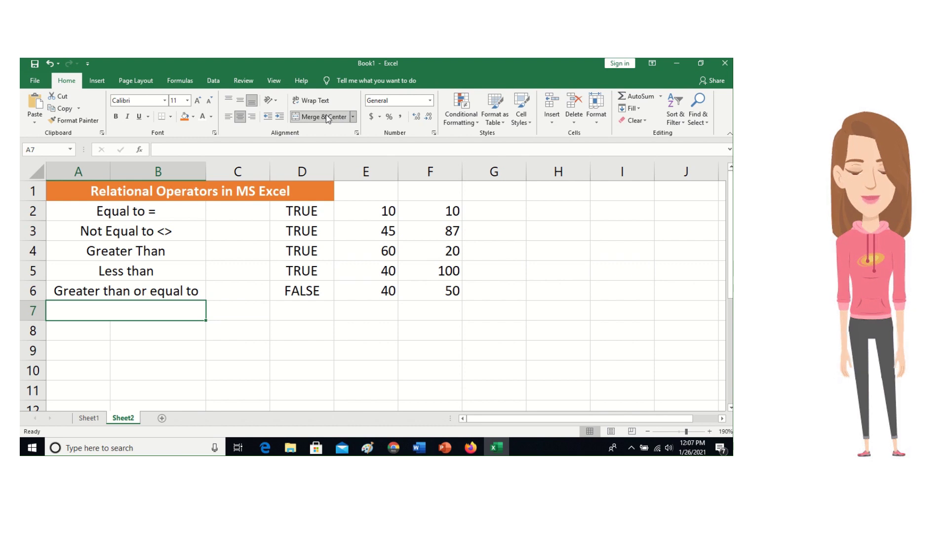
Enter the label "Less than or equal to" in the merged cell A7:B7.
text(L)
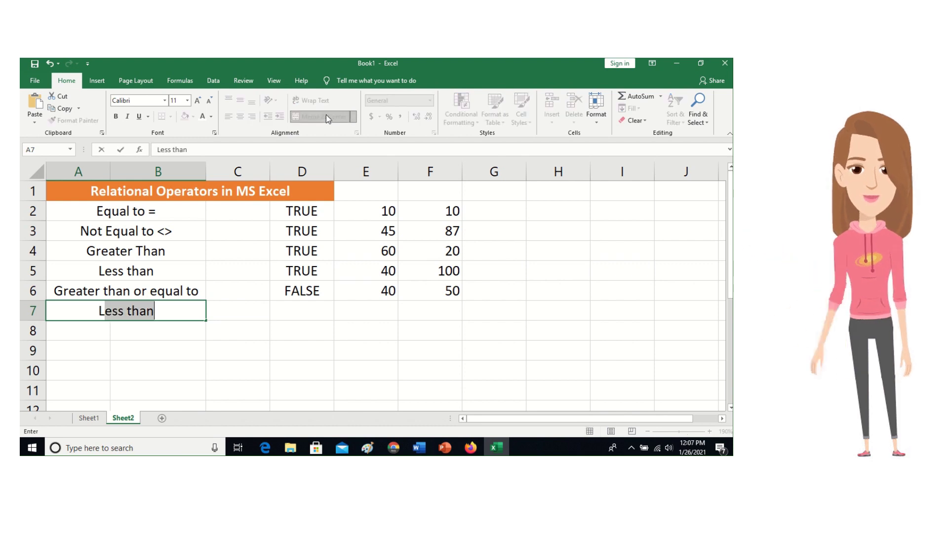
text(ess than )
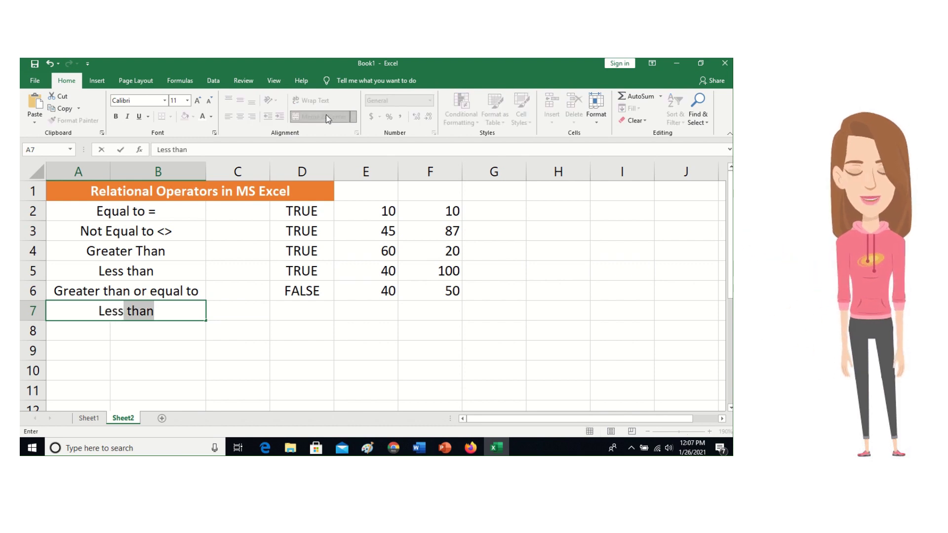
text(or )
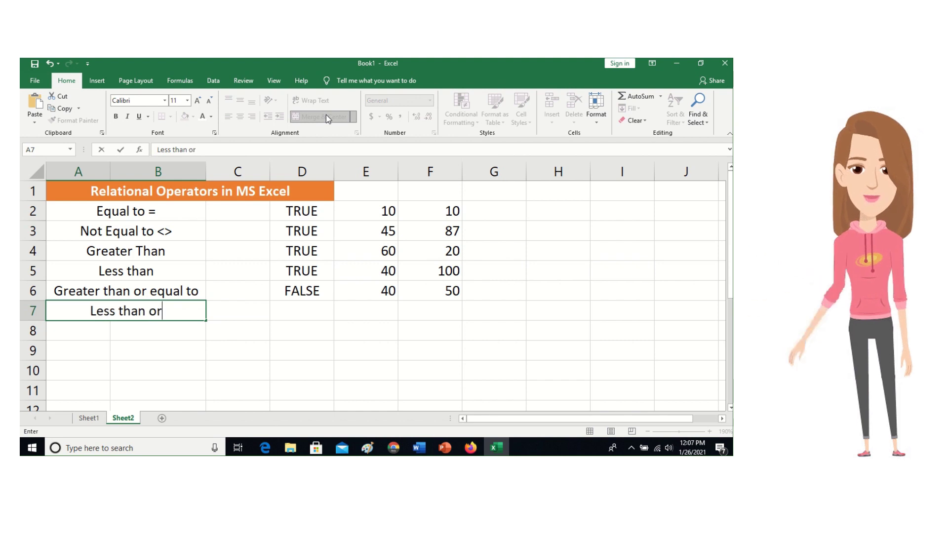
text(e)
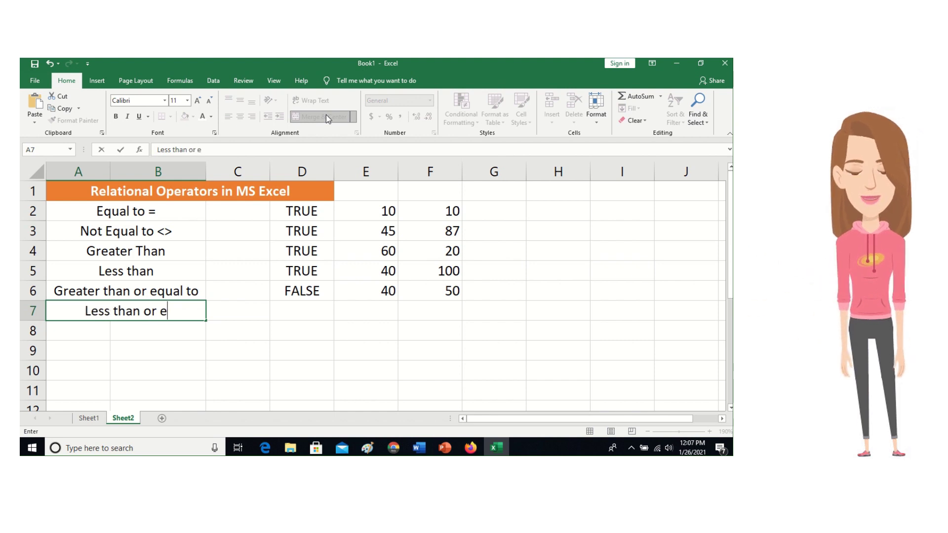
text(qual to)
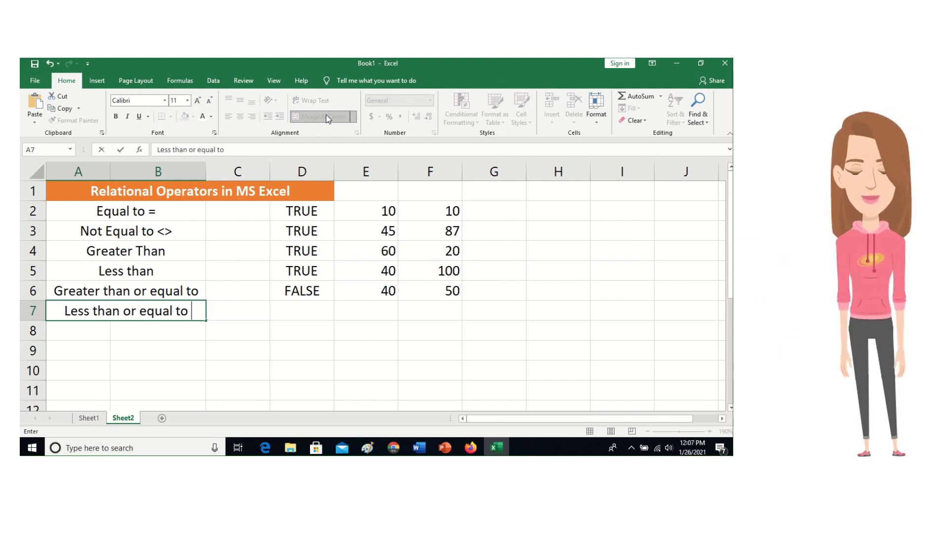
Enter the comparison values 50 in cell E7 and 40 in cell F7.
click(375, 308)
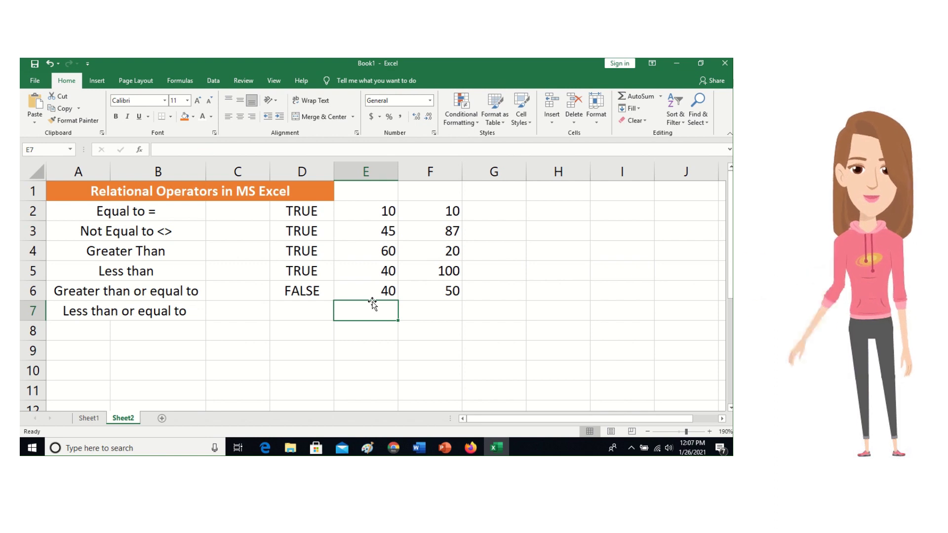
text(50)
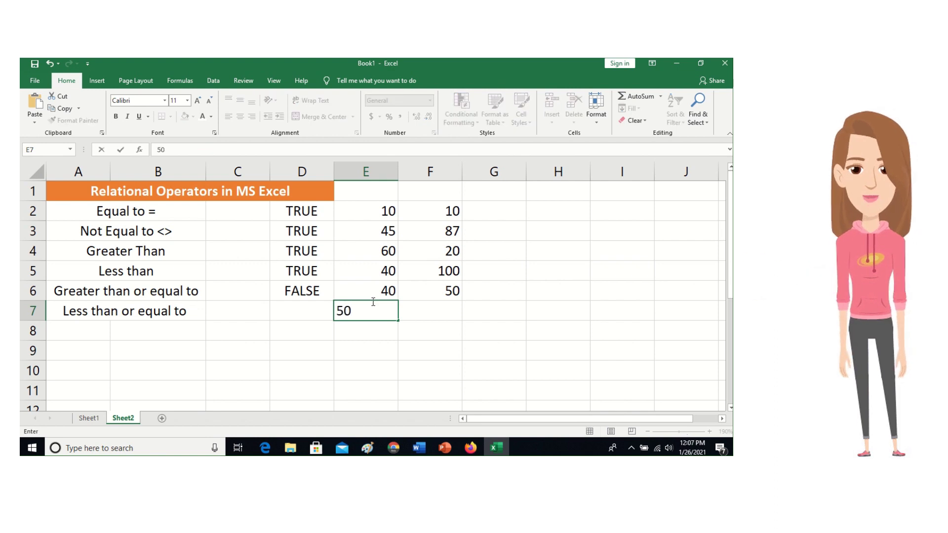
click(423, 309)
text(40)
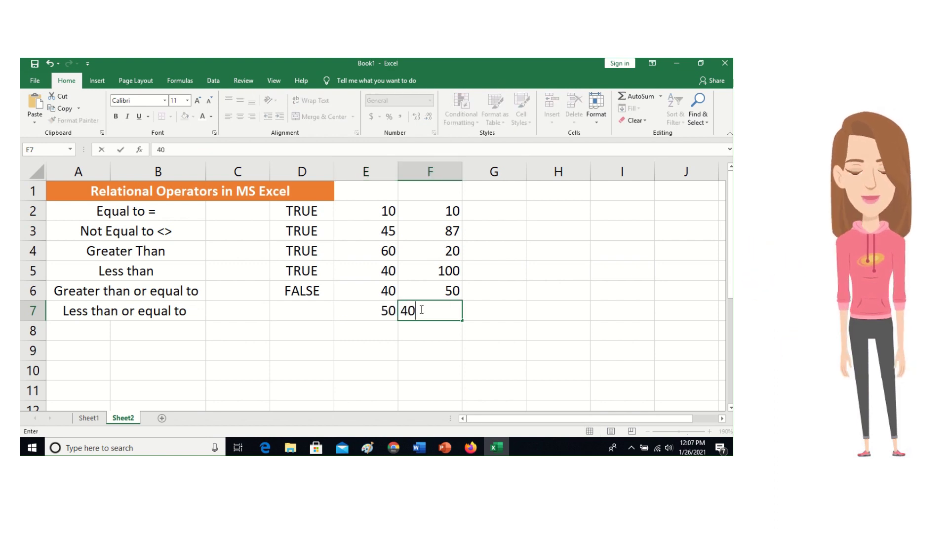
Enter the formula =E7<=F7 in cell D7 to test whether the first value is less than or equal to the second.
click(295, 309)
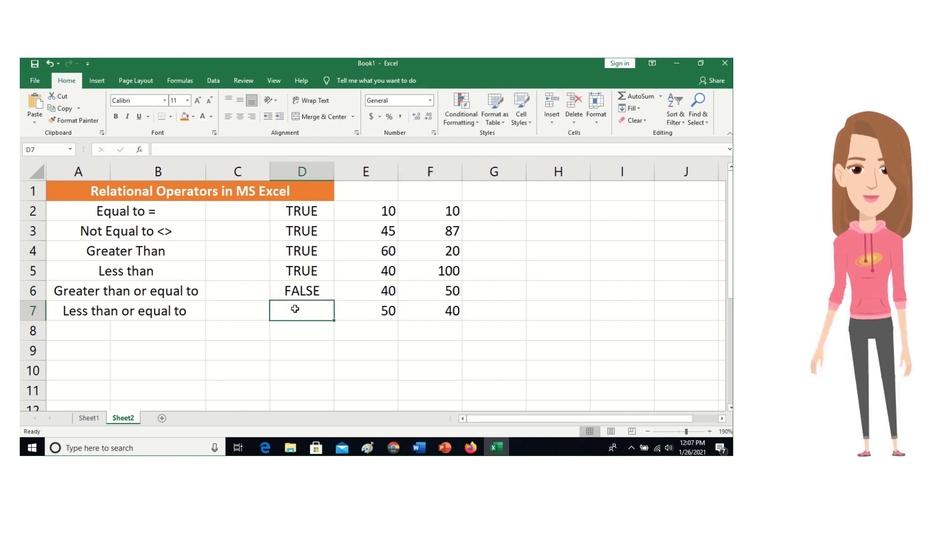
text(=)
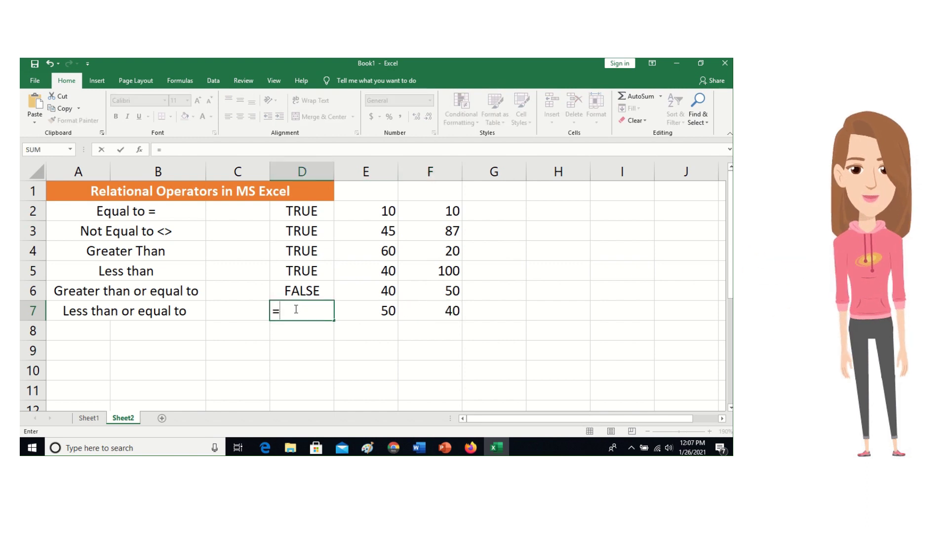
click(375, 312)
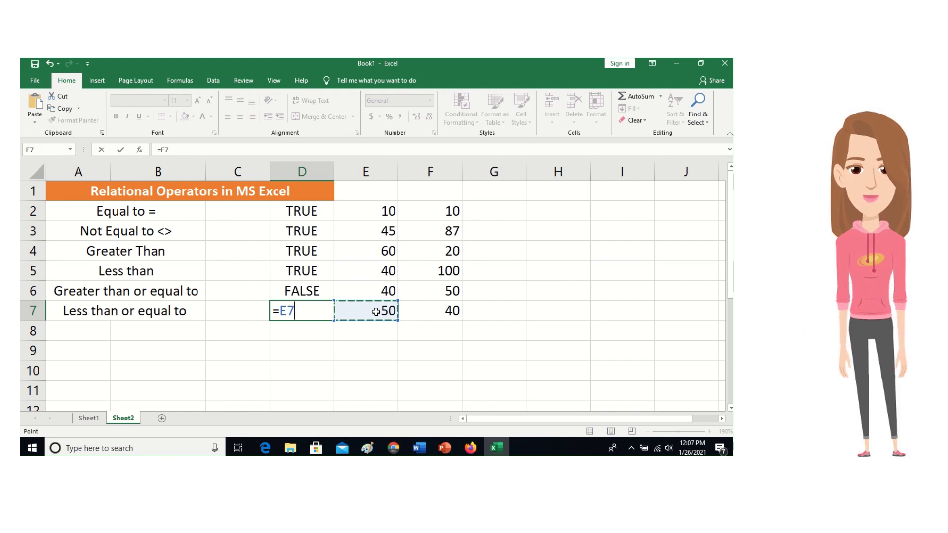
text(<)
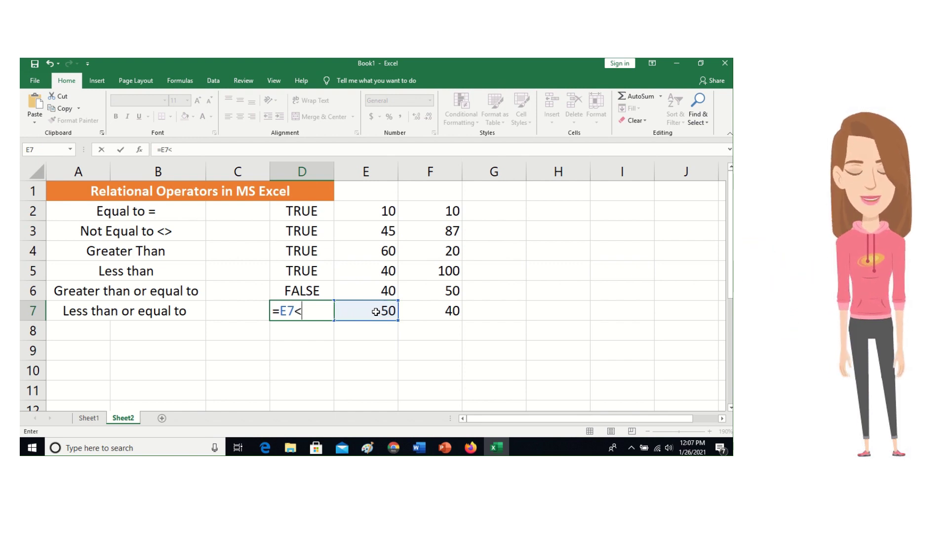
text(=)
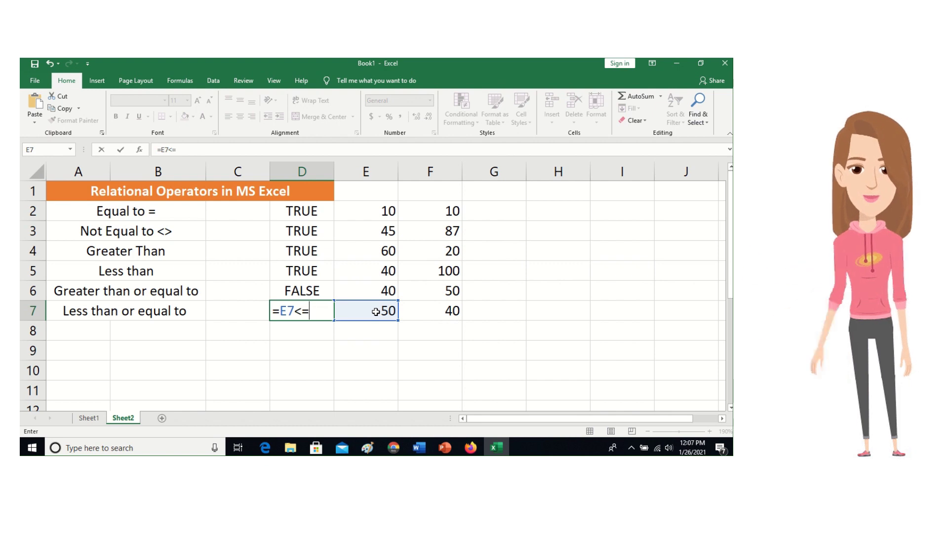
click(442, 314)
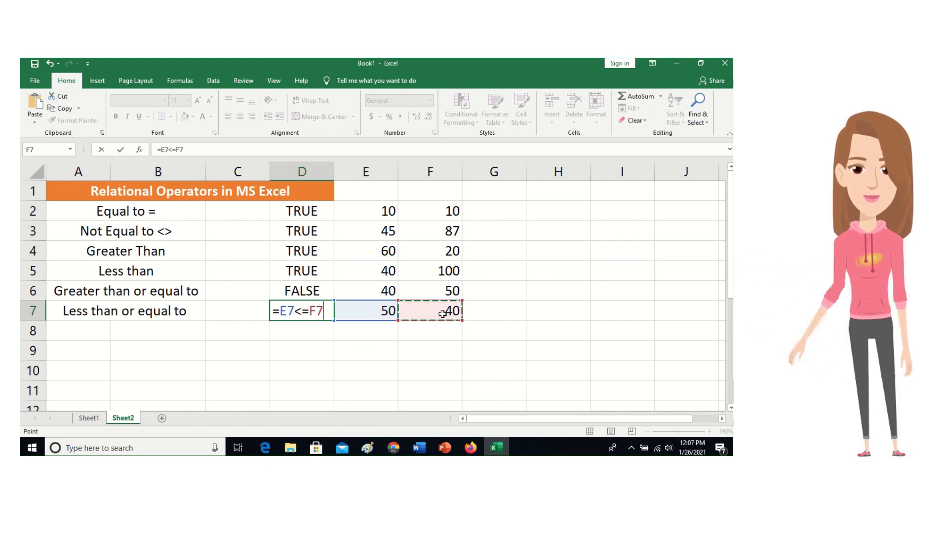
key(Return)
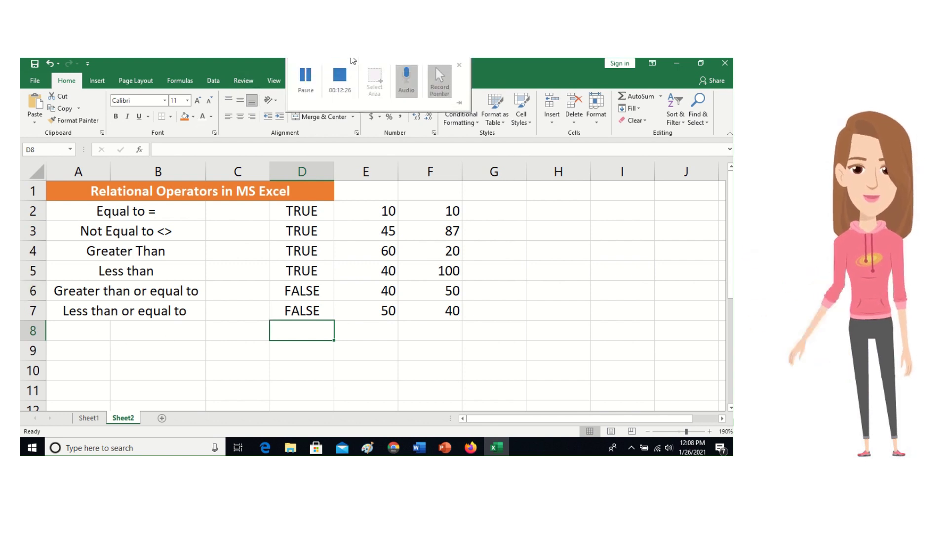
click(306, 78)
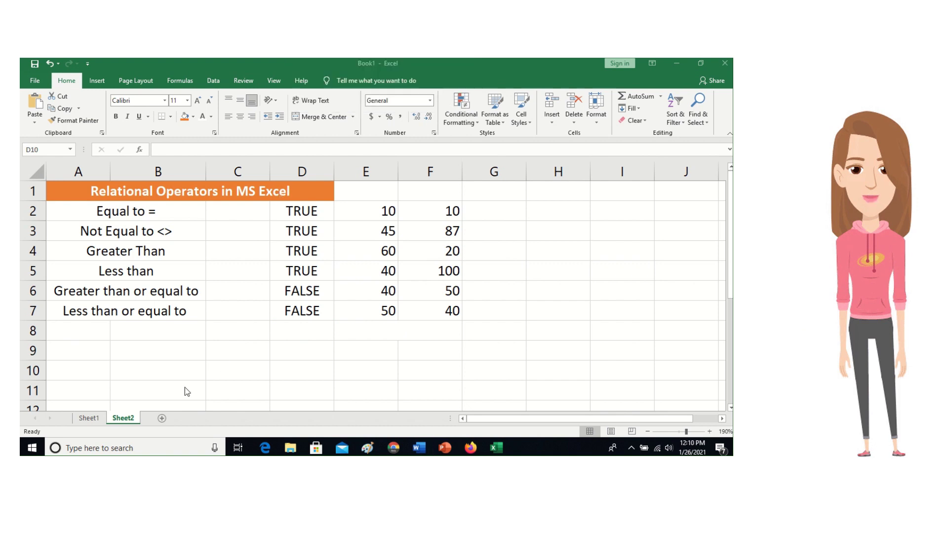
Add a third worksheet to the workbook and enlarge its display to 190%.
click(161, 419)
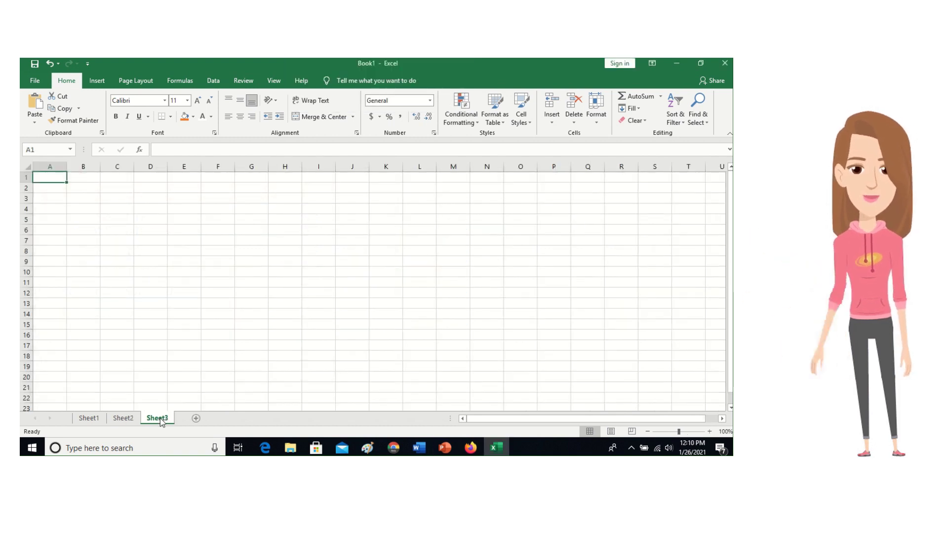
click(709, 431)
click(709, 431)
click(709, 431)
click(709, 432)
click(709, 432)
click(710, 432)
click(709, 431)
click(710, 431)
click(709, 431)
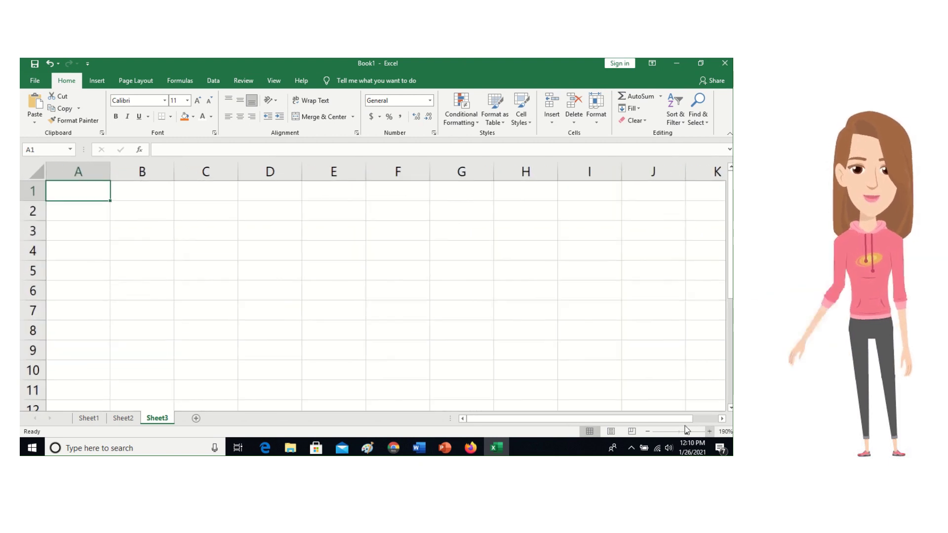
Merge and center cells A1:D1 on Sheet3 for the heading.
click(152, 235)
click(80, 188)
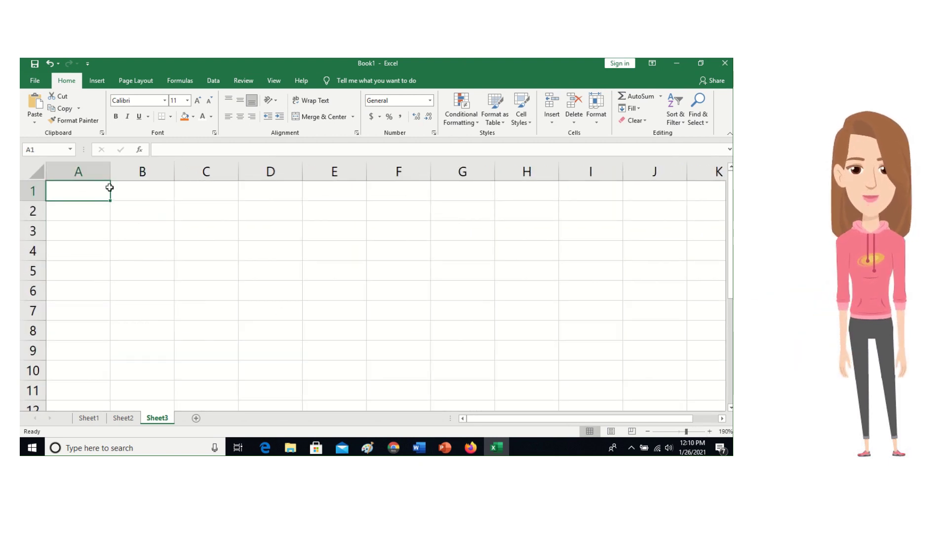
drag(109, 188, 256, 188)
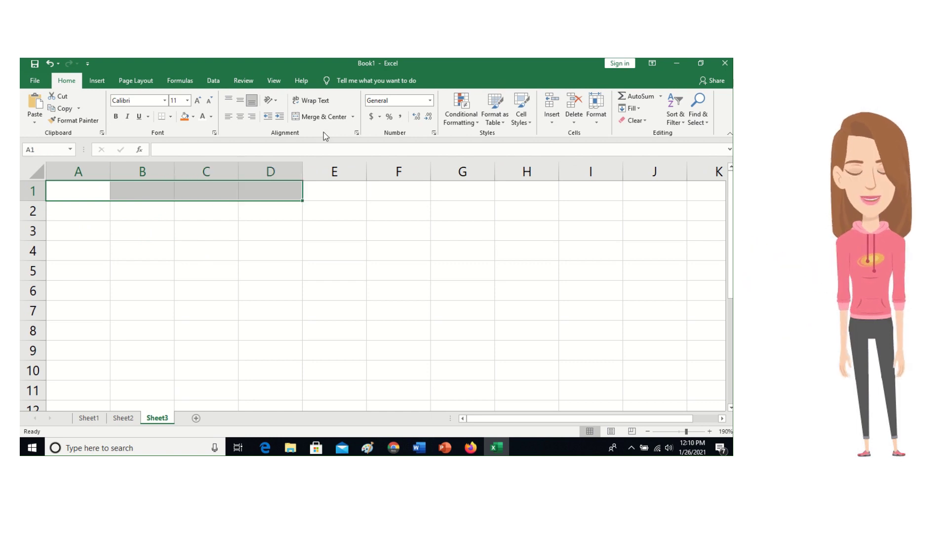
click(329, 117)
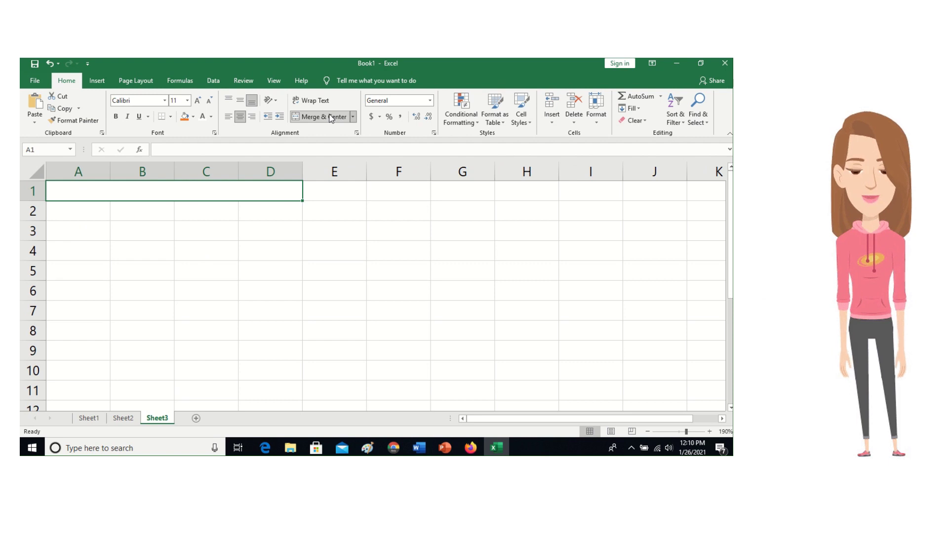
Enter the heading "Logical Operators in MS Excel" in the merged cell A1:D1.
text(L)
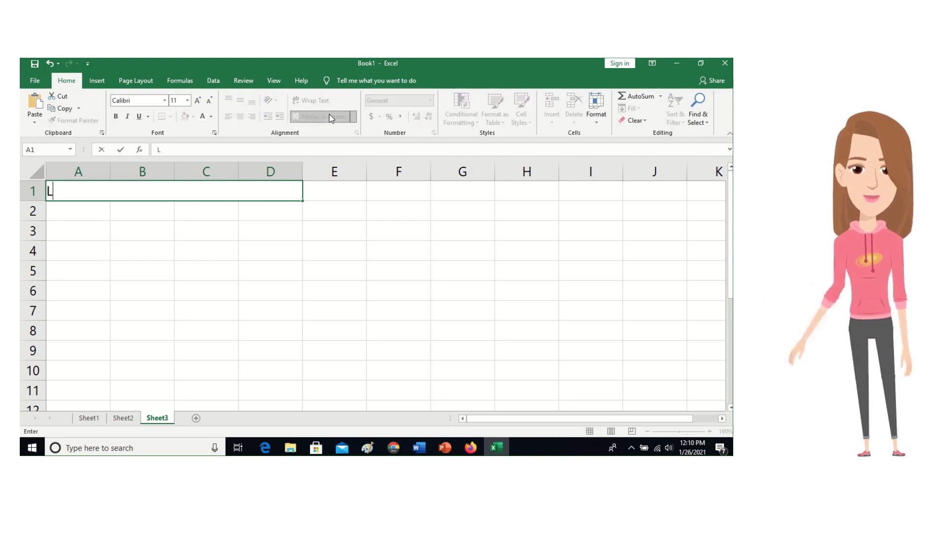
text(ogical)
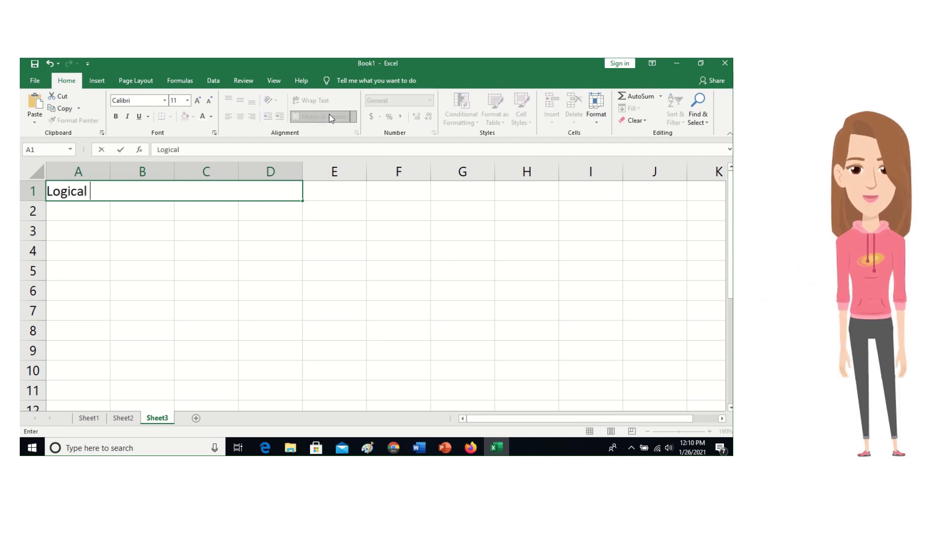
text( Ope)
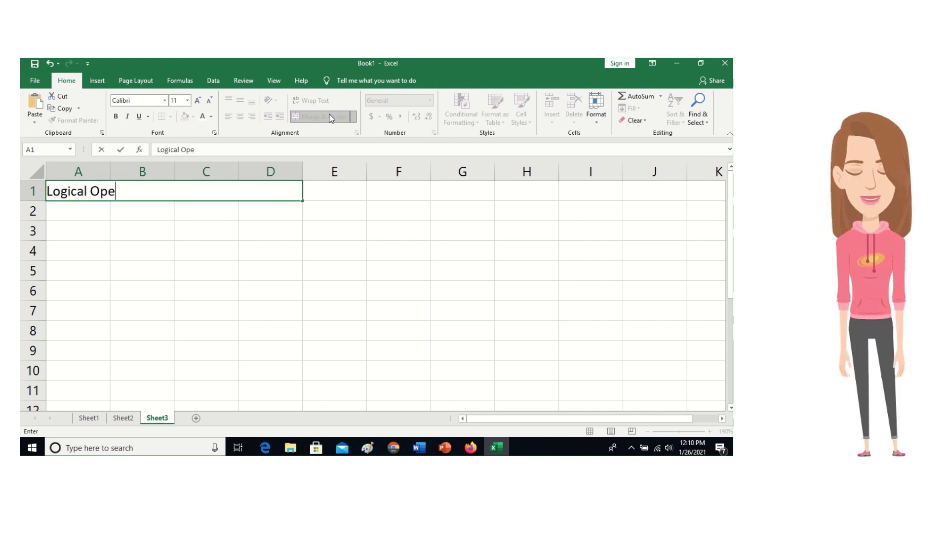
text(rators in )
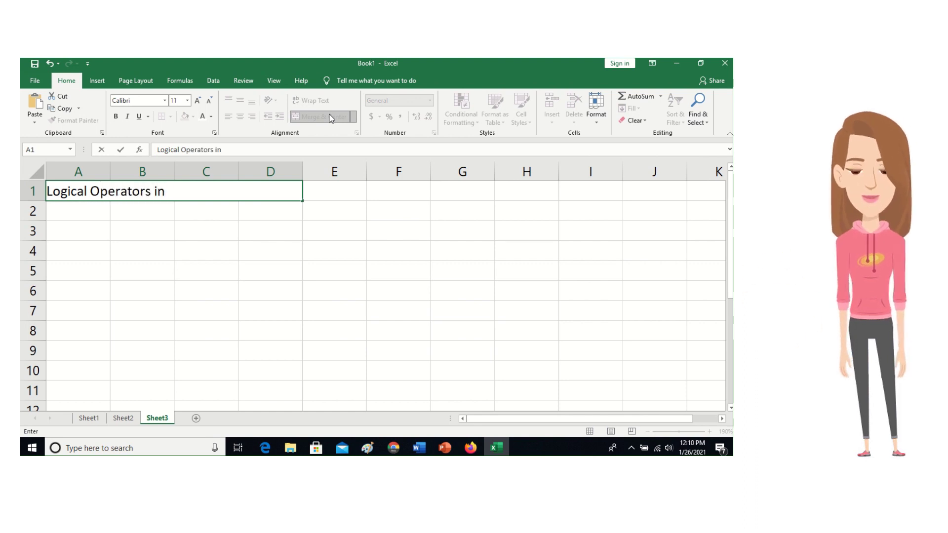
text(MS Ex)
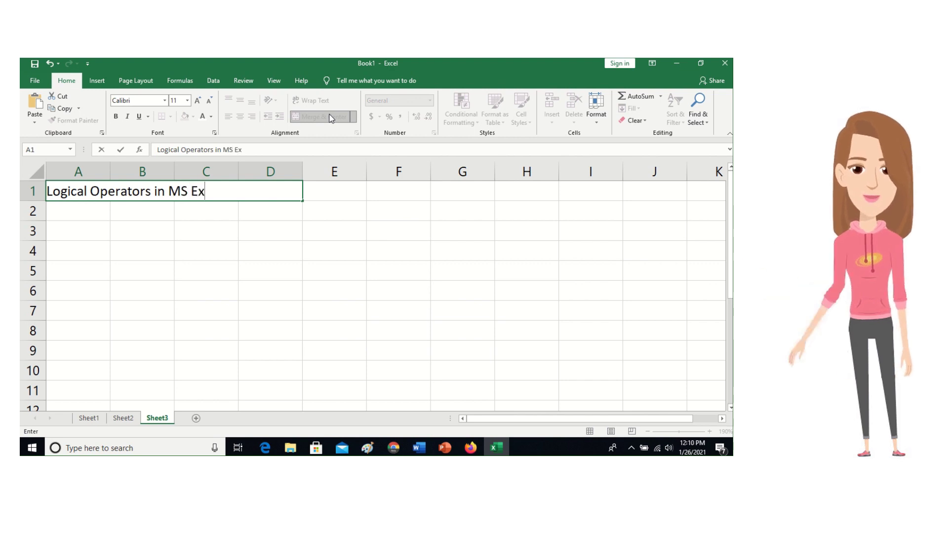
text(cel)
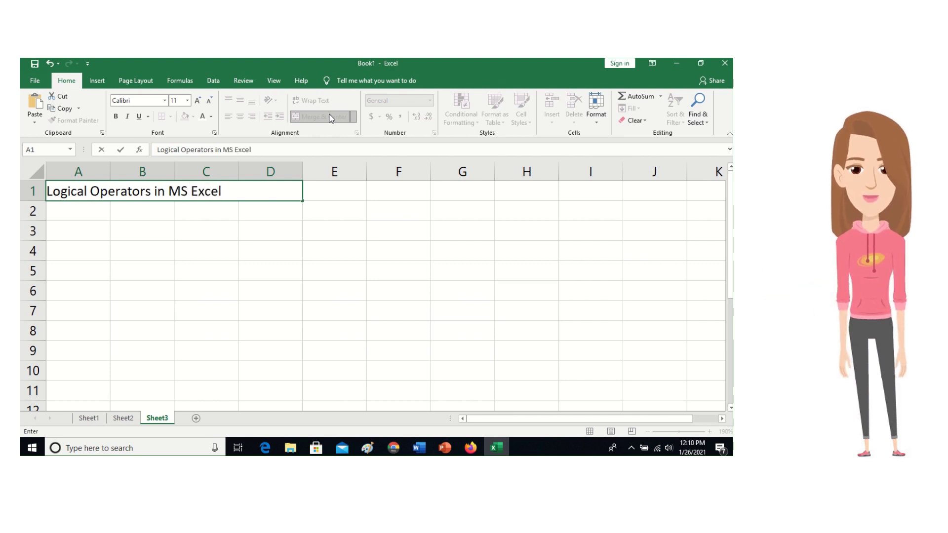
click(82, 208)
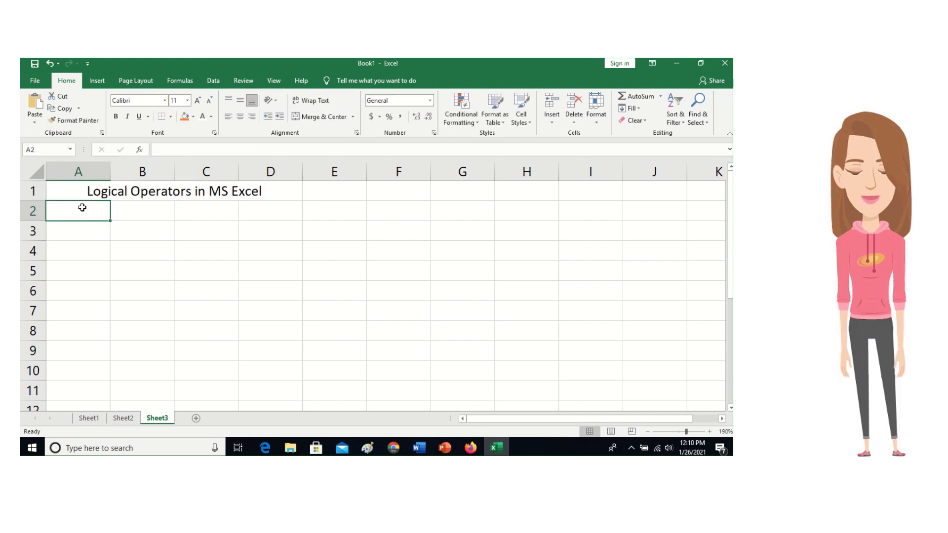
drag(88, 207, 130, 208)
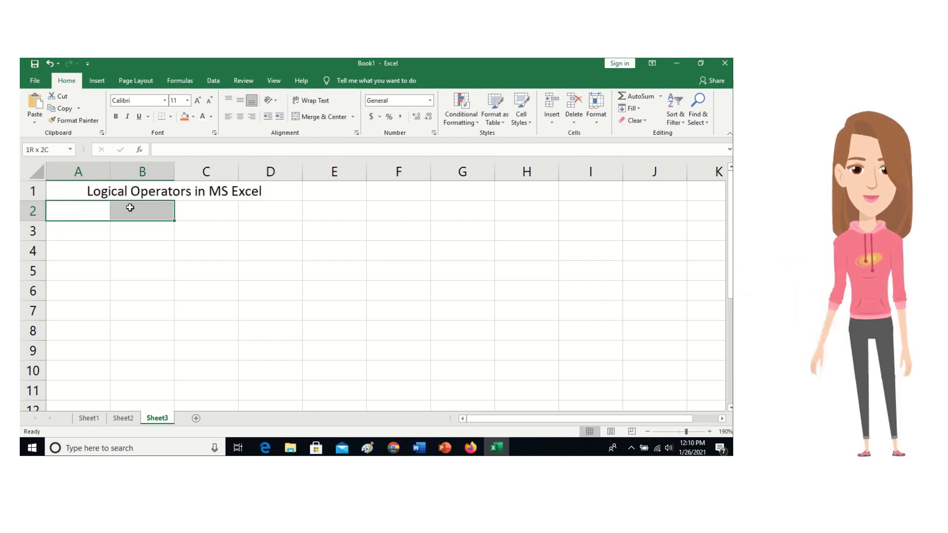
click(128, 210)
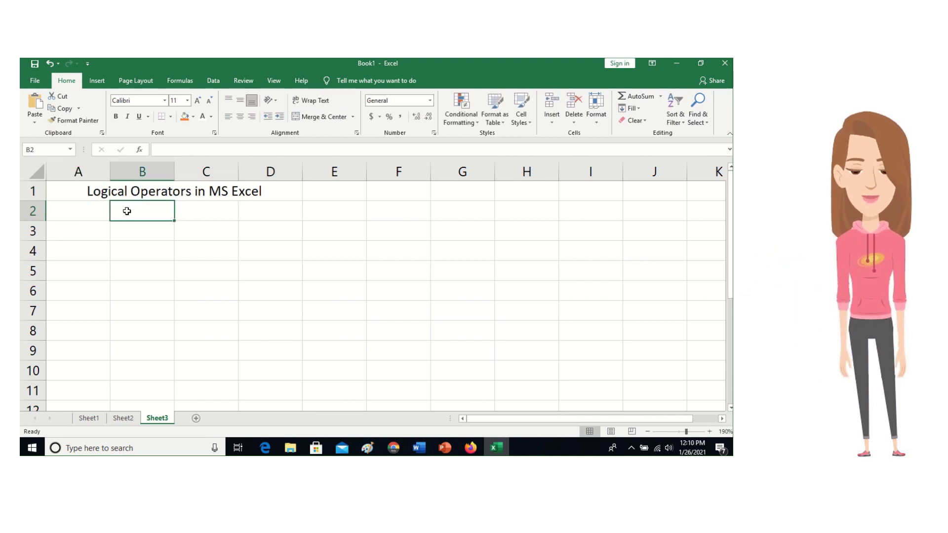
Enter the operator labels NOT, AND and OR in cells A2, B2 and C2.
click(85, 213)
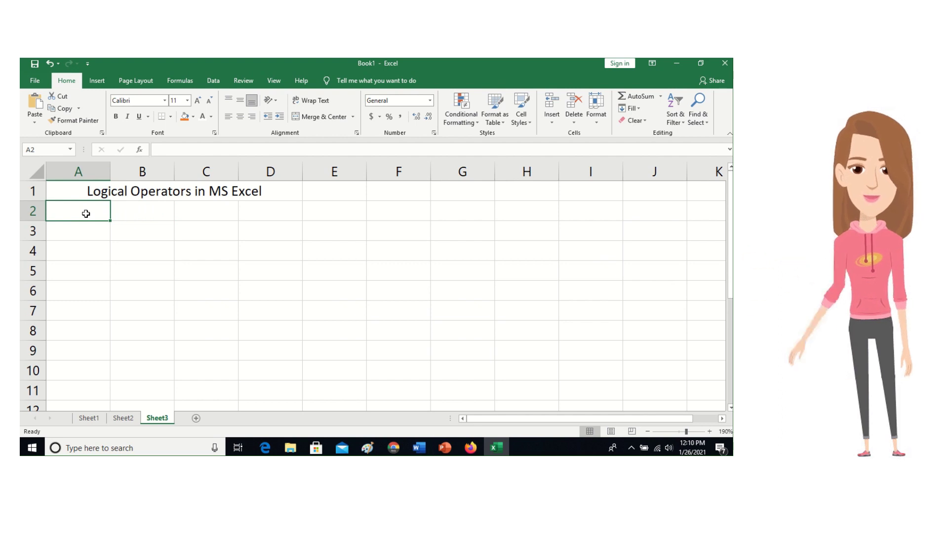
text(N)
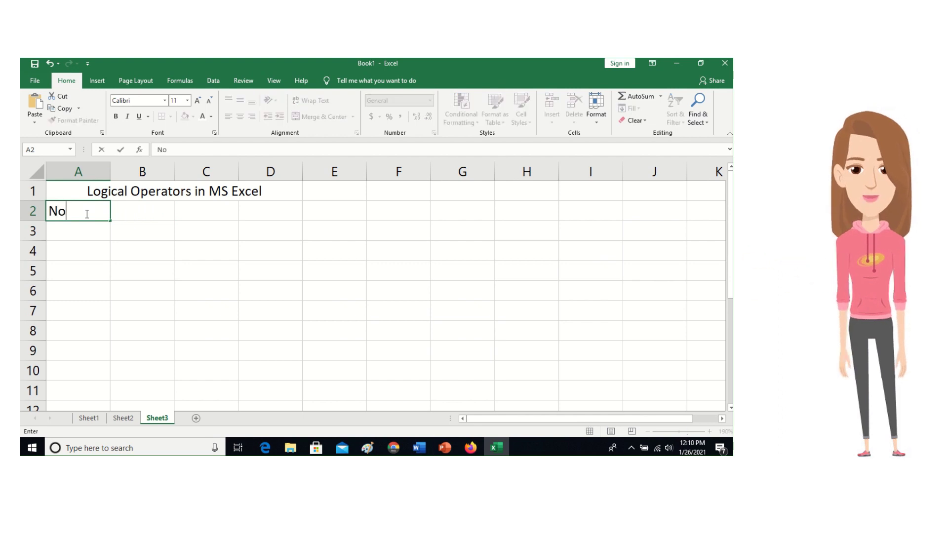
text(OT)
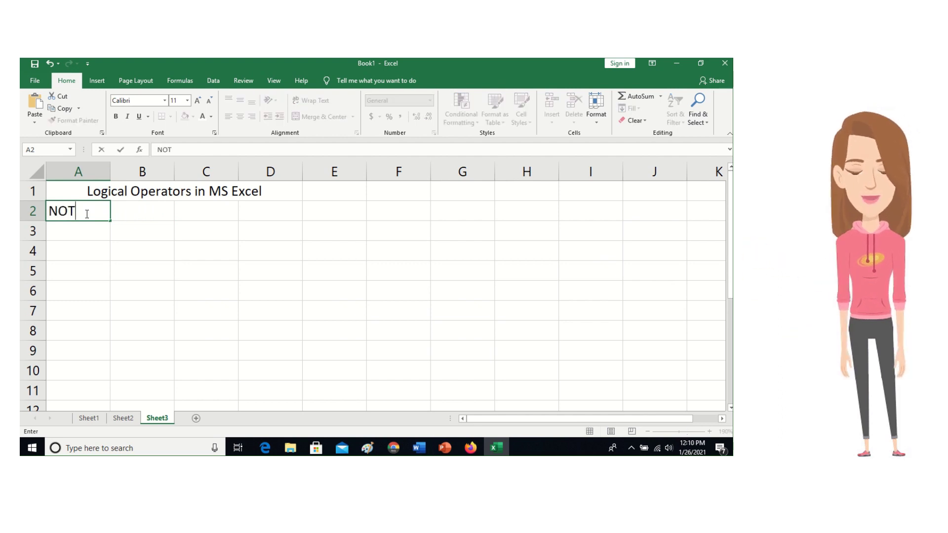
click(138, 211)
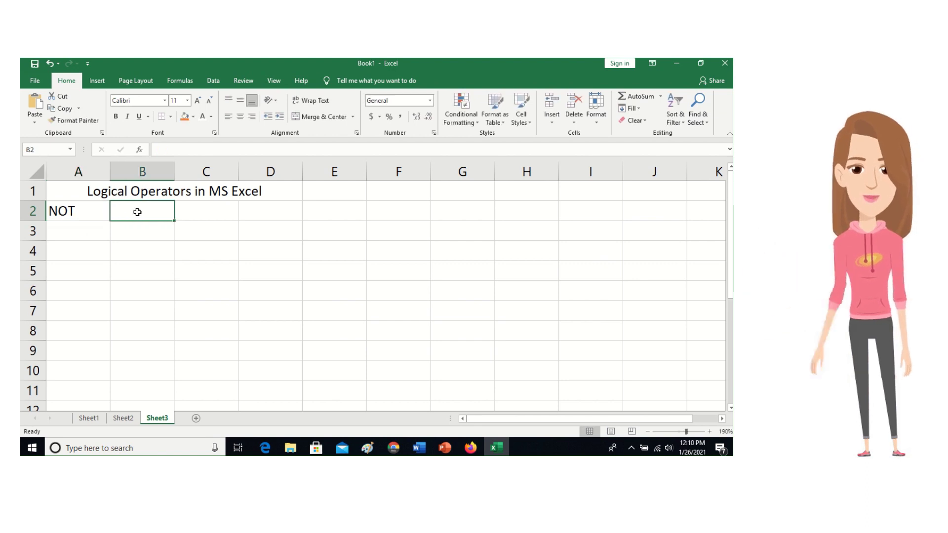
text(AND)
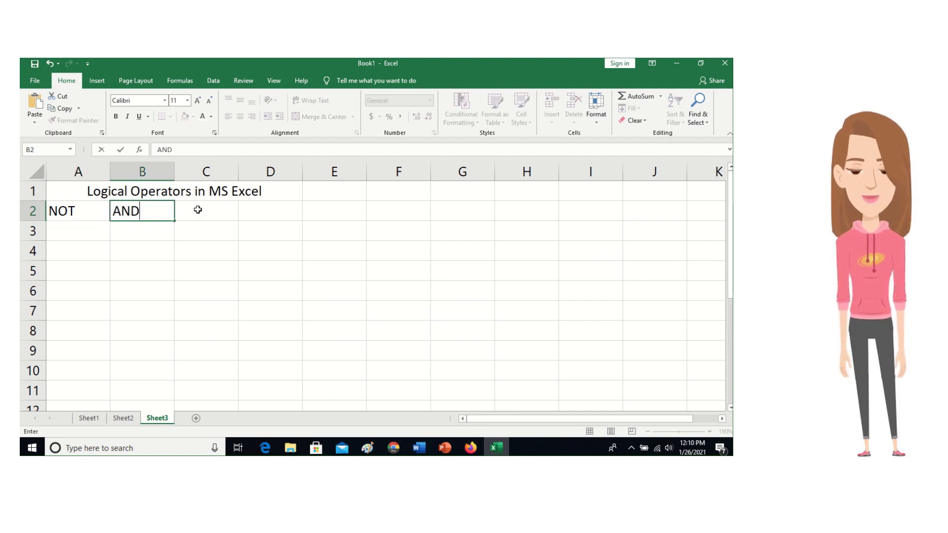
click(206, 209)
text(OR)
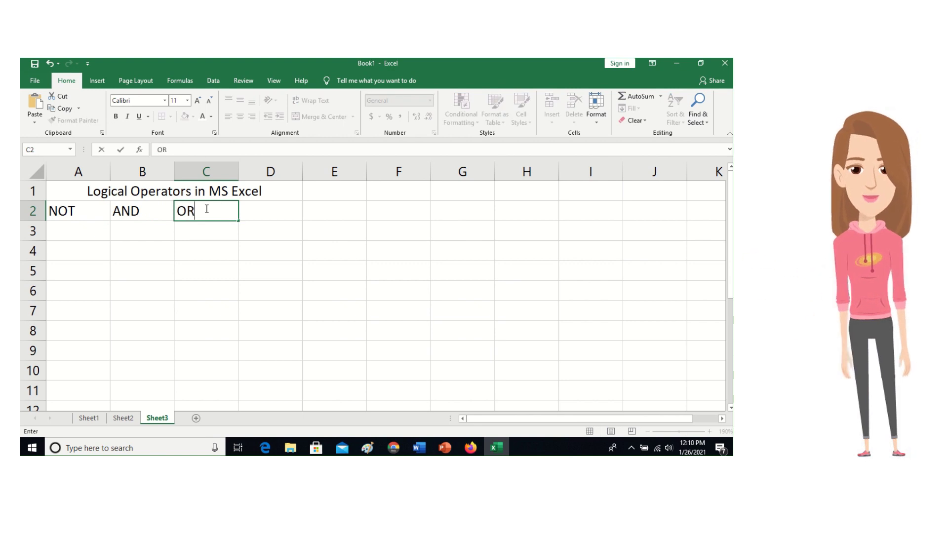
click(168, 249)
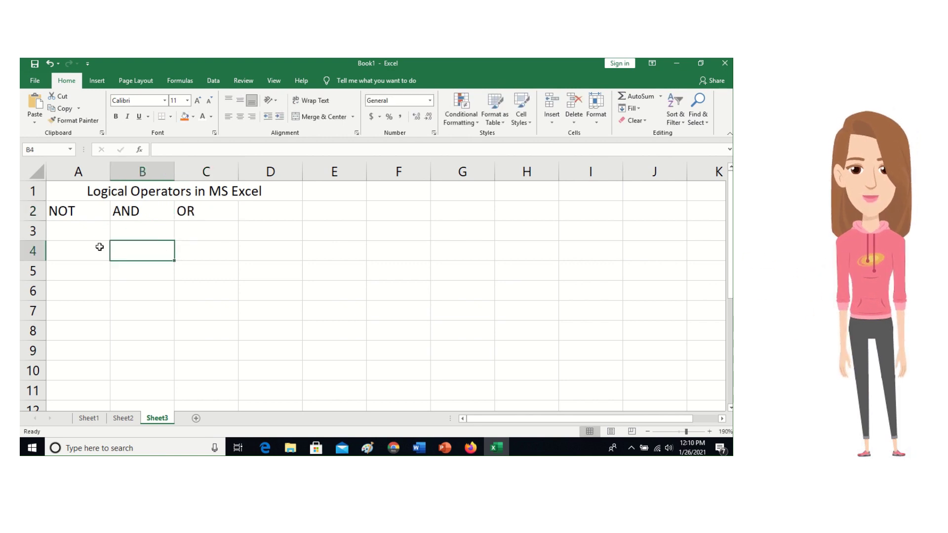
Enter the formula =15+15*8 in cell B3 under the AND label.
click(76, 230)
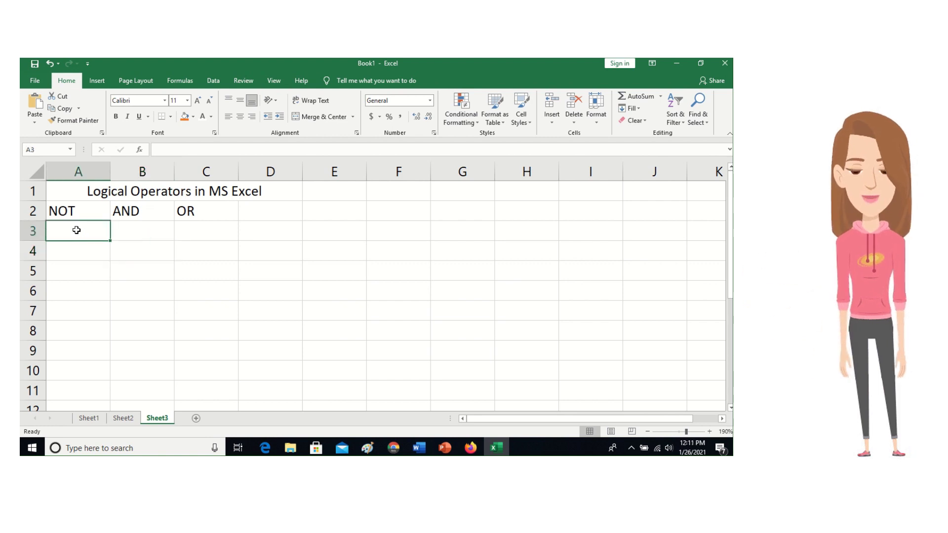
click(131, 232)
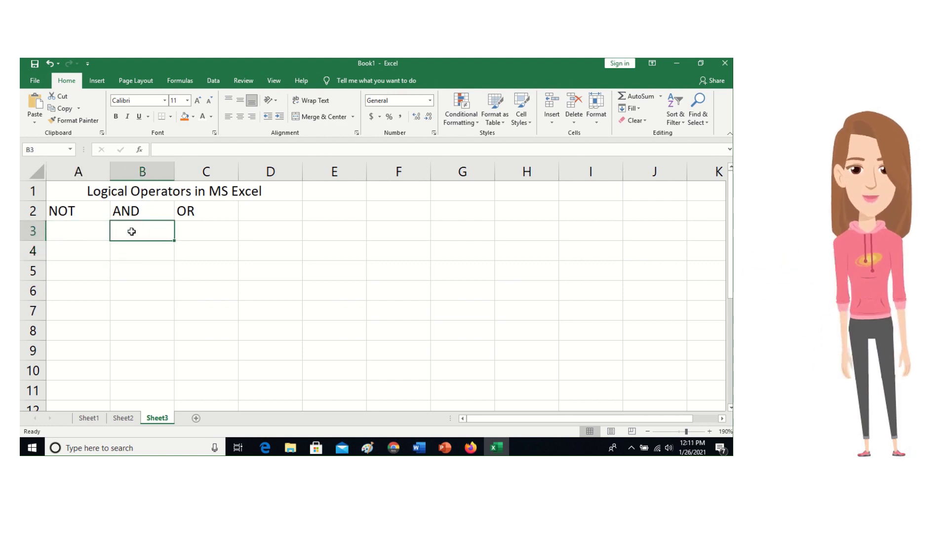
text(=)
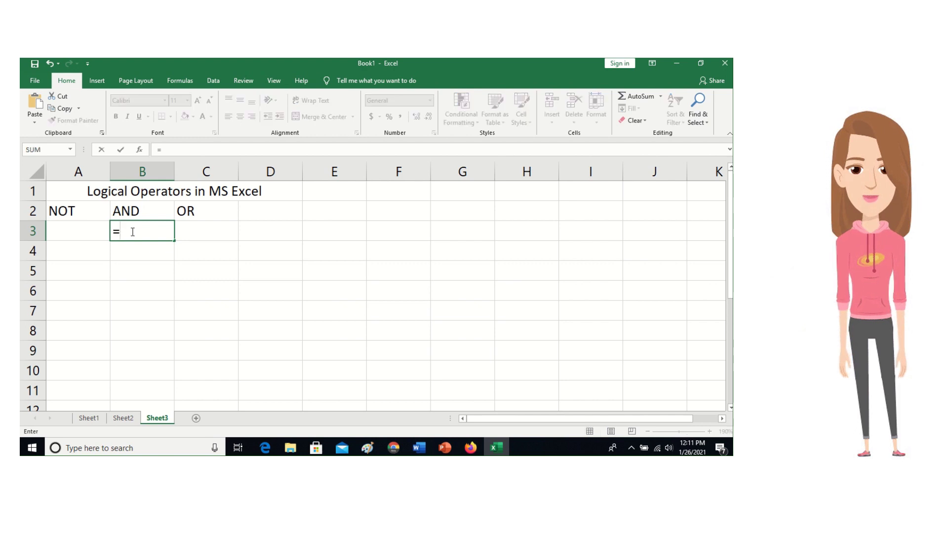
text(15)
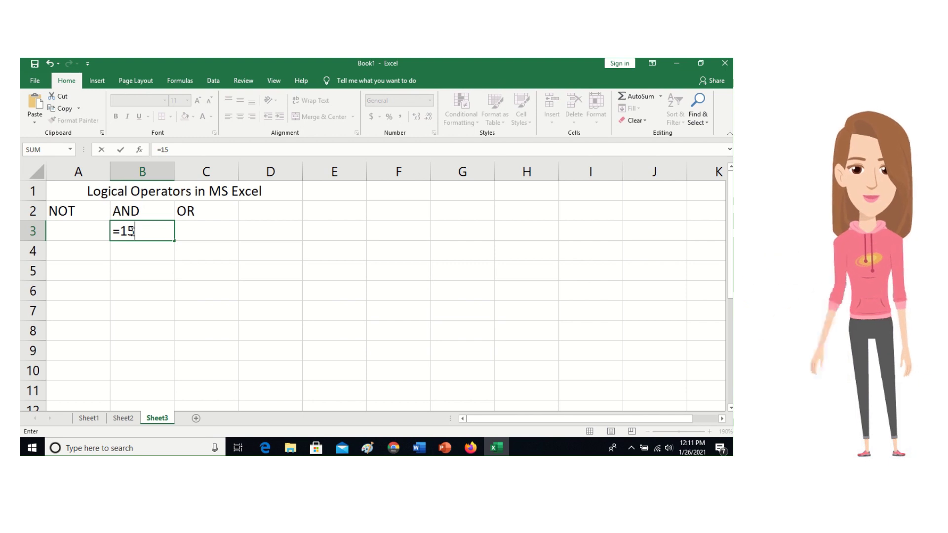
text(+)
text(15)
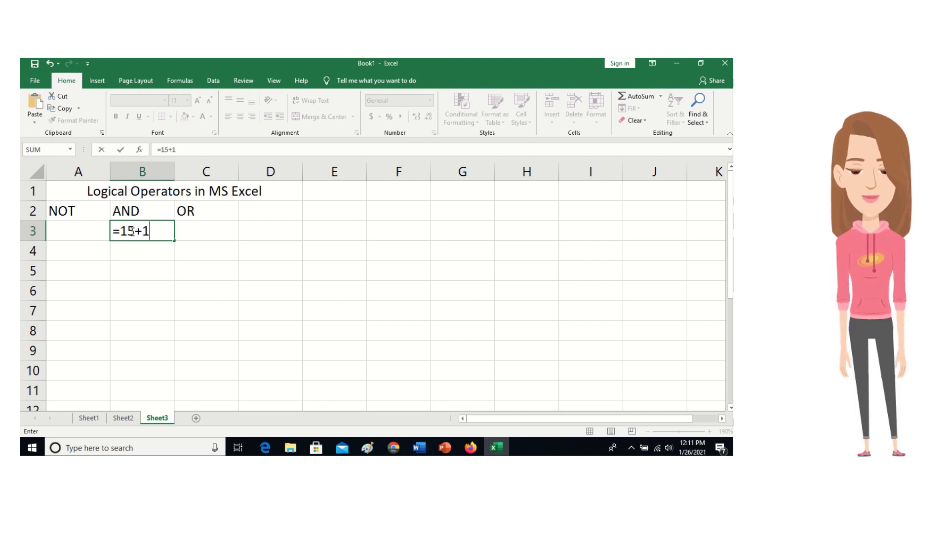
text(*)
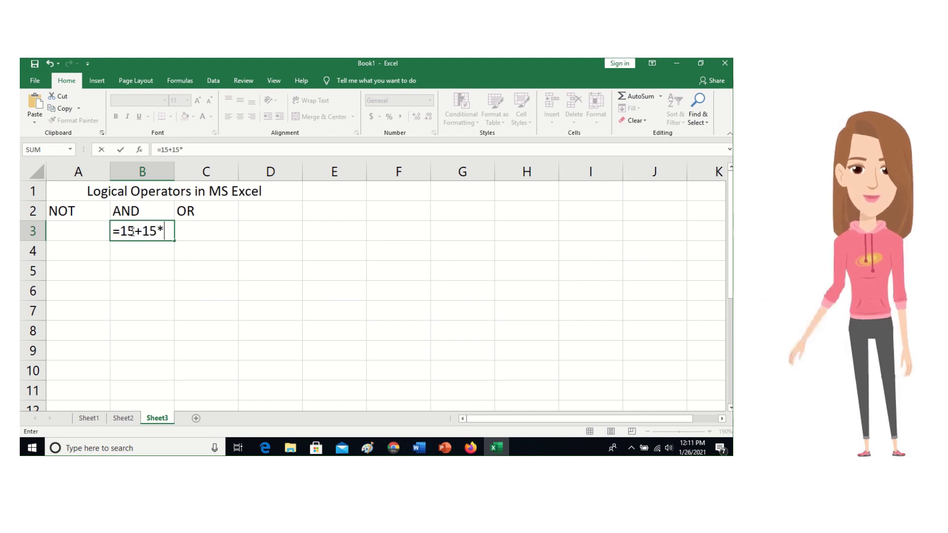
key(Return)
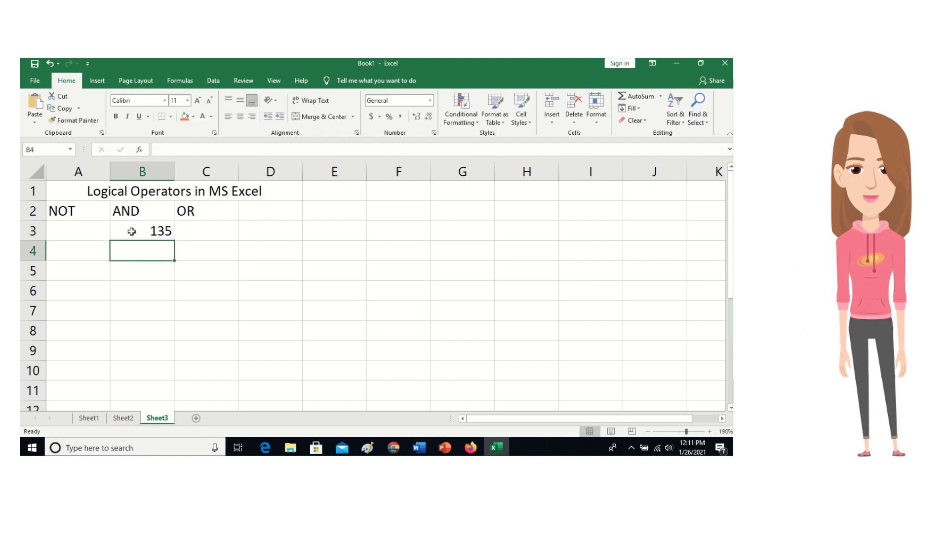
click(131, 232)
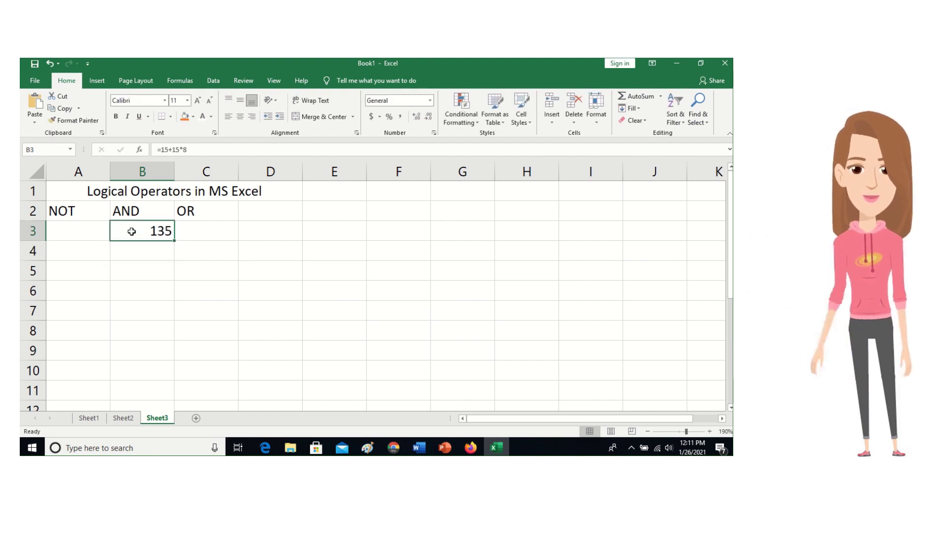
click(137, 254)
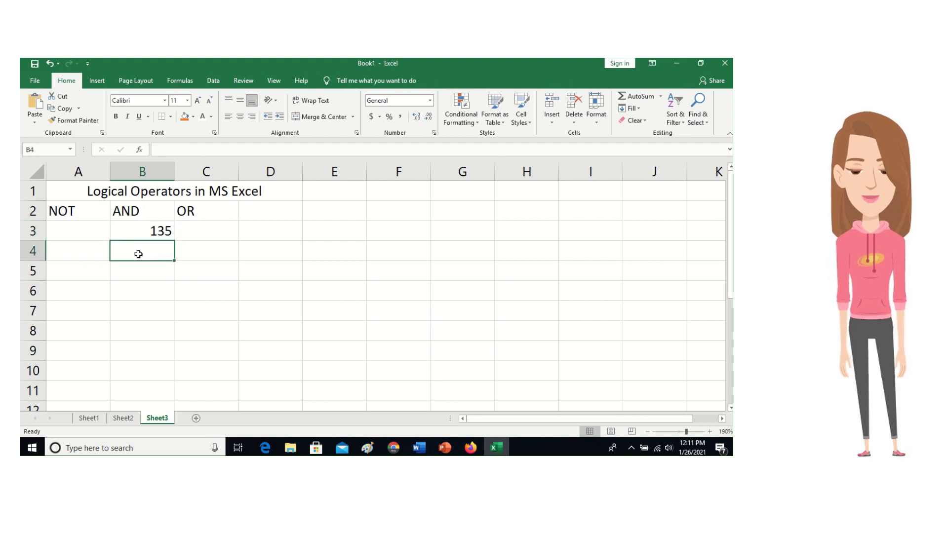
text(=)
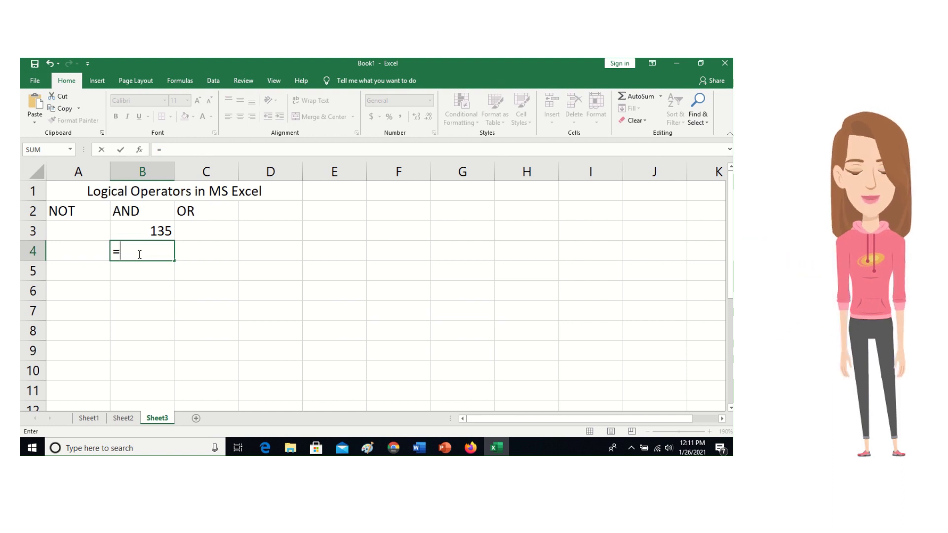
key(BackSpace)
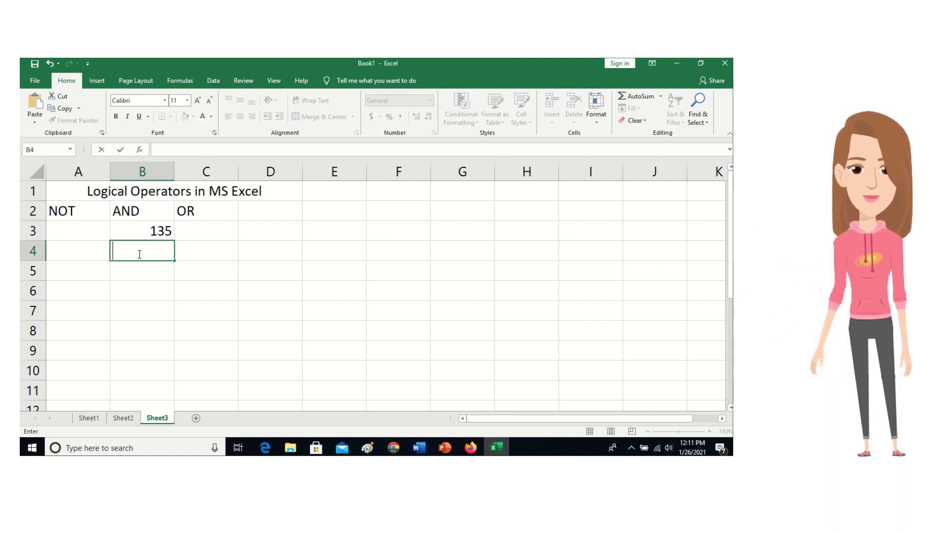
Enter 50 in cell C4 and the formula =C4-15 in cell B4 to subtract 15 from it.
click(210, 254)
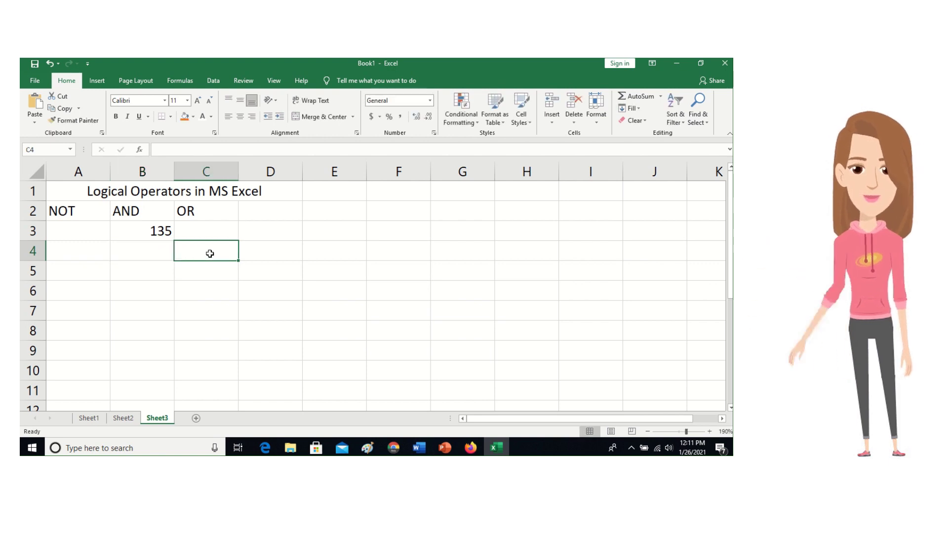
text(50)
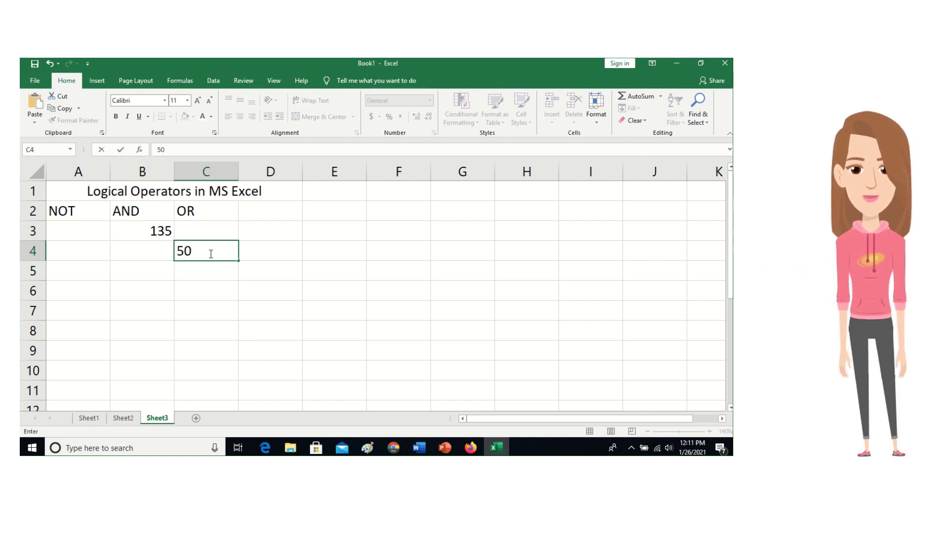
click(128, 251)
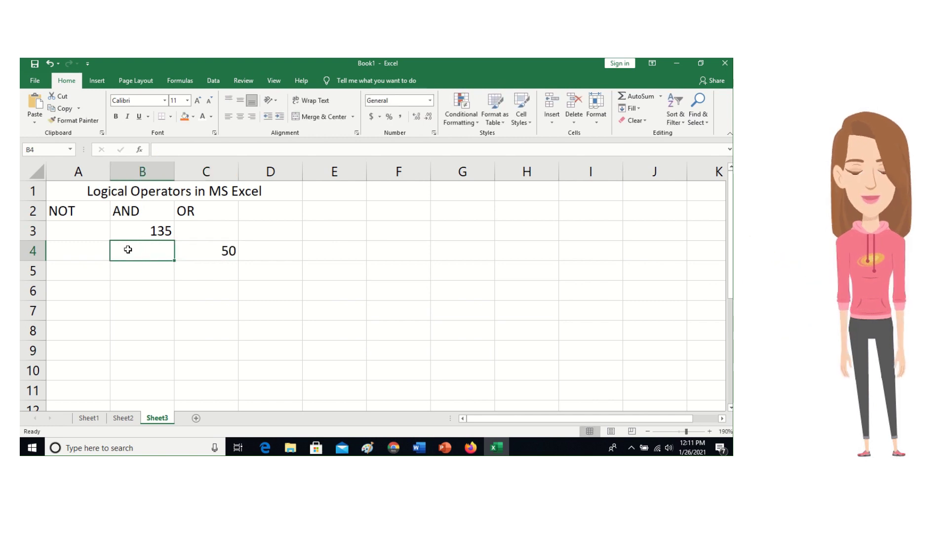
text(=)
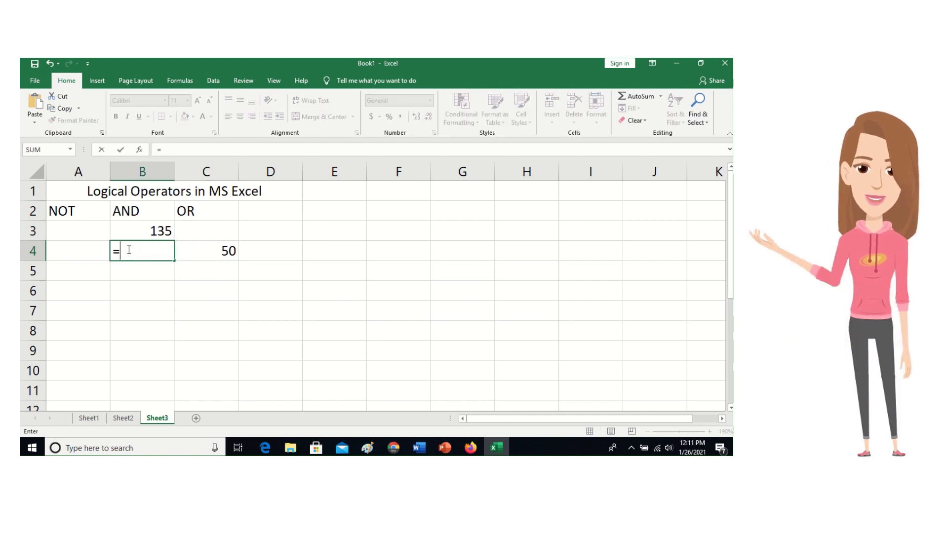
click(210, 251)
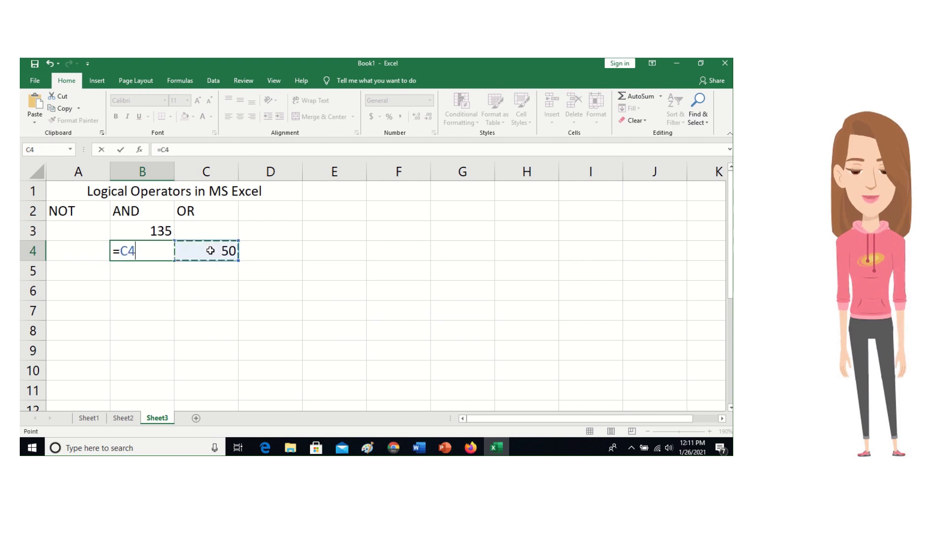
text(-)
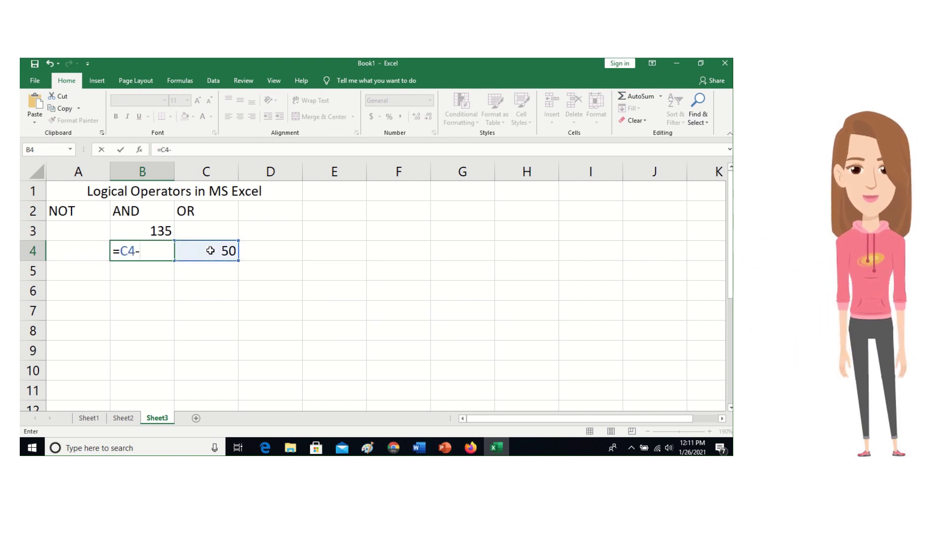
text(15)
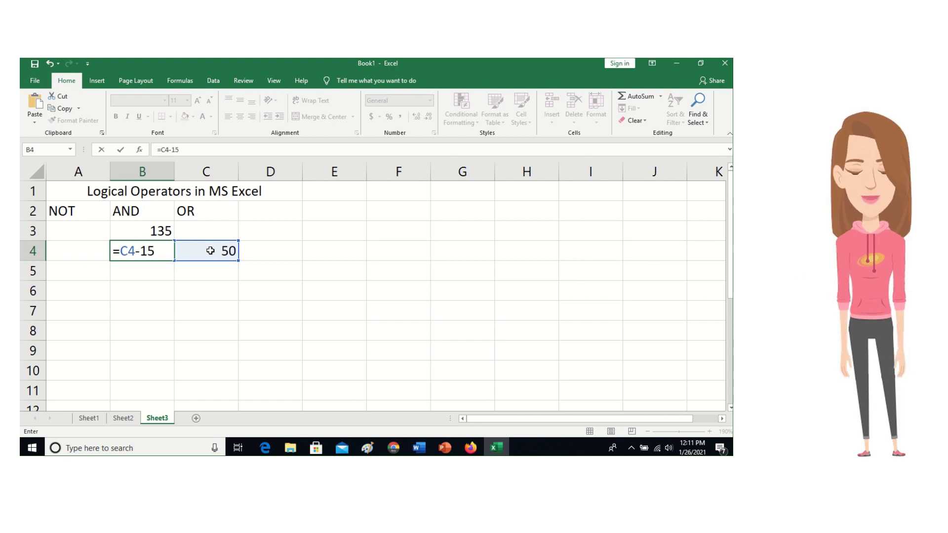
key(Return)
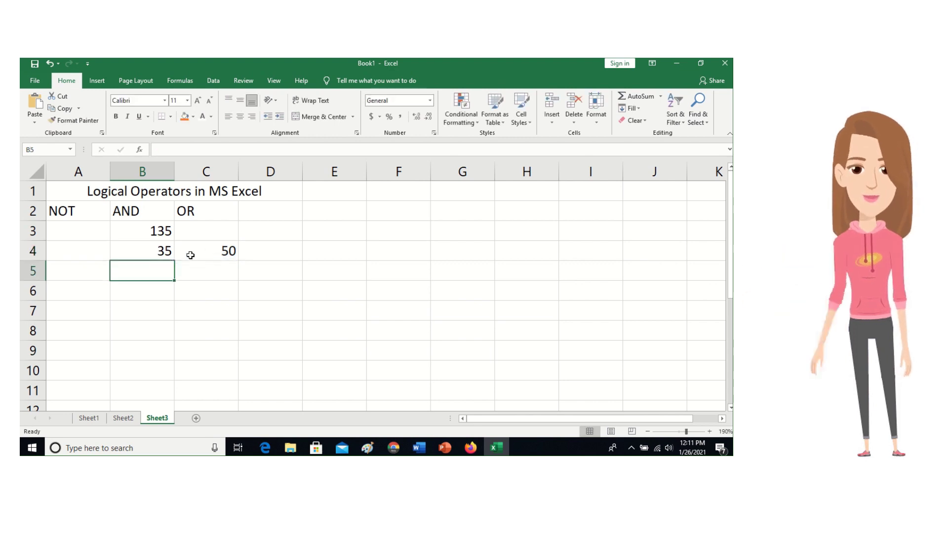
Enter the value 40 in cell D4, beside the existing number in C4.
click(143, 252)
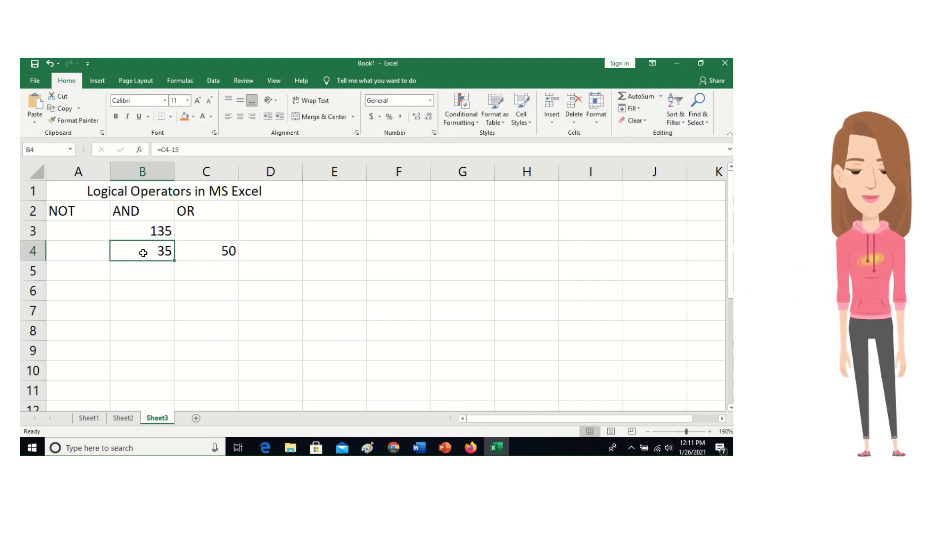
click(143, 275)
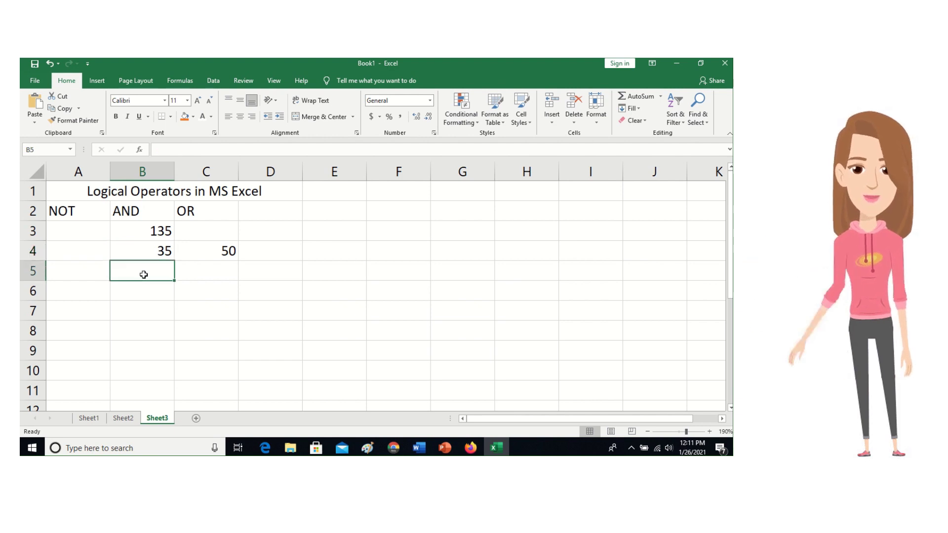
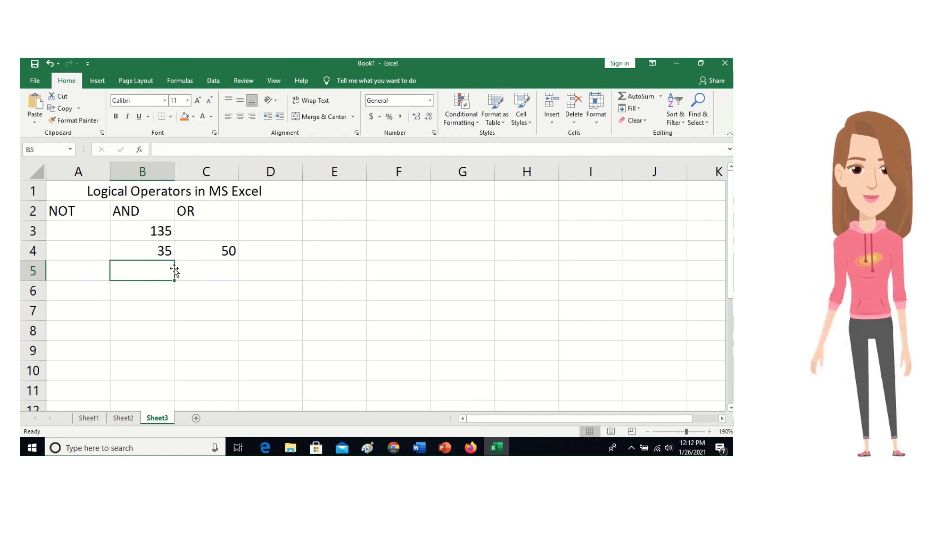
click(225, 270)
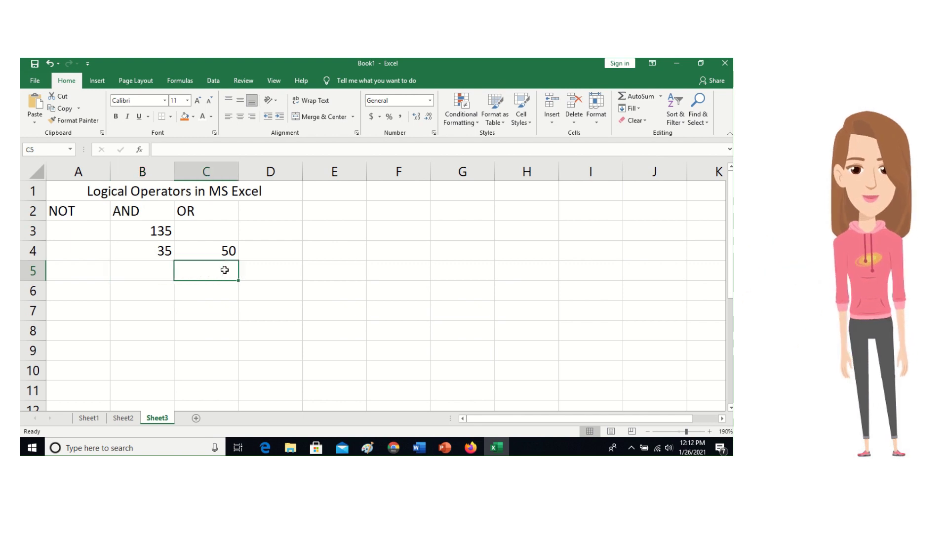
click(264, 250)
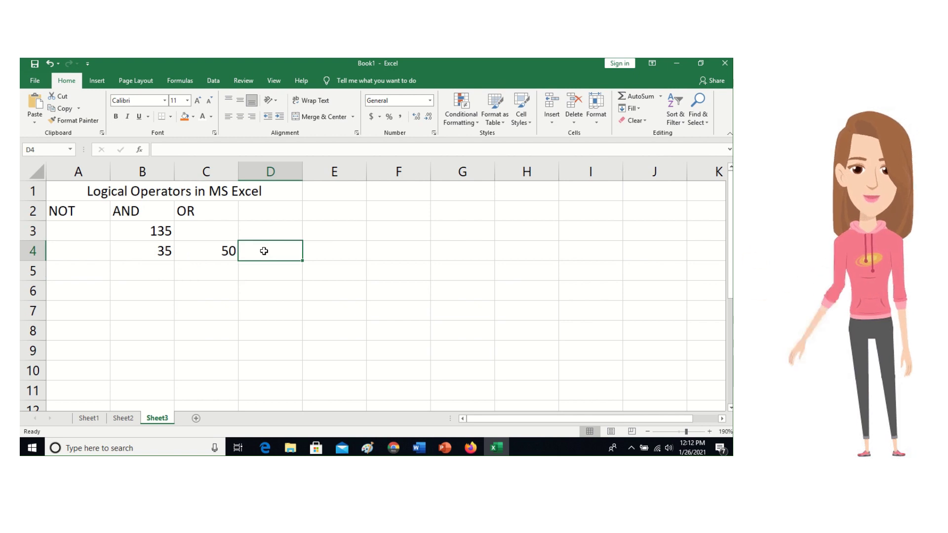
text(4)
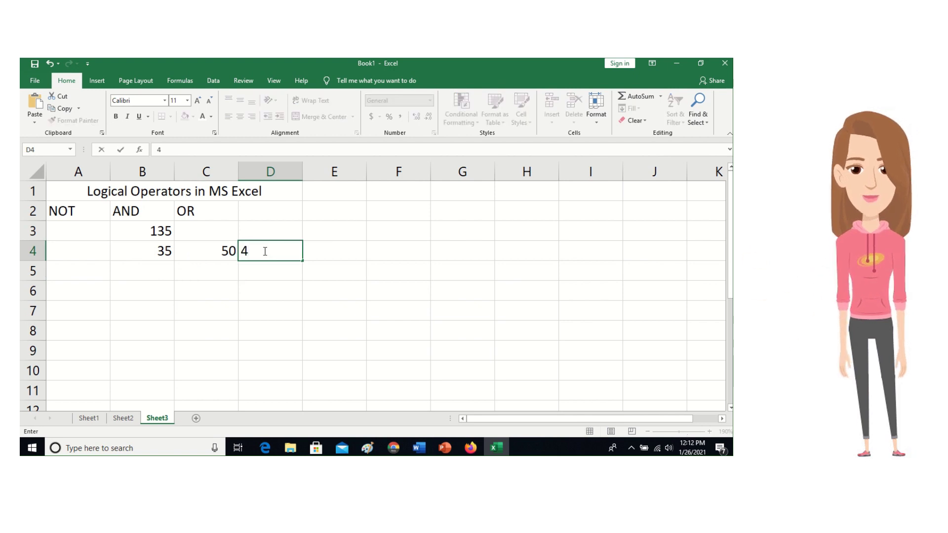
text(0)
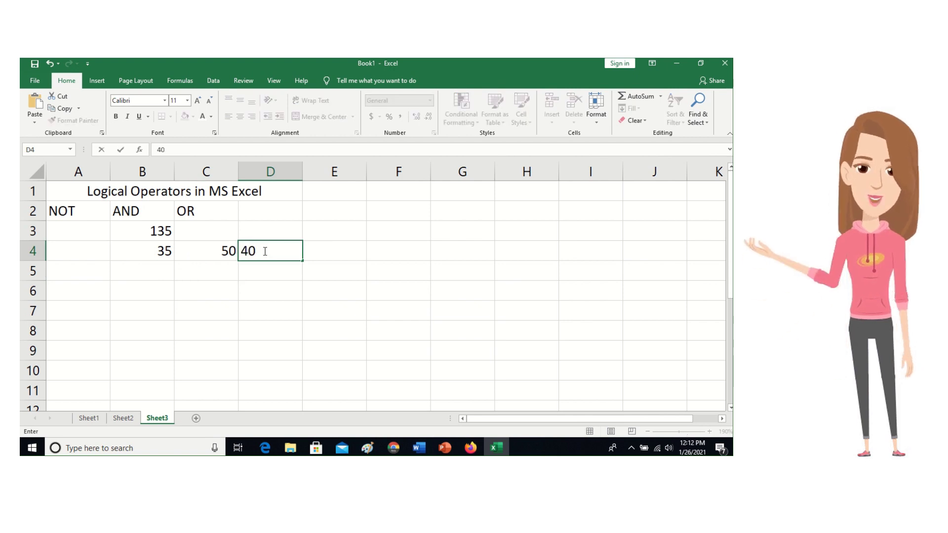
Enter the formula =C4+D4 in cell B5 and reselect the cell to check its formula.
click(143, 272)
text(=)
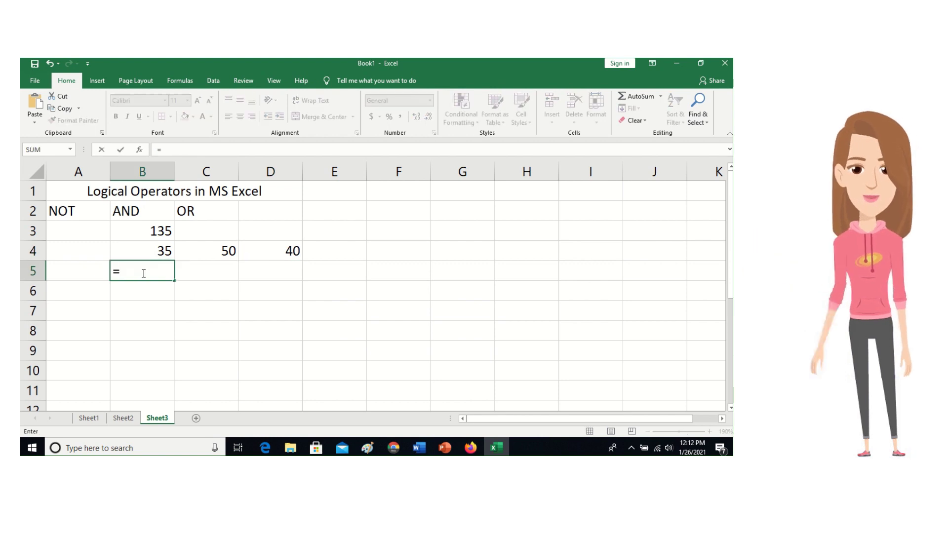
click(210, 253)
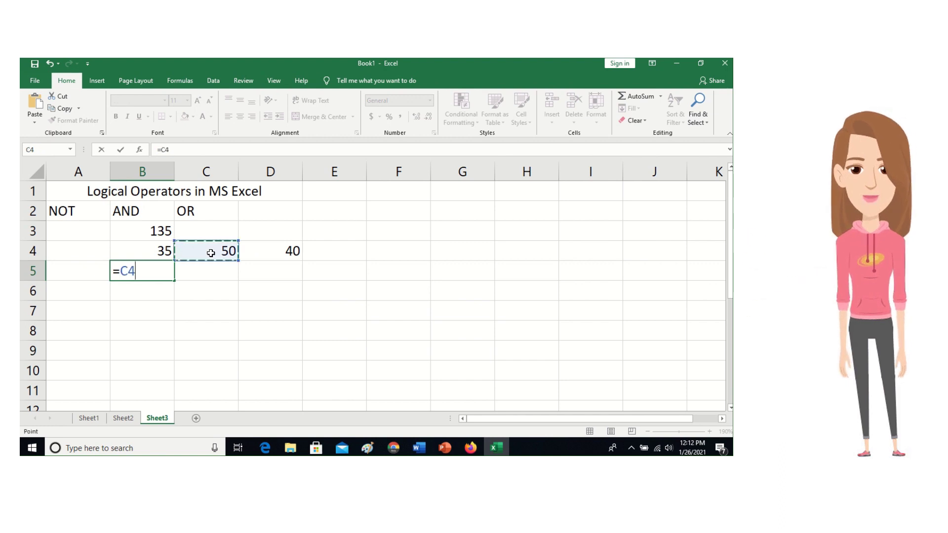
text(+)
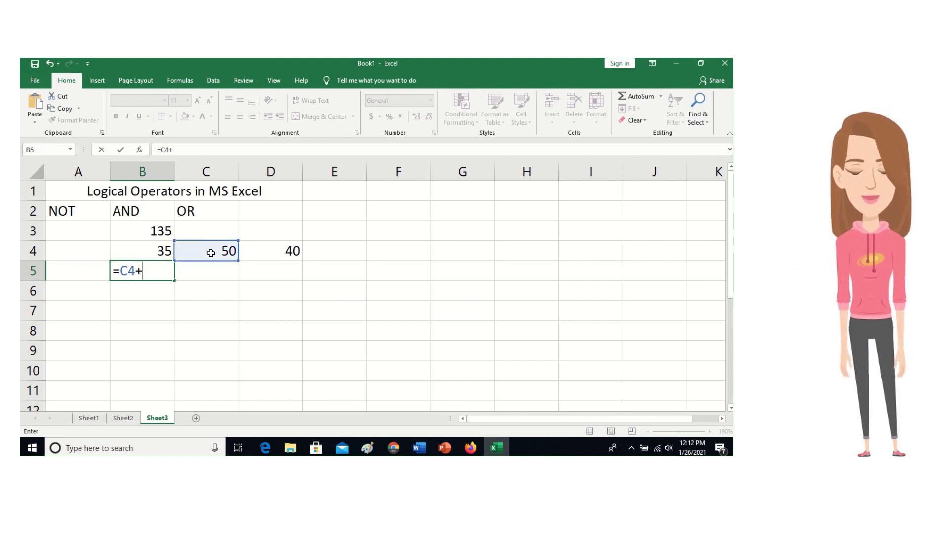
click(272, 252)
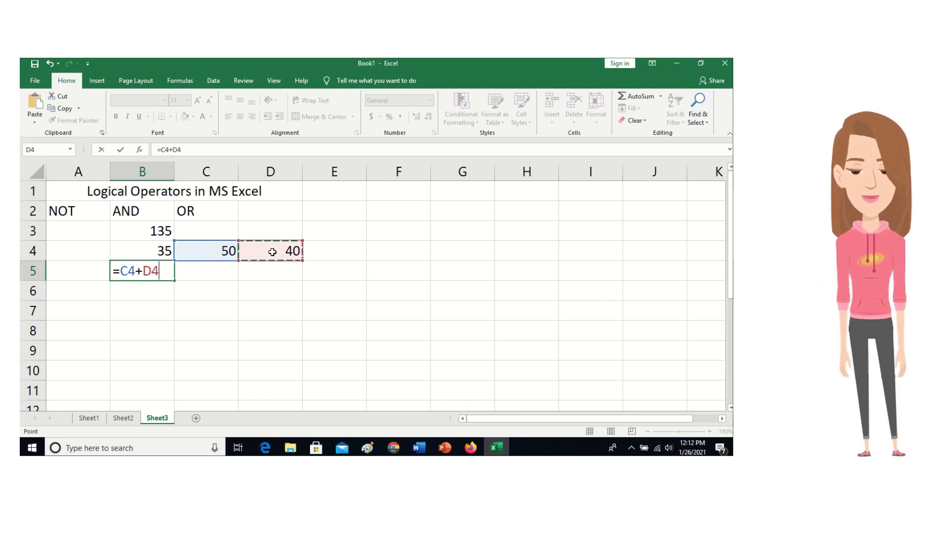
key(Return)
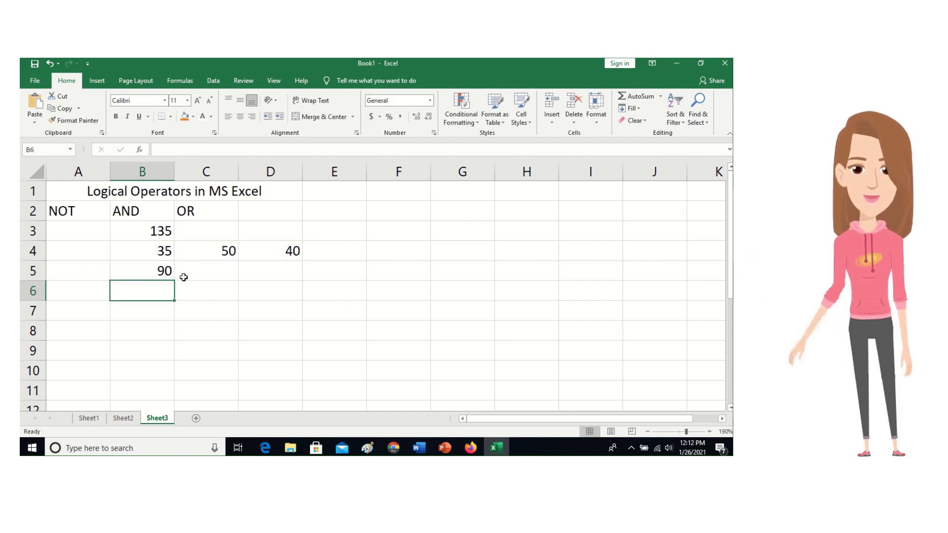
click(159, 274)
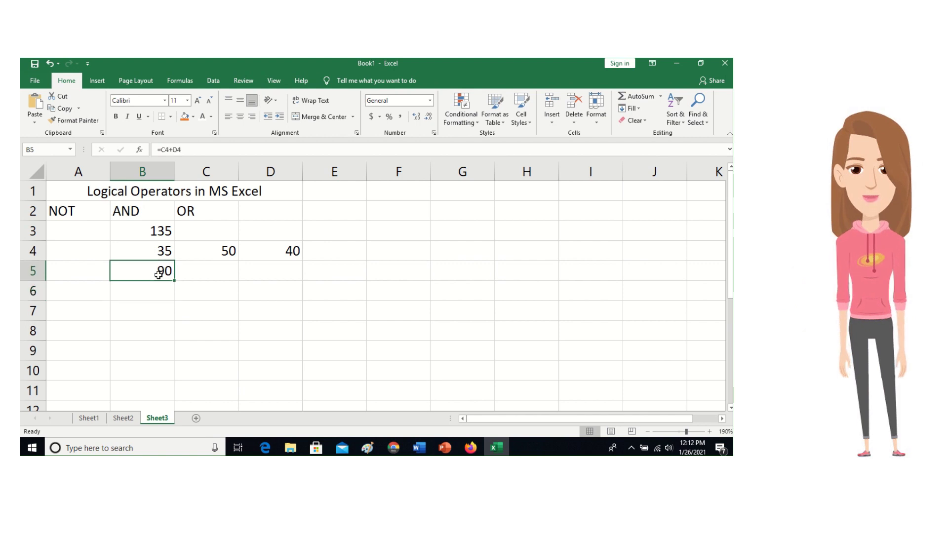
Enter the formula =20*14 in cell B6 and reselect the cell to check its formula.
click(141, 294)
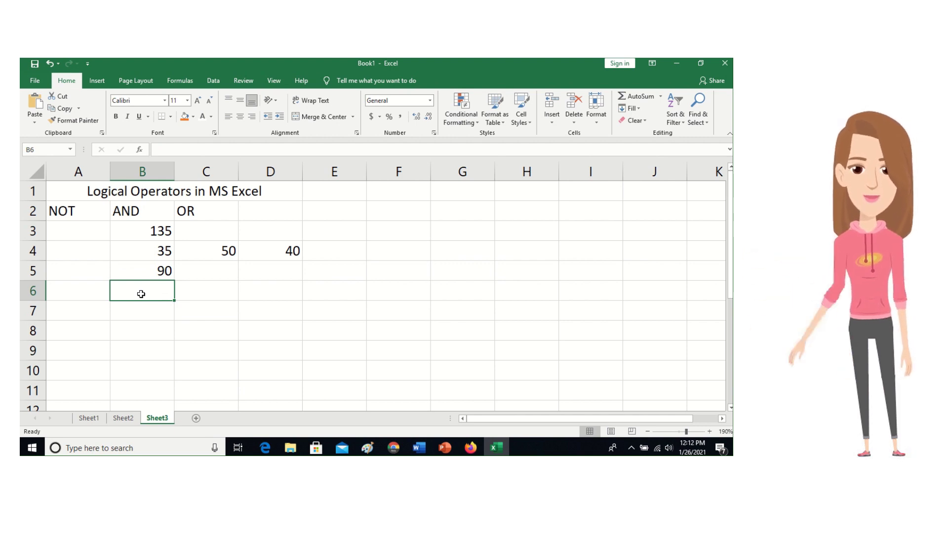
text(=)
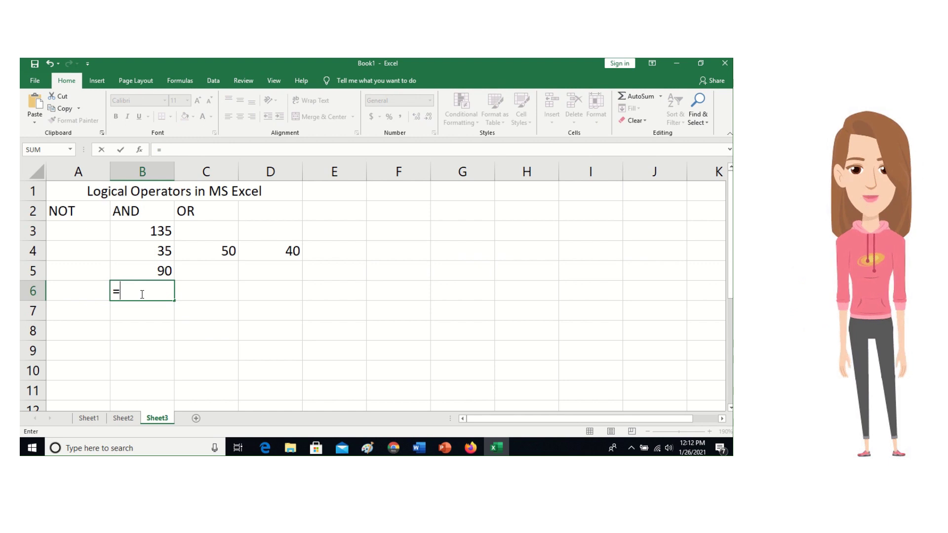
text(20)
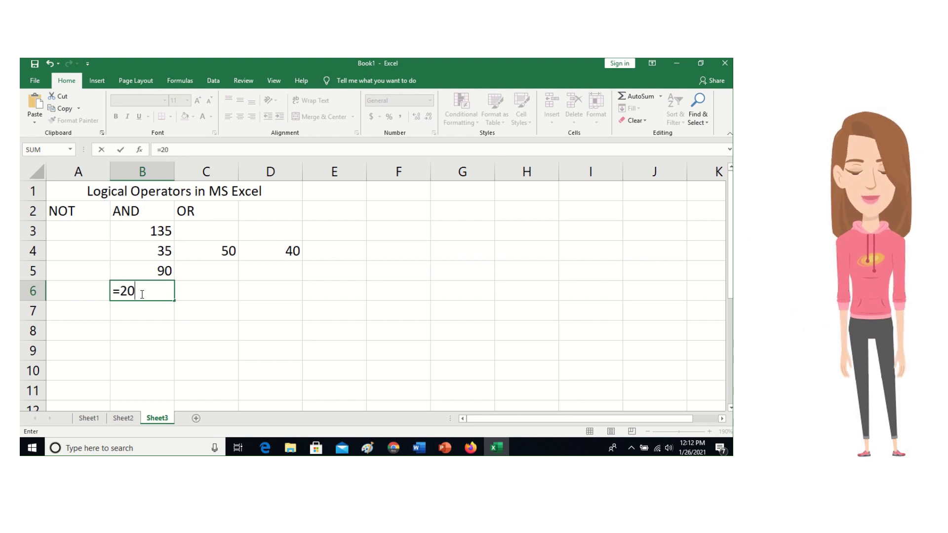
text(*14)
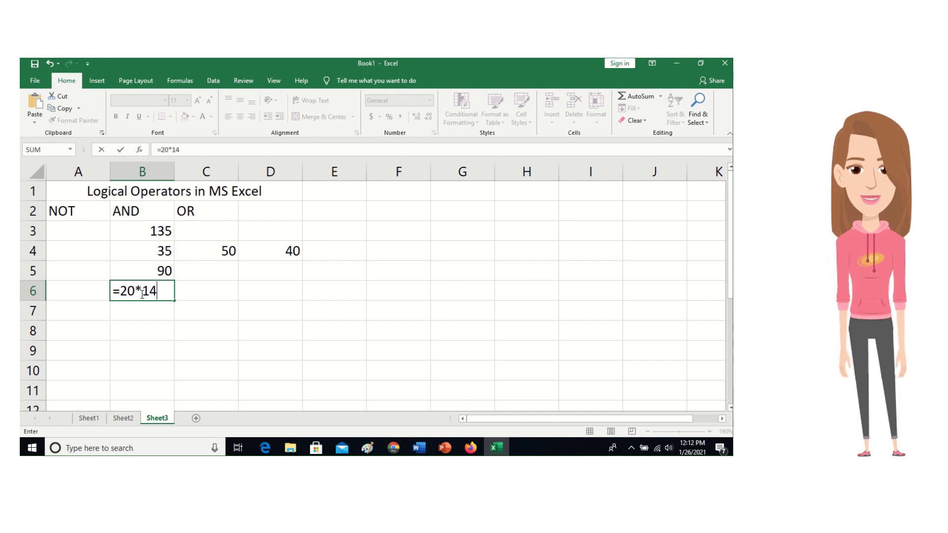
key(Return)
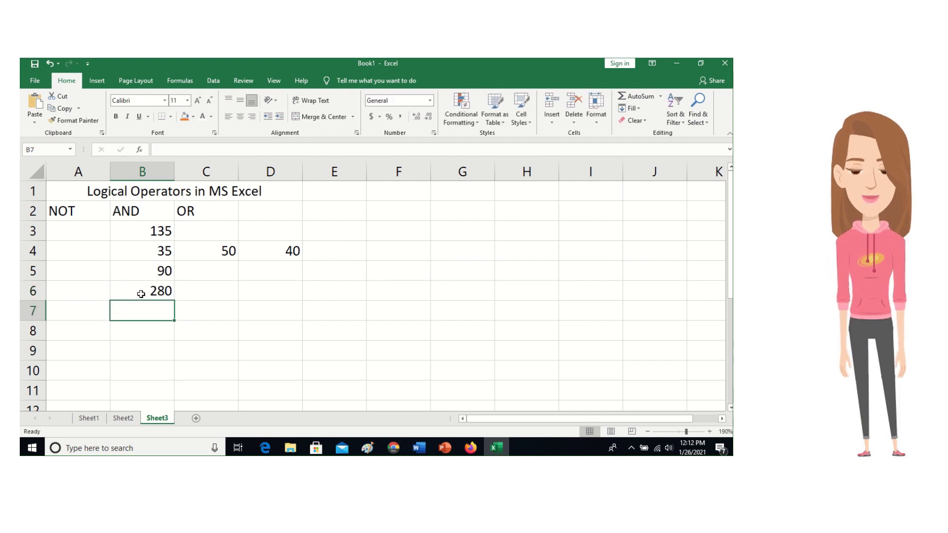
click(141, 294)
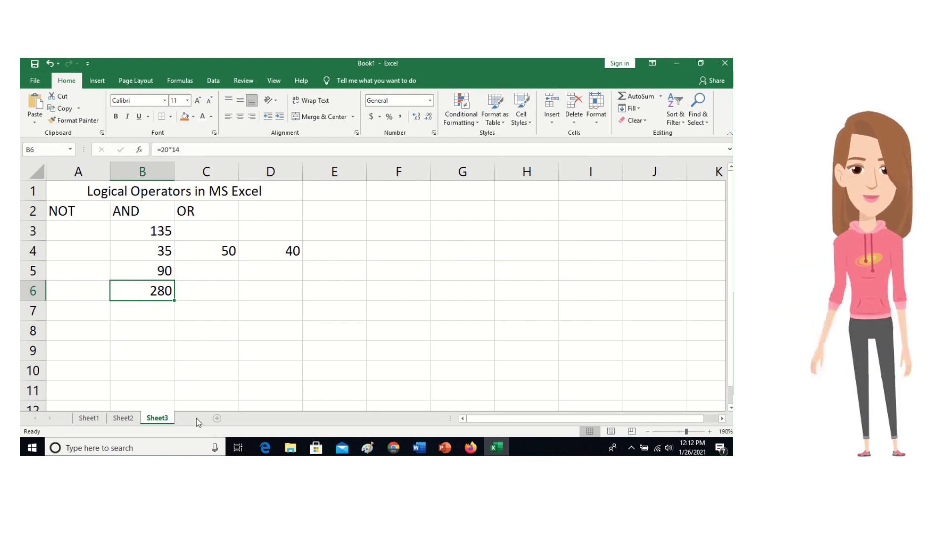
Add a new worksheet after Sheet3 and merge and center cells A1 through D1 on it.
click(196, 419)
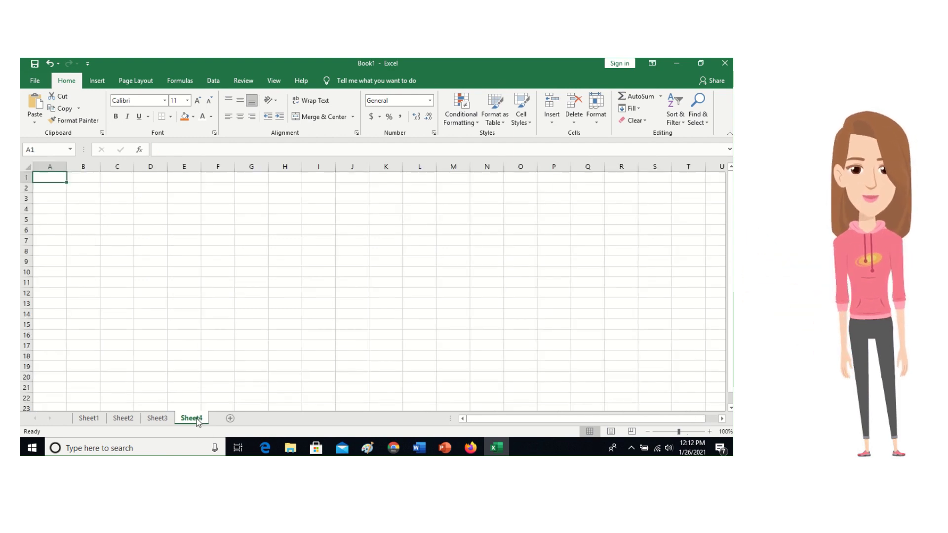
click(710, 432)
scroll(368, 265, up, 4)
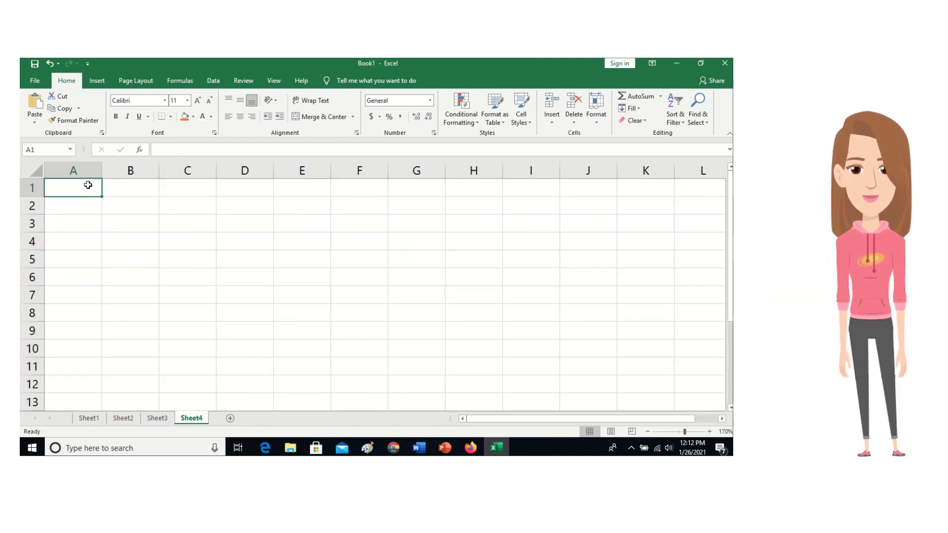
drag(84, 184, 230, 188)
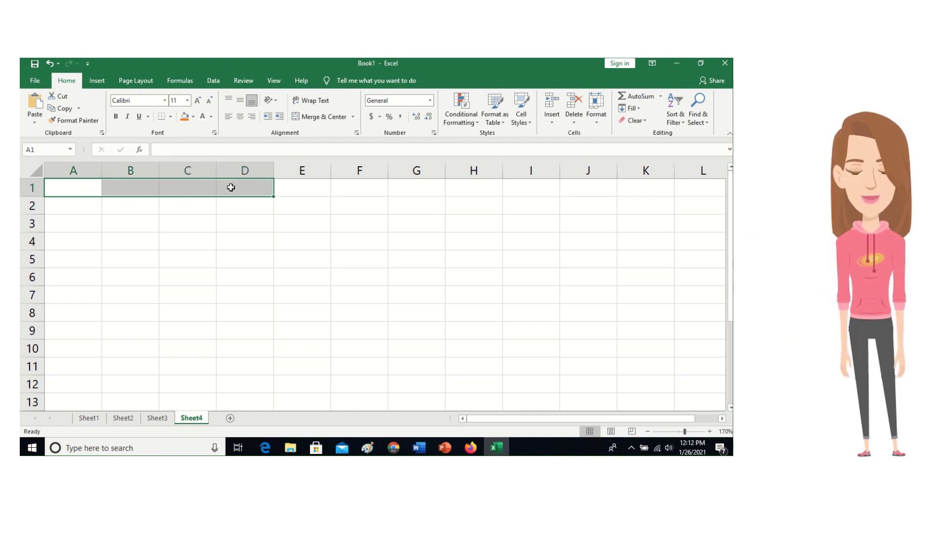
click(311, 117)
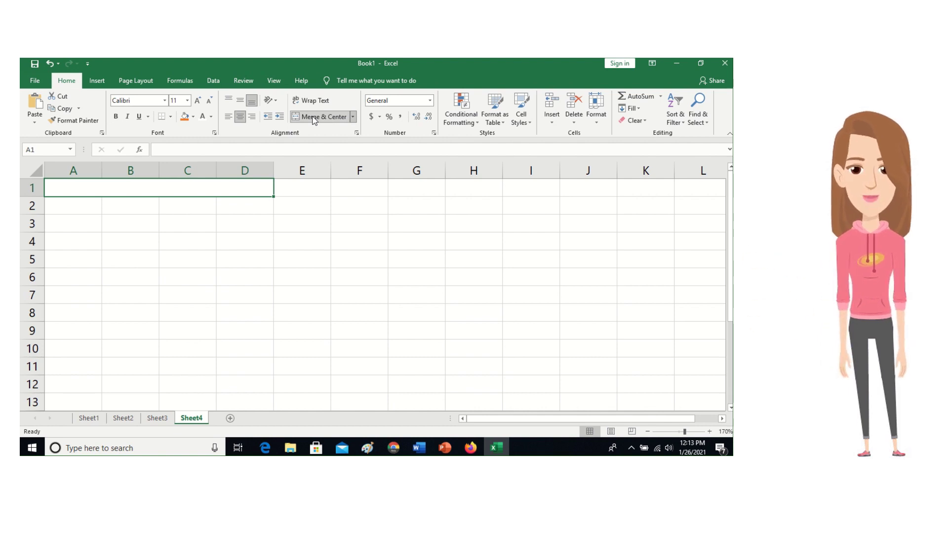
text(o)
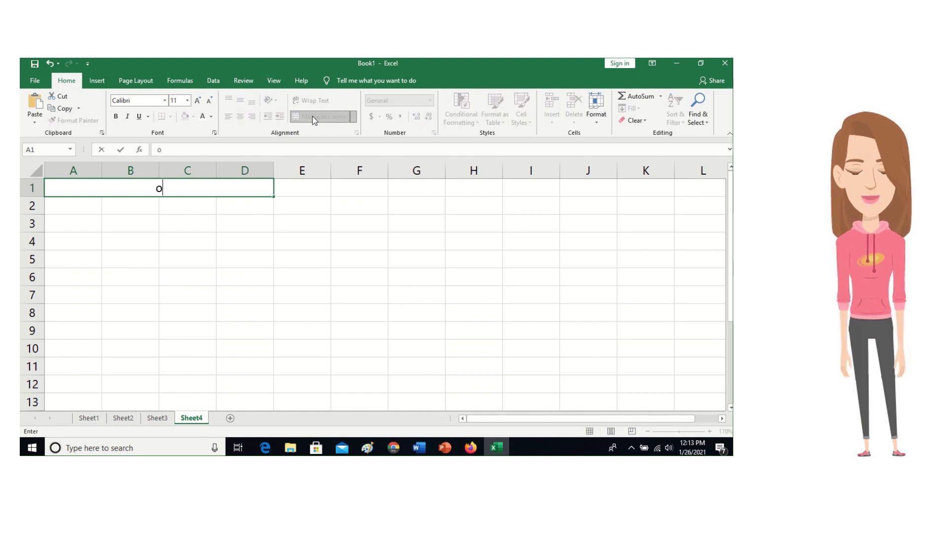
text(PER)
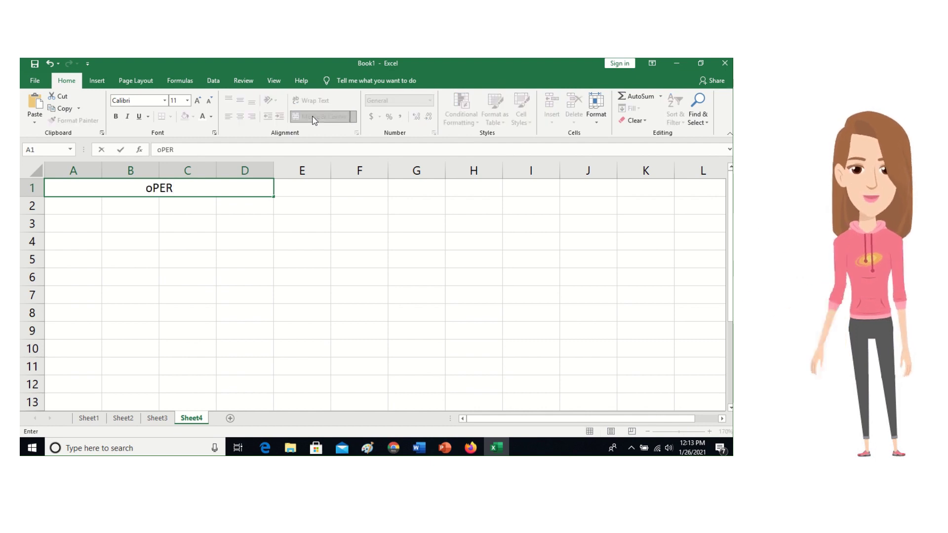
text(ATOR)
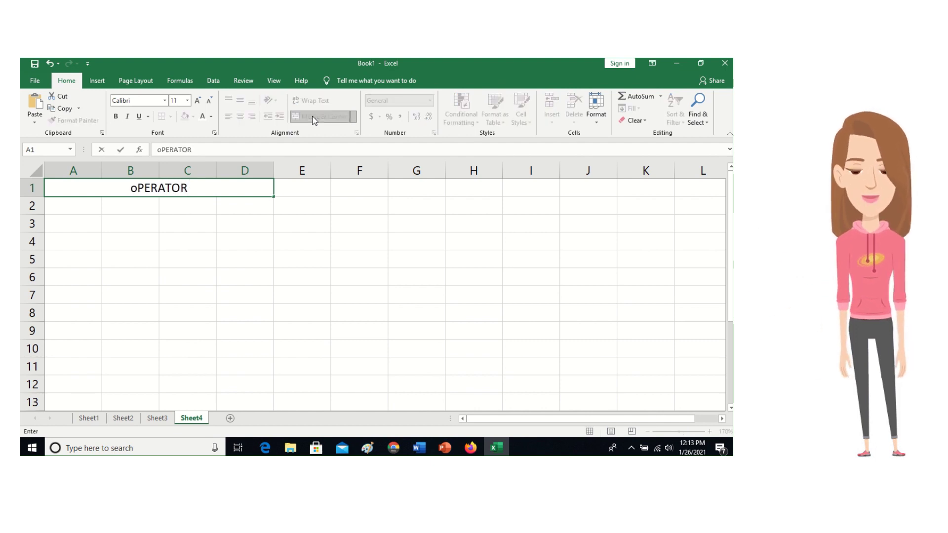
key(BackSpace)
key(BackSpace)
key(BackSpace)
key(BackSpace)
key(BackSpace)
key(BackSpace)
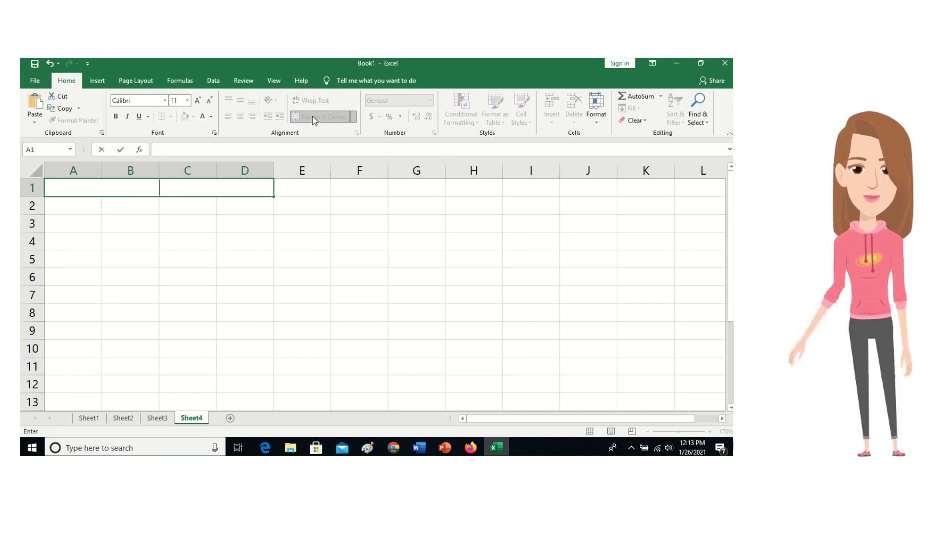
Write the title "OPERATOR PRECEDENCE" in the merged cell A1.
text(O)
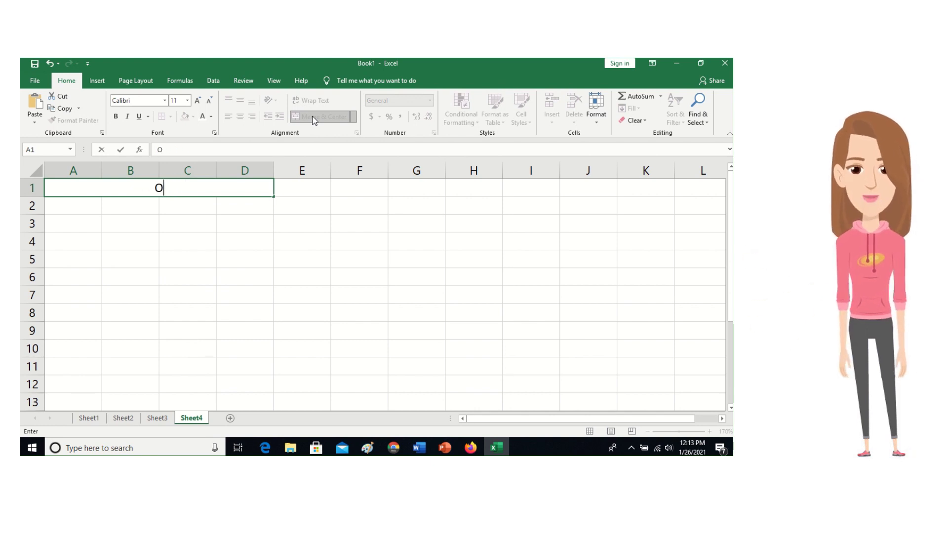
text(PER)
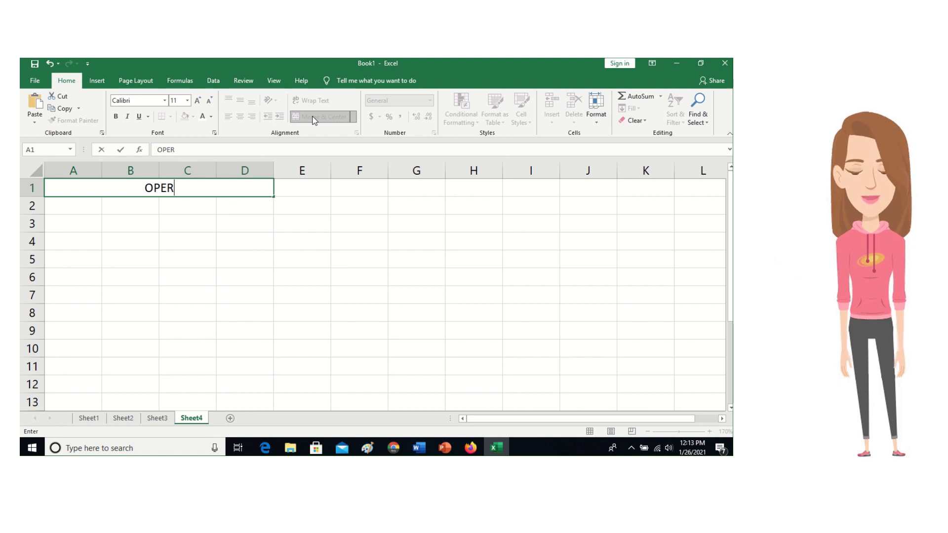
text(ATOR)
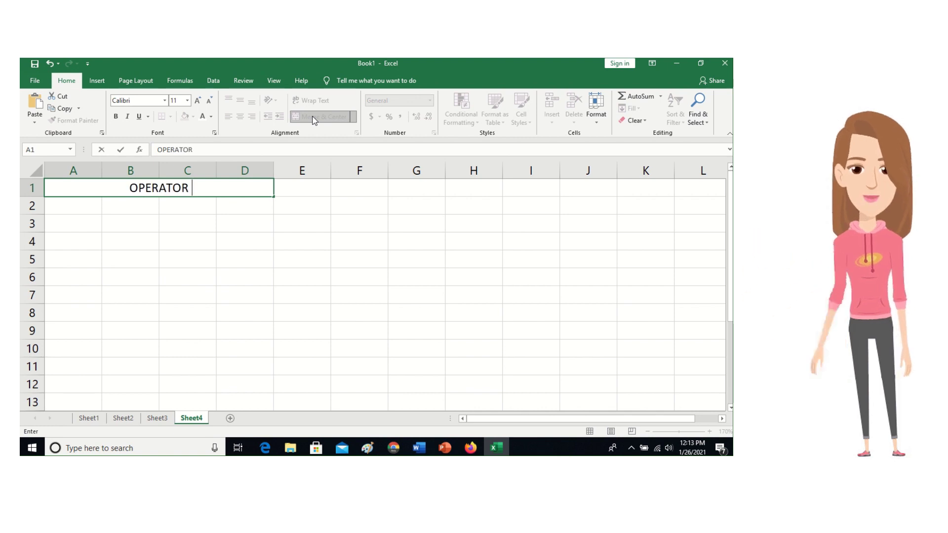
text( PRE)
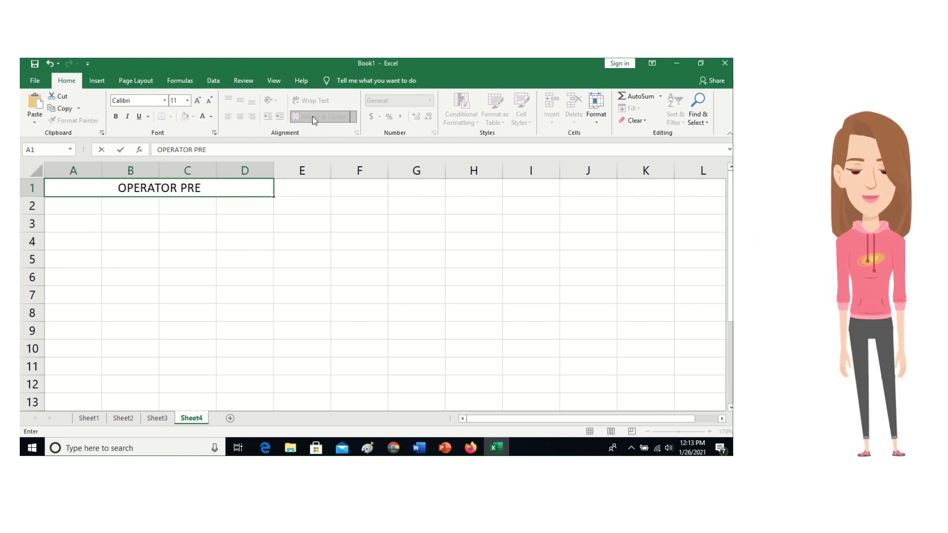
text(CED)
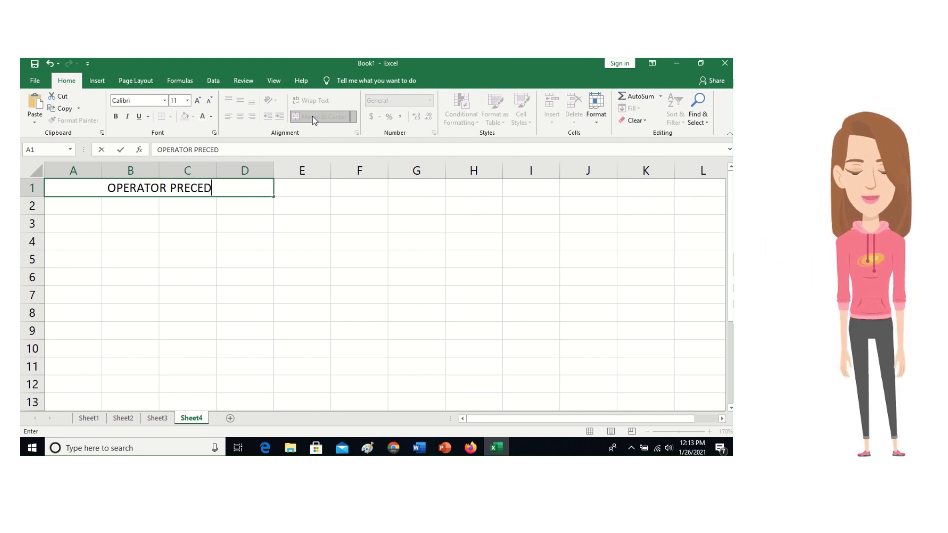
text(E)
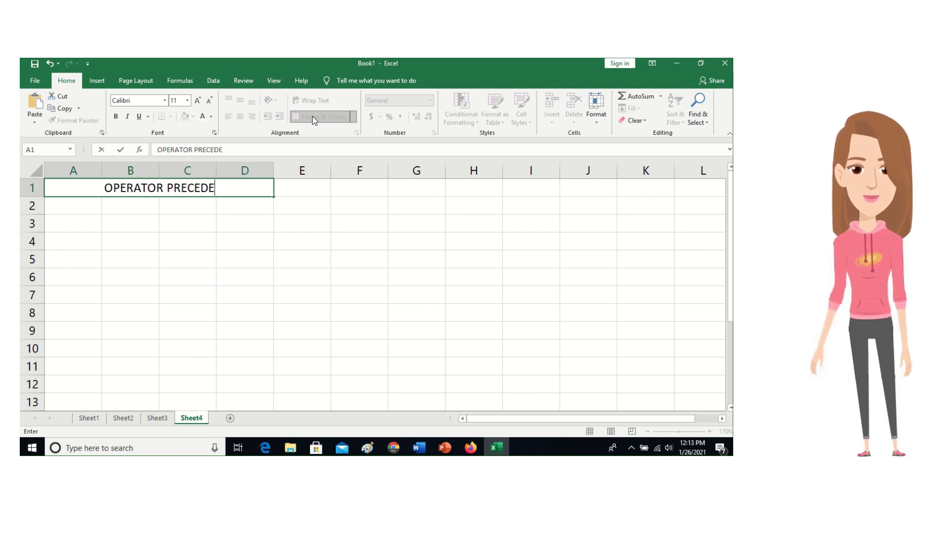
text(NCE)
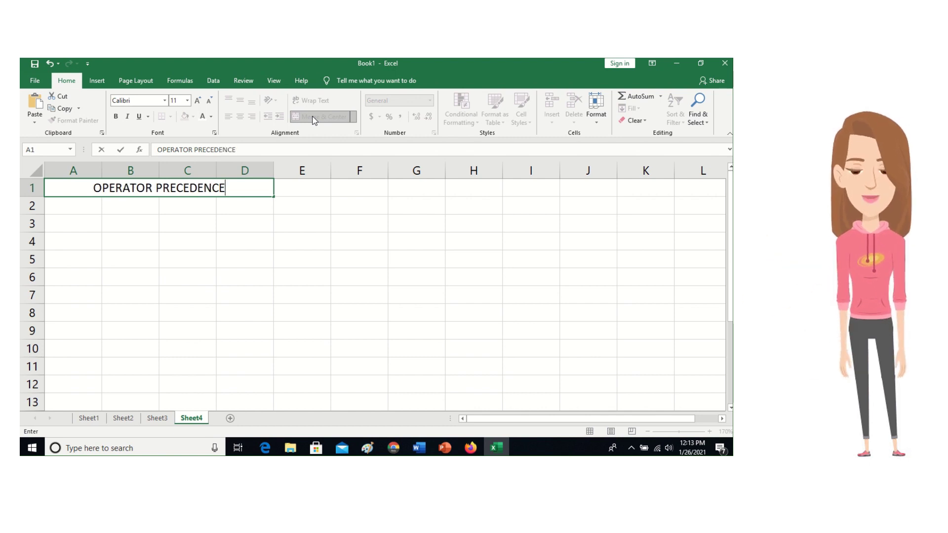
Delete the end of the title in the merged cell A1 and retype it as "OPERATOR PRECEDENCE".
key(BackSpace)
key(BackSpace)
key(BackSpace)
key(BackSpace)
key(BackSpace)
key(BackSpace)
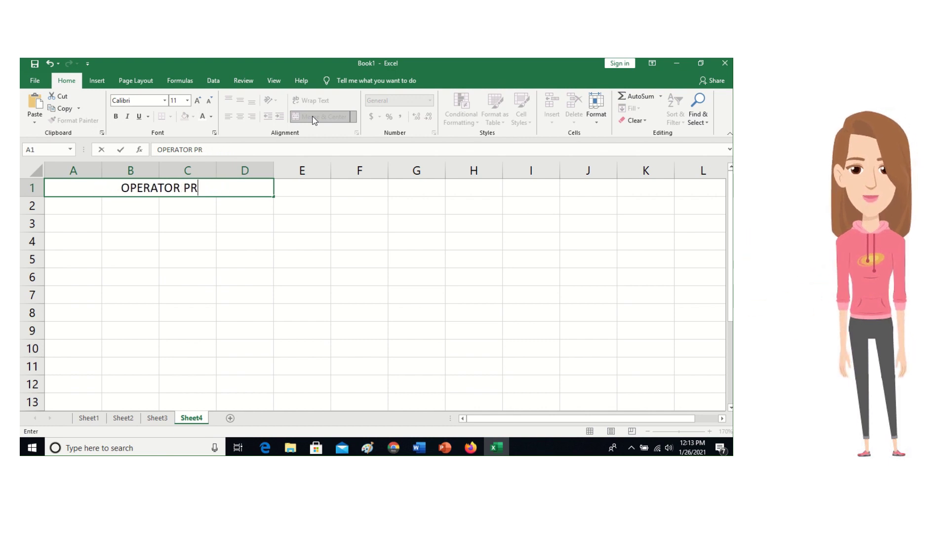
text(ECED)
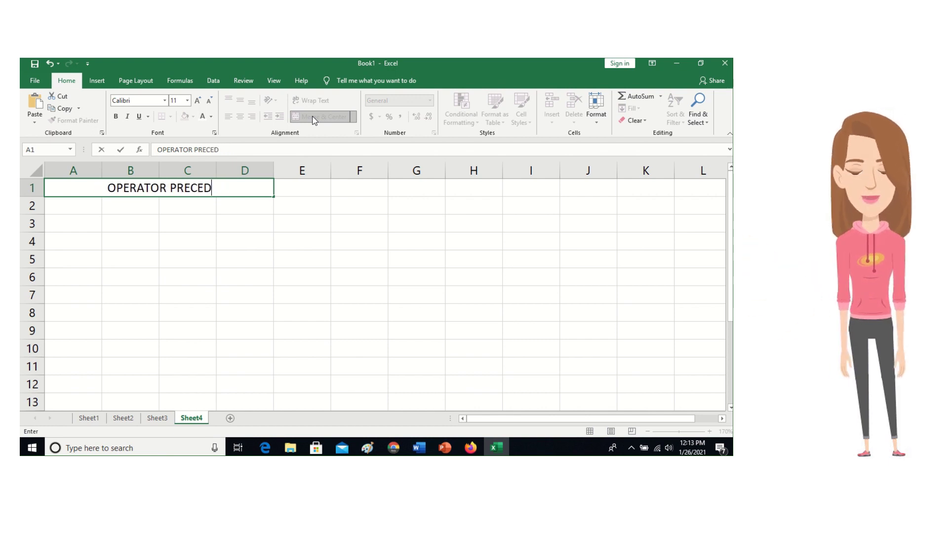
text(ENCE)
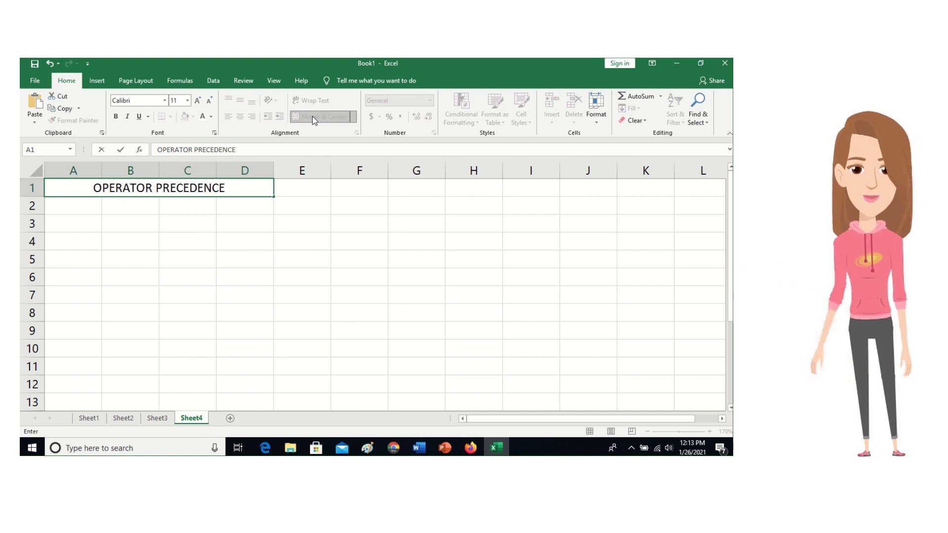
Merge and center cells A2 and B2 below the title.
click(68, 204)
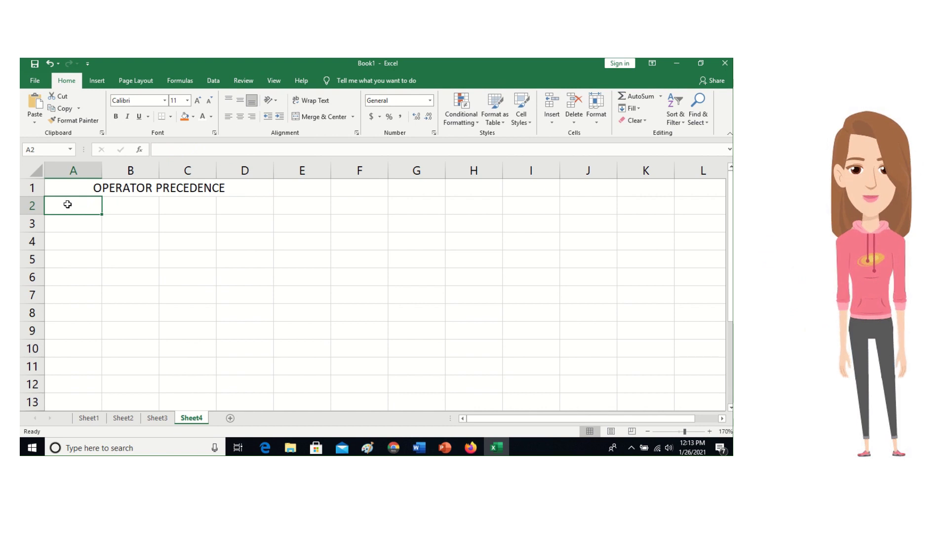
drag(68, 205, 116, 205)
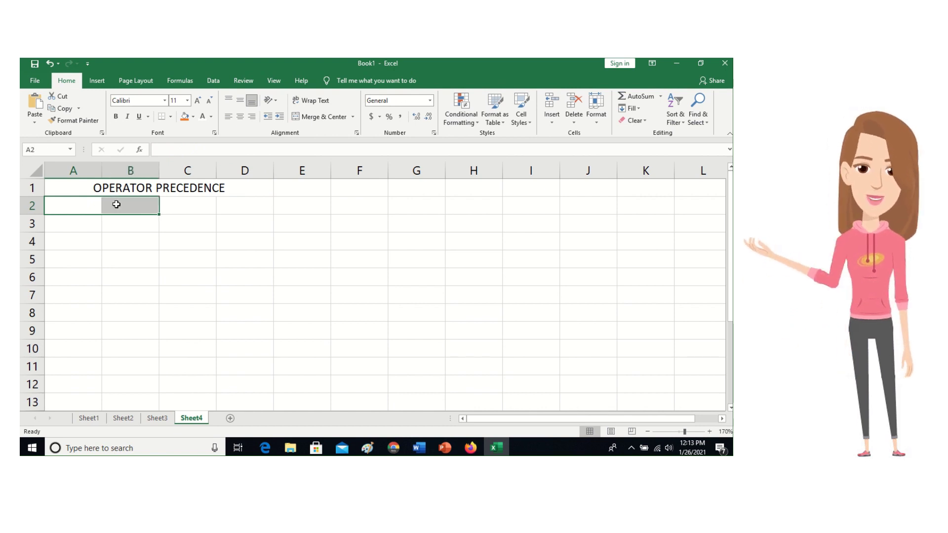
click(326, 117)
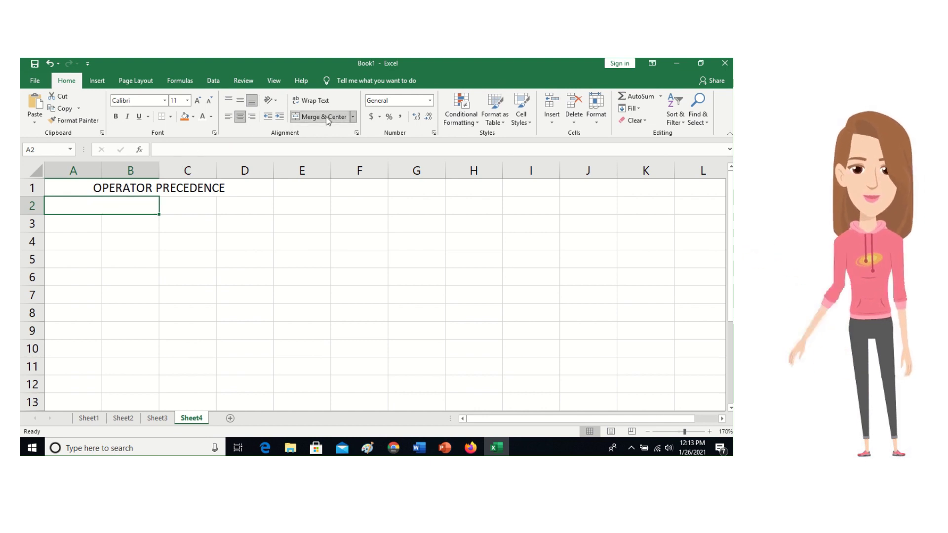
text(pARAN)
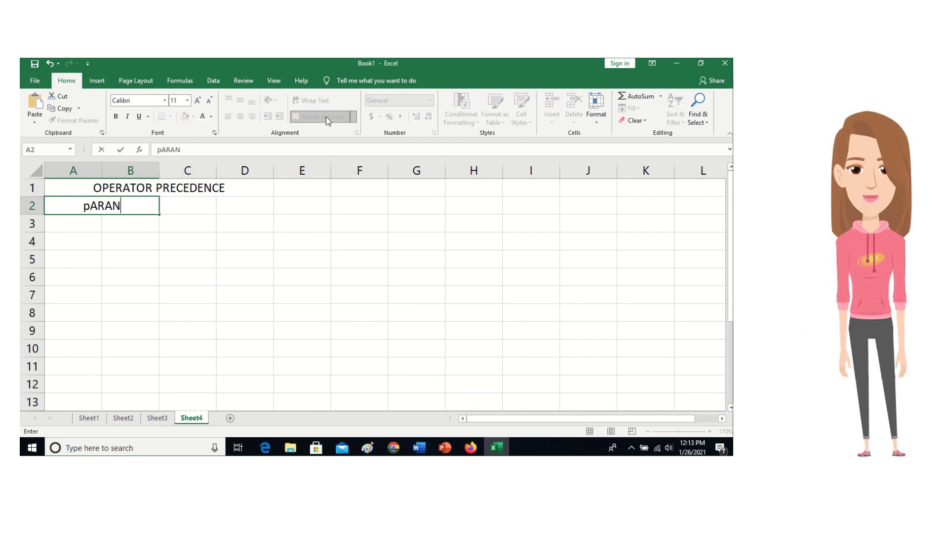
text(THESIS)
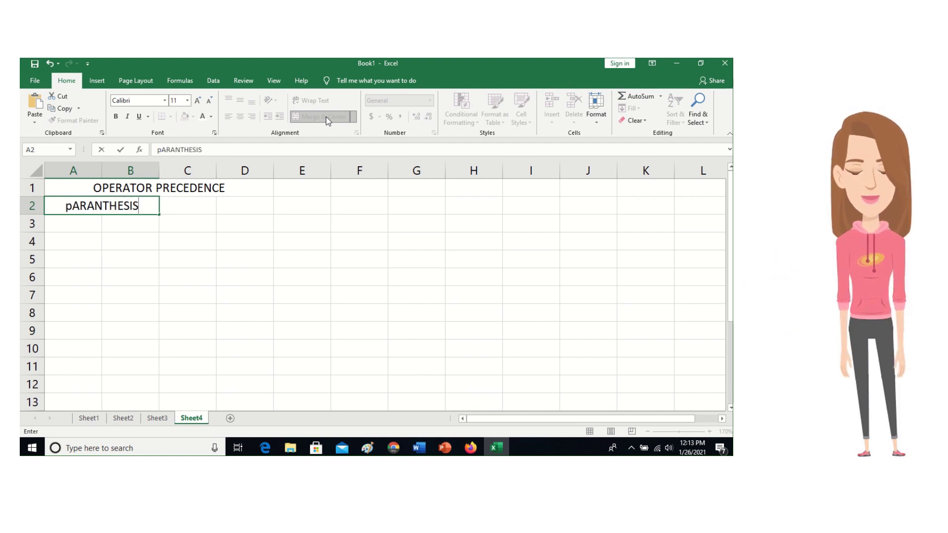
key(BackSpace)
key(BackSpace)
key(BackSpace)
key(BackSpace)
key(BackSpace)
key(BackSpace)
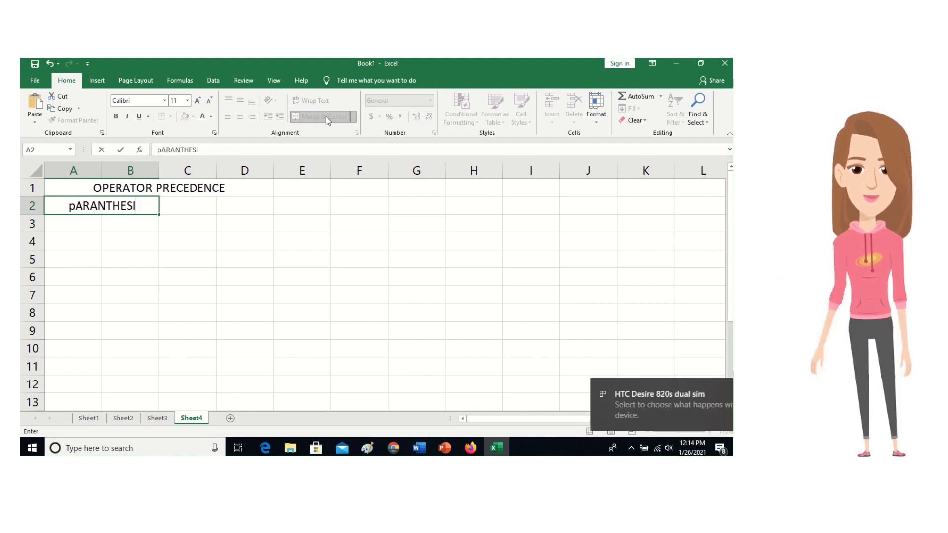
key(BackSpace)
key(BackSpace)
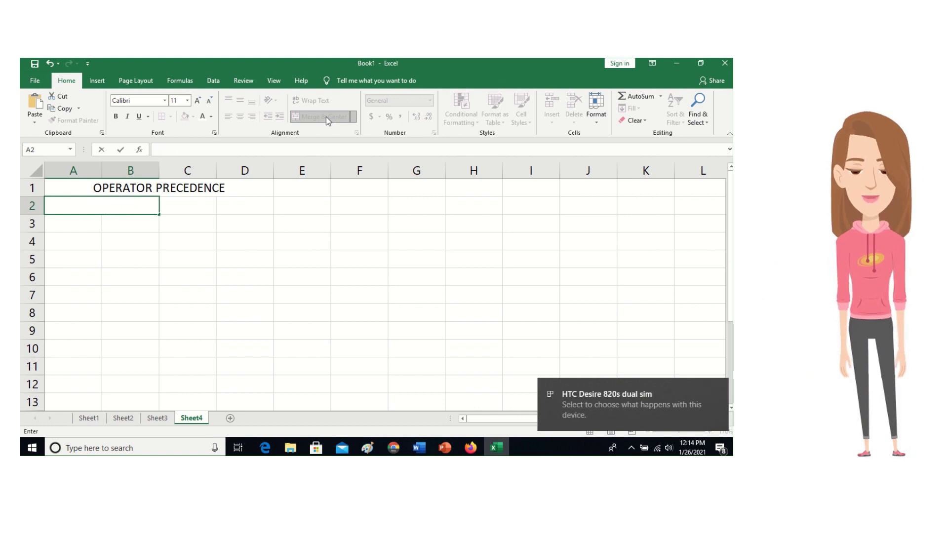
Enter the label "Paranthesis" in the merged cell A2.
text(Pa)
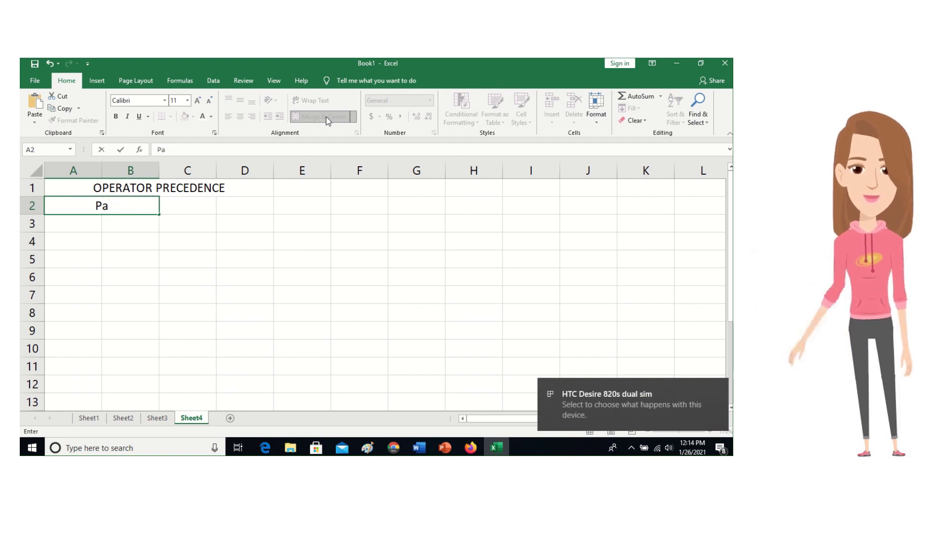
text(ranthe)
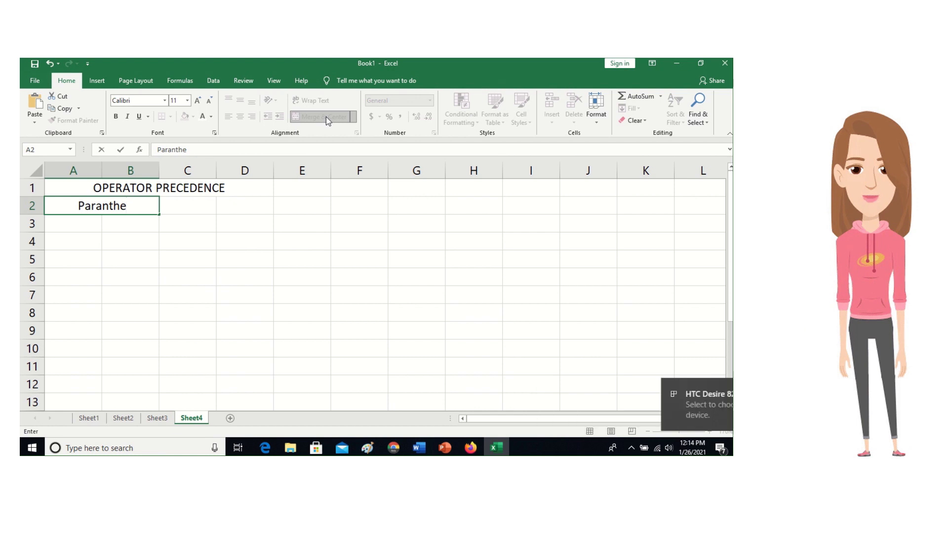
text(sis)
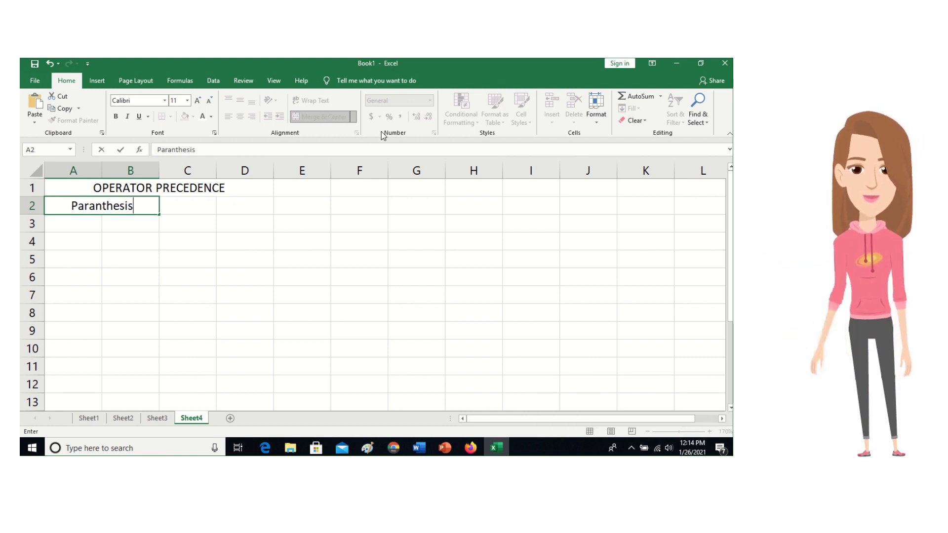
click(203, 206)
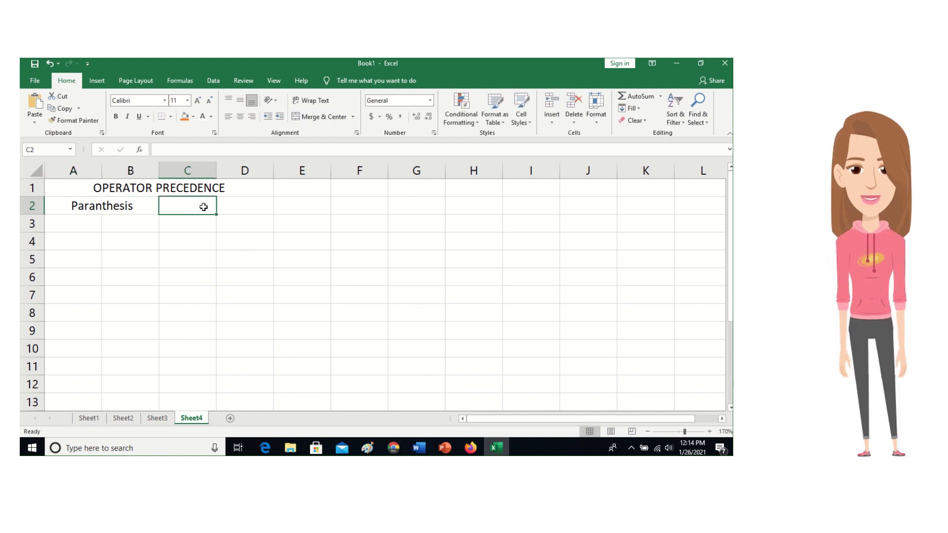
Enter the formula =5+5*2 in cell D2 and reselect the cell to check its formula.
click(231, 207)
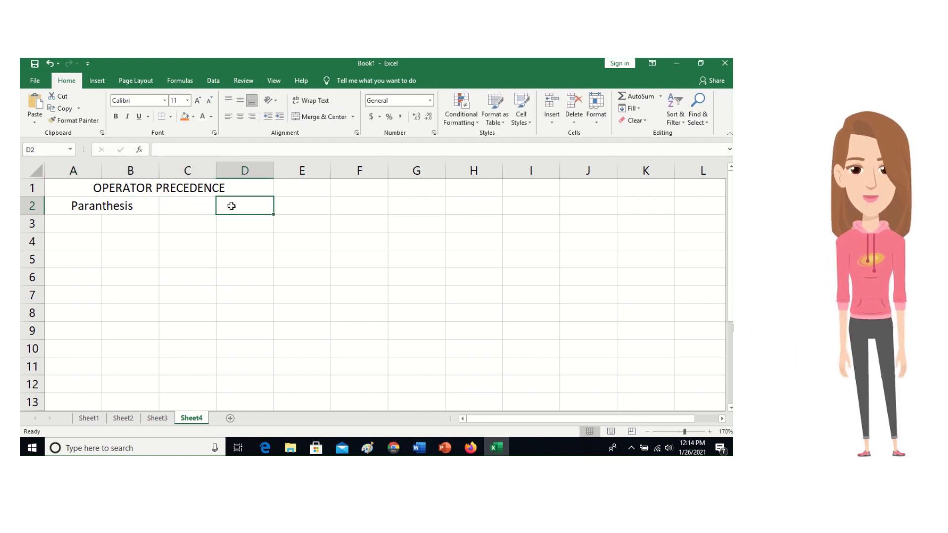
text(=)
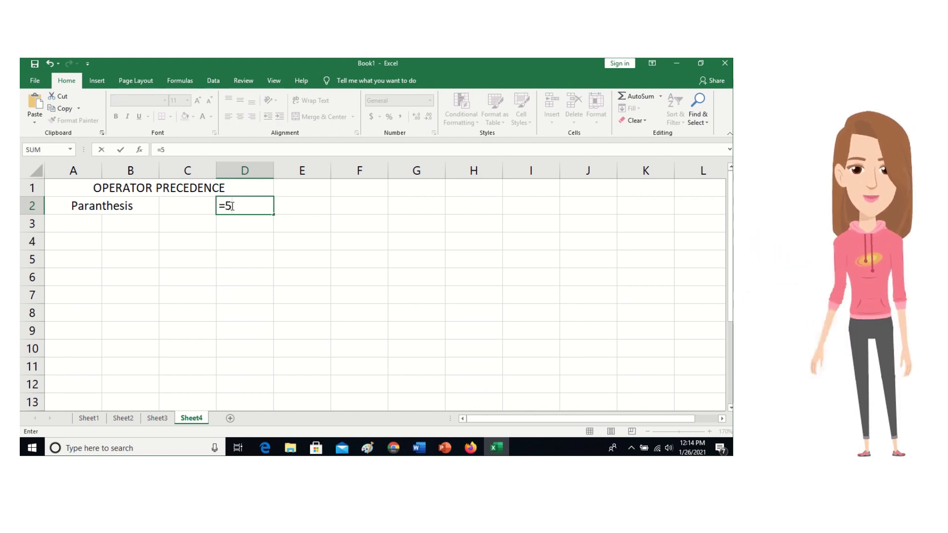
text(5+5)
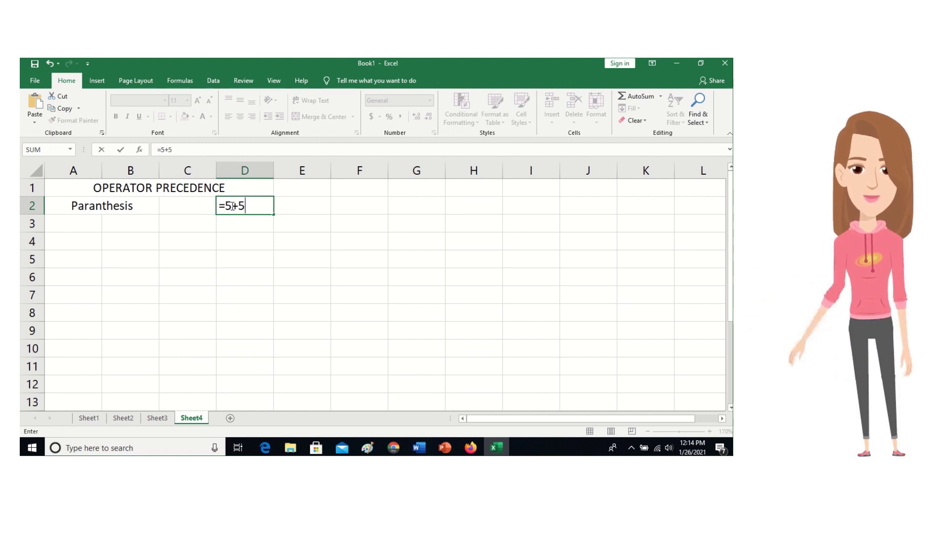
text(*)
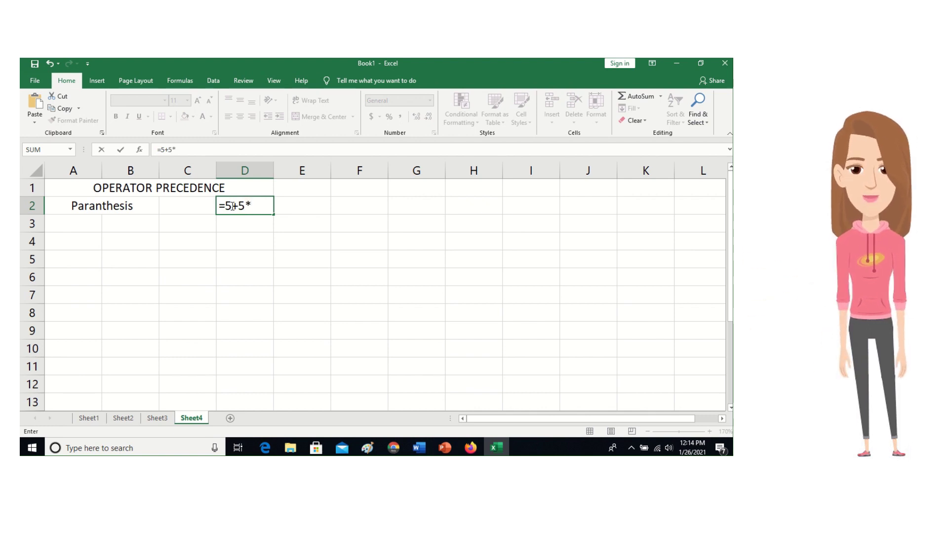
text(2)
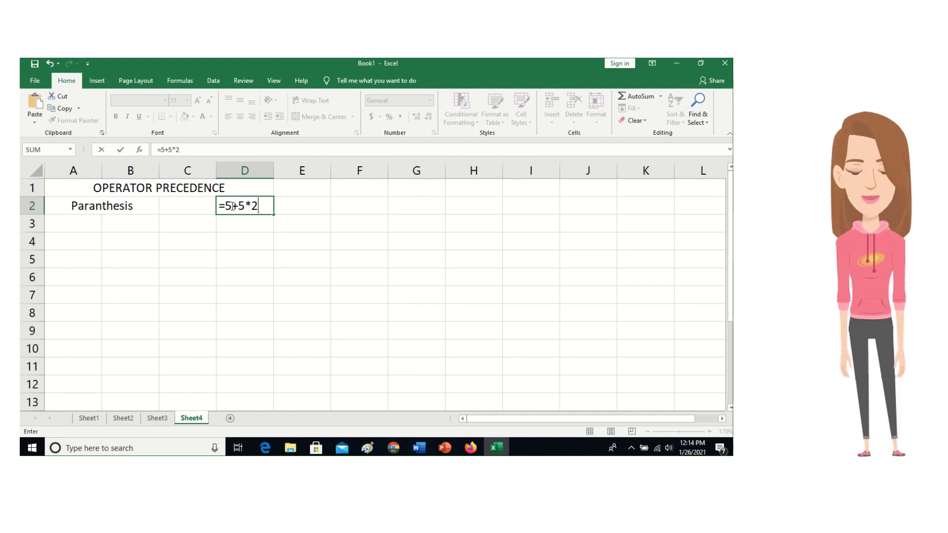
key(Return)
click(231, 206)
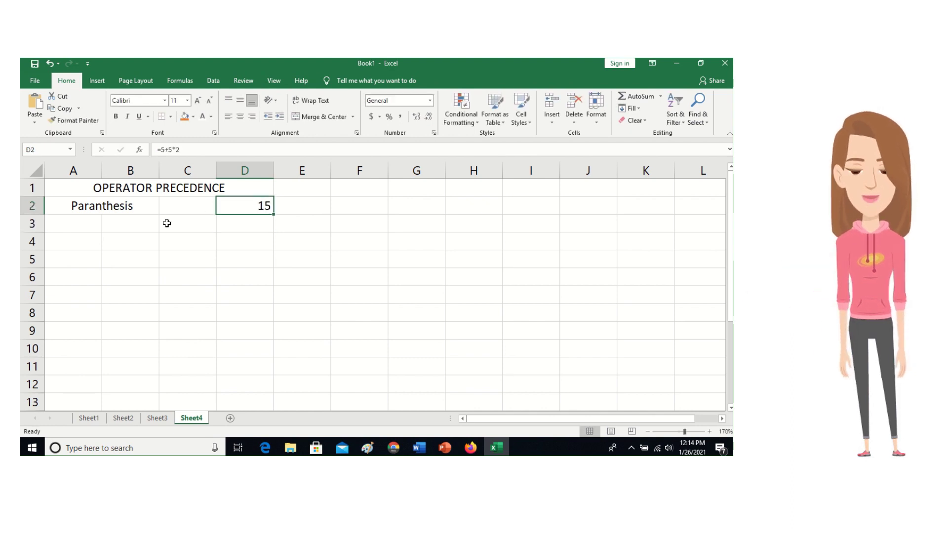
Merge and center cells A3 and B3 and write the label "Exponent(^)" in the merged cell.
drag(71, 224, 109, 225)
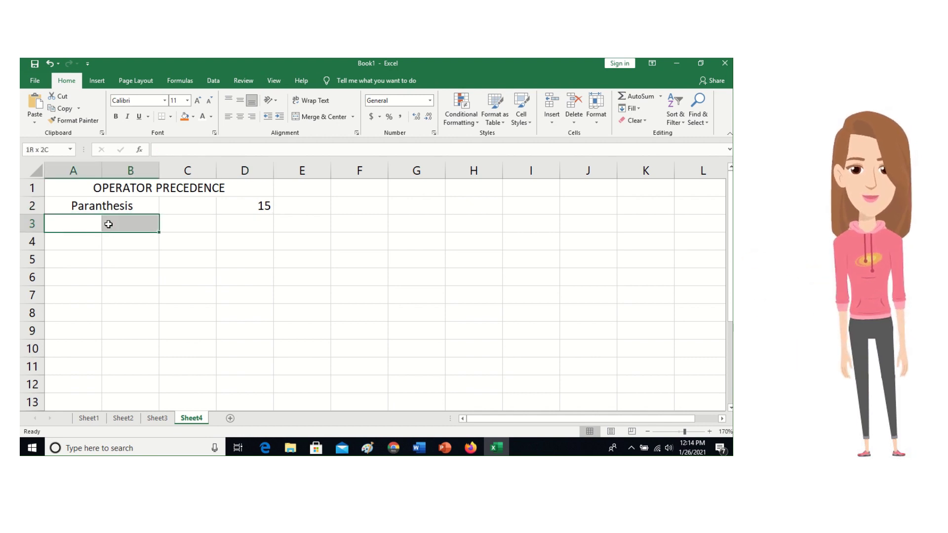
click(322, 117)
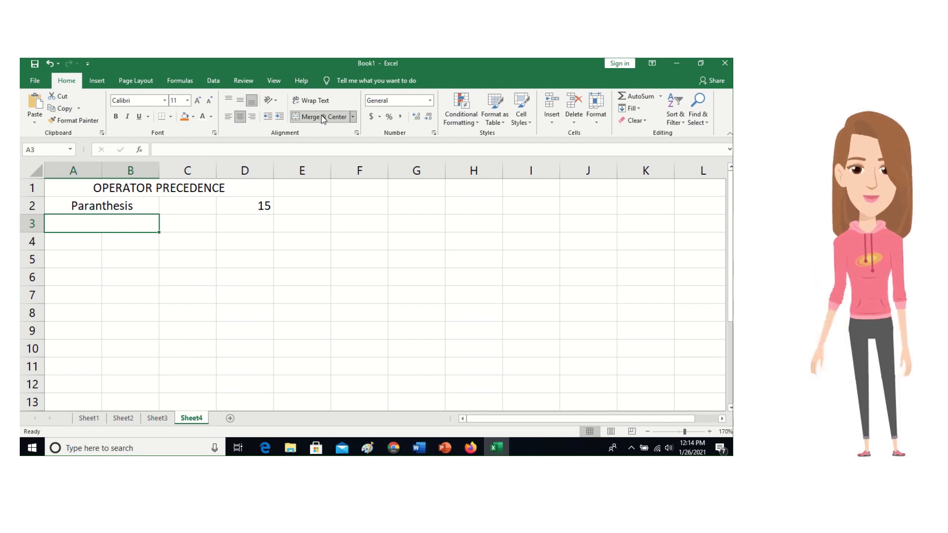
text(Exp)
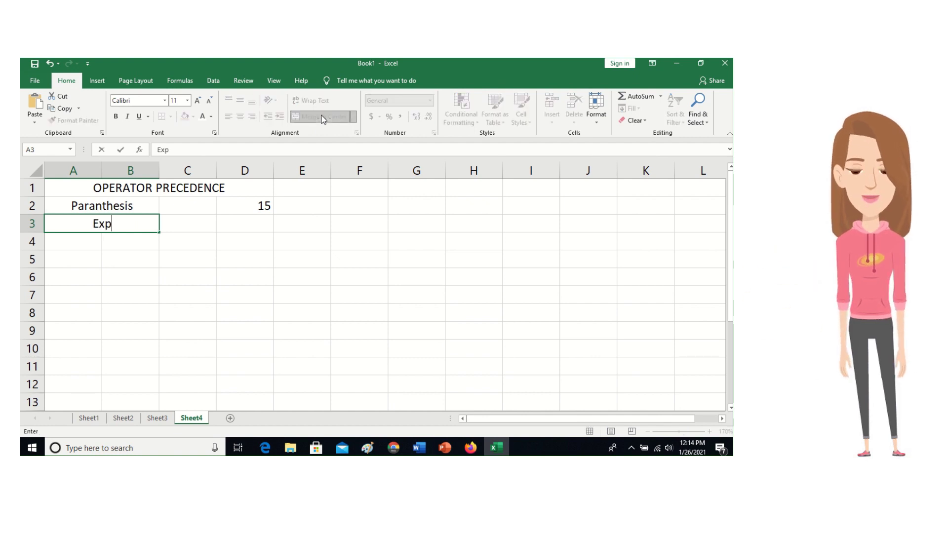
text(onent)
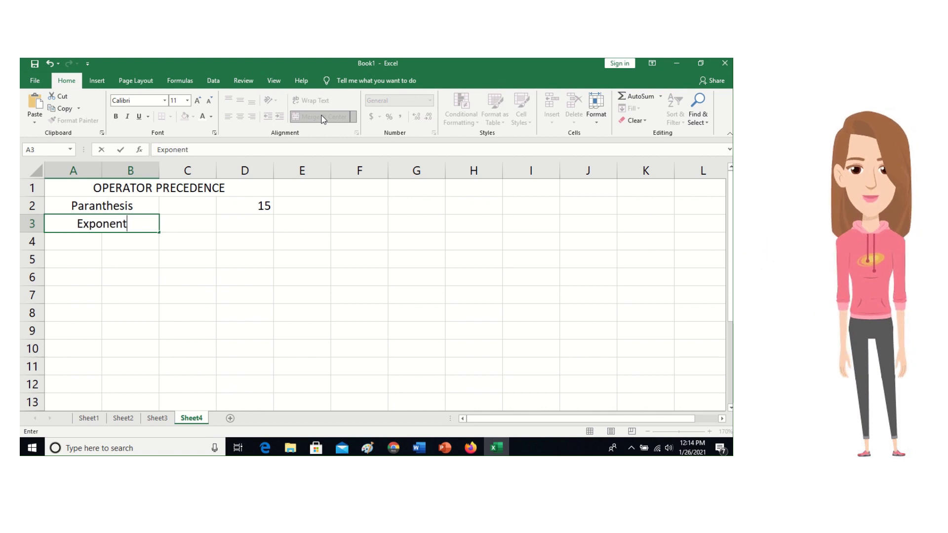
text(()
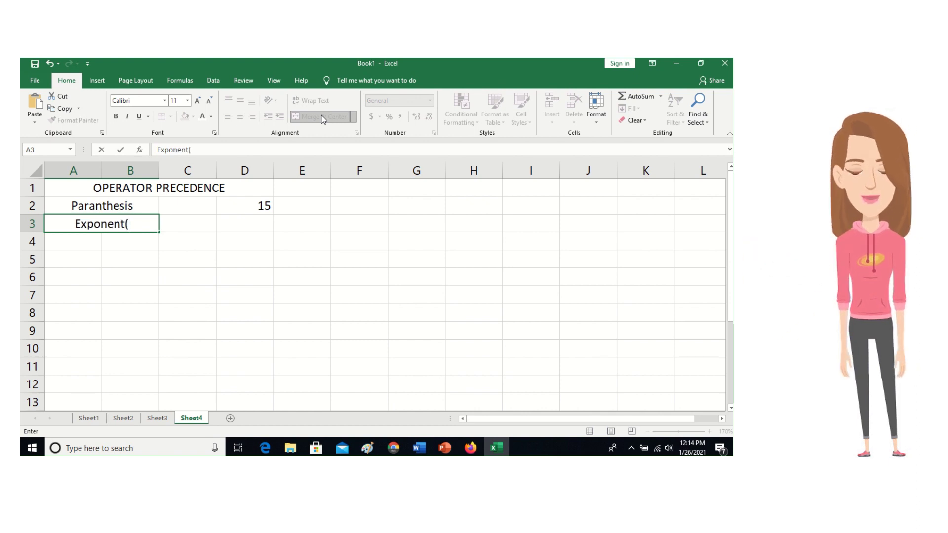
text(^)
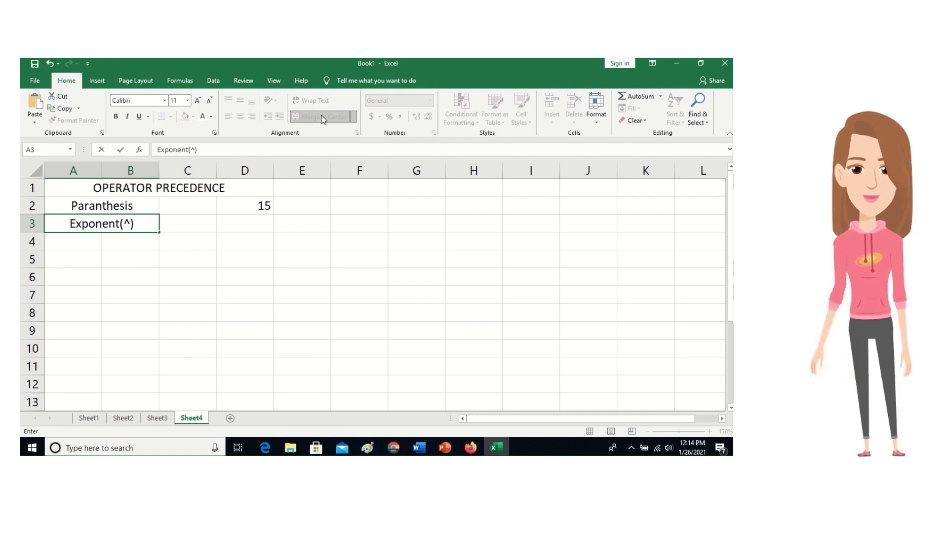
Enter the formula =6+12/4 in cell D3 and reselect the cell to check its formula.
click(252, 222)
text(=6)
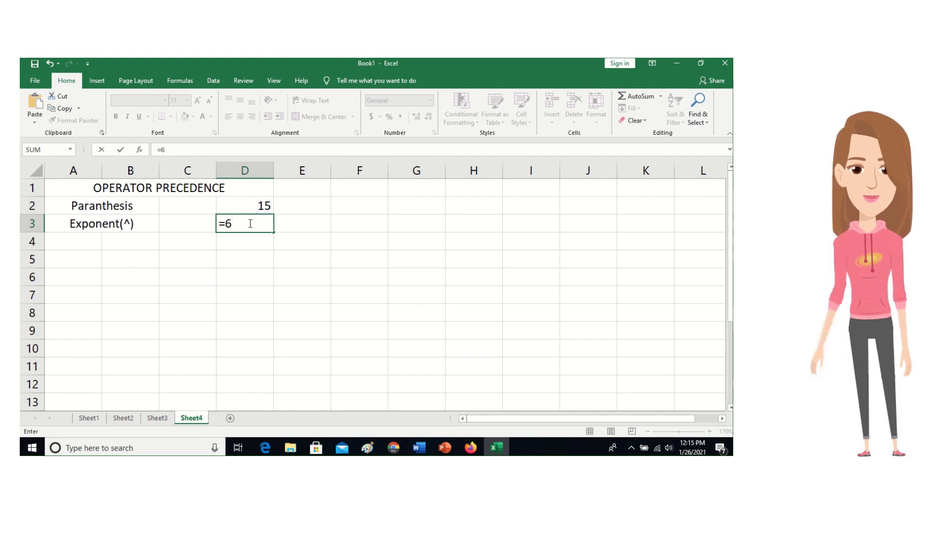
text(+)
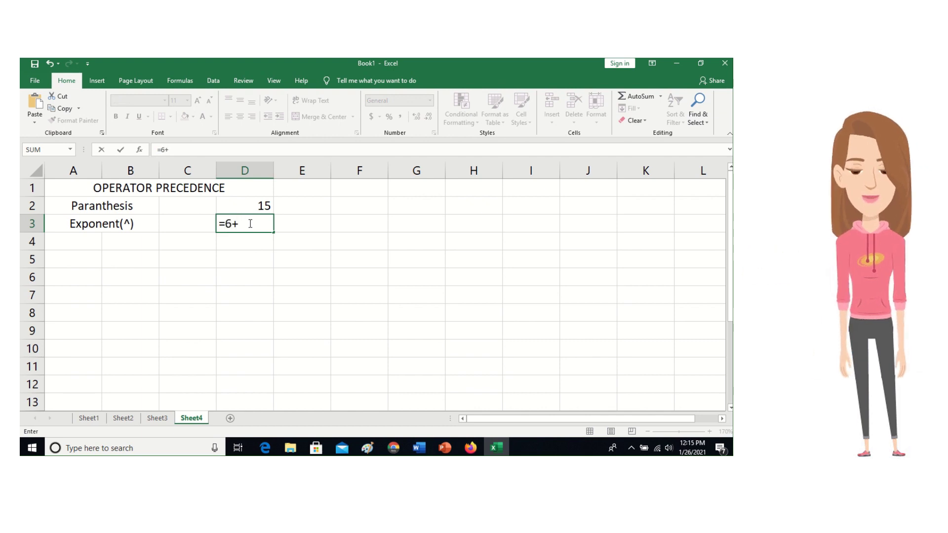
text(12)
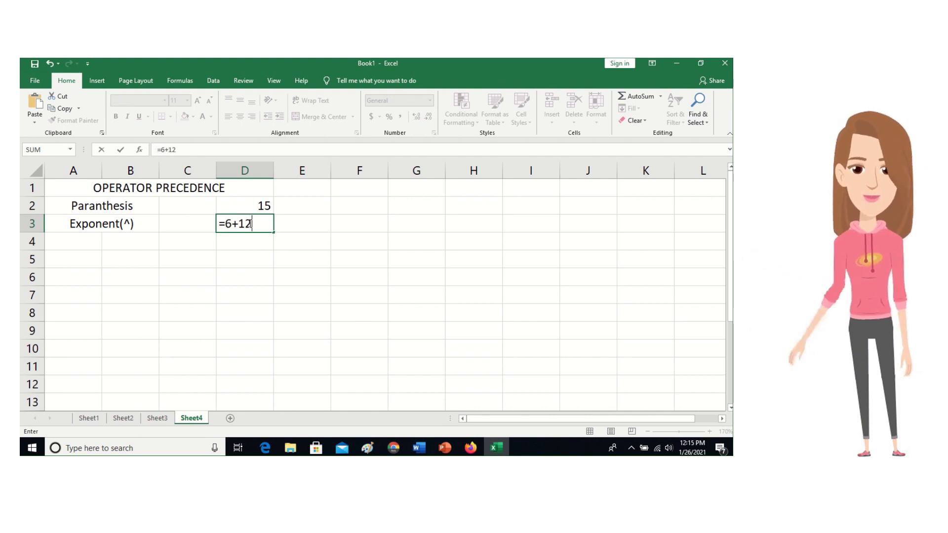
text(/4)
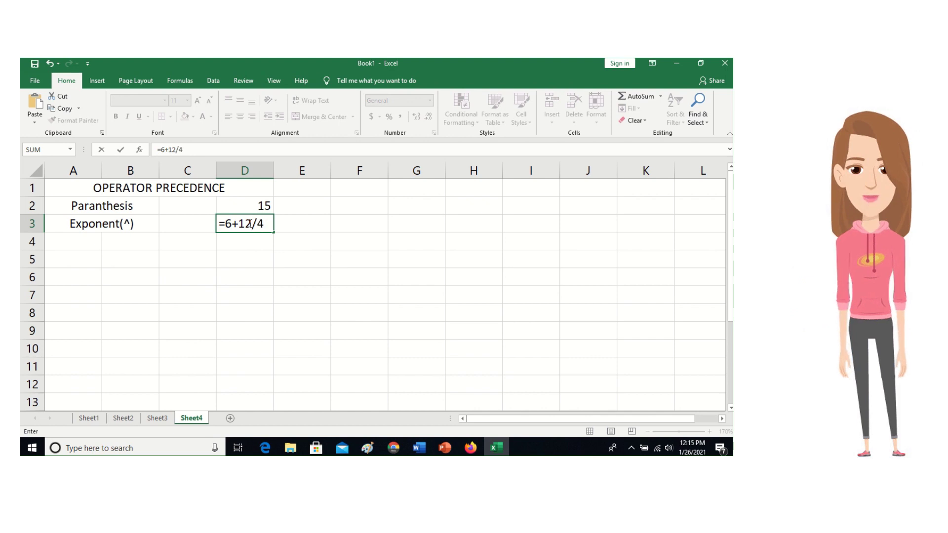
key(Return)
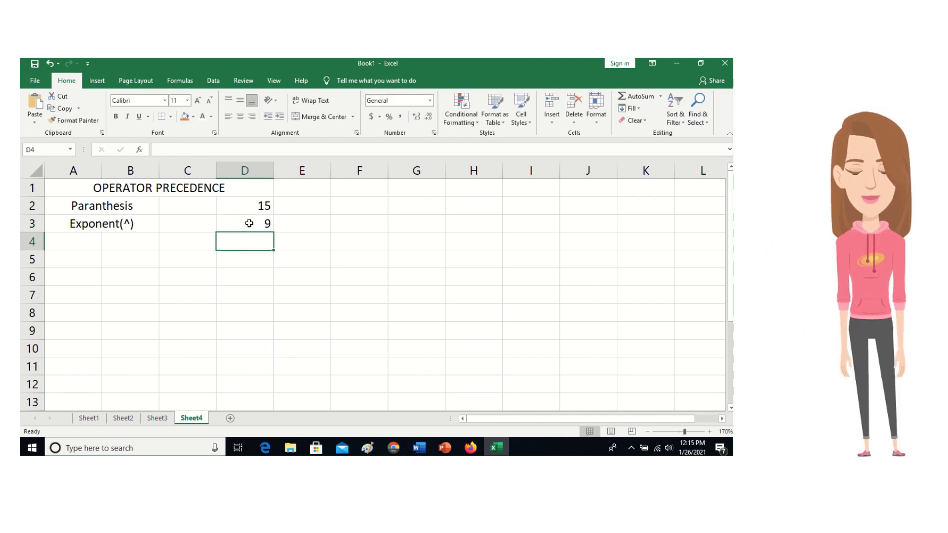
click(250, 223)
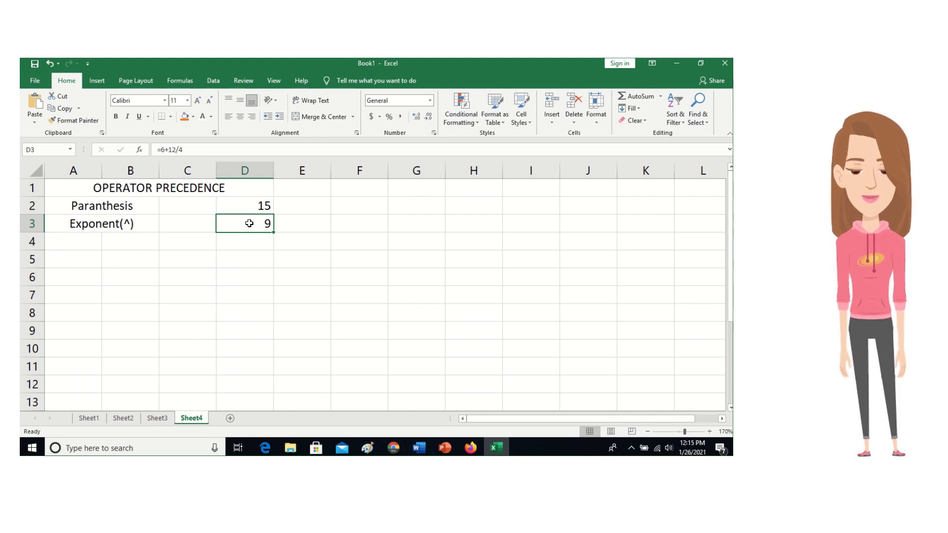
Try to enter the expression (14+7)/3= in cell E3.
click(301, 226)
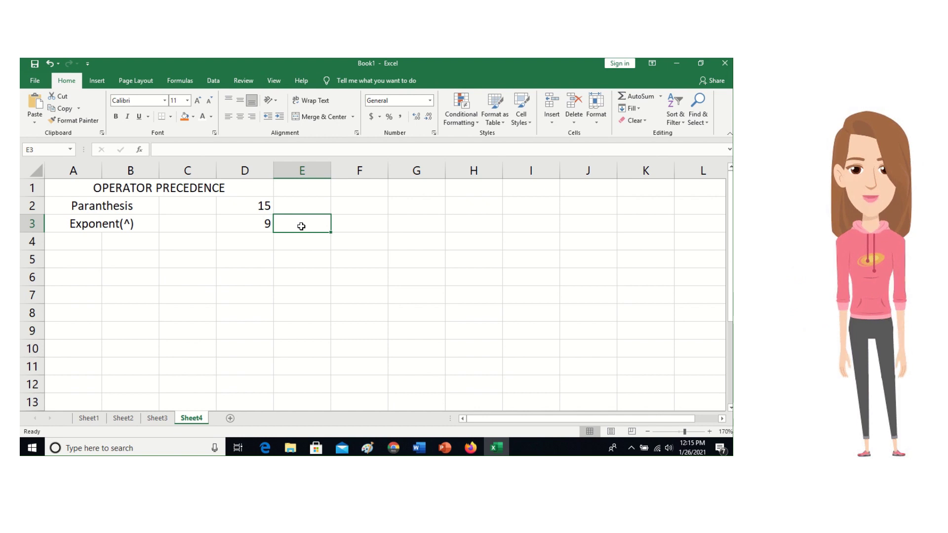
text(=)
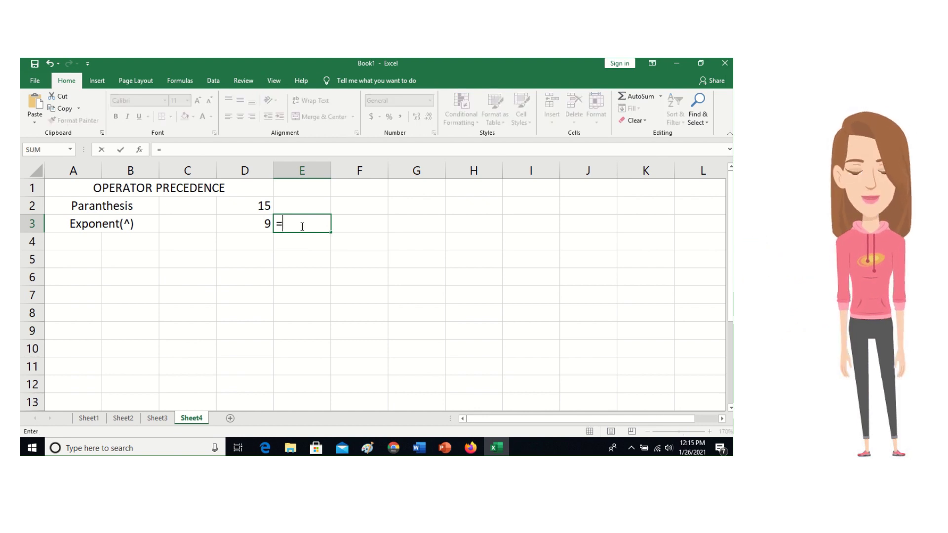
key(Escape)
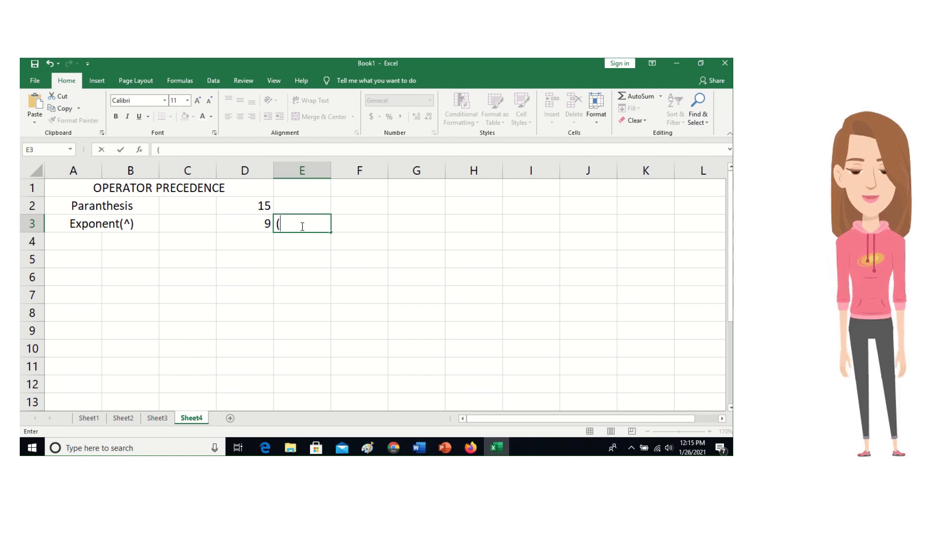
text((12)
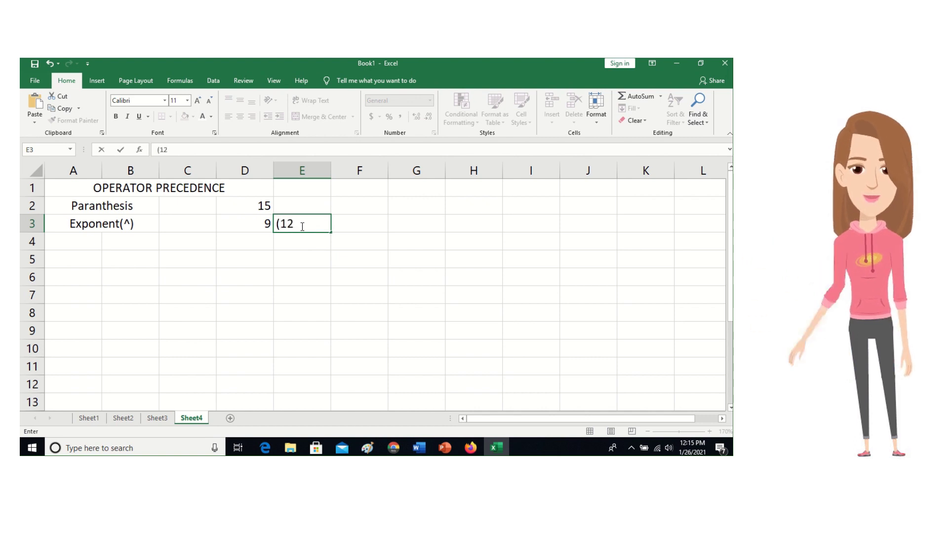
key(BackSpace)
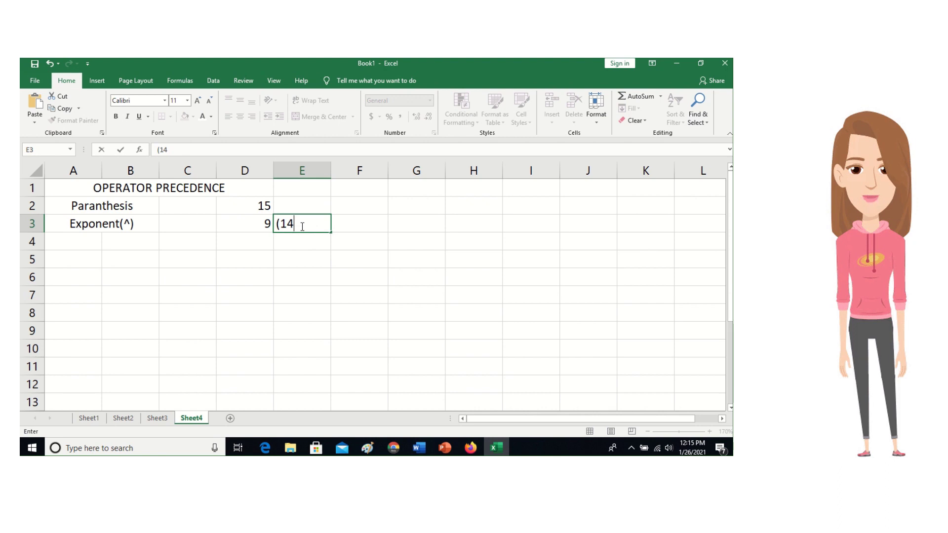
text(4+7))
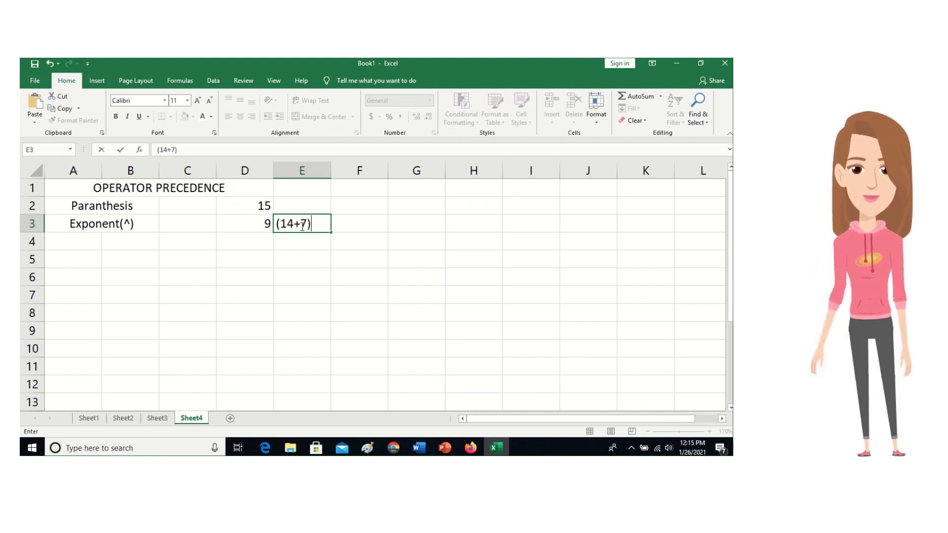
text(/)
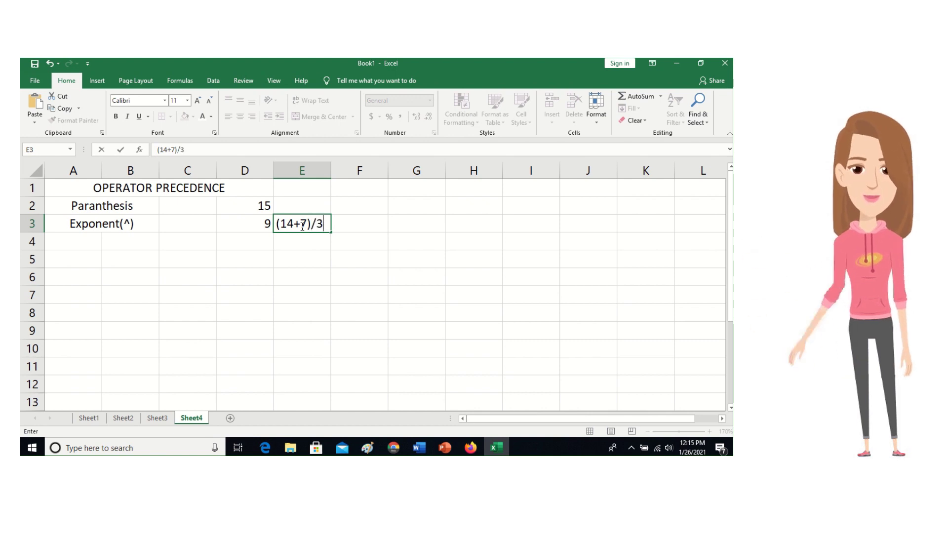
text(3=)
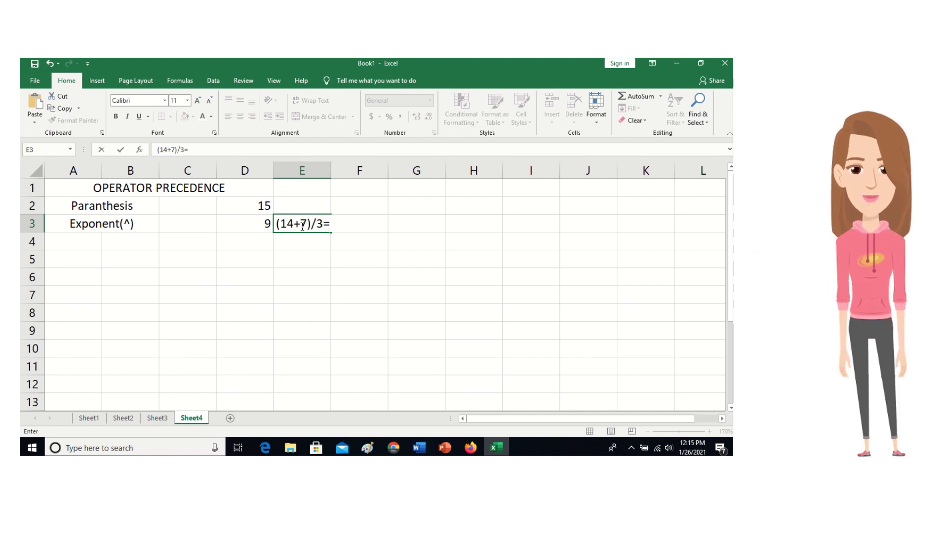
key(Return)
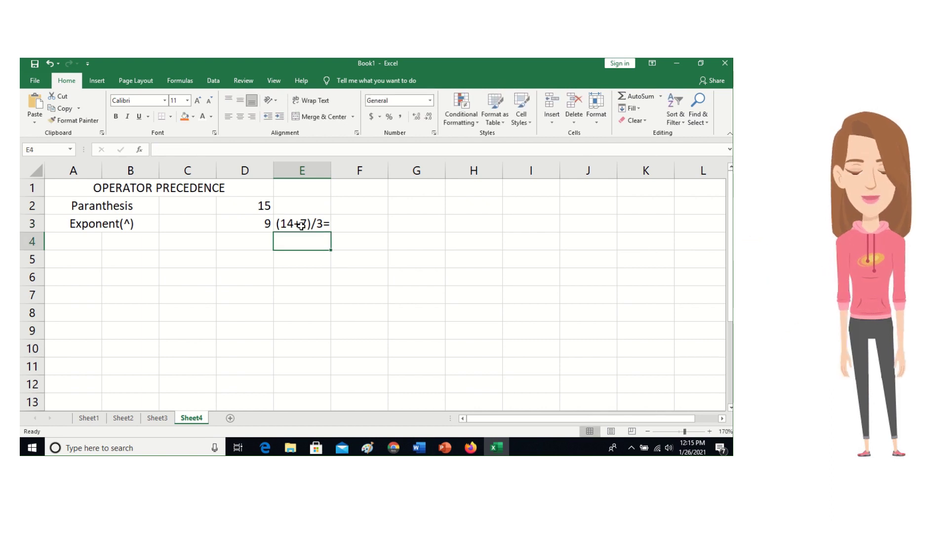
Enter the formula =(14+7)/3 in cell E3 and reselect the cell to check its formula.
click(301, 225)
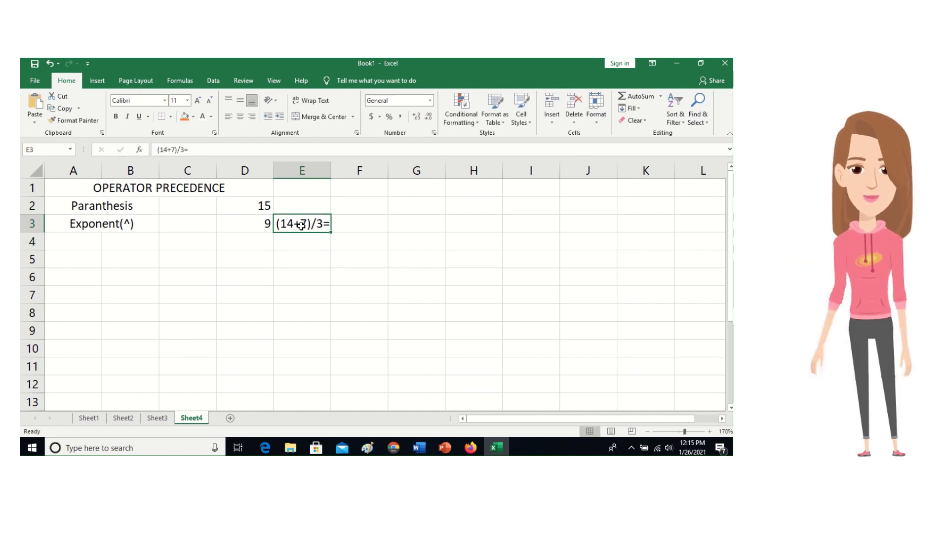
text(=)
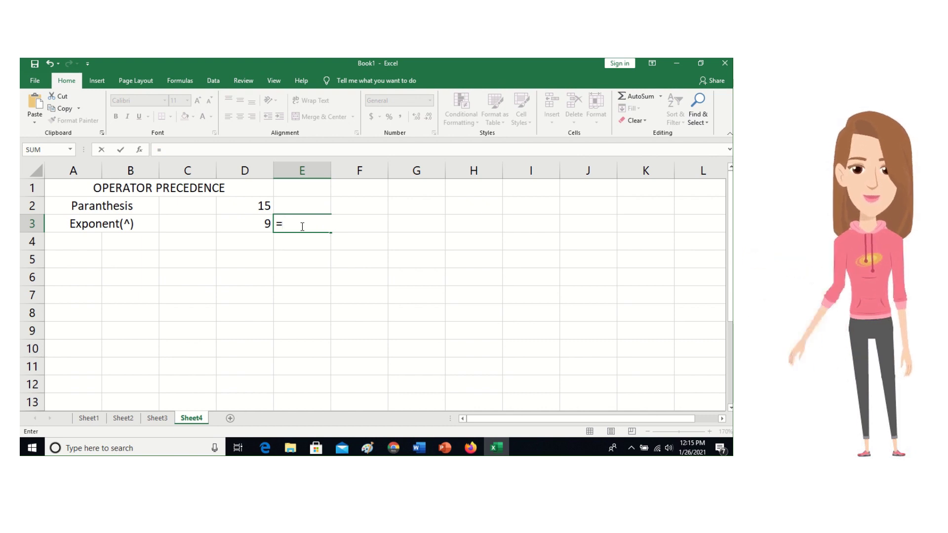
text((14)
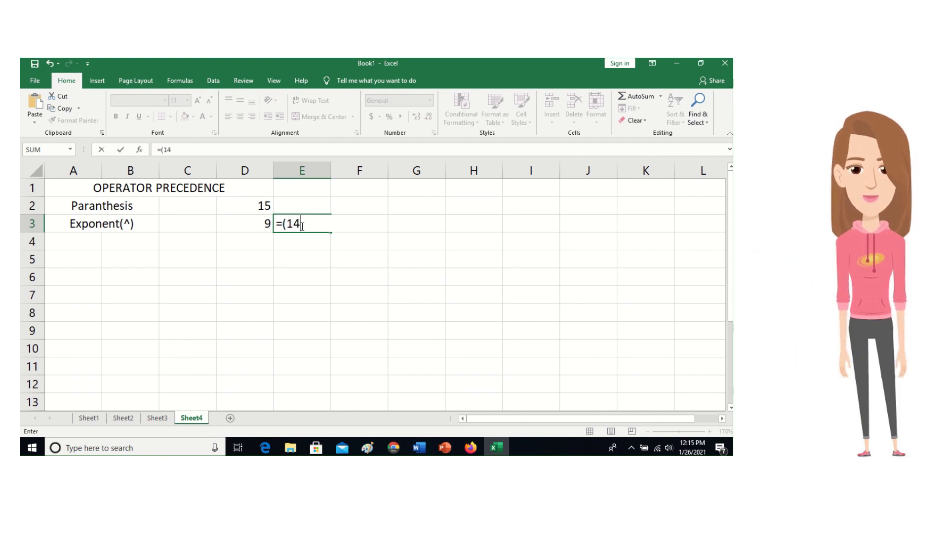
text(+7)
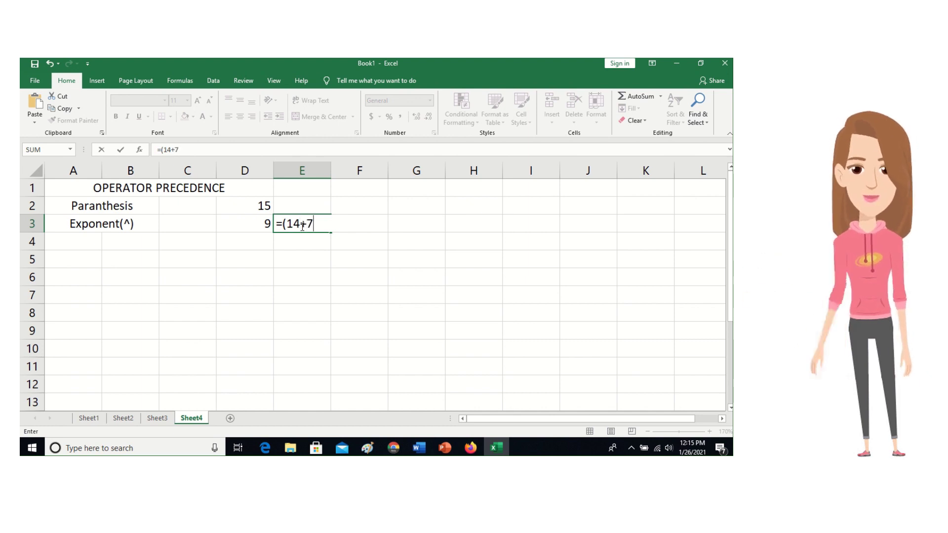
text()/3)
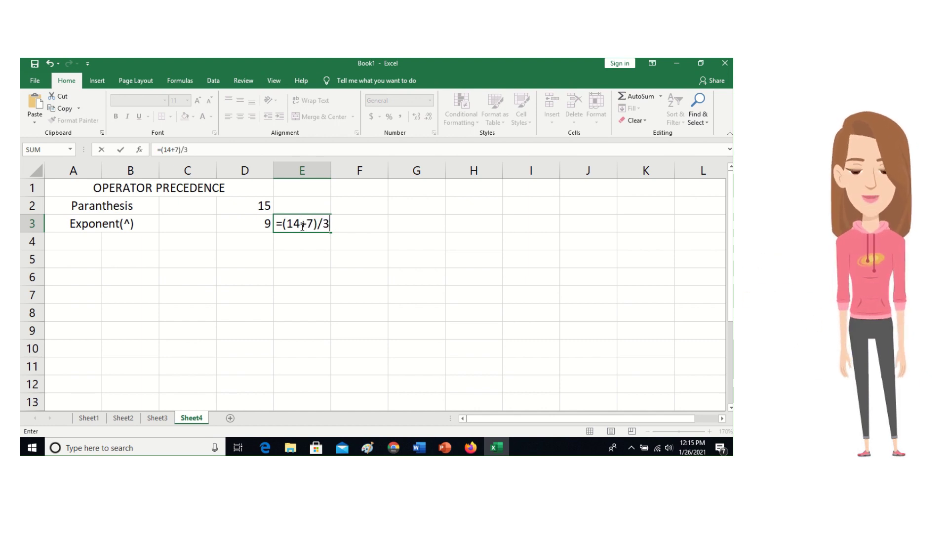
key(Return)
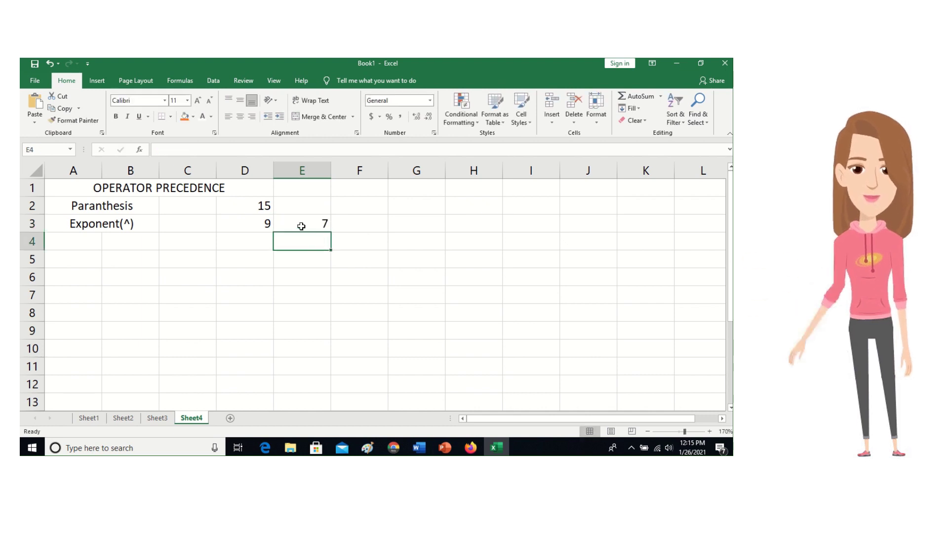
click(301, 226)
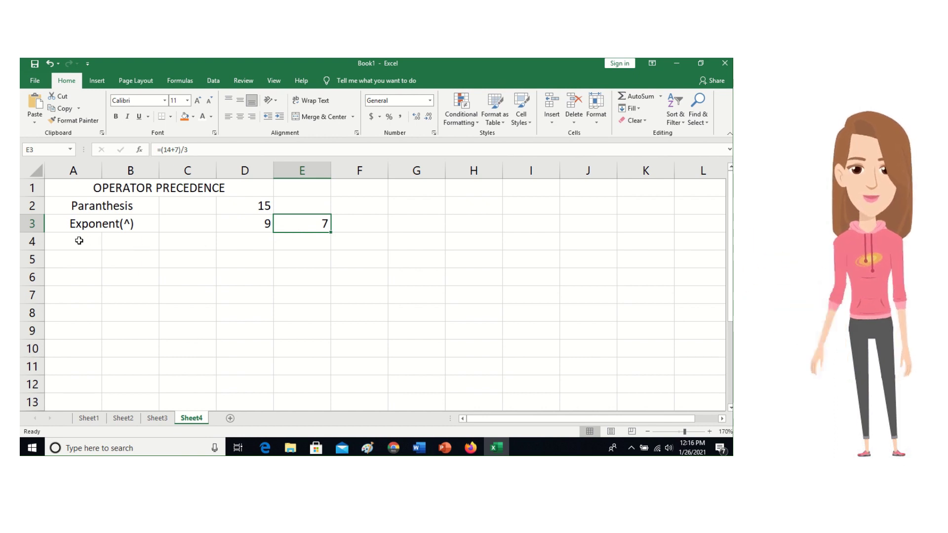
Merge and center cells A4 and B4.
drag(79, 240, 115, 240)
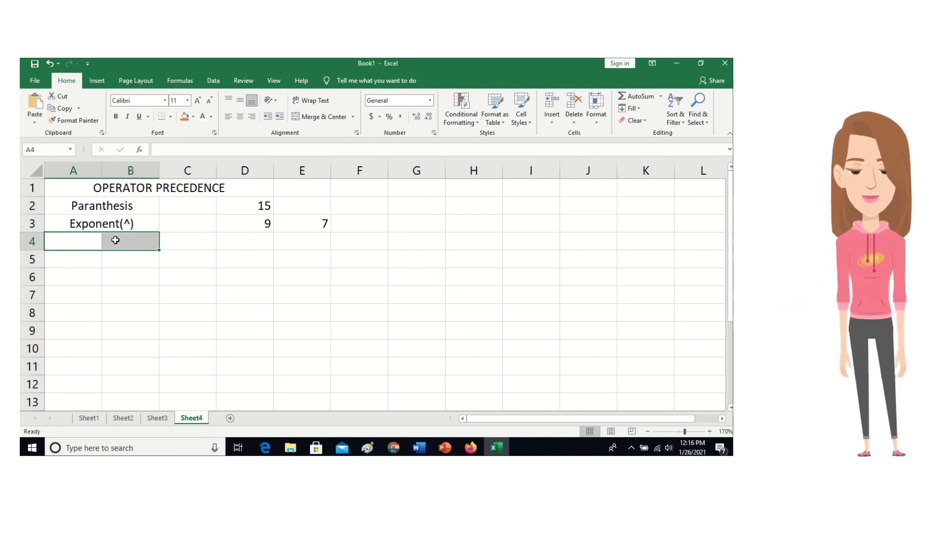
click(314, 118)
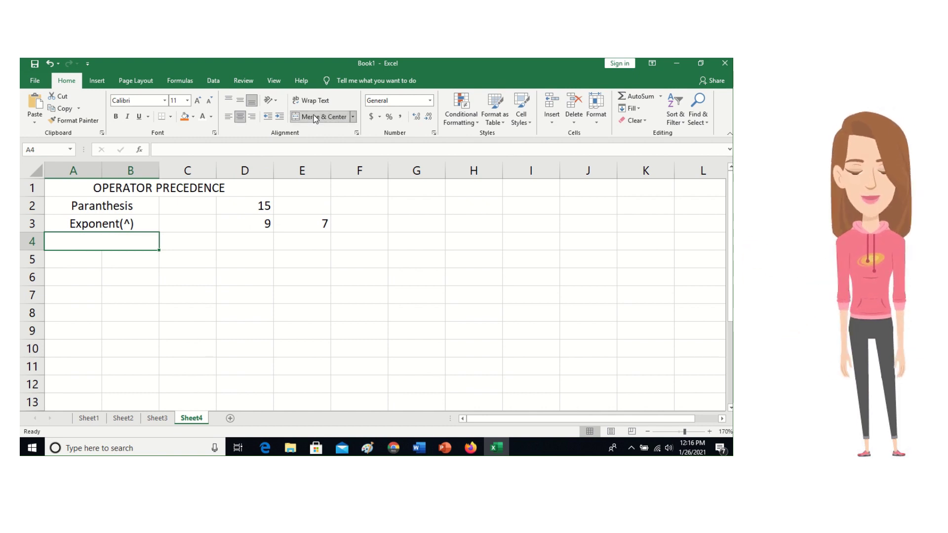
click(194, 247)
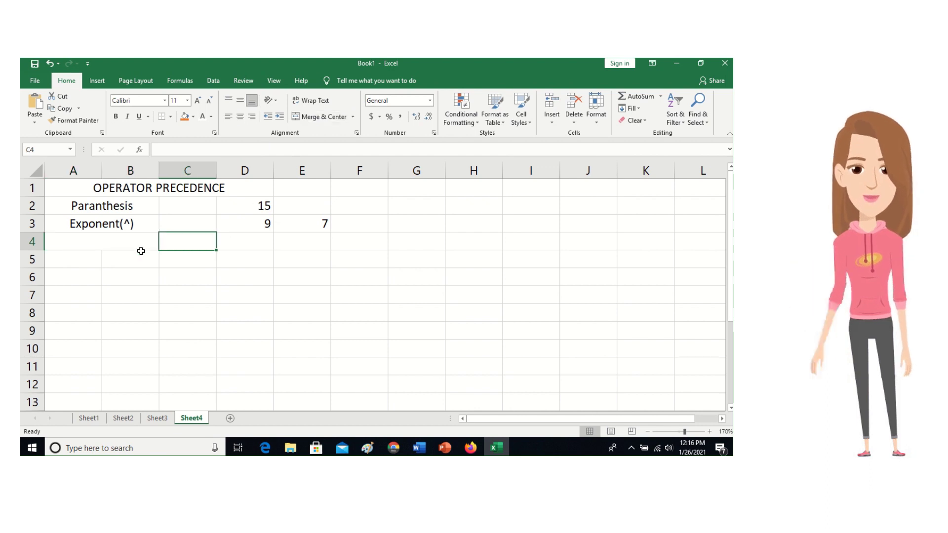
Merge and center cells A4 through C4 and write the label "Multiplication, Division" in the merged cell.
drag(137, 245, 161, 239)
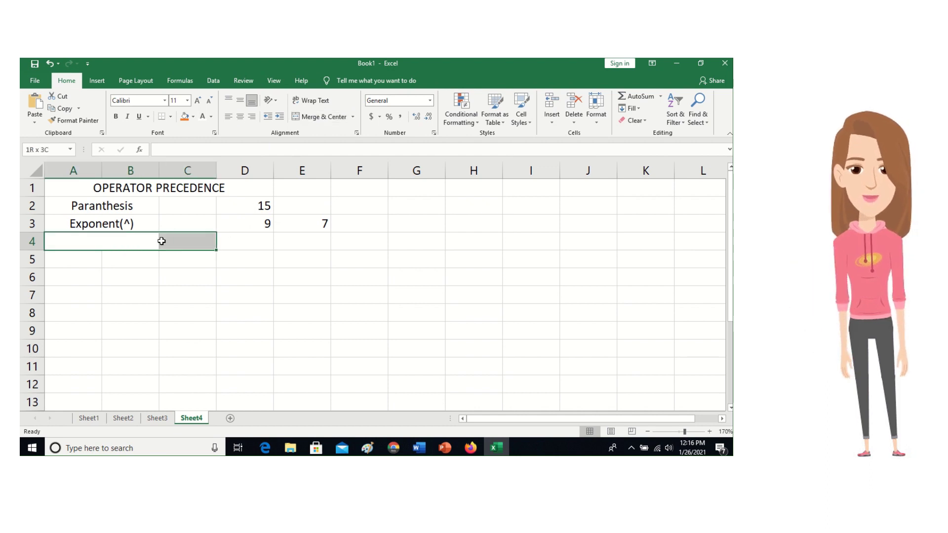
click(316, 118)
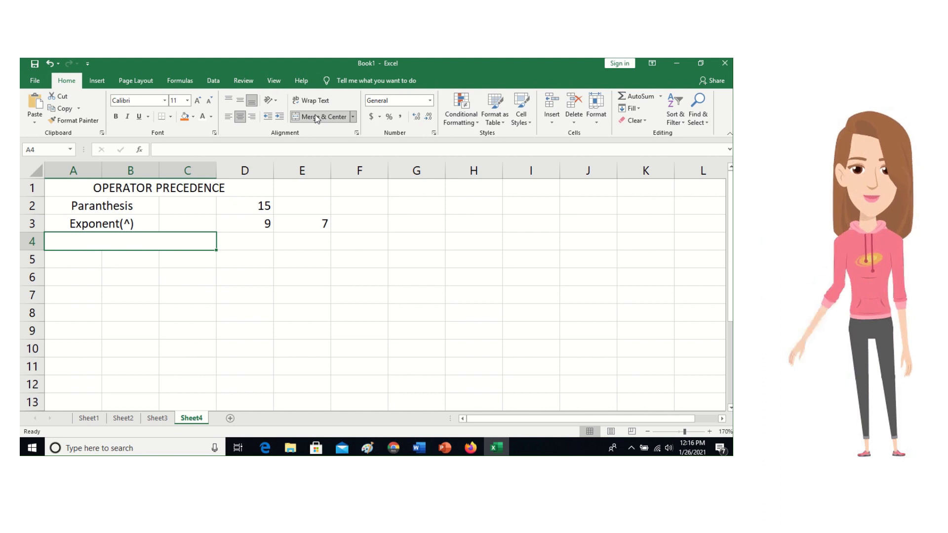
text(Mul)
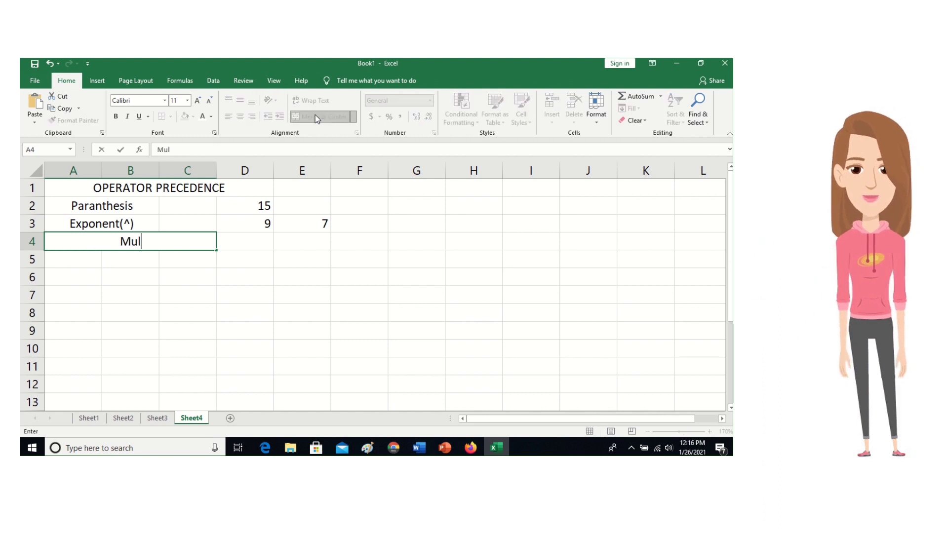
text(tiplic)
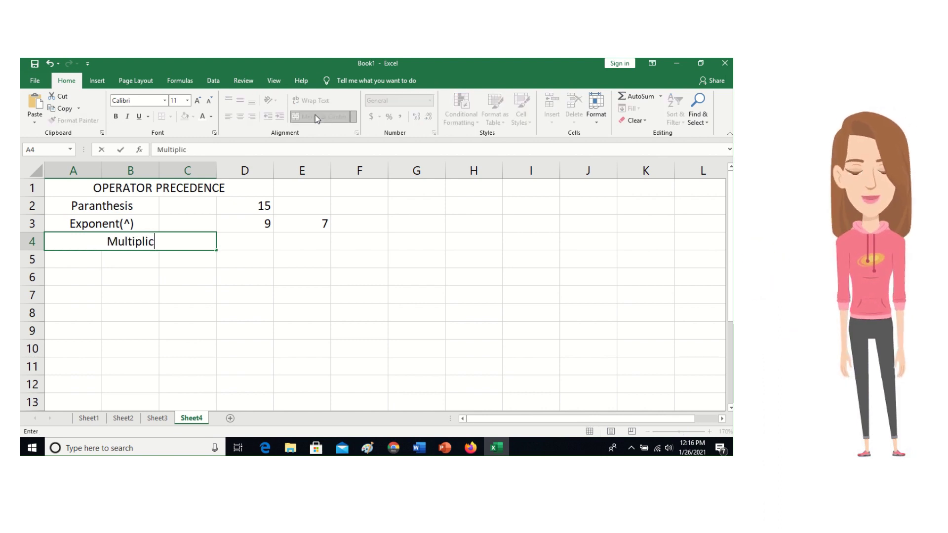
text(ation)
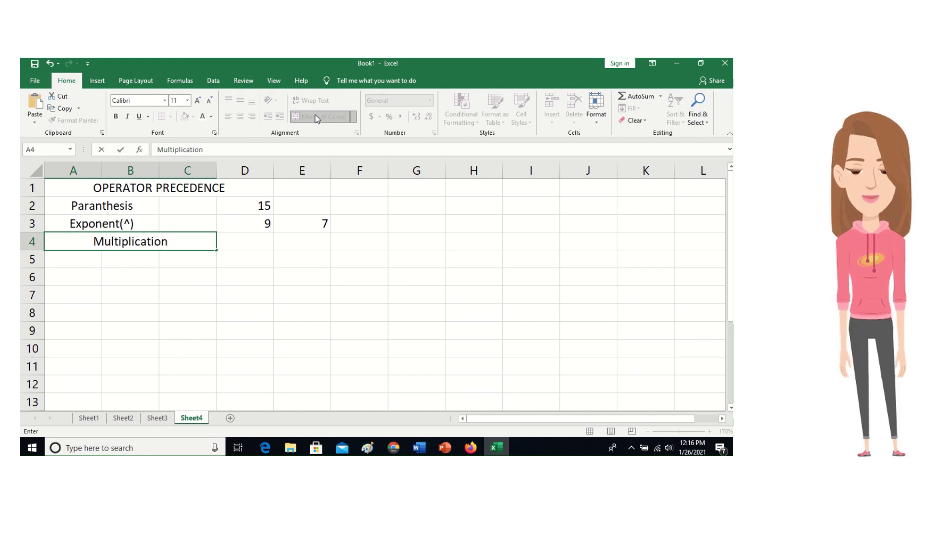
text(,)
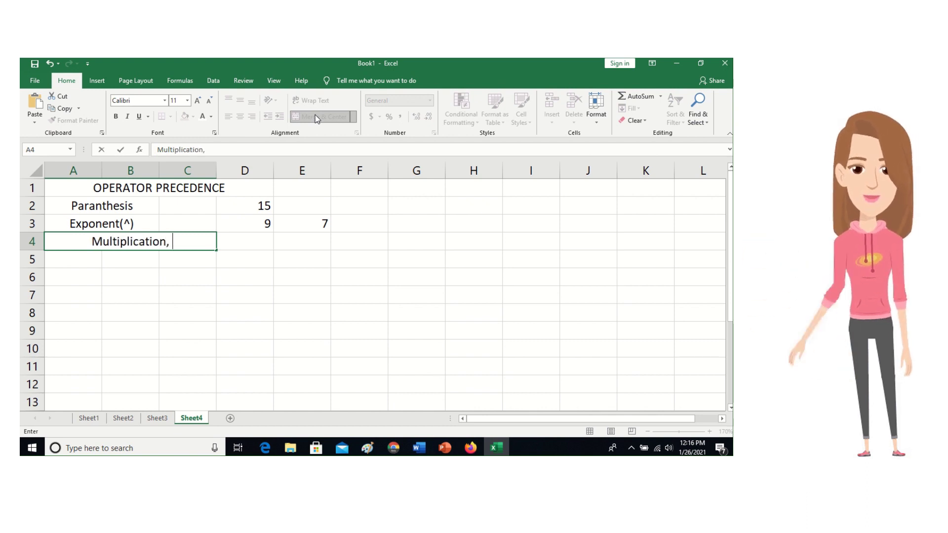
text( Division)
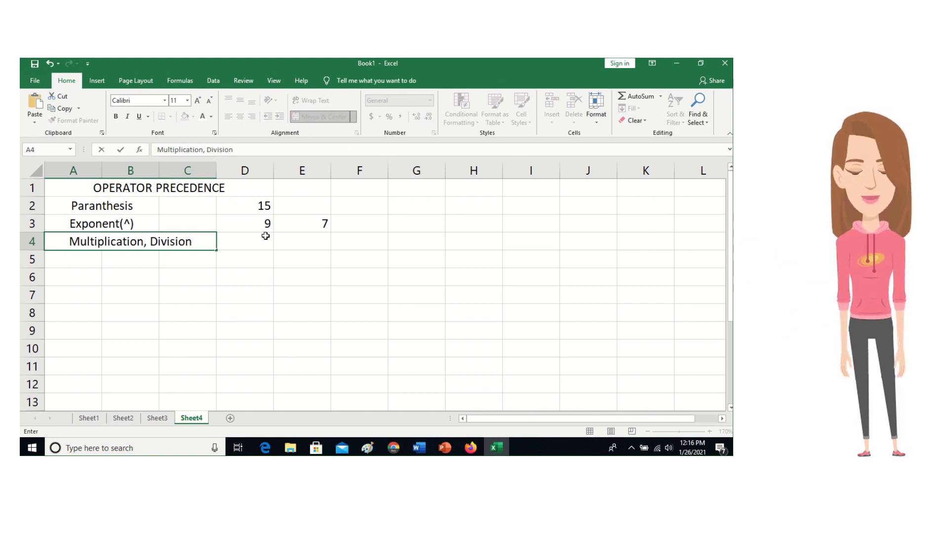
Enter the formula =5^2+12-10 in cell D4 and reselect the cell to check its formula.
click(238, 243)
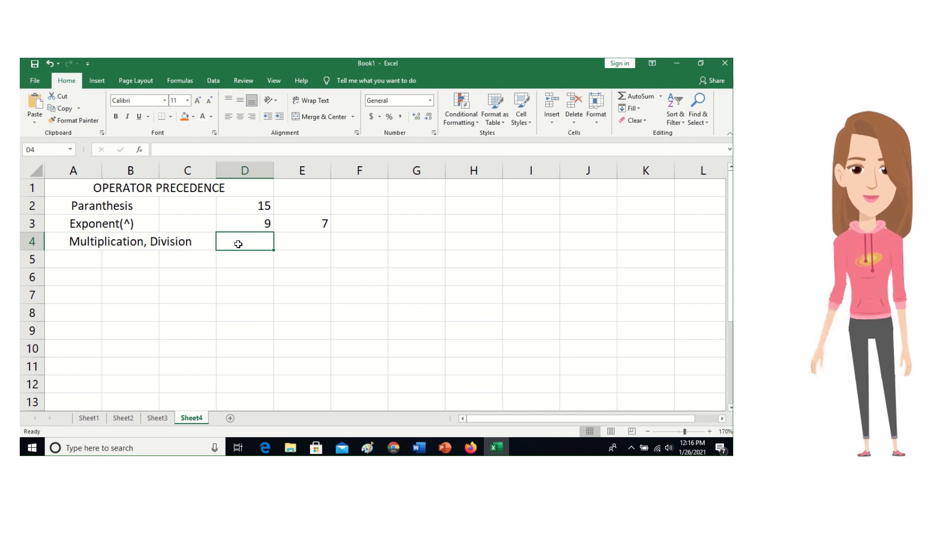
text(=)
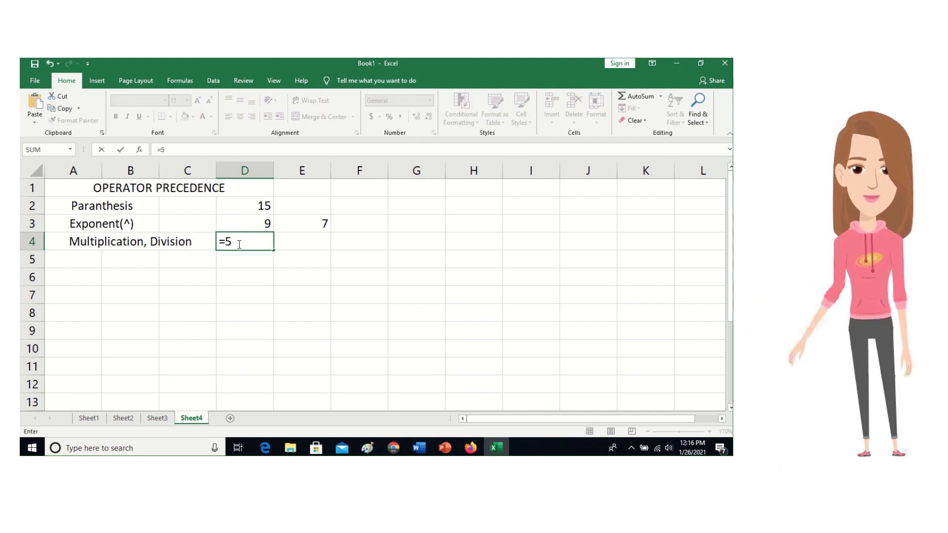
text(5^)
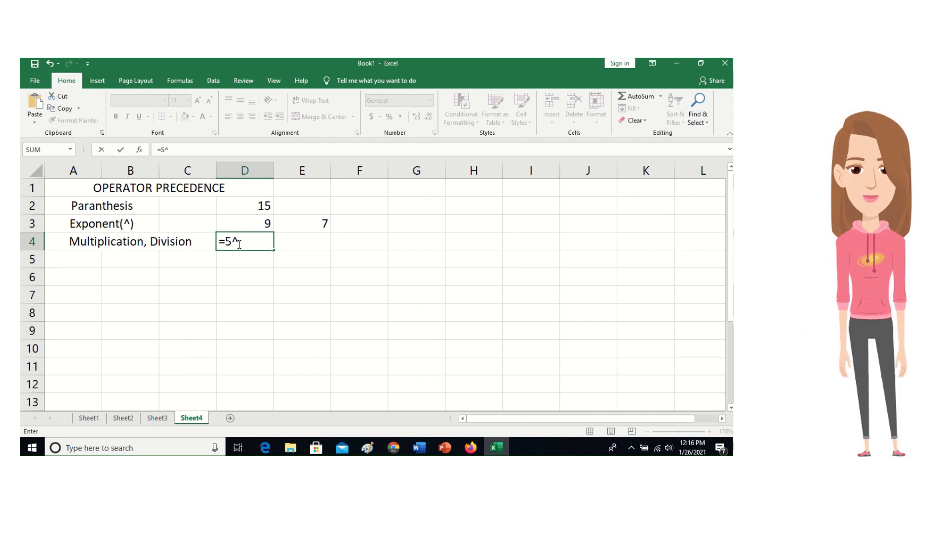
text(2)
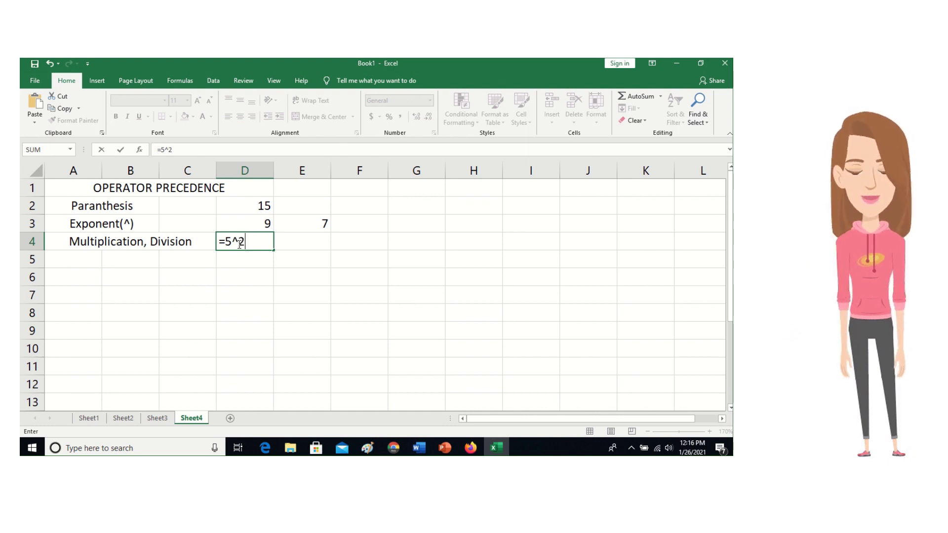
text(+)
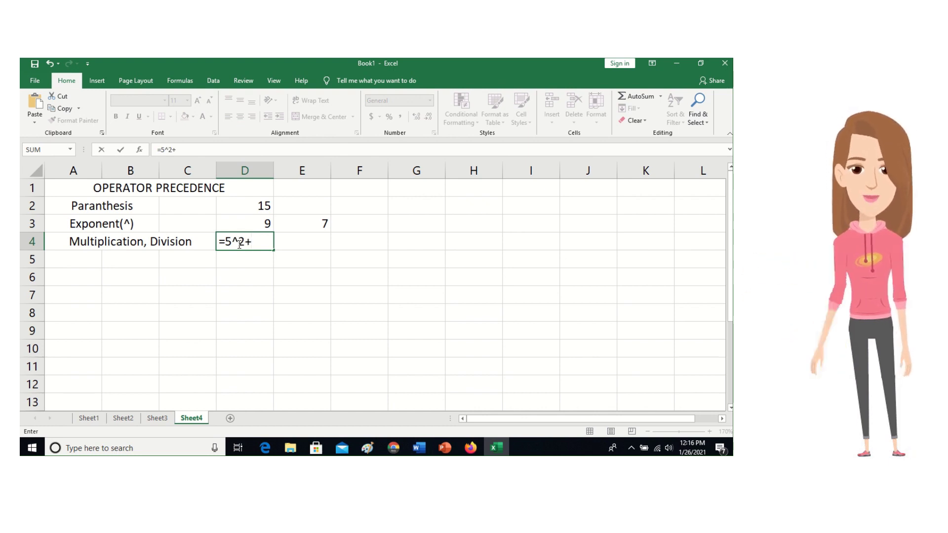
text(12)
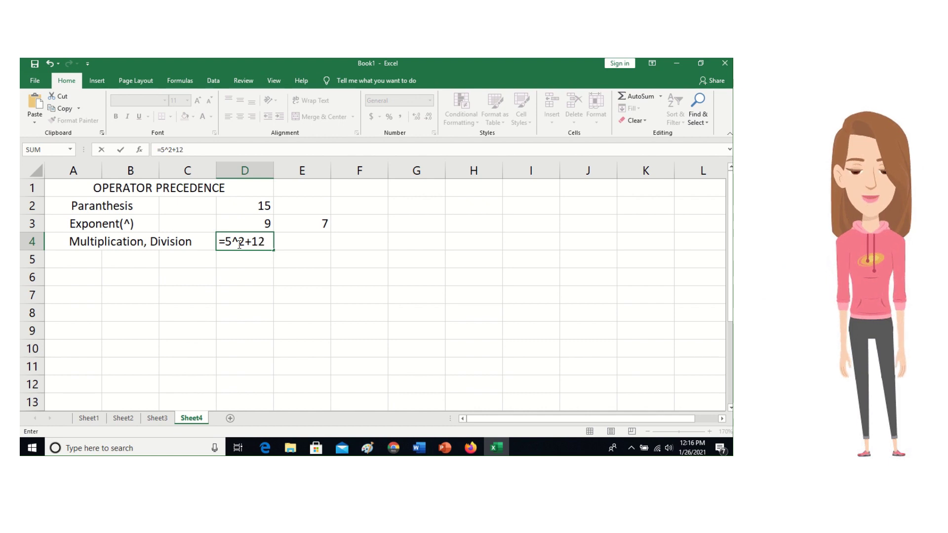
text(-10)
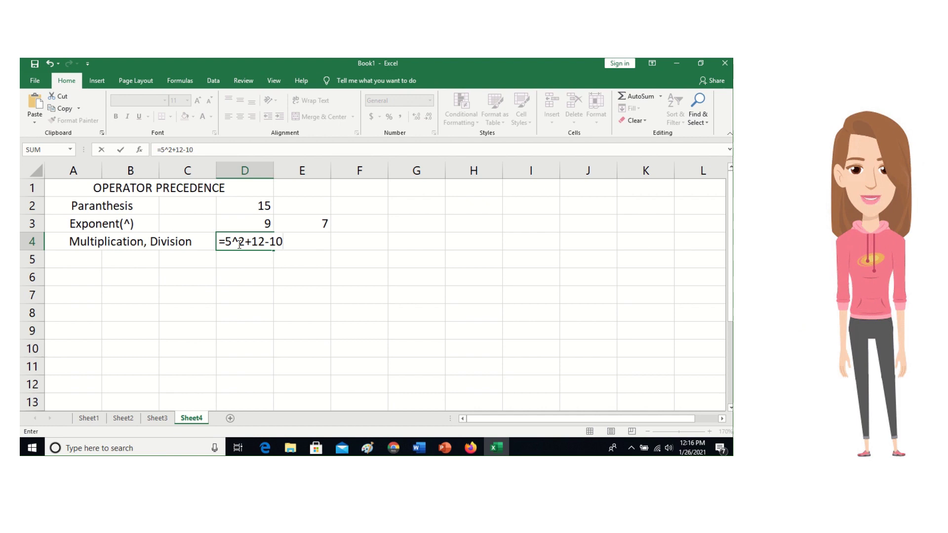
key(Return)
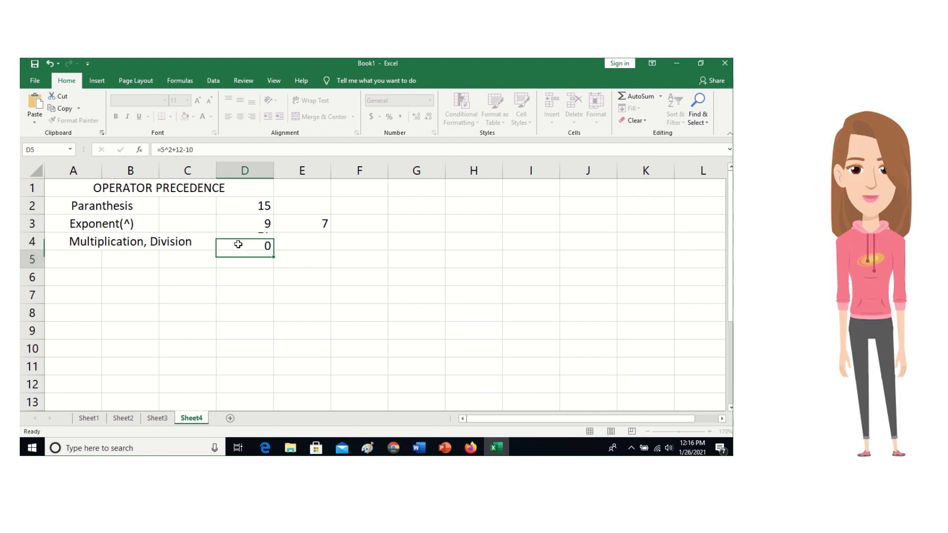
click(237, 244)
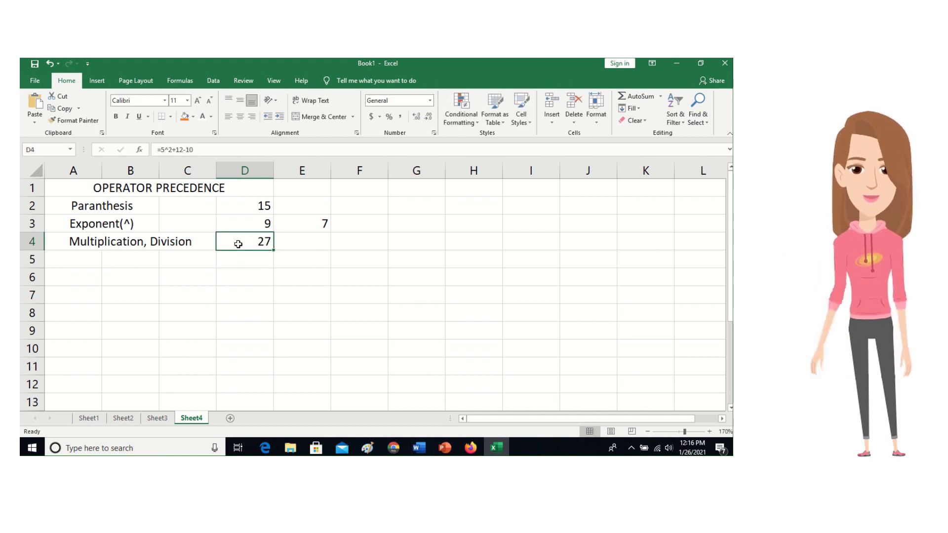
Enter the formula =5*2-16/2 in cell E4 and reselect the cell to check its formula.
click(293, 243)
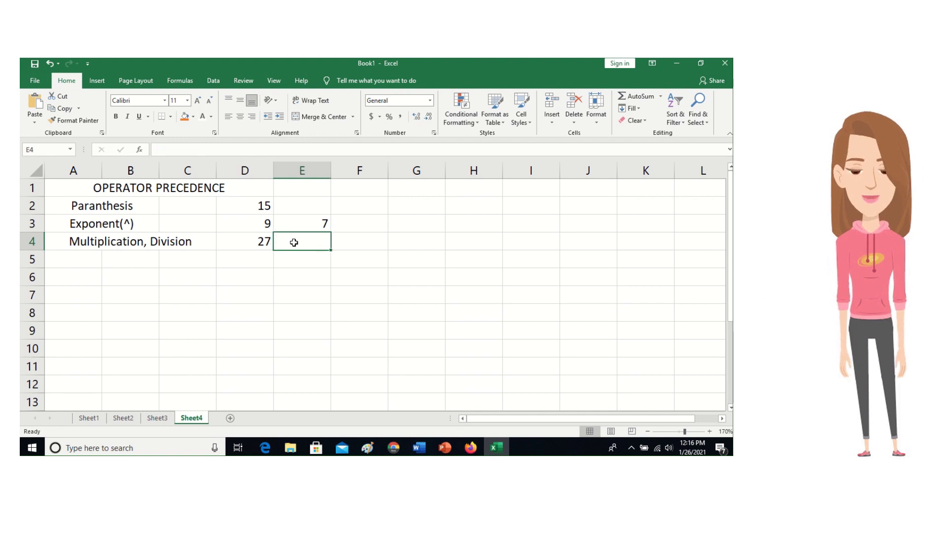
text(=5)
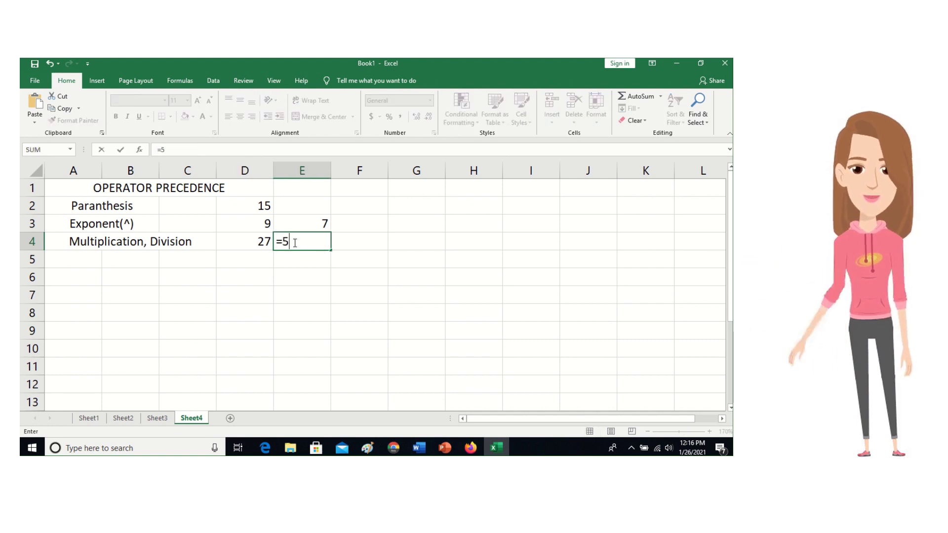
text(*)
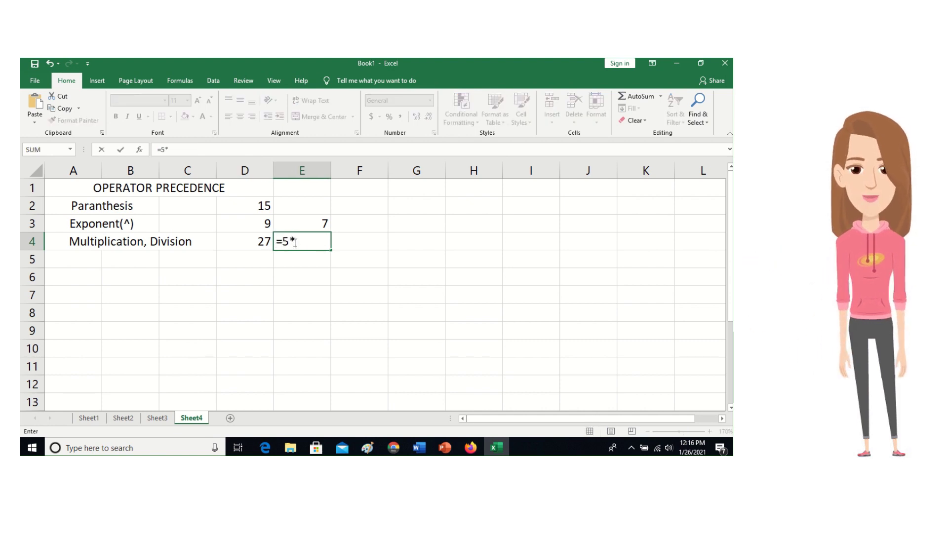
text(2-)
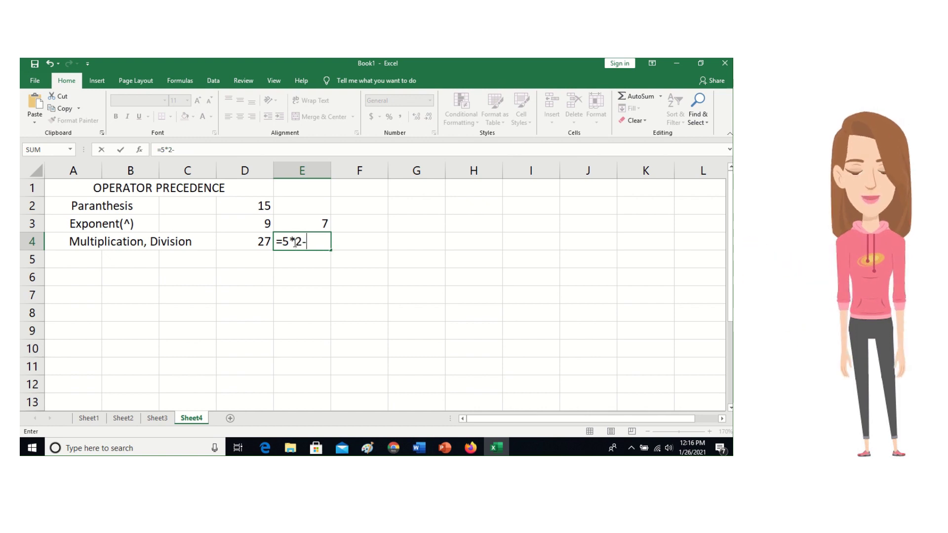
text(16)
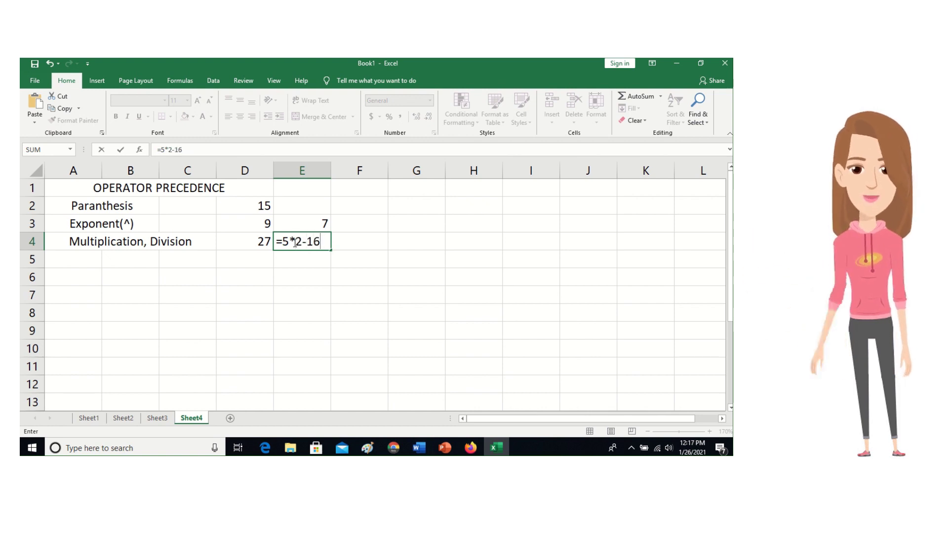
text(/2)
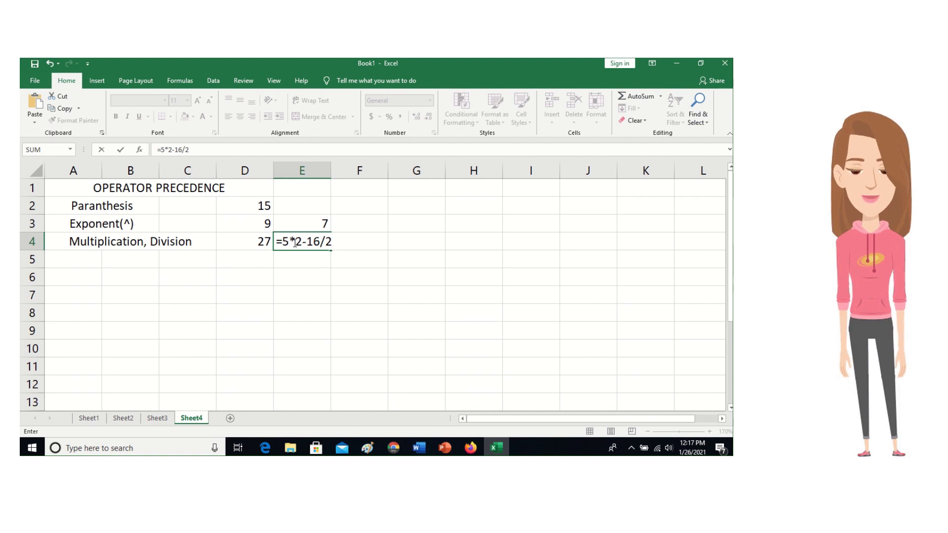
key(Return)
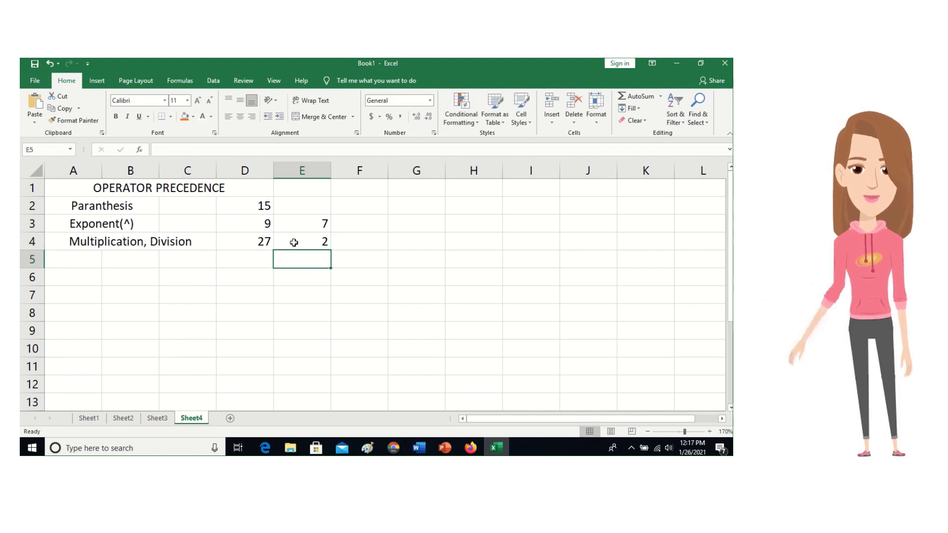
click(294, 243)
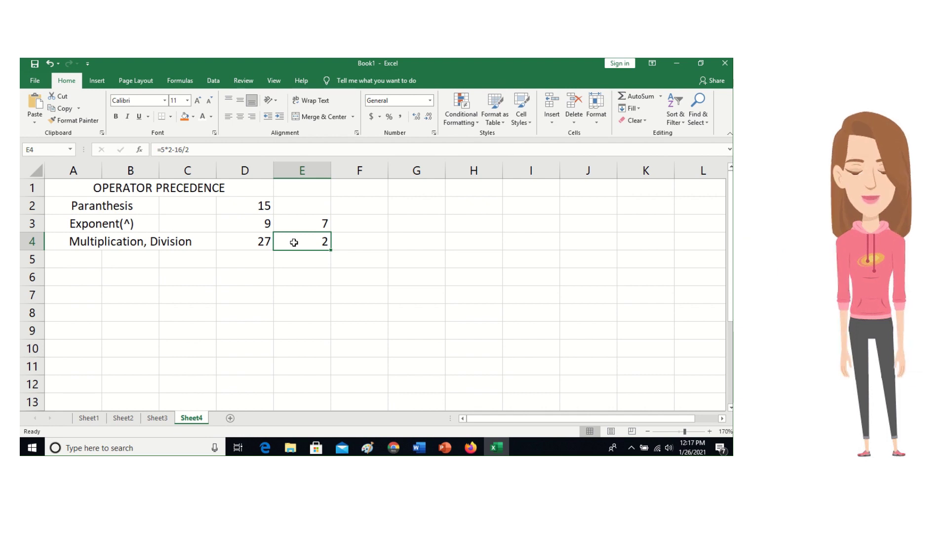
mouse_move(435, 59)
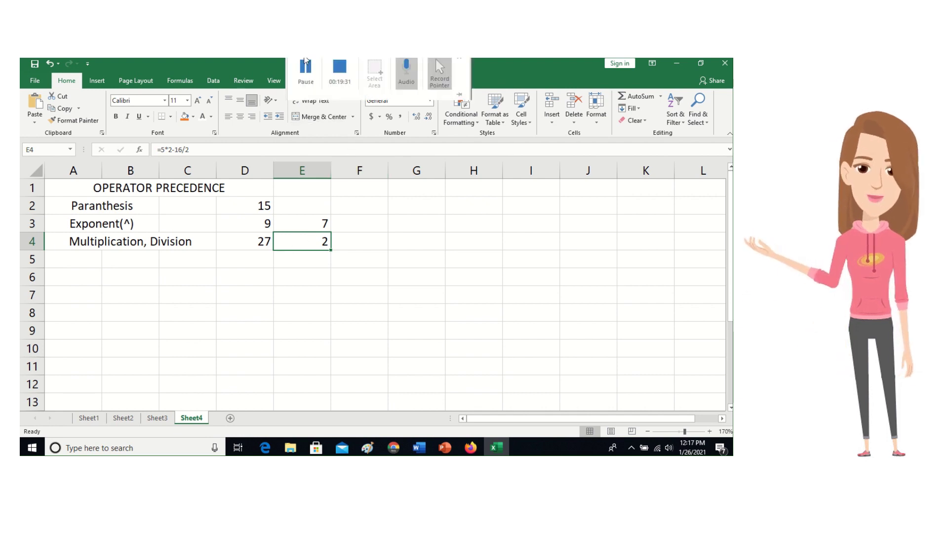
click(312, 81)
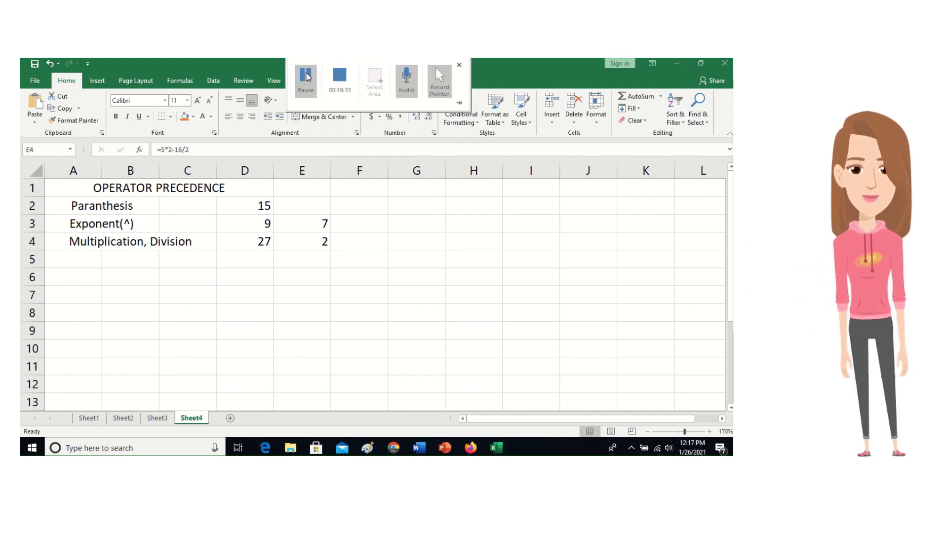
Add a new worksheet after Sheet4 and merge and center cells A1 through K1 on it.
click(230, 419)
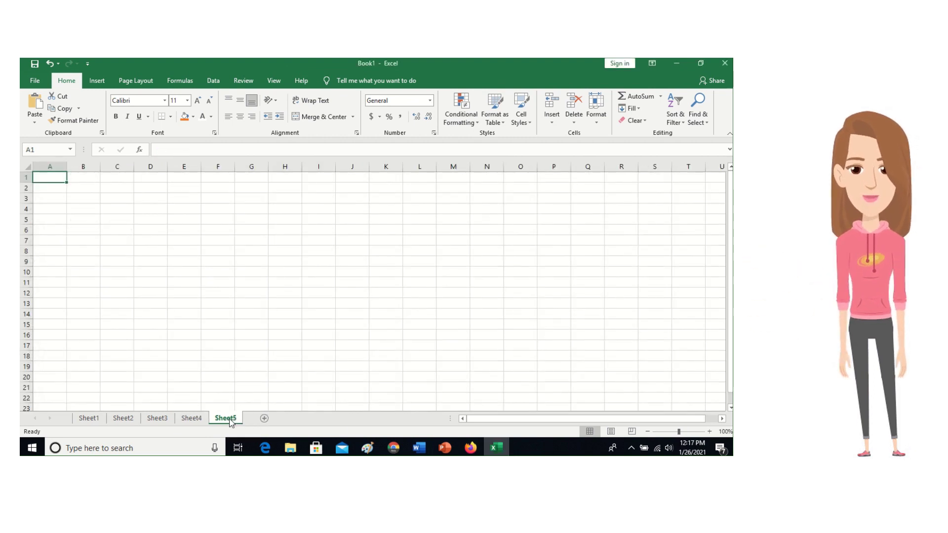
click(709, 431)
click(709, 432)
click(709, 431)
click(708, 432)
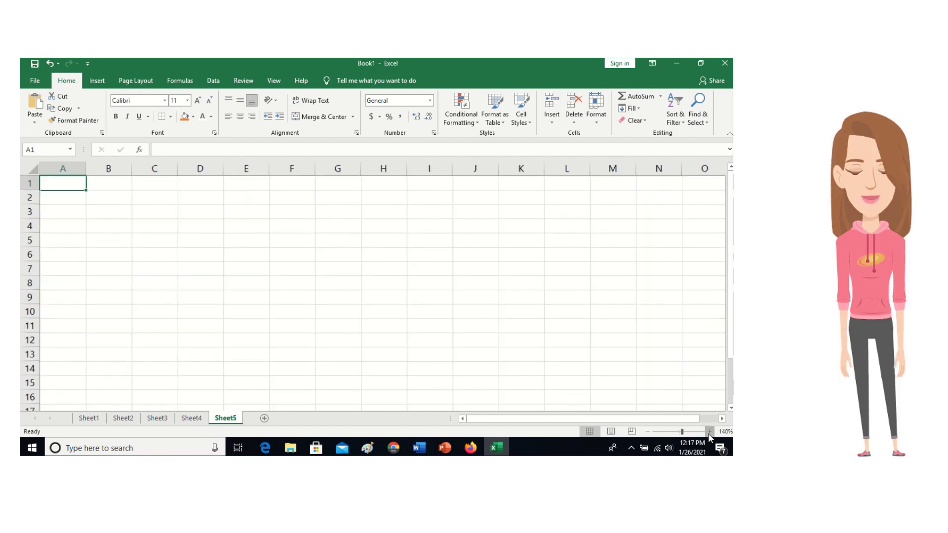
click(709, 432)
click(115, 263)
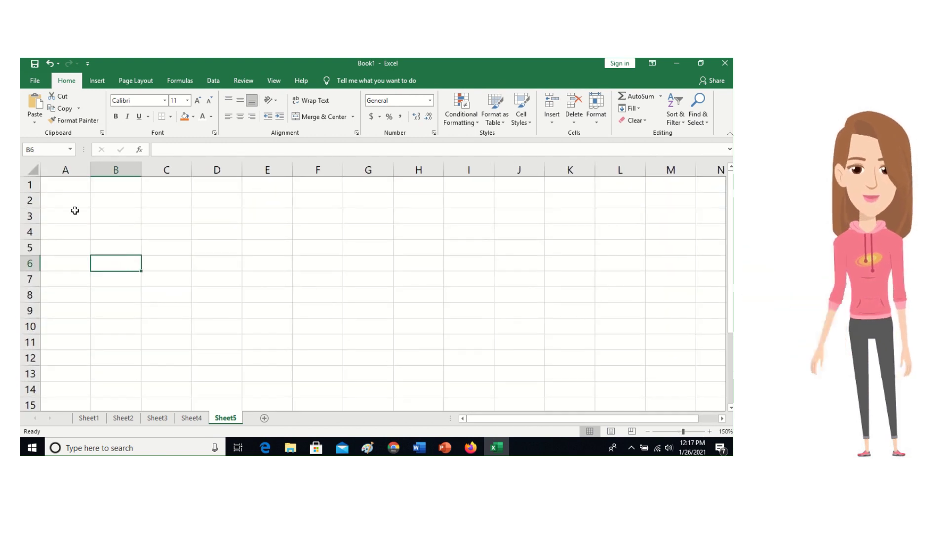
click(74, 184)
drag(74, 184, 563, 176)
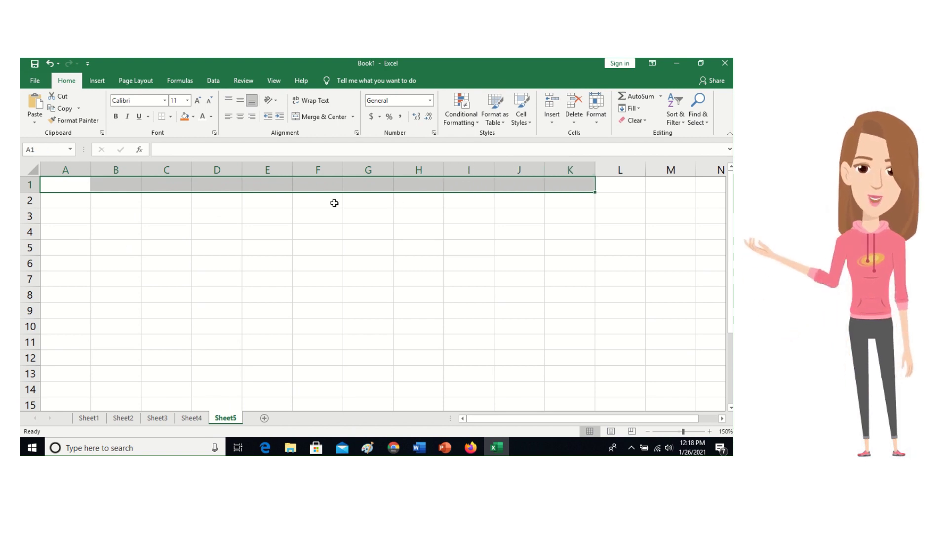
click(330, 117)
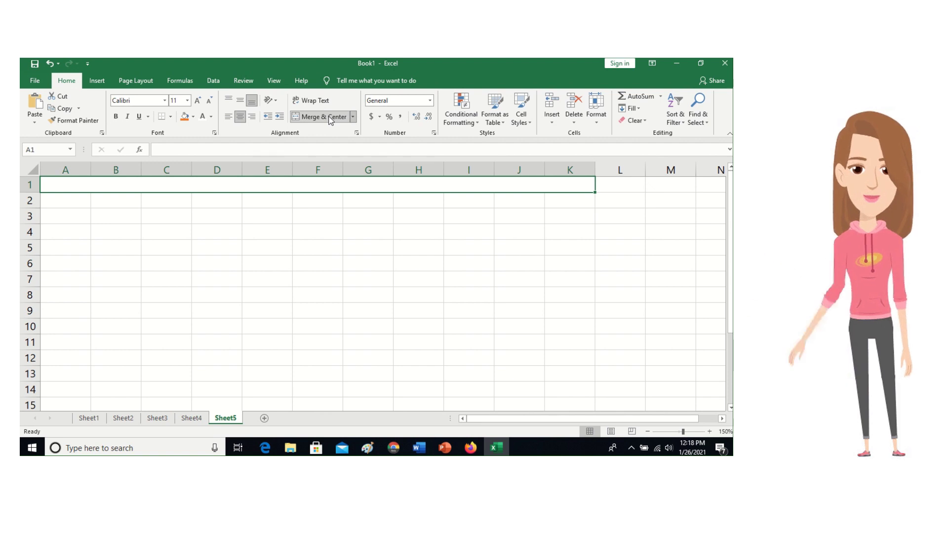
Write the title "Mark Sheet" in the merged cell of row 1.
text(Msa)
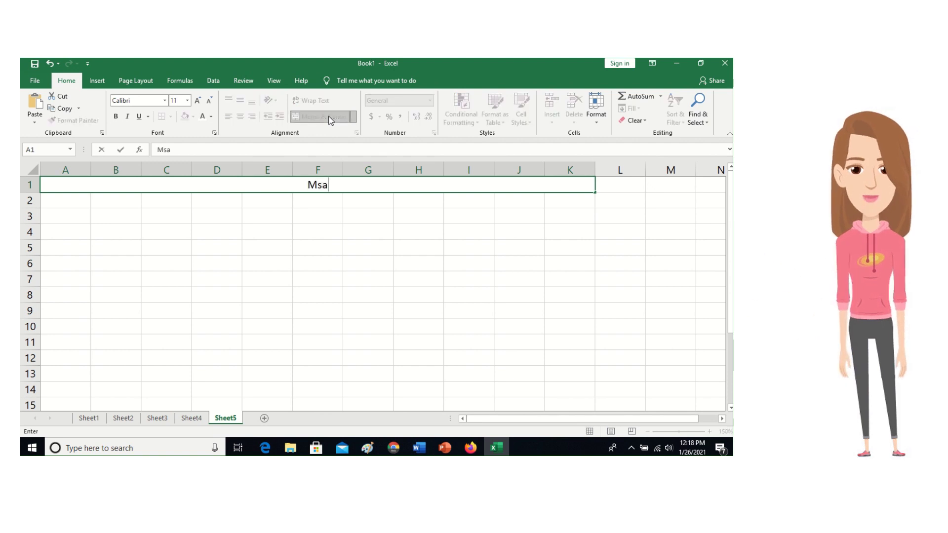
key(BackSpace)
key(BackSpace)
text(a)
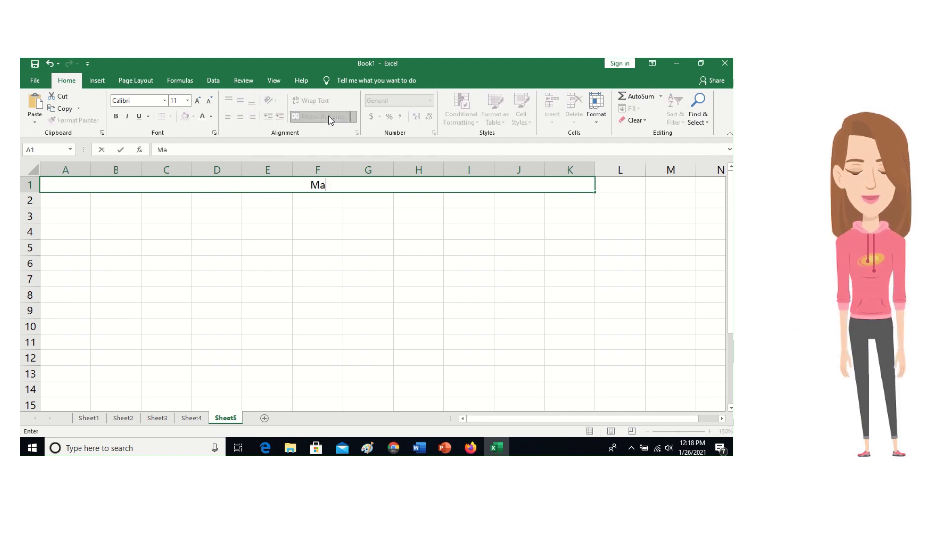
text(rk)
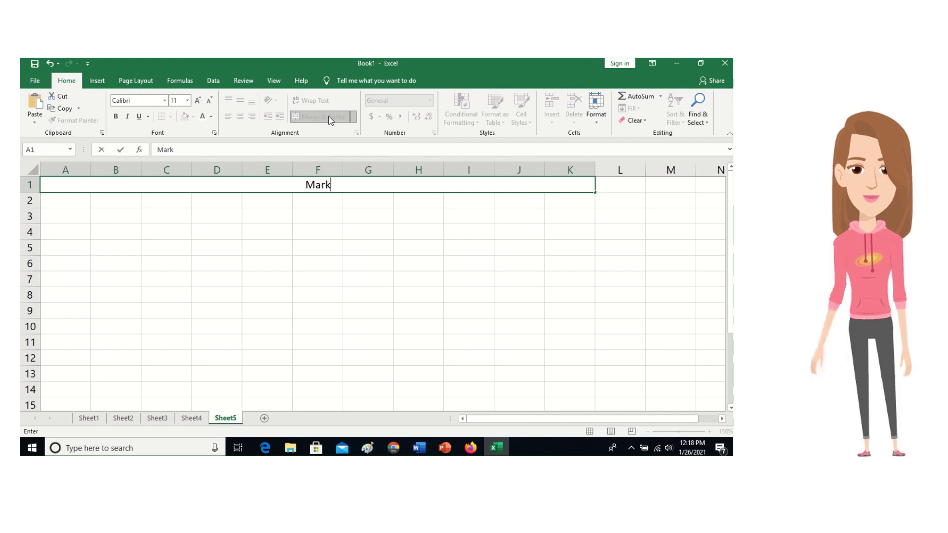
text( Sheet)
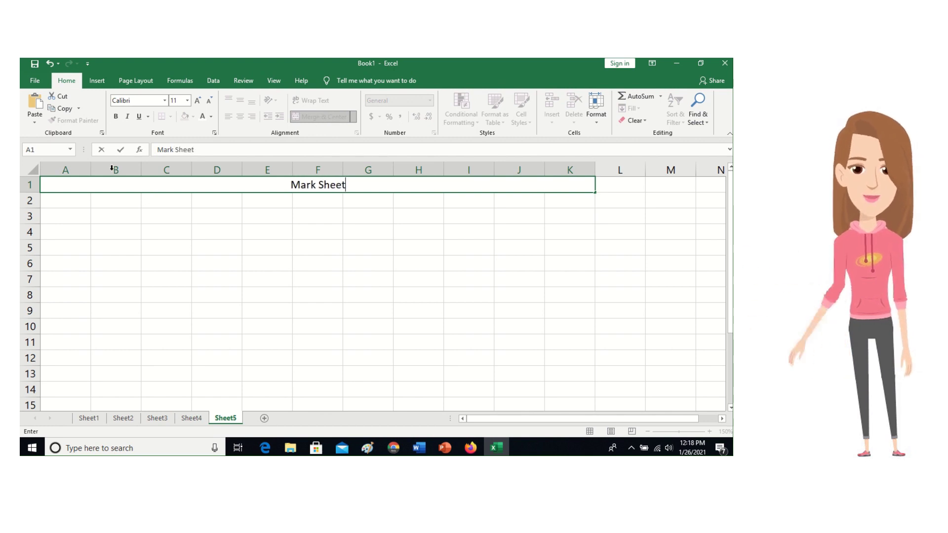
Enter the column headings "Roll No." in cell A2 and "Name" in cell B2.
click(70, 206)
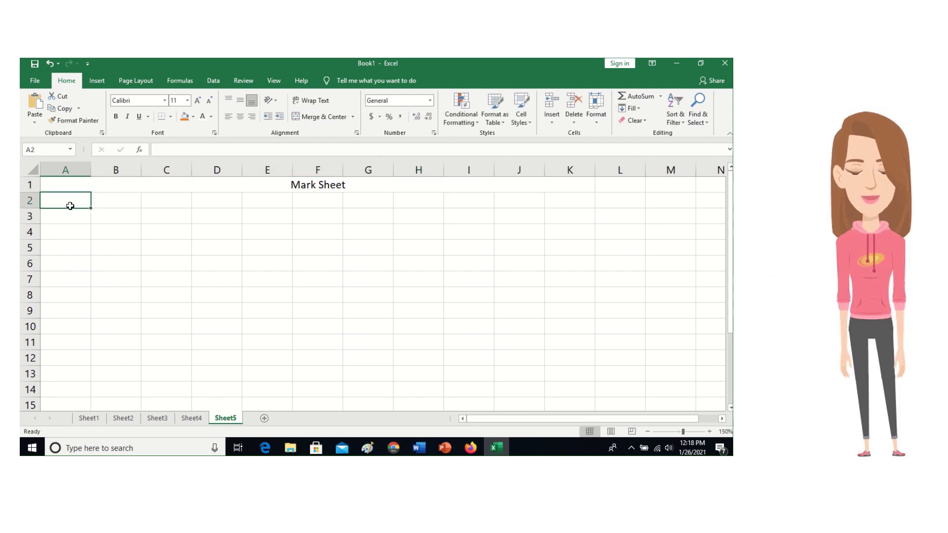
text(R)
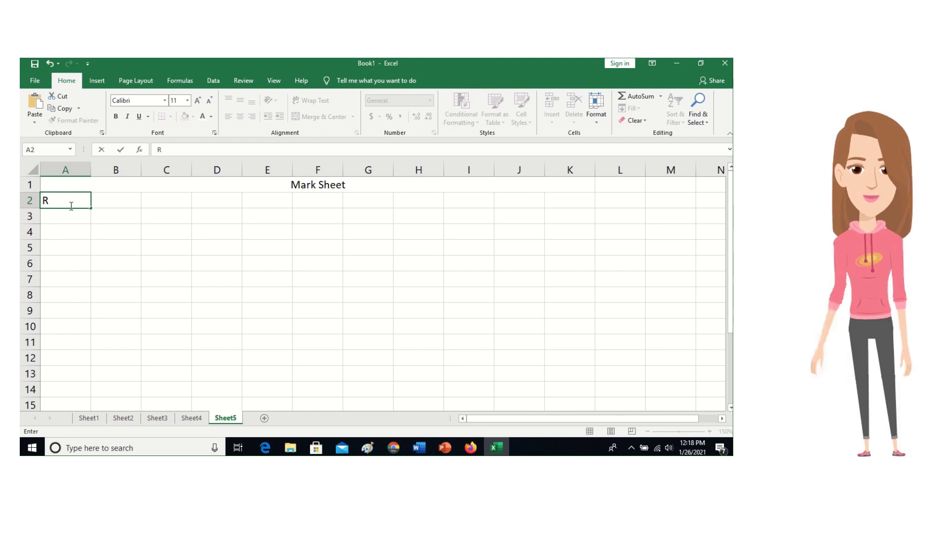
text(oll No)
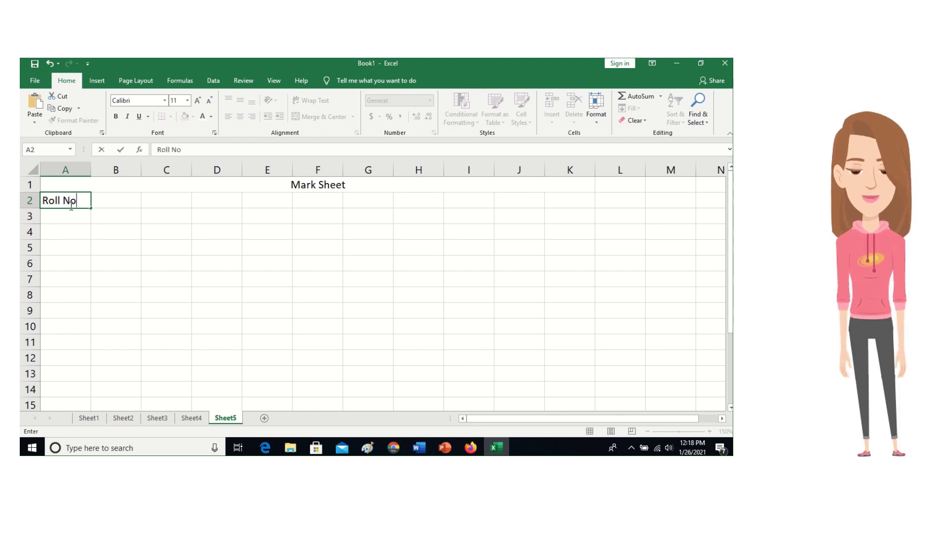
text(.)
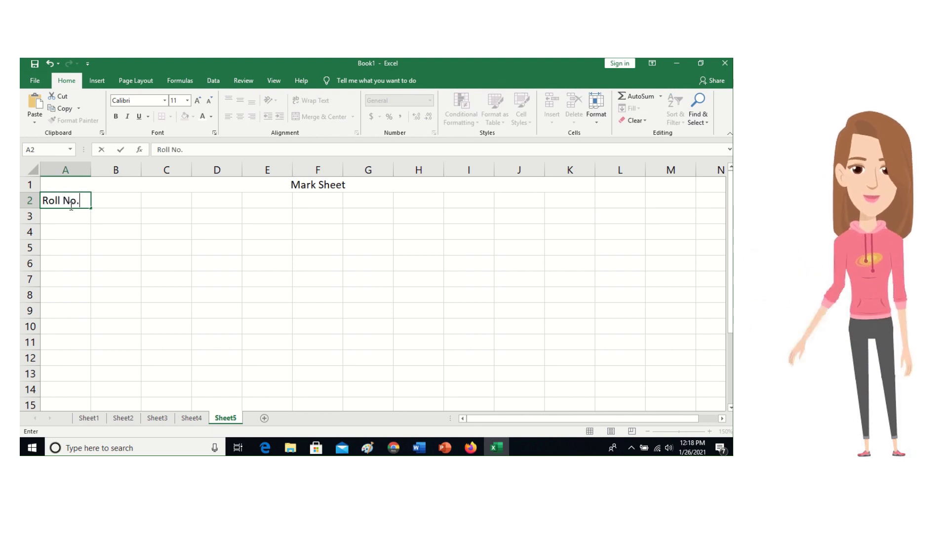
click(117, 197)
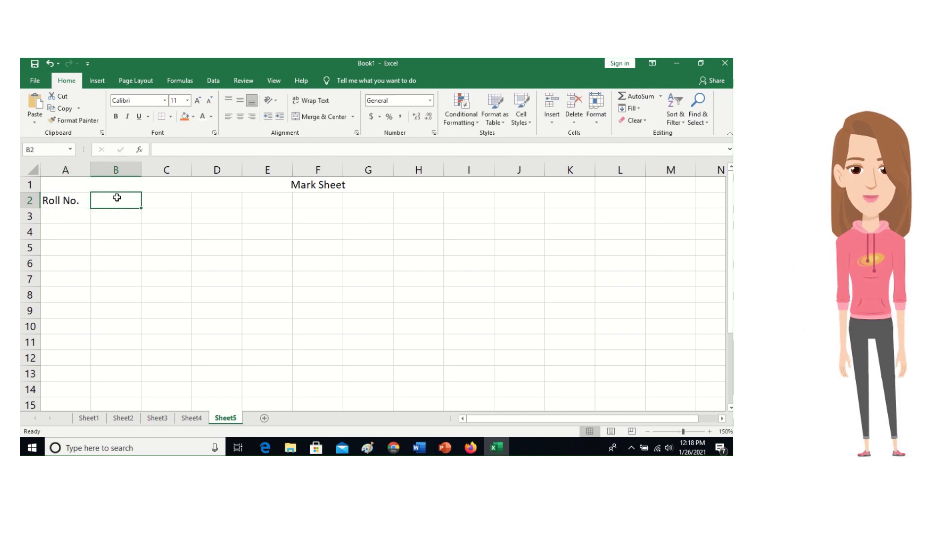
text(Namr)
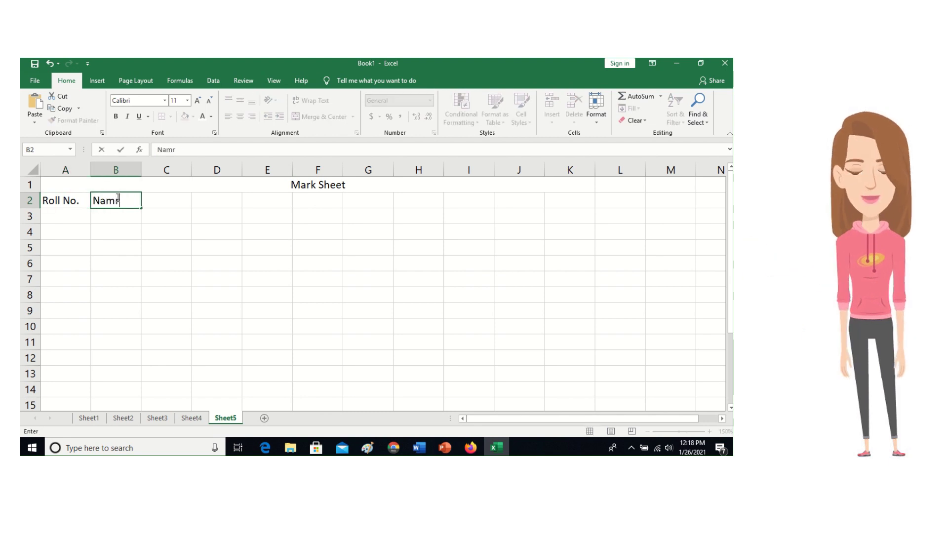
key(BackSpace)
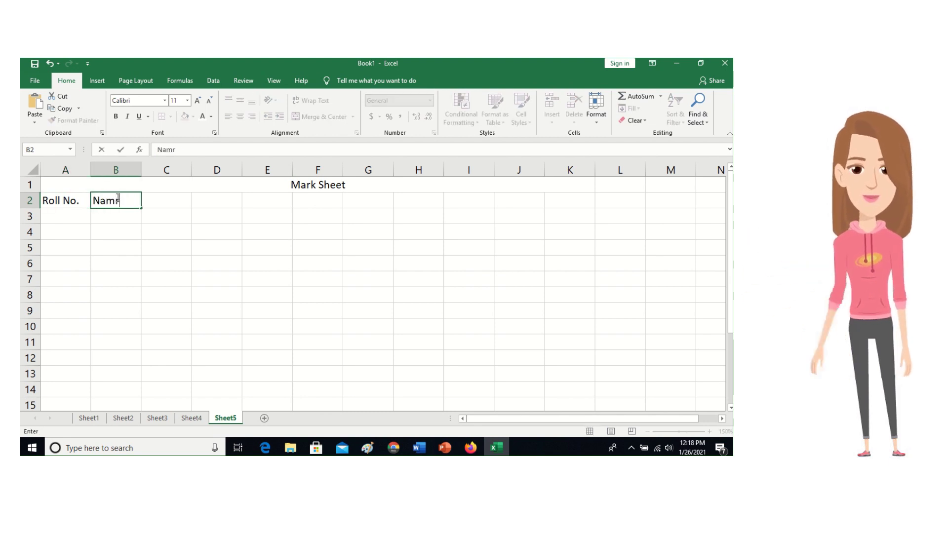
text(e)
key(Tab)
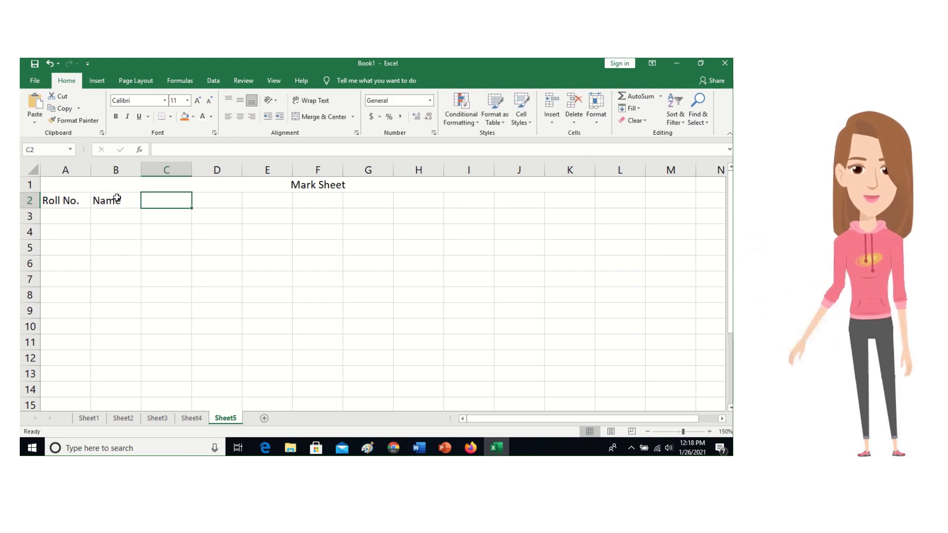
Enter the subject headings English, Maths, Science and History in cells C2 through F2.
text(English)
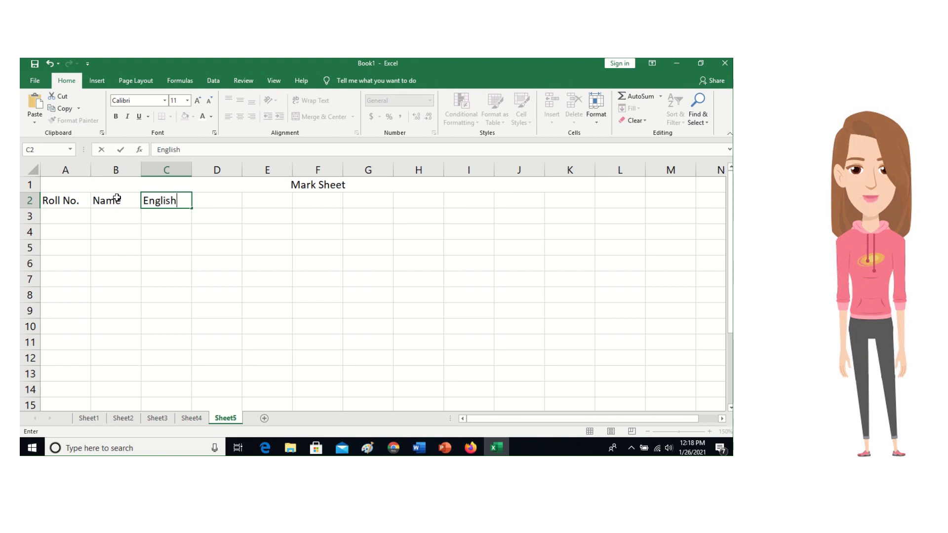
key(Tab)
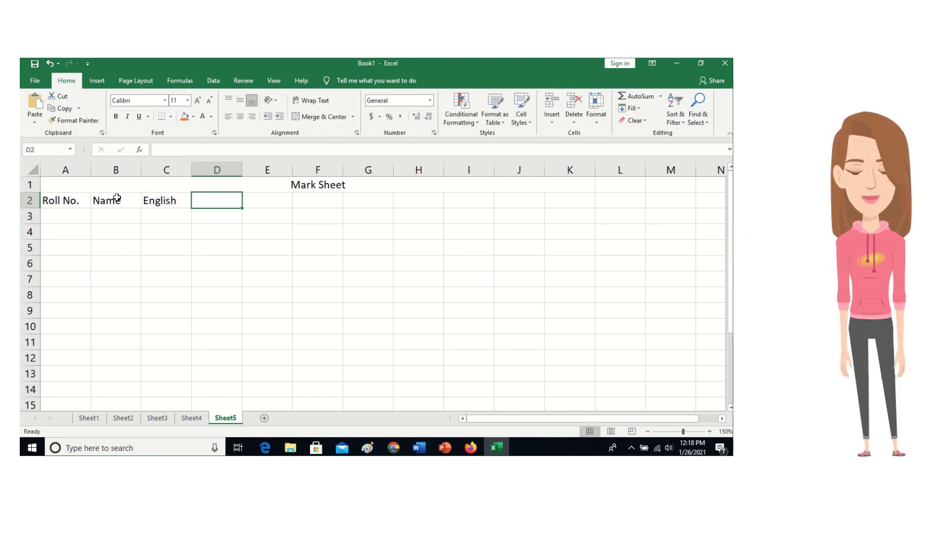
text(Maths)
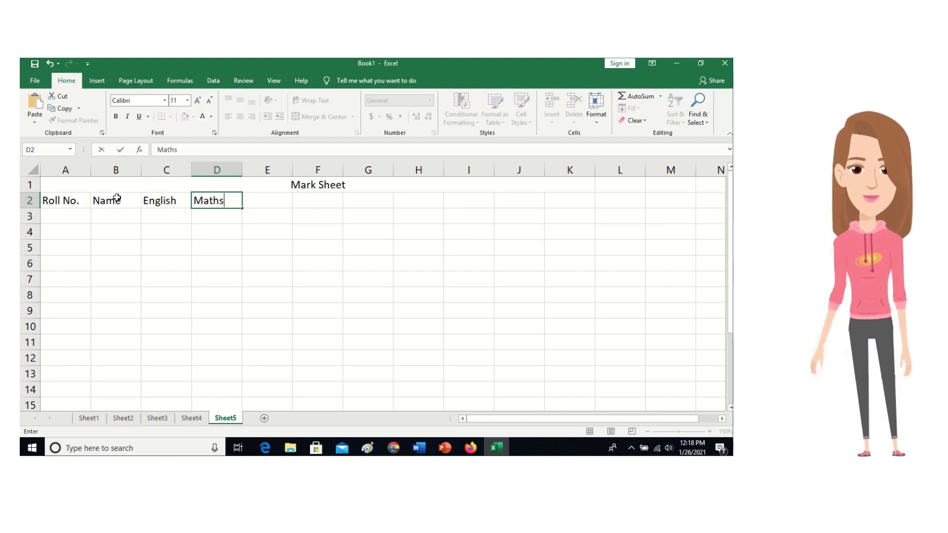
key(Tab)
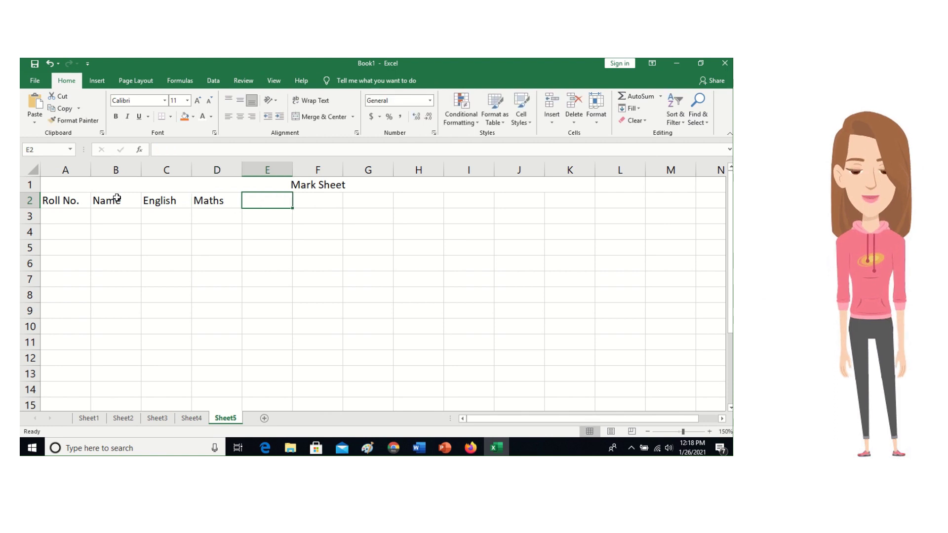
text(Science)
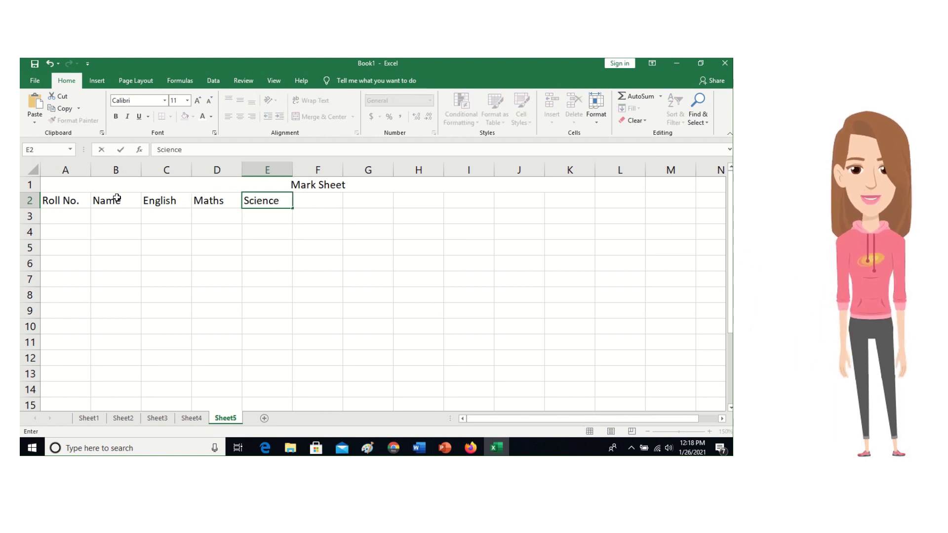
key(Tab)
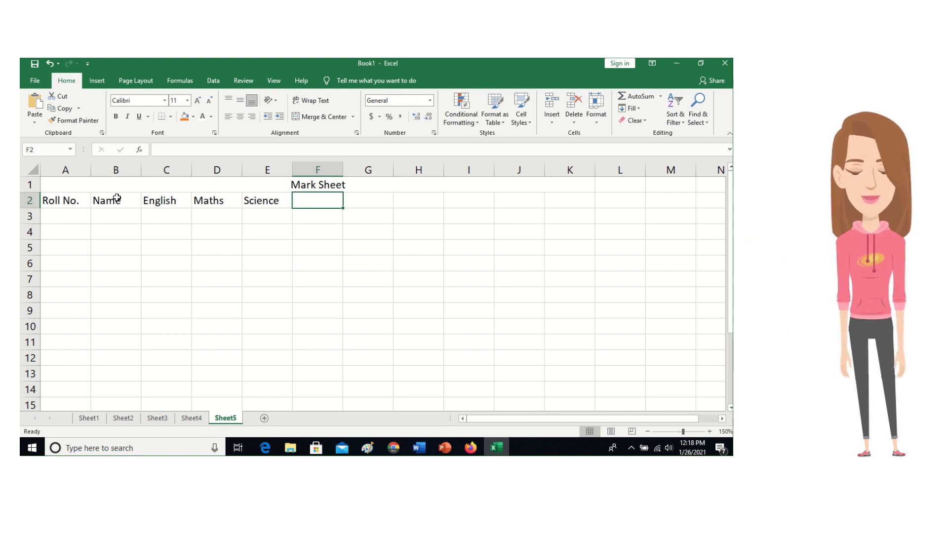
text(History)
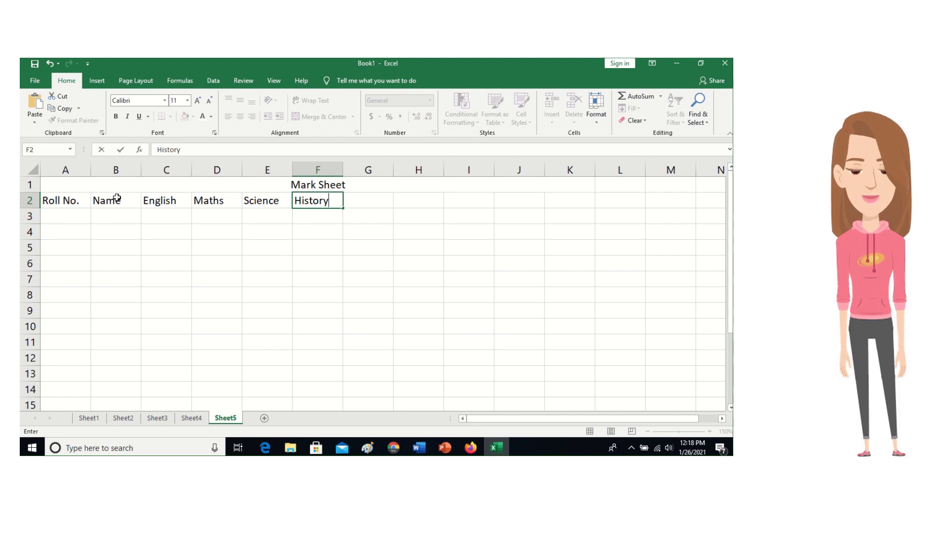
key(Tab)
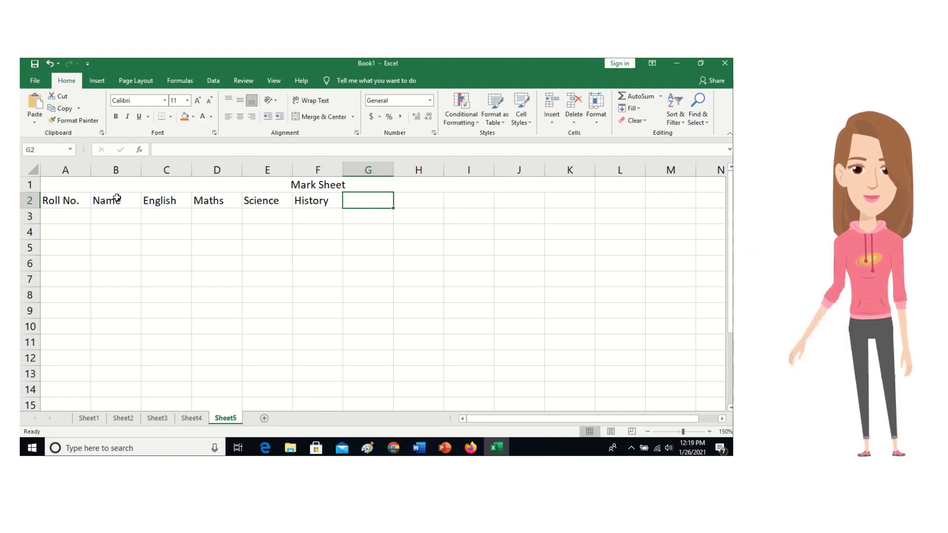
Enter the heading "Total Marks" in cell G2 and widen column G to fit it.
text(Total)
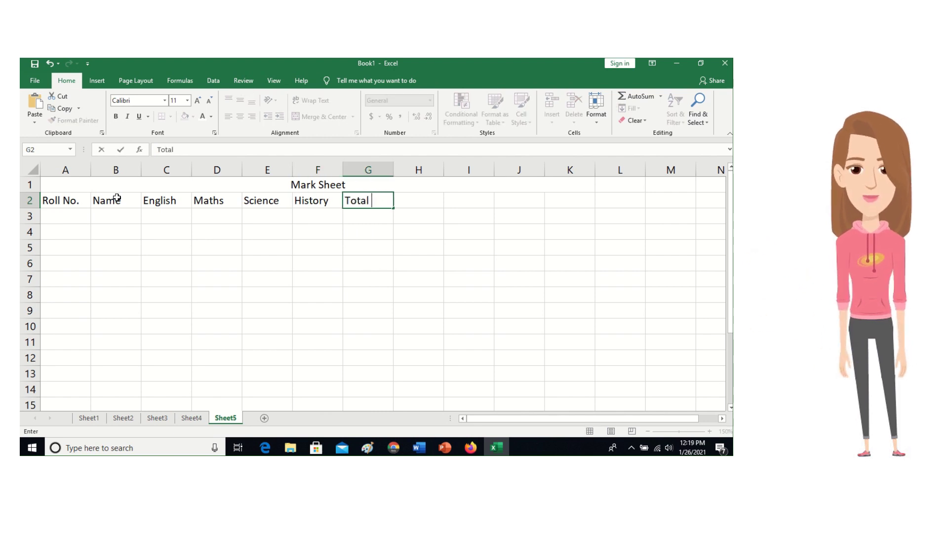
text( Marks)
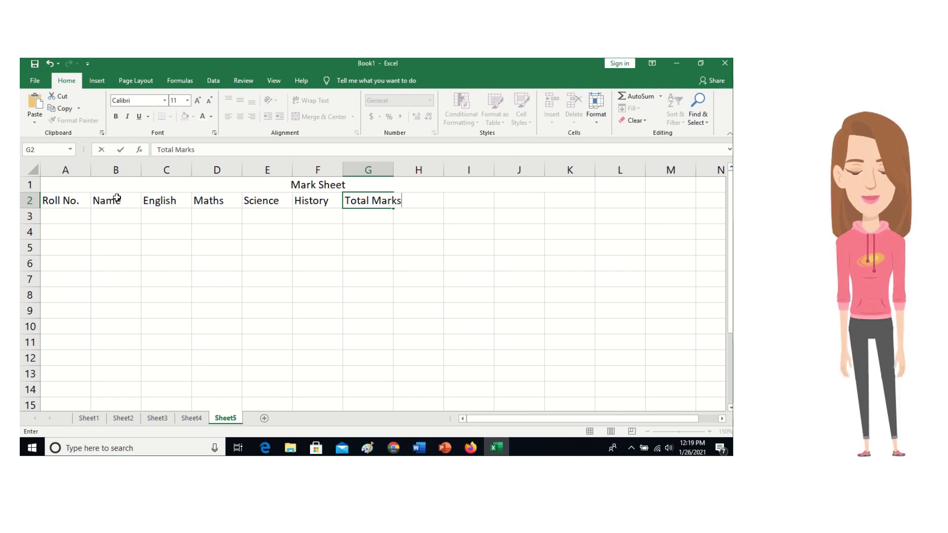
click(367, 232)
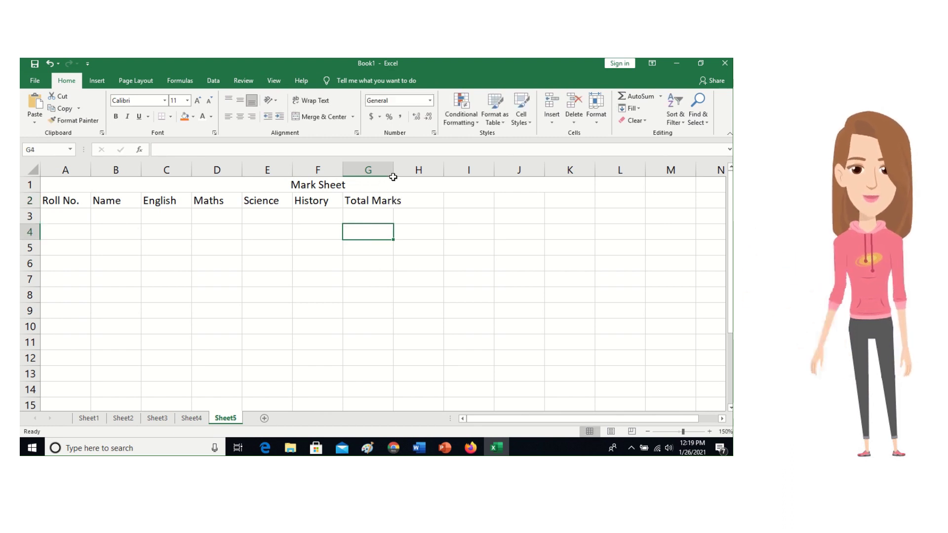
drag(393, 173, 411, 173)
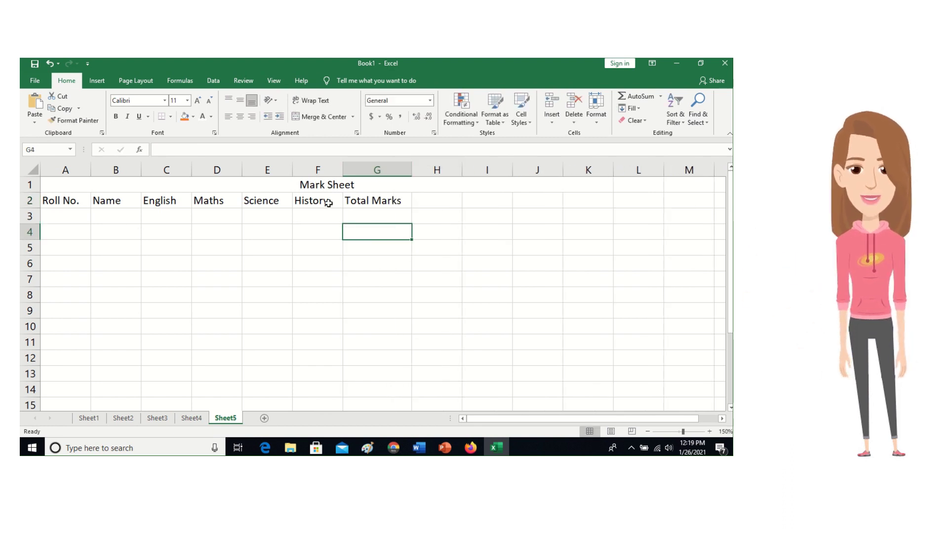
Fill the Roll No. column with the numbers 1 through 8 in cells A3 to A10.
click(71, 213)
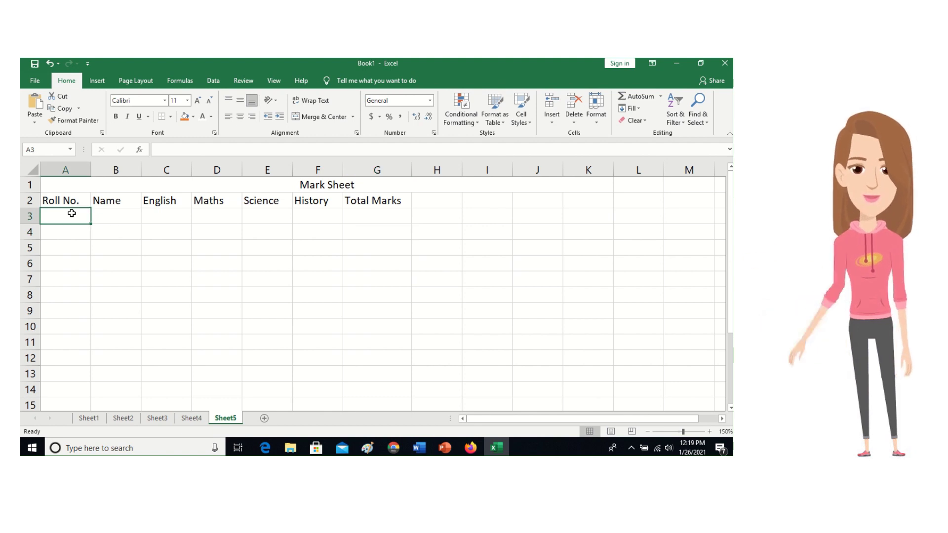
text(1)
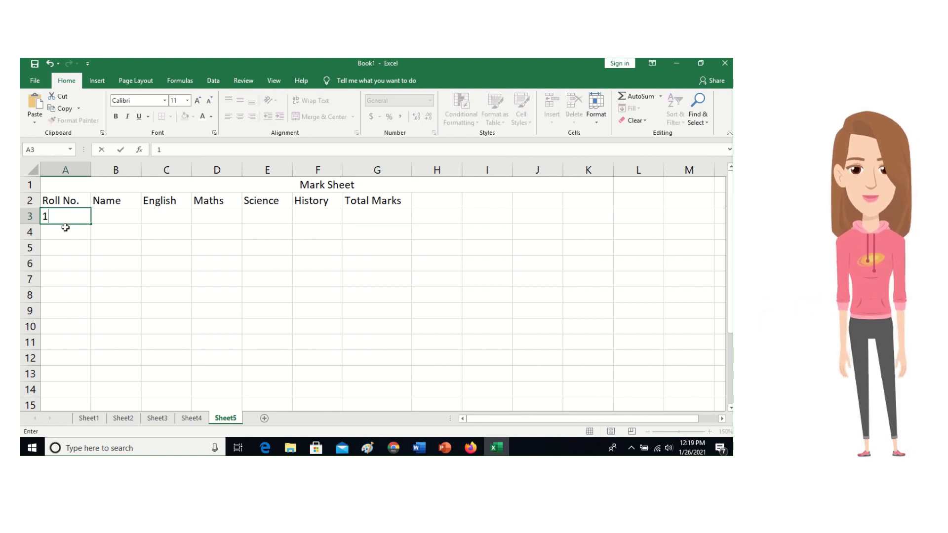
key(Return)
text(2)
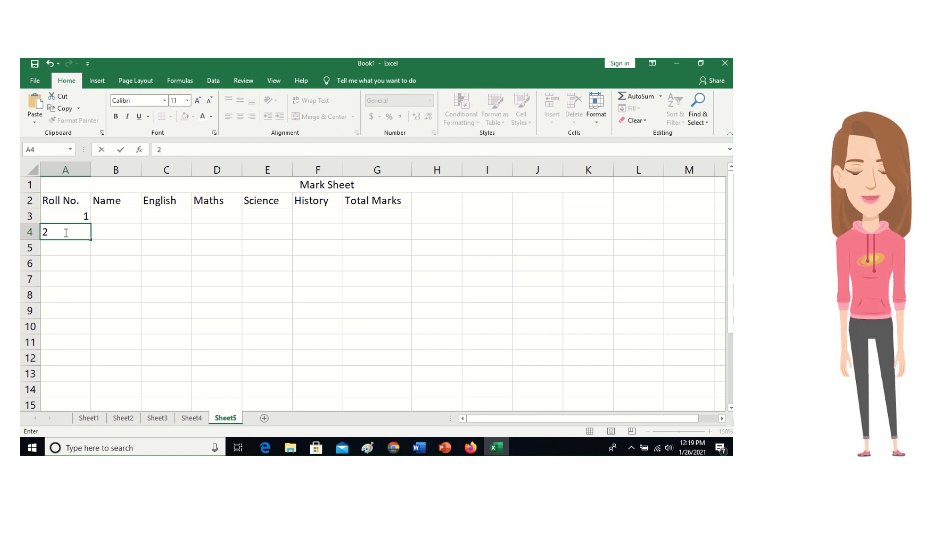
key(Return)
text(3)
key(Return)
text(4)
key(Return)
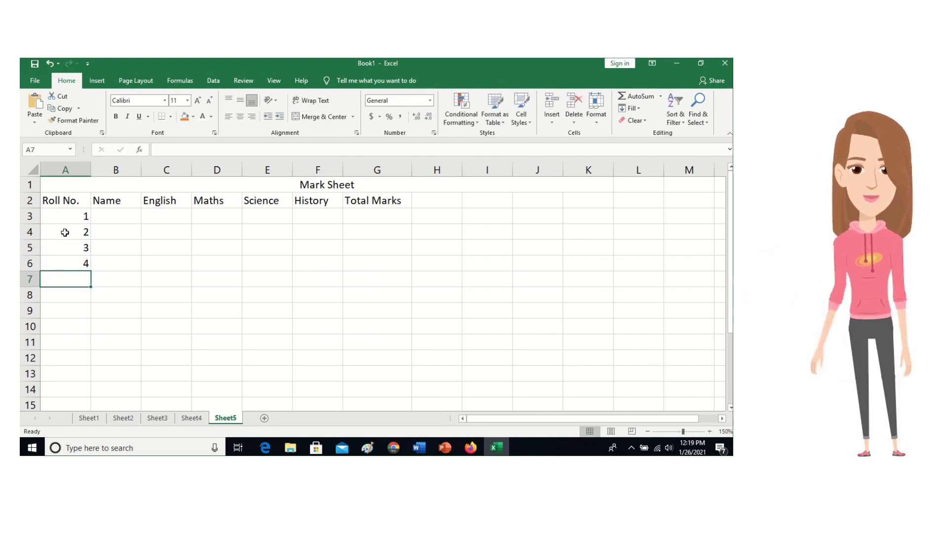
text(5)
key(Return)
text(6)
key(Return)
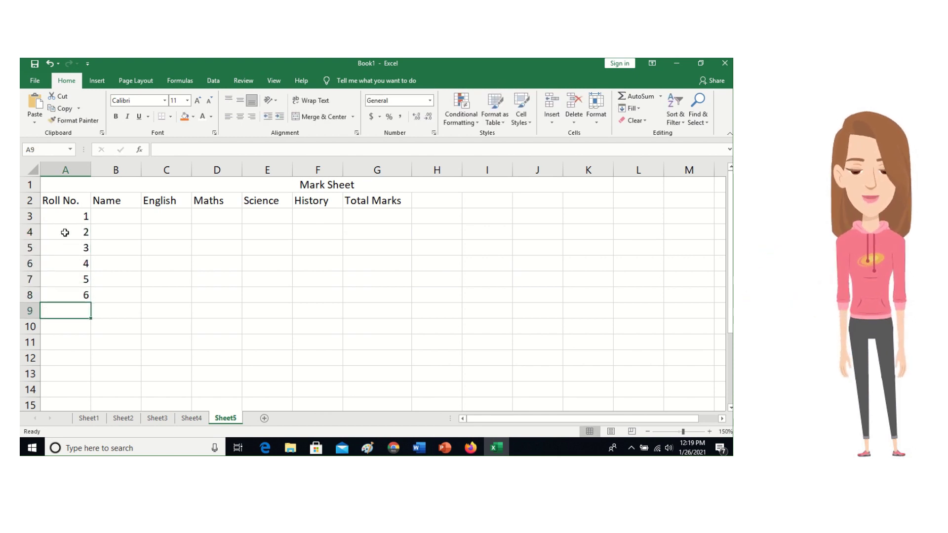
text(7)
key(Return)
text(8)
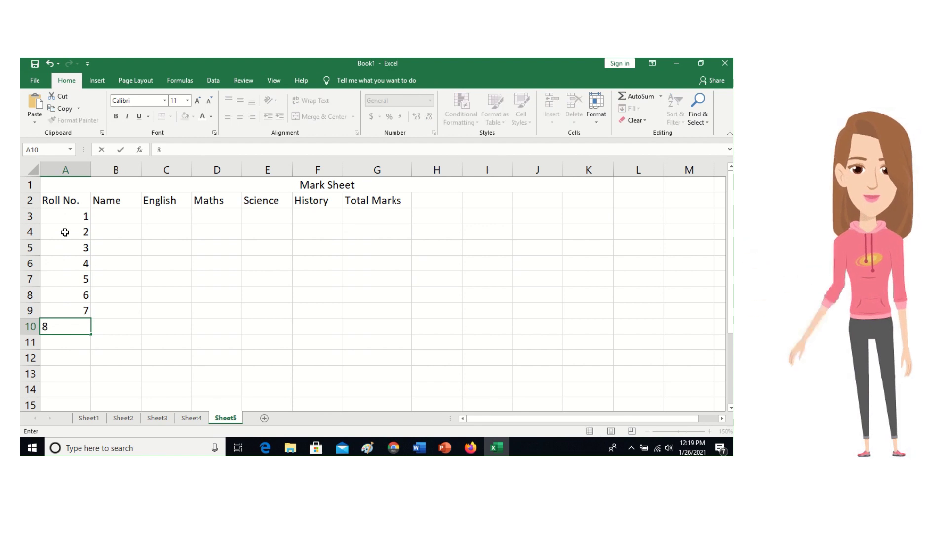
Enter the first names of the students with roll numbers 1 to 3 in cells B3 through B5.
click(126, 213)
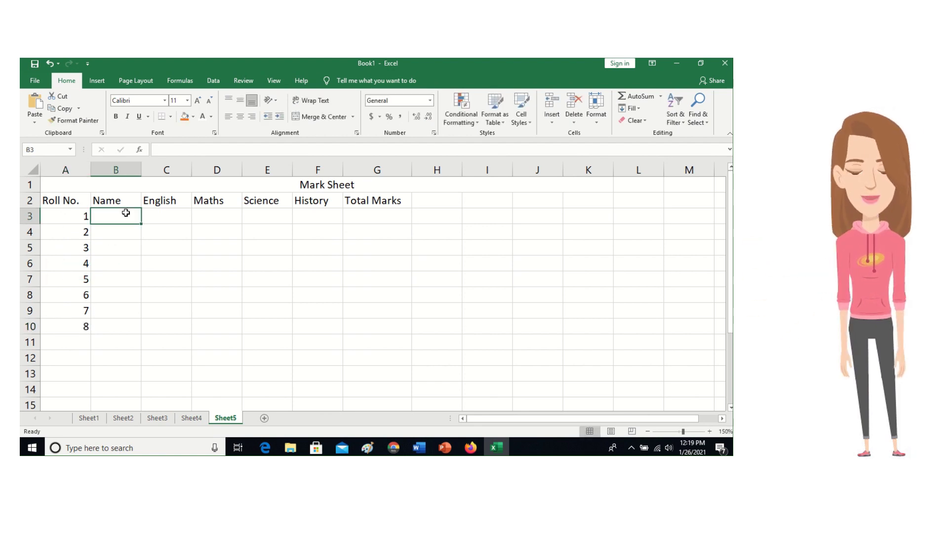
text(Jul)
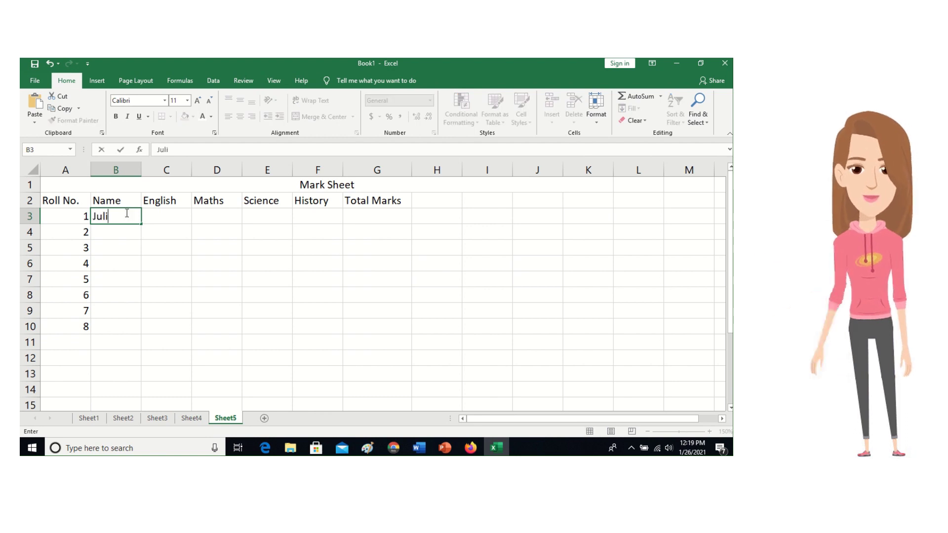
text(i)
key(Return)
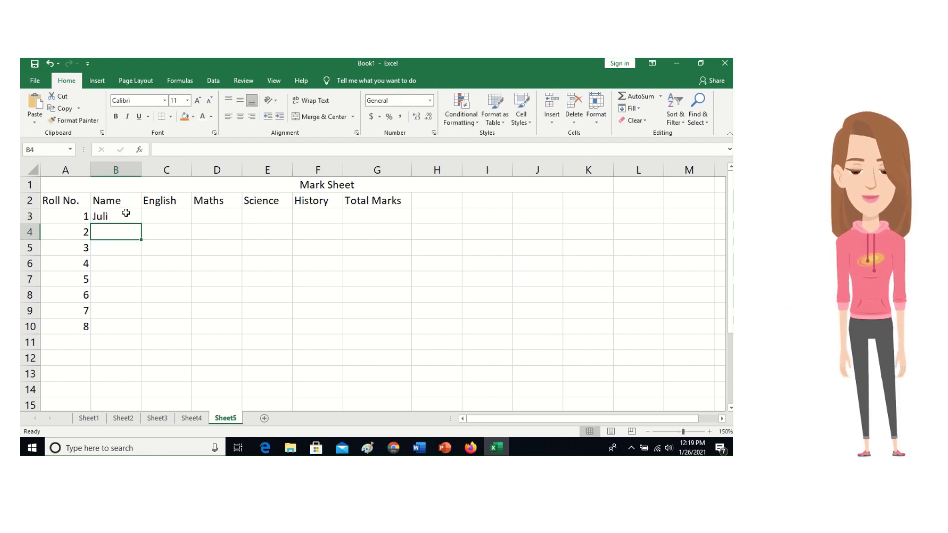
text(S)
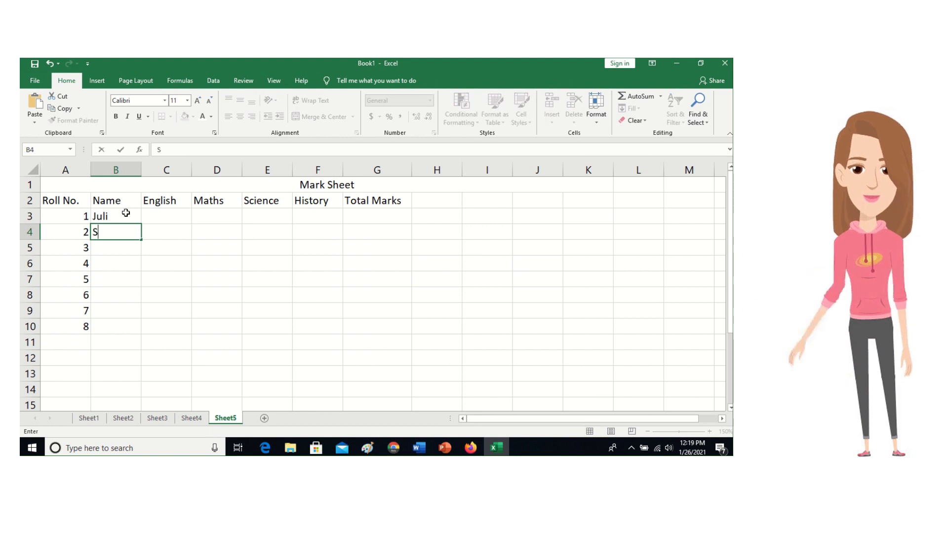
text(har)
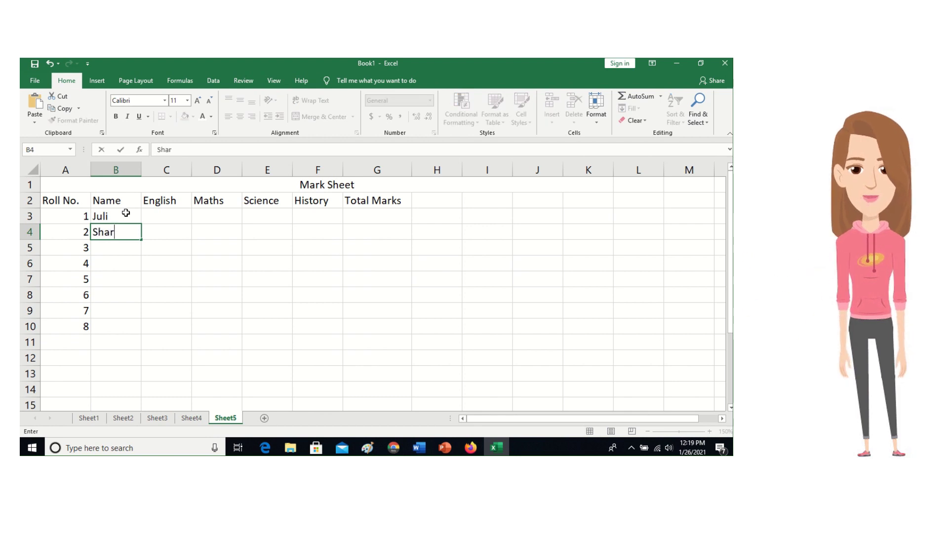
text(ad)
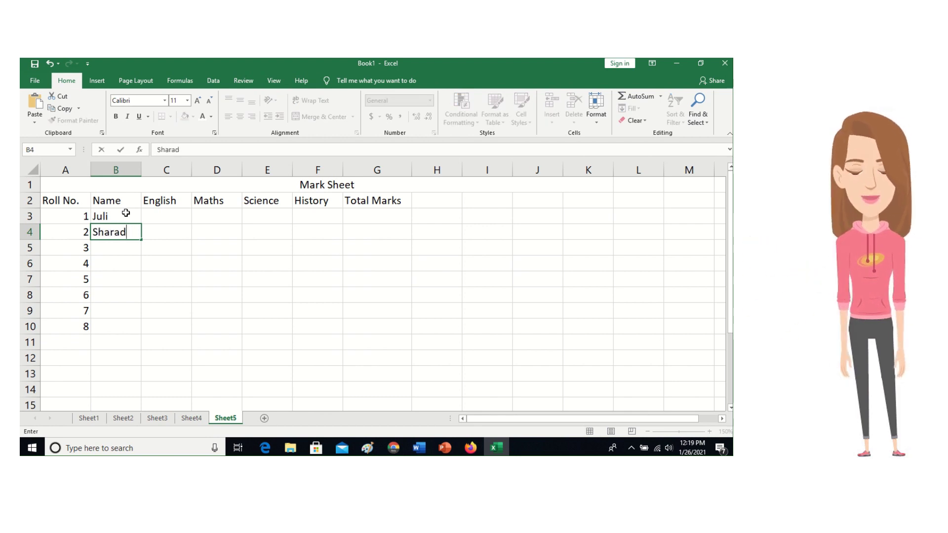
key(Return)
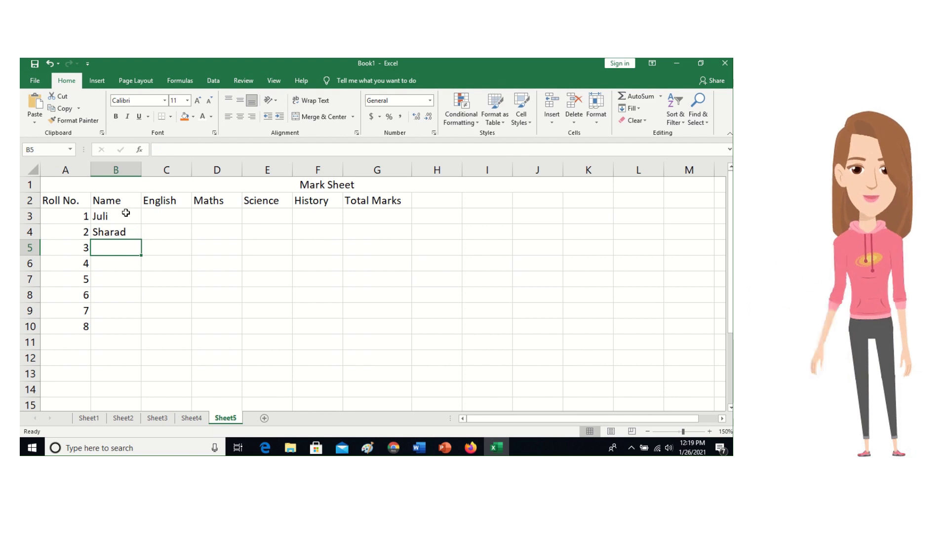
text(Ro)
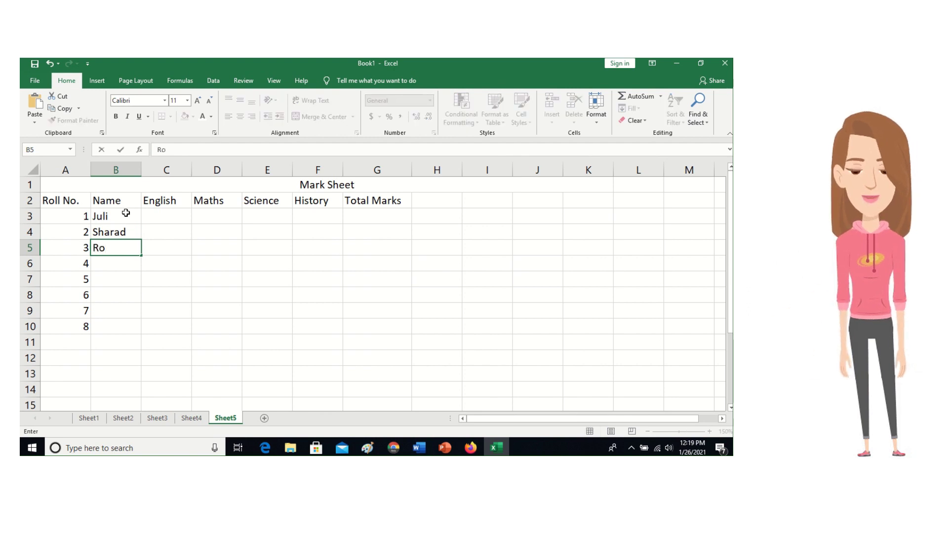
text(ji)
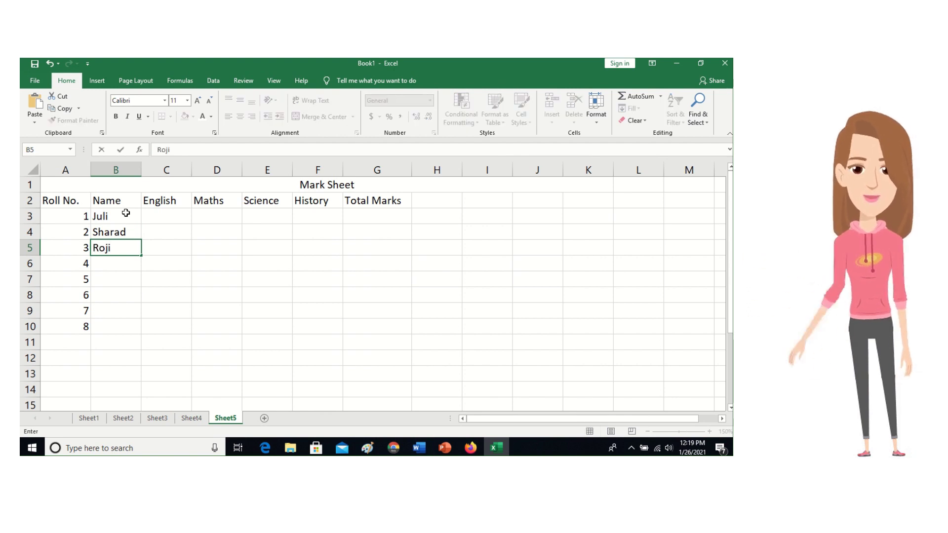
key(Return)
Enter the capitalized first names of the students with roll numbers 4 and 5 in cells B6 and B7.
text(s)
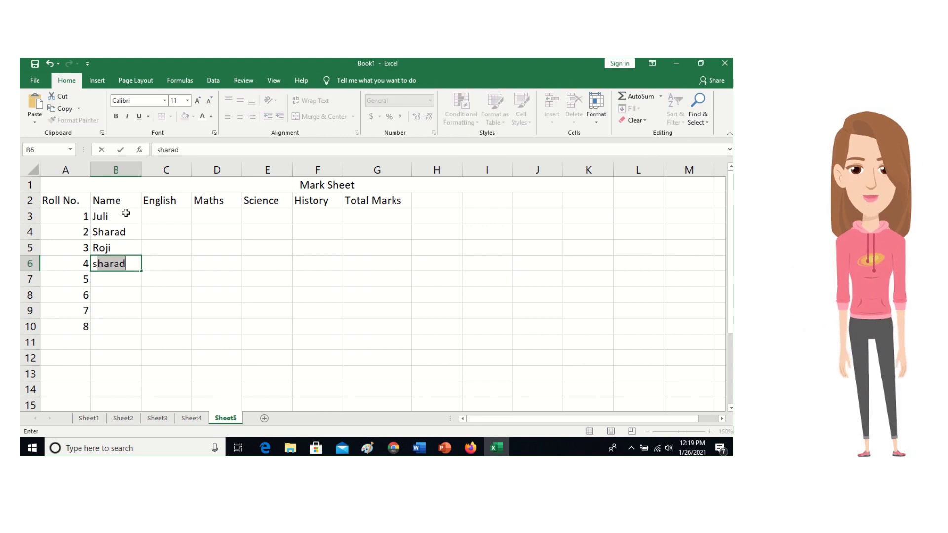
key(BackSpace)
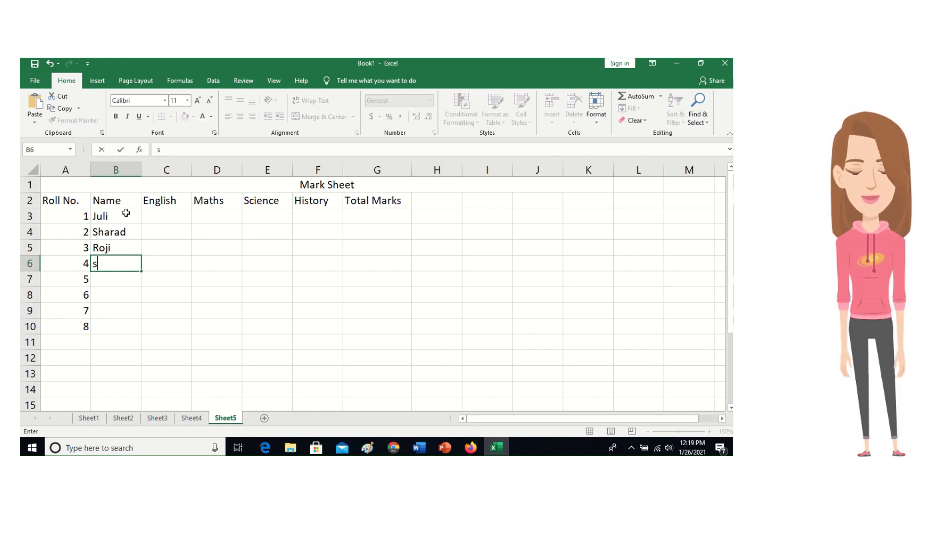
text(S)
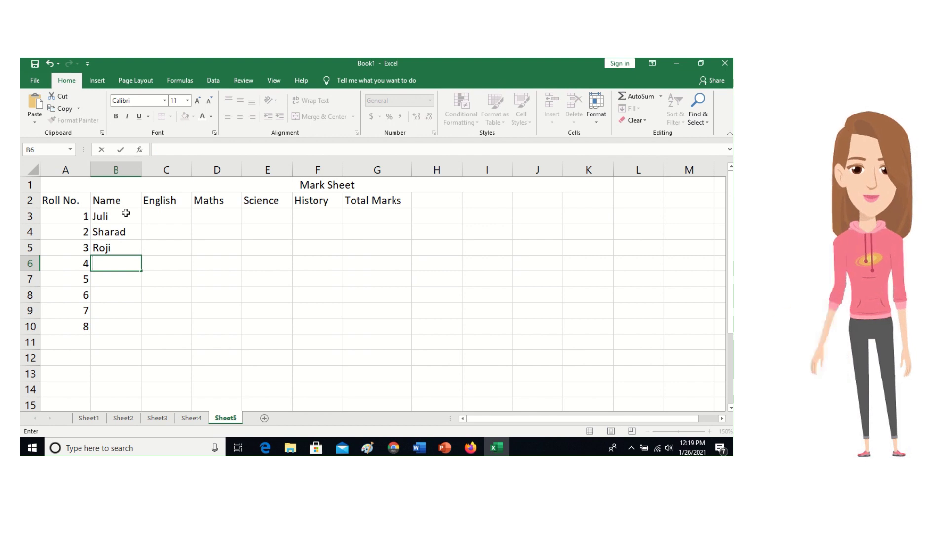
text(S)
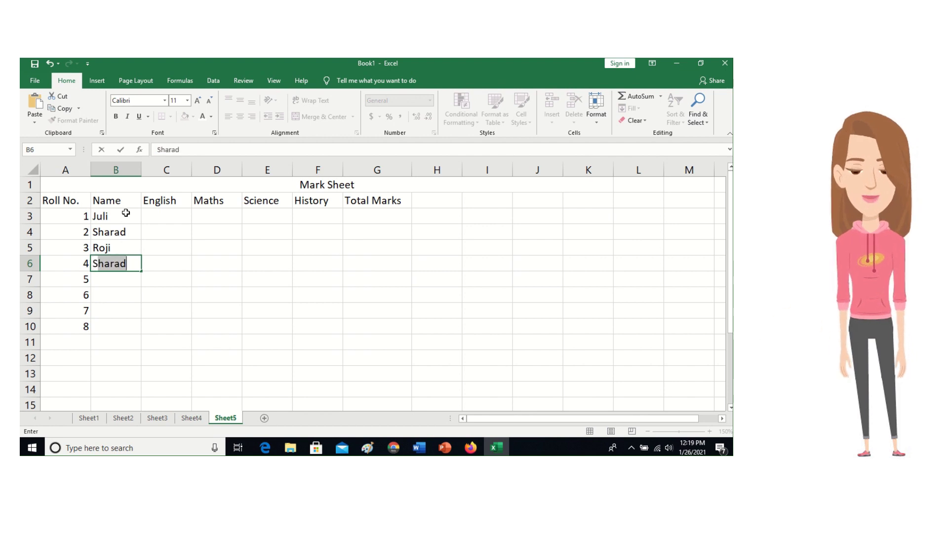
text(hriya)
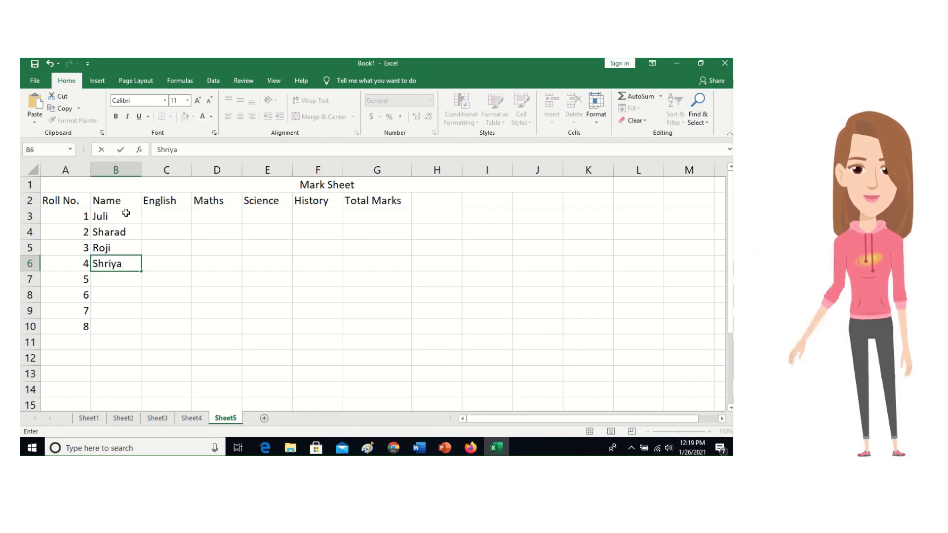
key(Return)
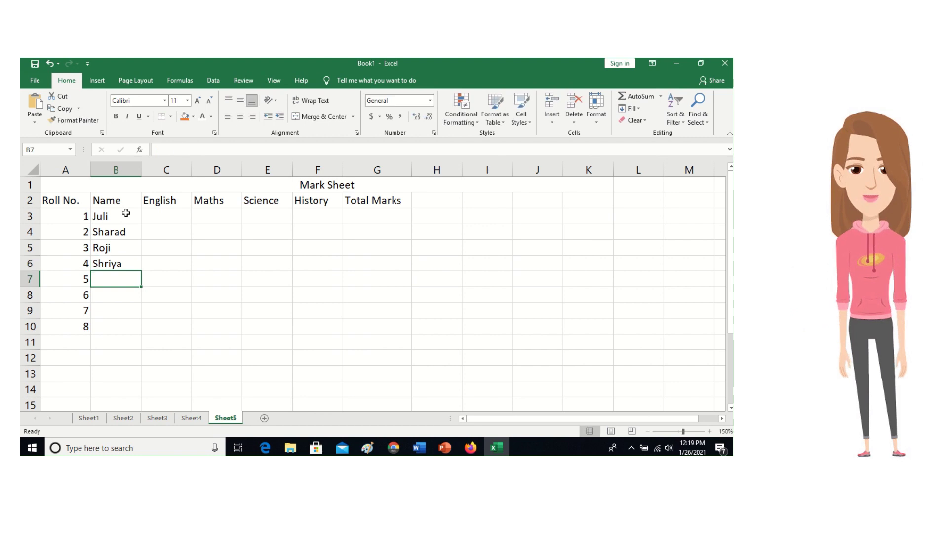
text(Som)
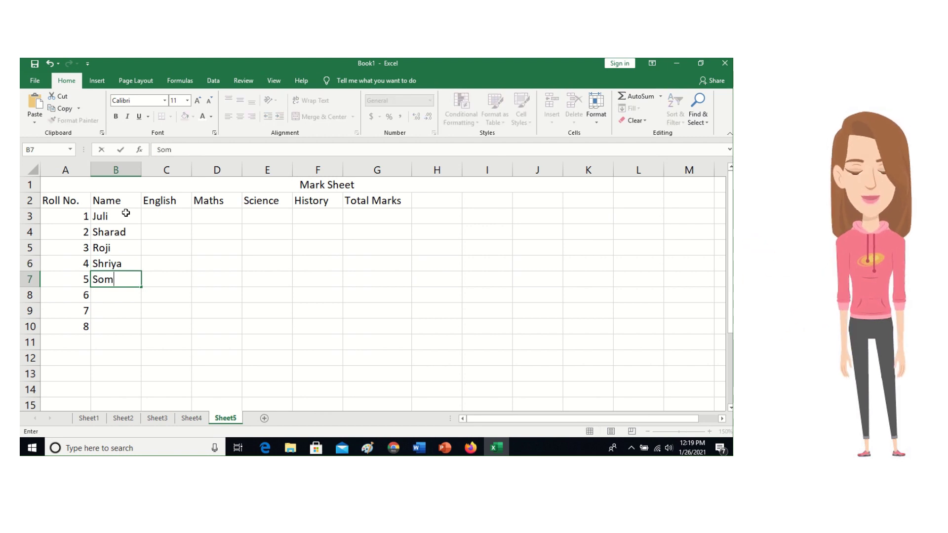
text(ya)
key(Return)
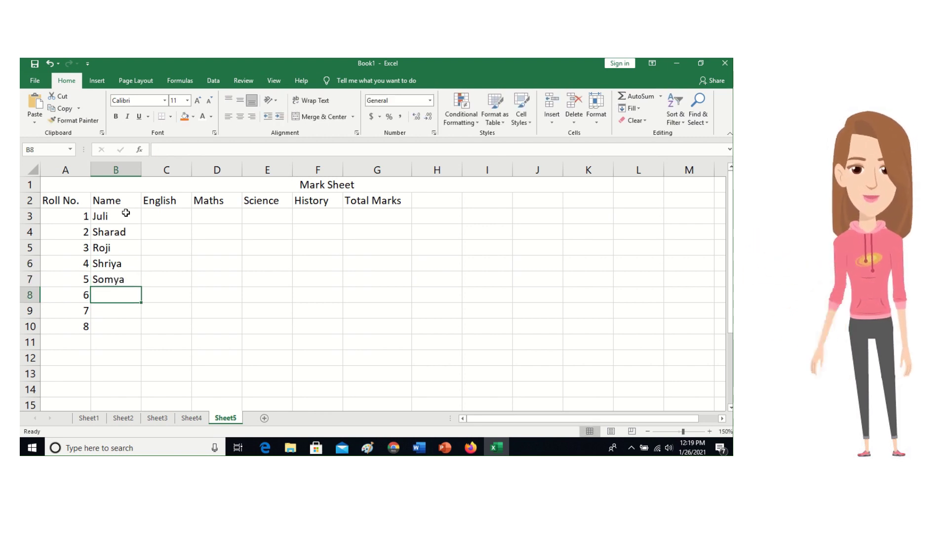
Complete the Name column with the first names of students 6 to 8 in cells B8 through B10.
text(Rabi)
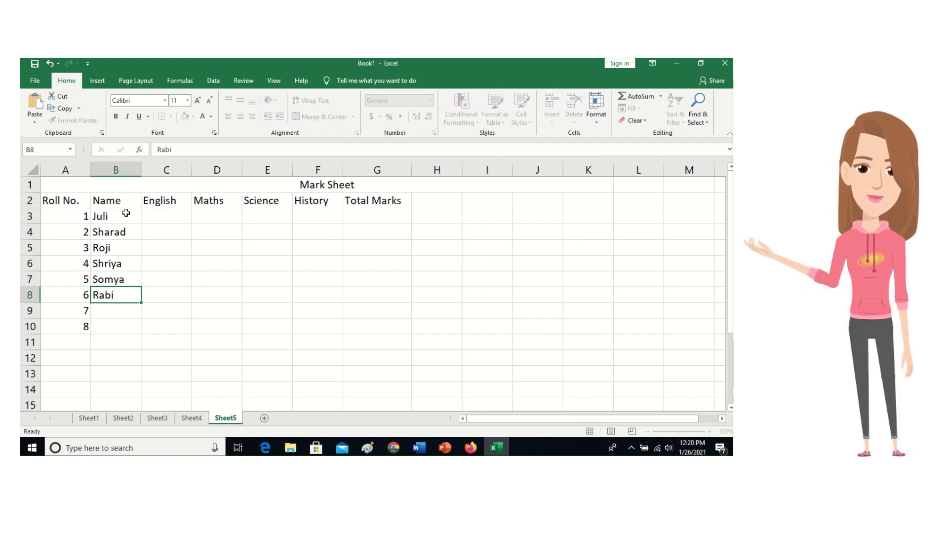
key(Return)
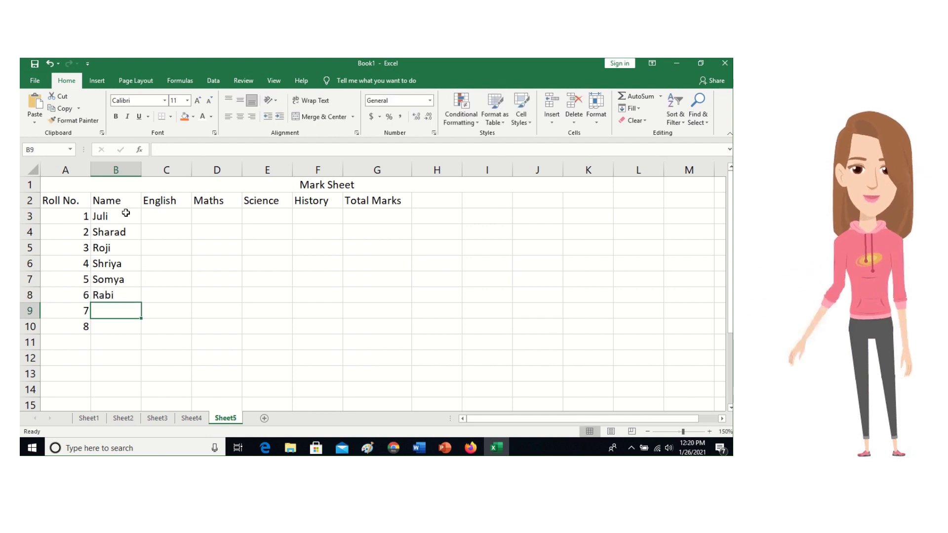
text(Ra)
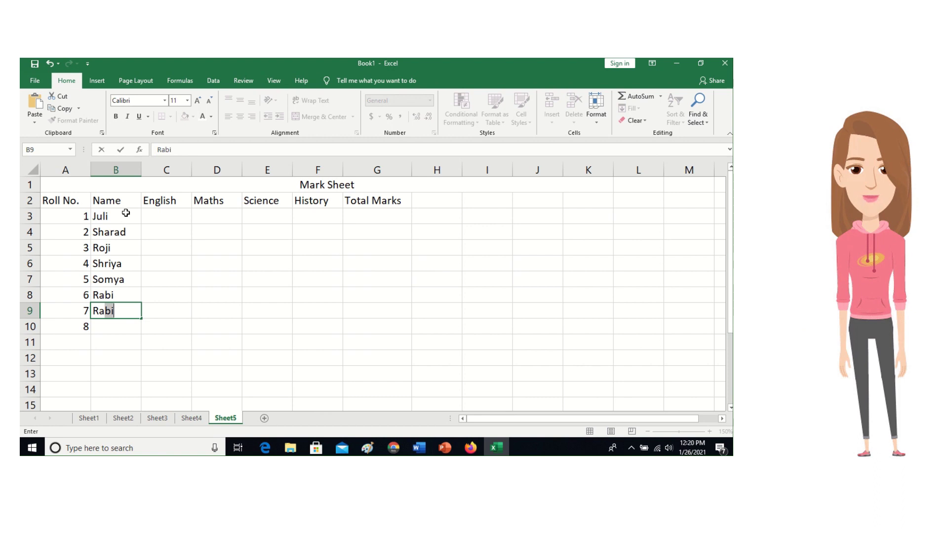
text(hul)
key(Return)
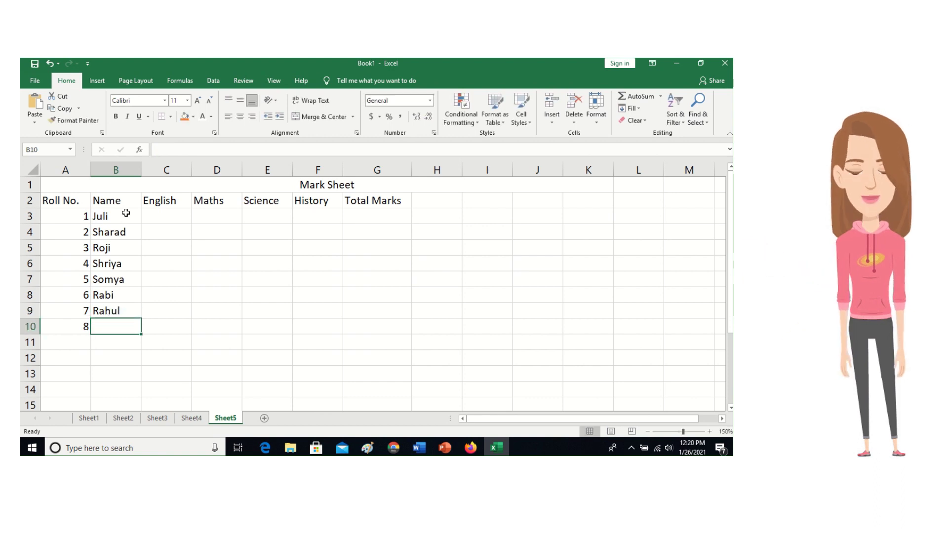
text(Charu)
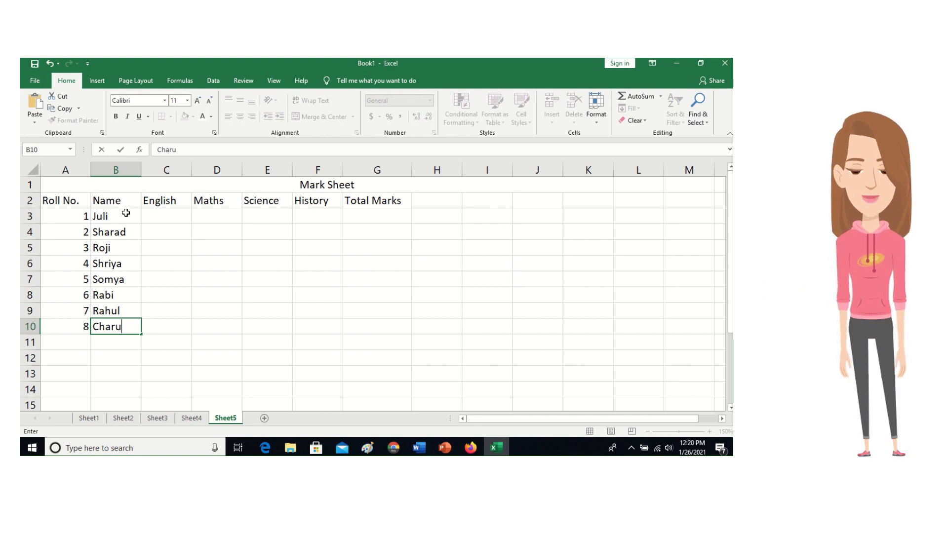
Enter the English marks 42, 61, 29 and 88 for roll numbers 1 to 4 in cells C3 through C6.
click(146, 216)
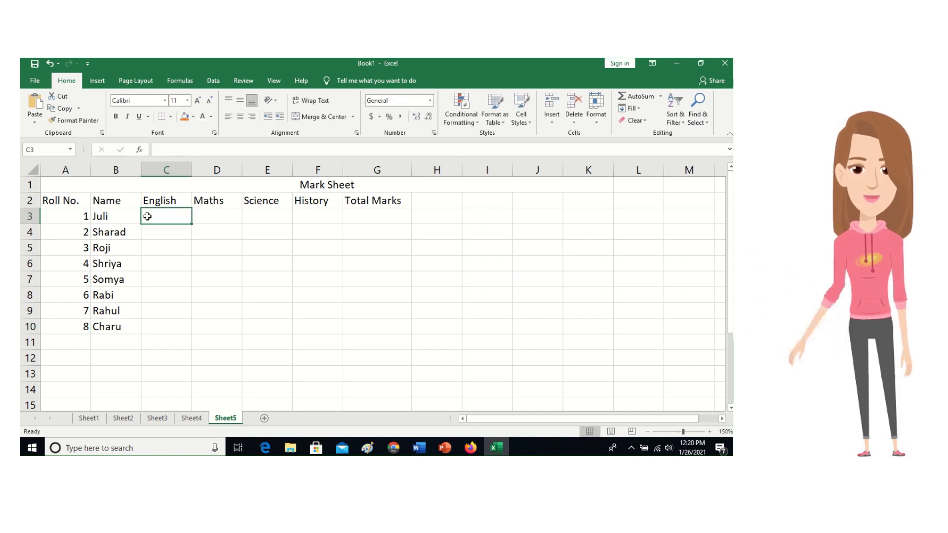
text(42)
key(Return)
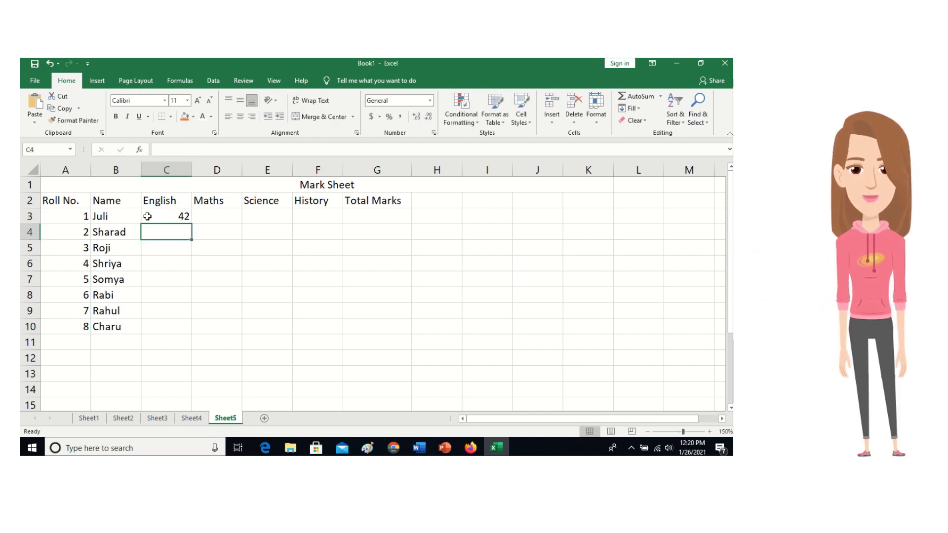
text(61)
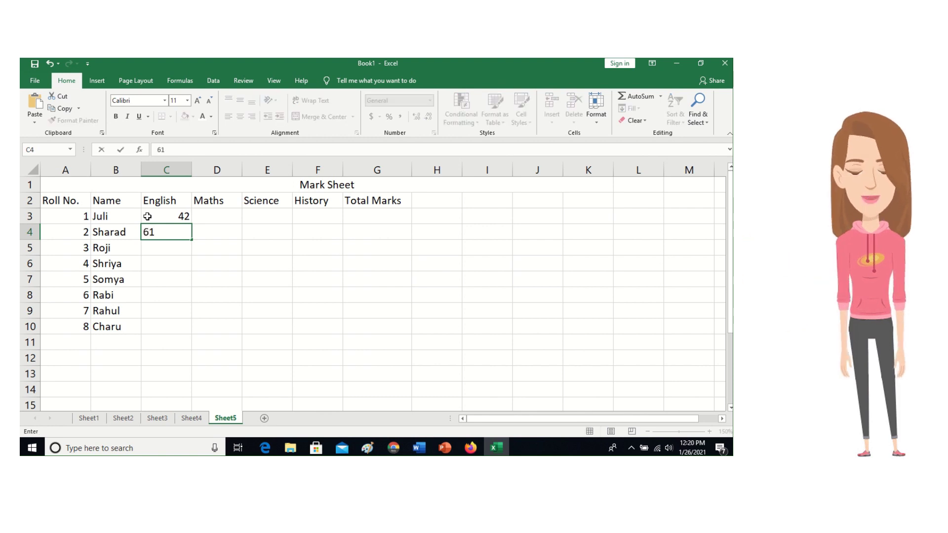
key(Return)
text(29)
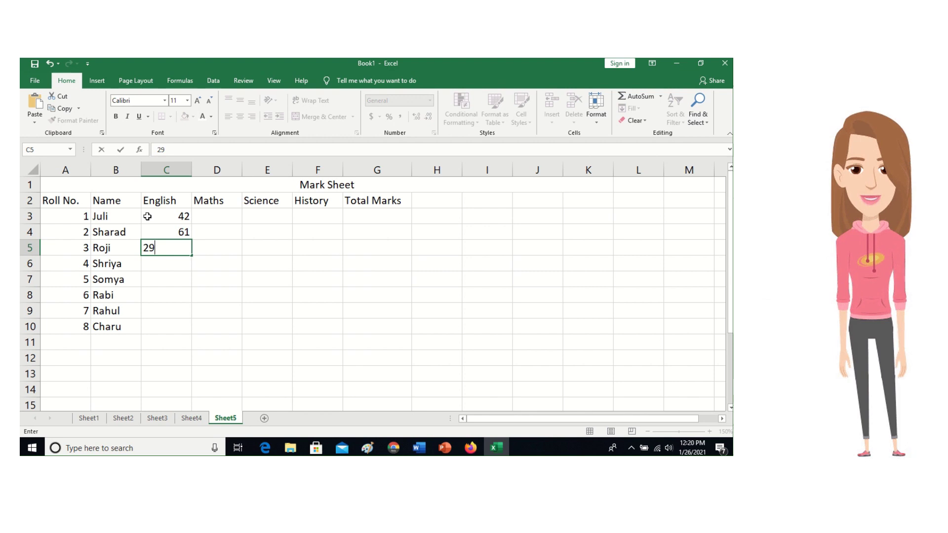
key(Return)
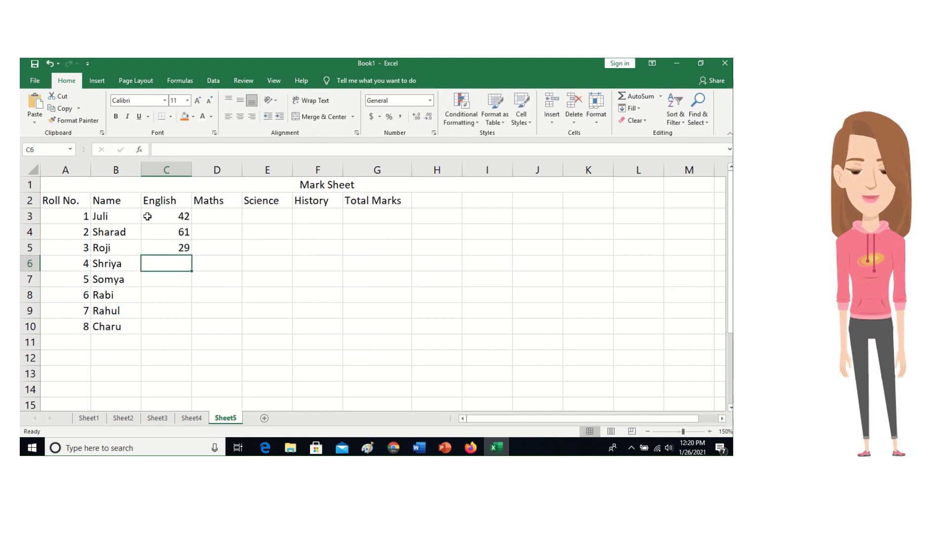
text(88)
key(Return)
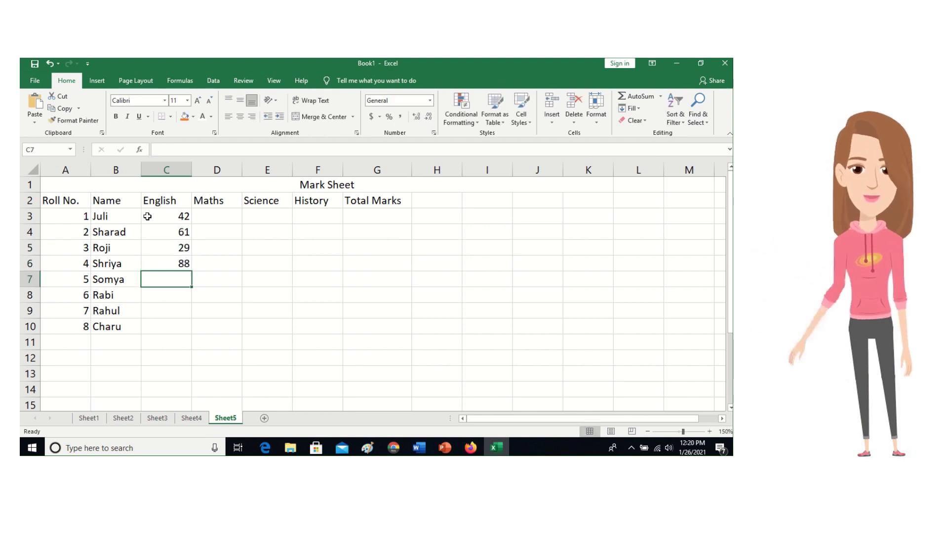
Complete the English column with the marks 47, 58, 70 and 63 in cells C7 through C10.
text(47)
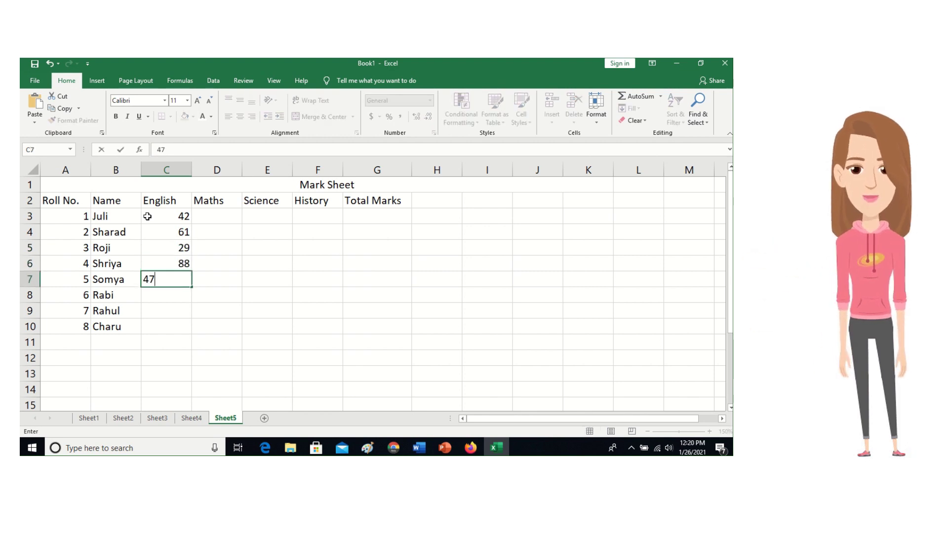
key(Return)
text(58)
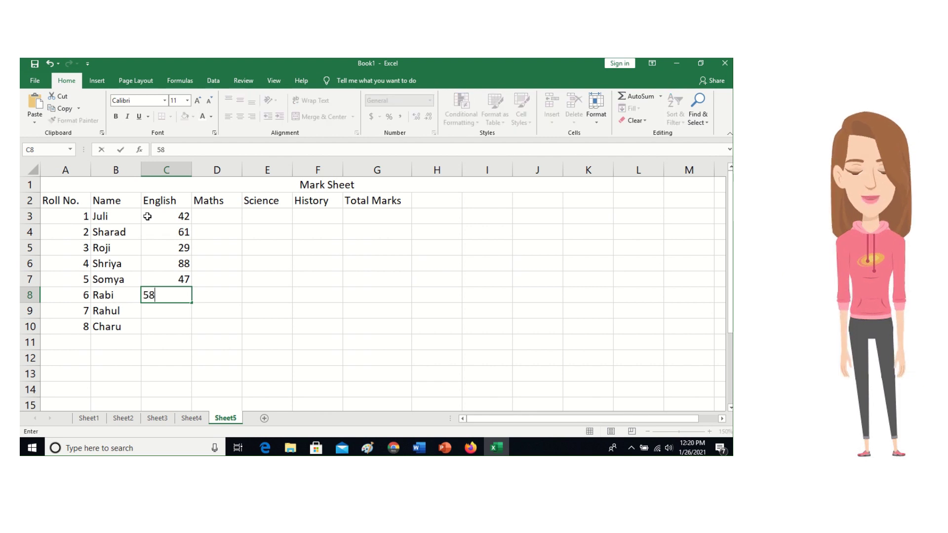
key(Return)
text(70)
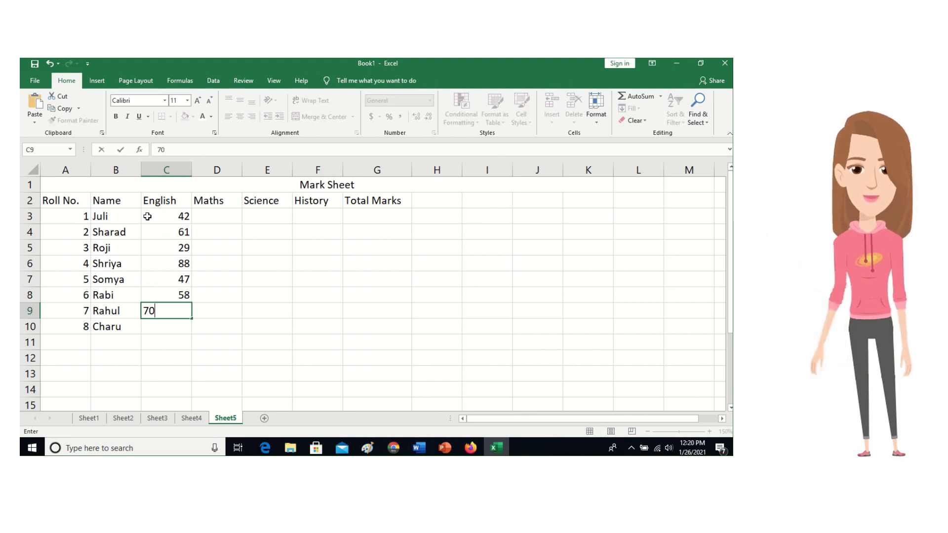
key(Return)
text(63)
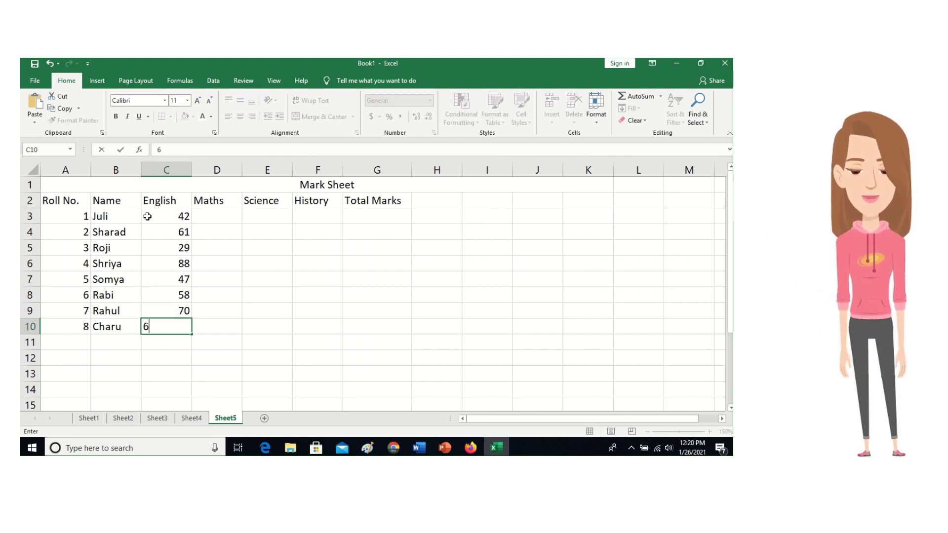
Enter the Maths marks 27, 58, 36 and 78 for roll numbers 1 to 4 in cells D3 through D6.
click(217, 222)
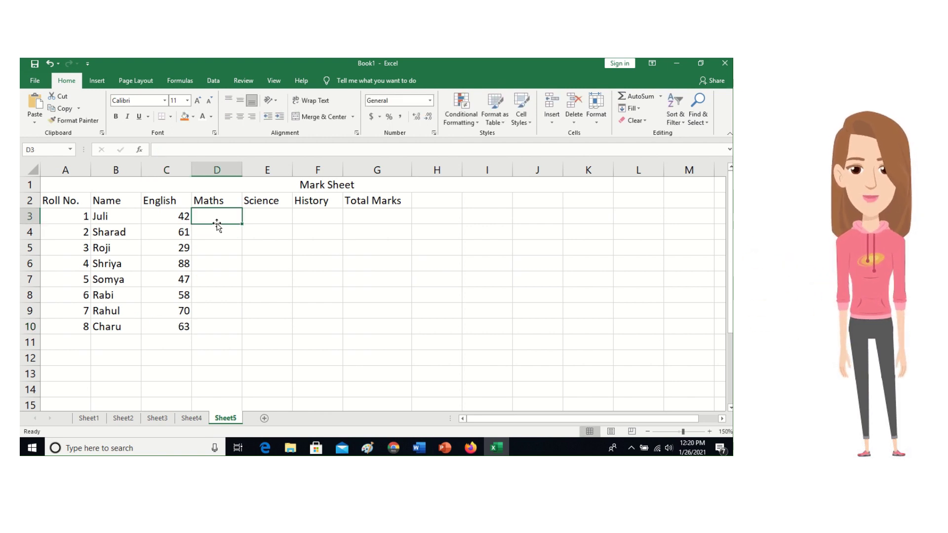
text(27)
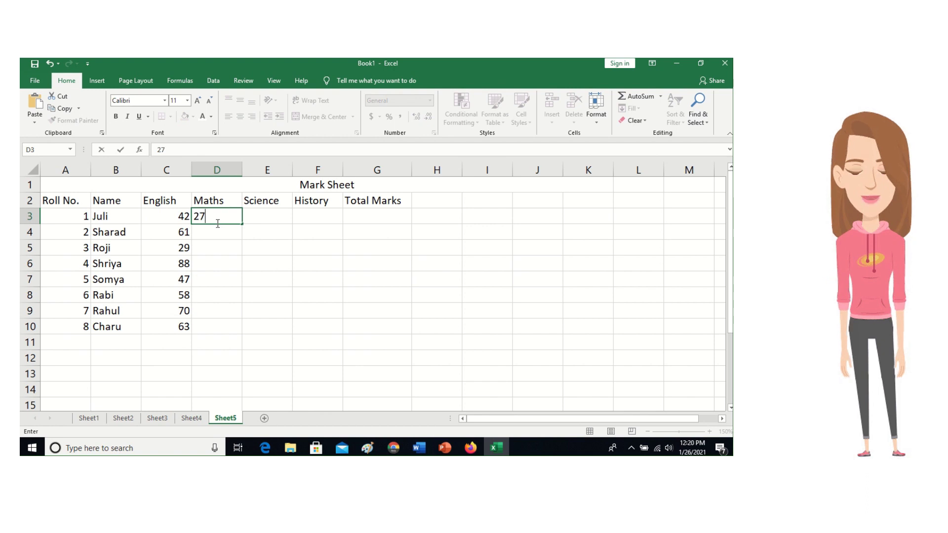
key(Return)
text(58)
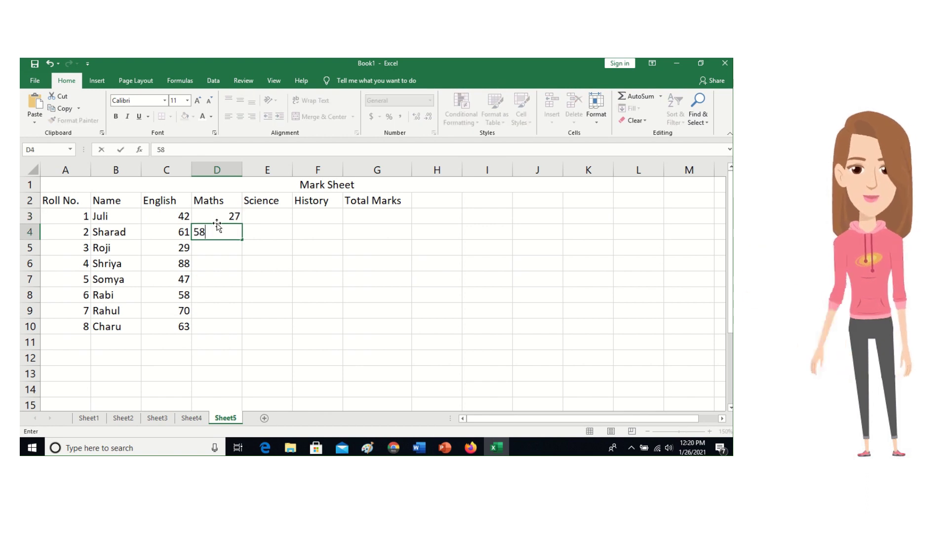
key(Return)
text(36)
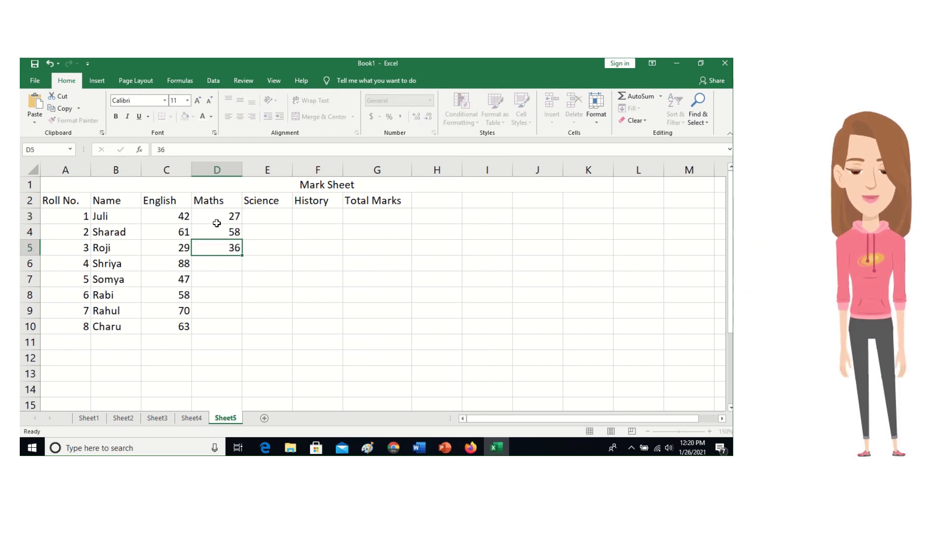
key(Return)
text(78)
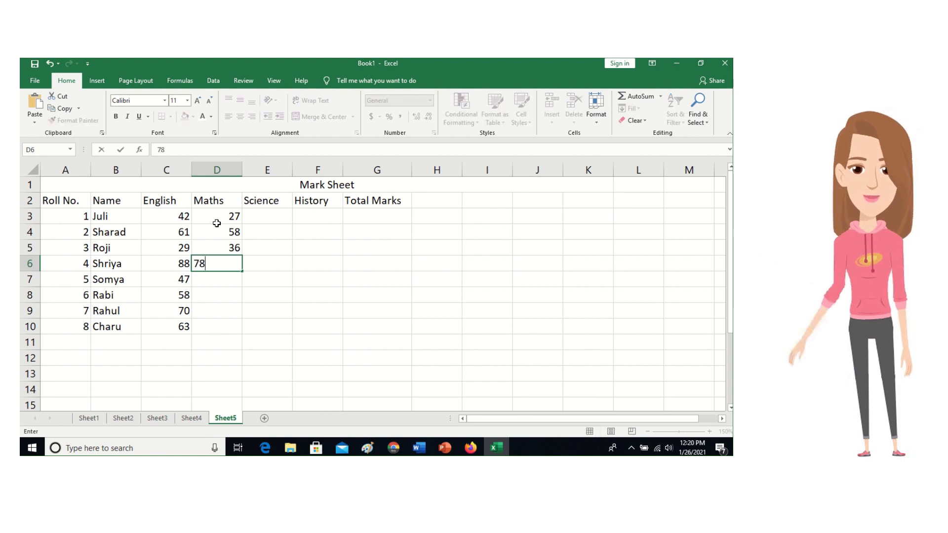
key(Return)
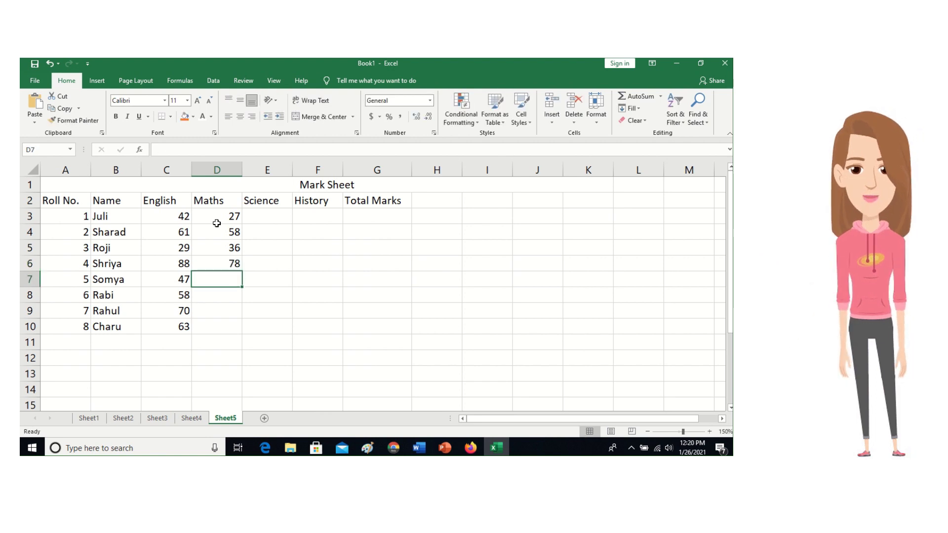
Complete the Maths column with the marks 59, 49, 61 and 59 in cells D7 through D10.
text(59)
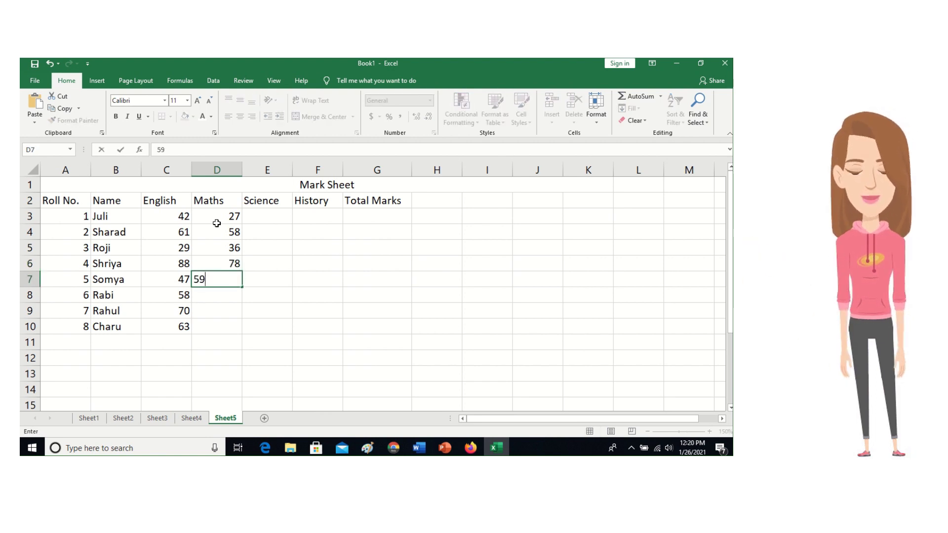
key(Return)
text(49)
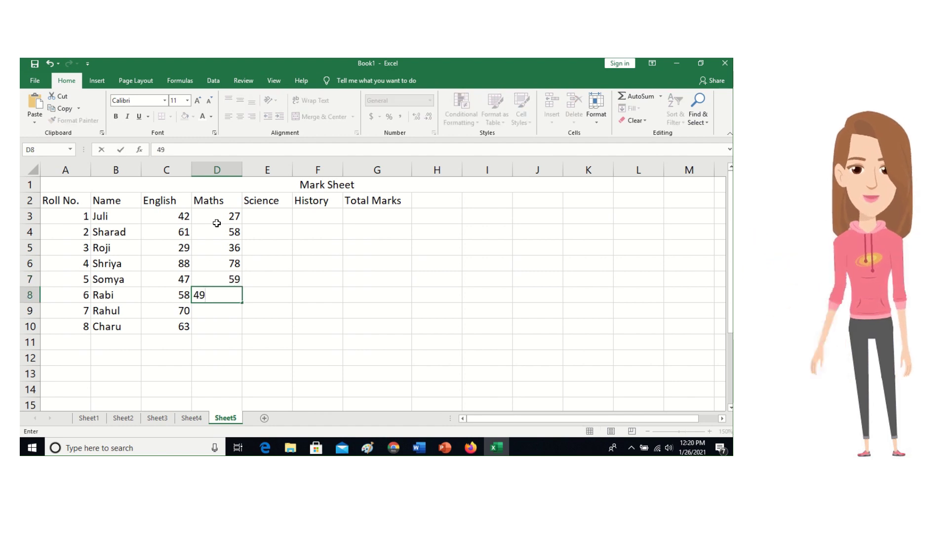
key(Return)
text(61)
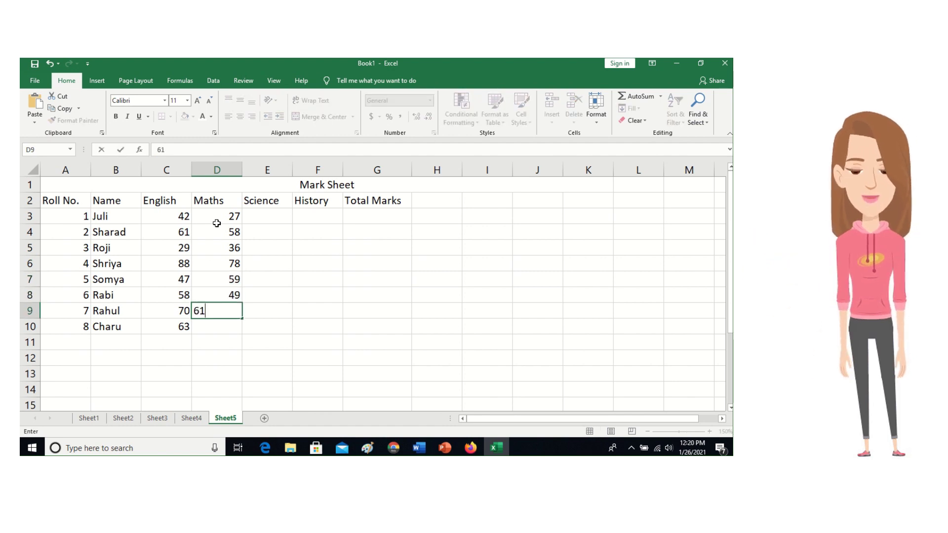
key(Return)
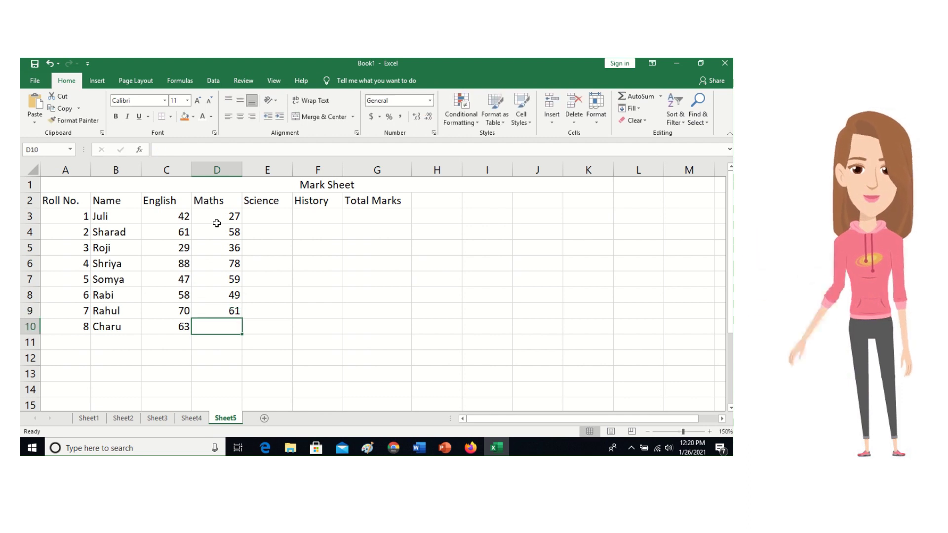
text(59)
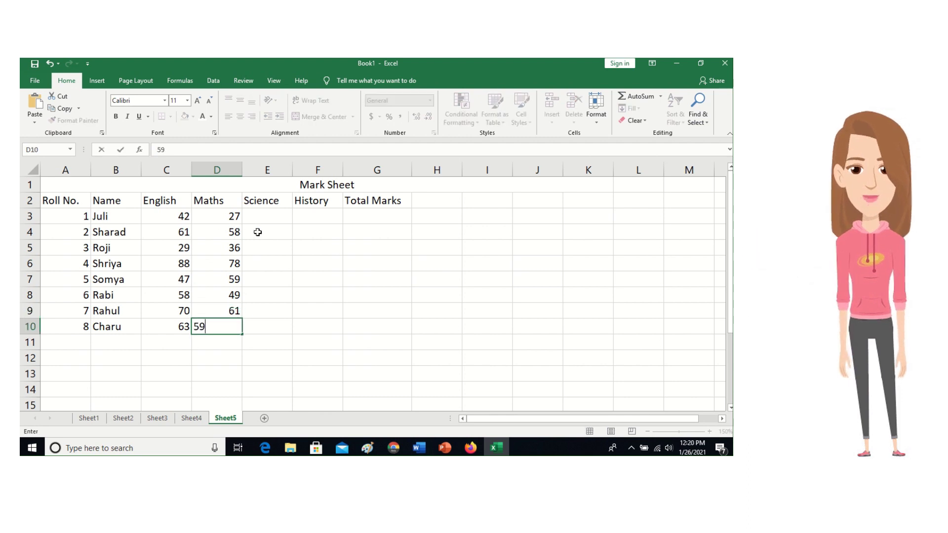
Enter the Science marks 61, 69, 40 and 79 for roll numbers 1 to 4 in cells E3 through E6.
click(263, 218)
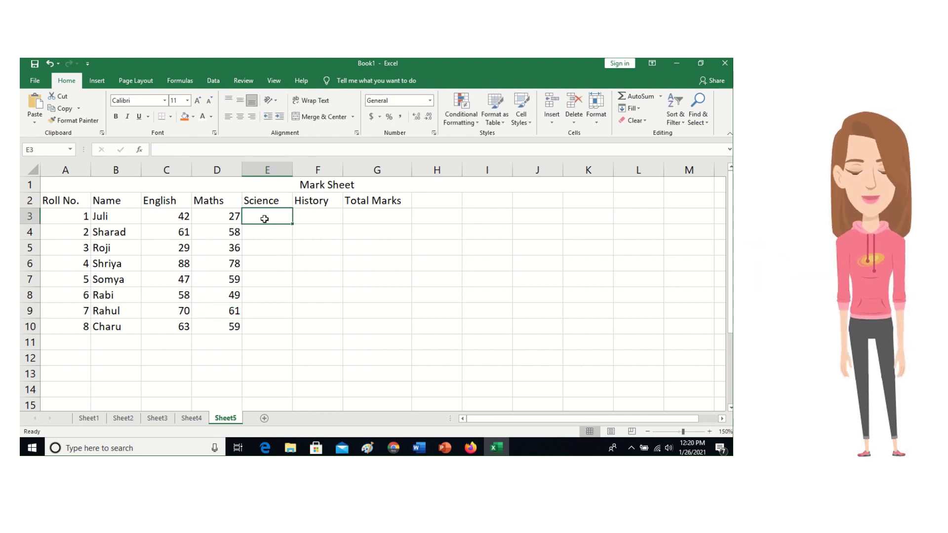
text(61)
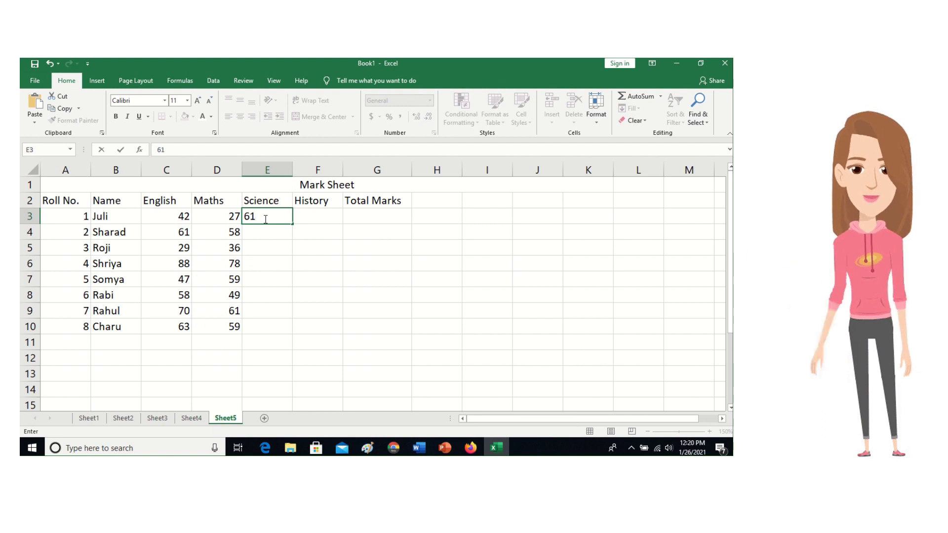
key(Return)
text(69)
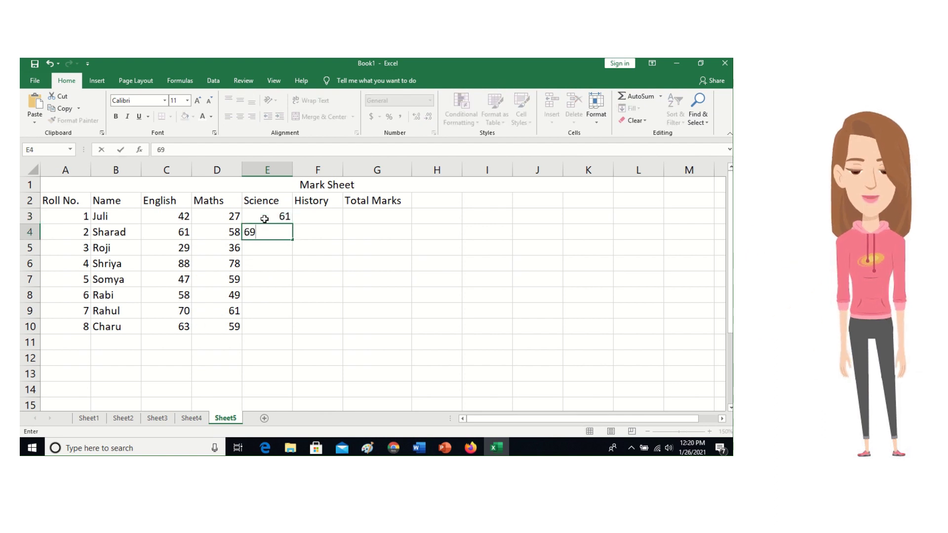
key(Return)
text(40)
key(Return)
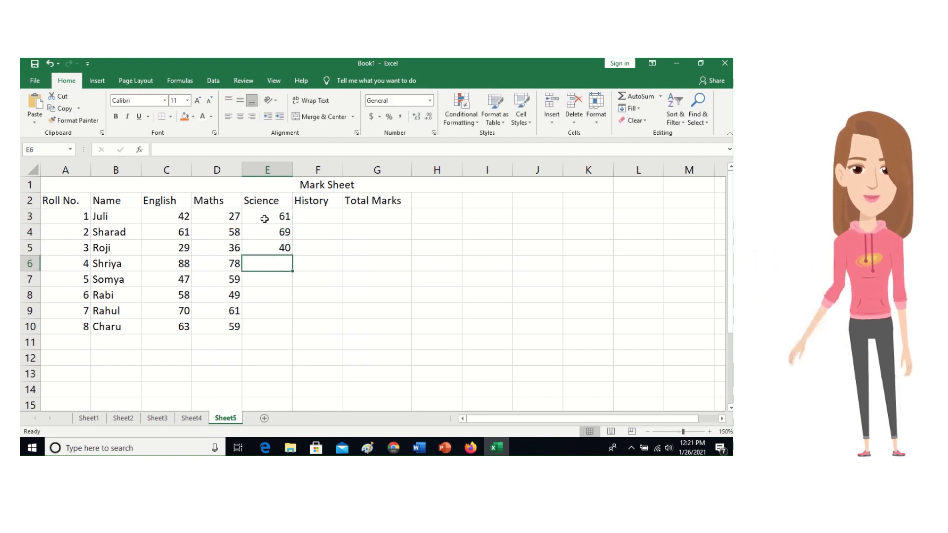
text(7)
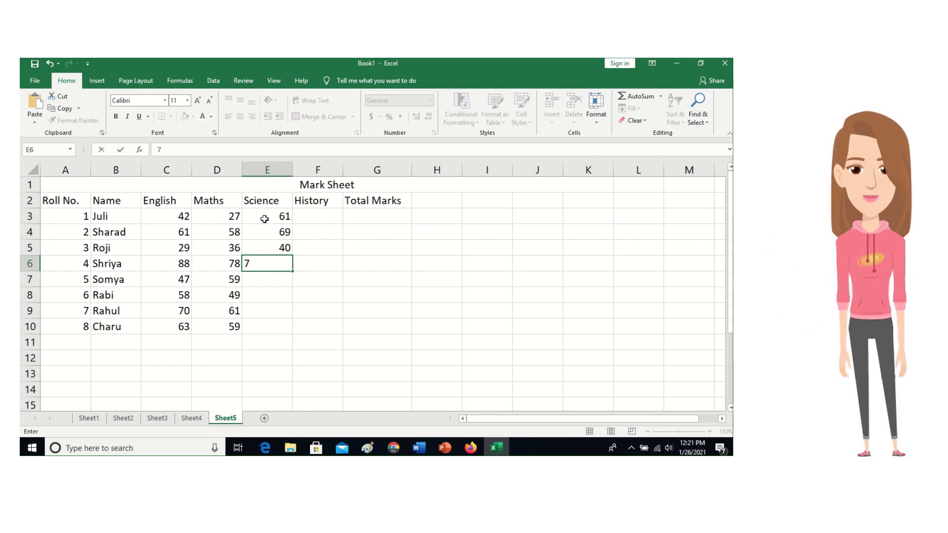
text(9)
key(Return)
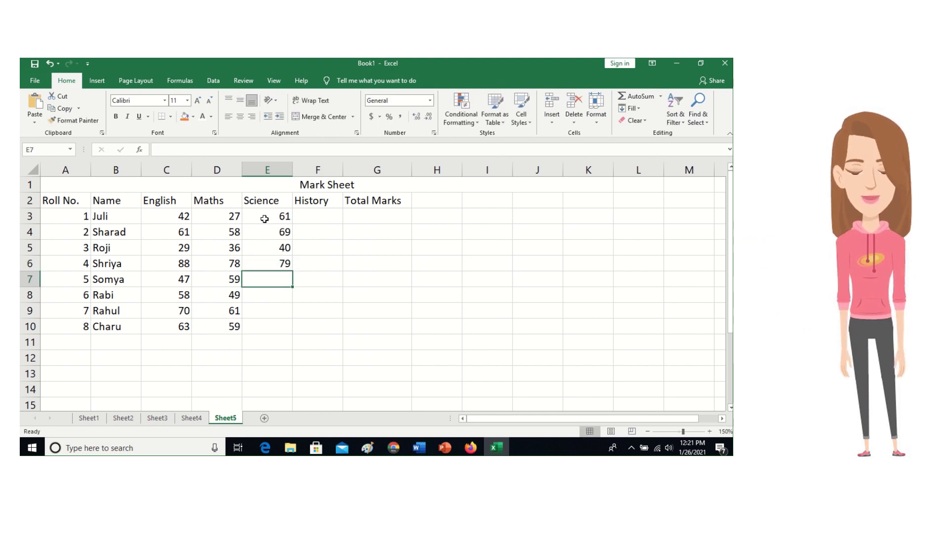
Complete the Science column with the marks 63, 59, 72 and 47 in cells E7 through E10.
text(63)
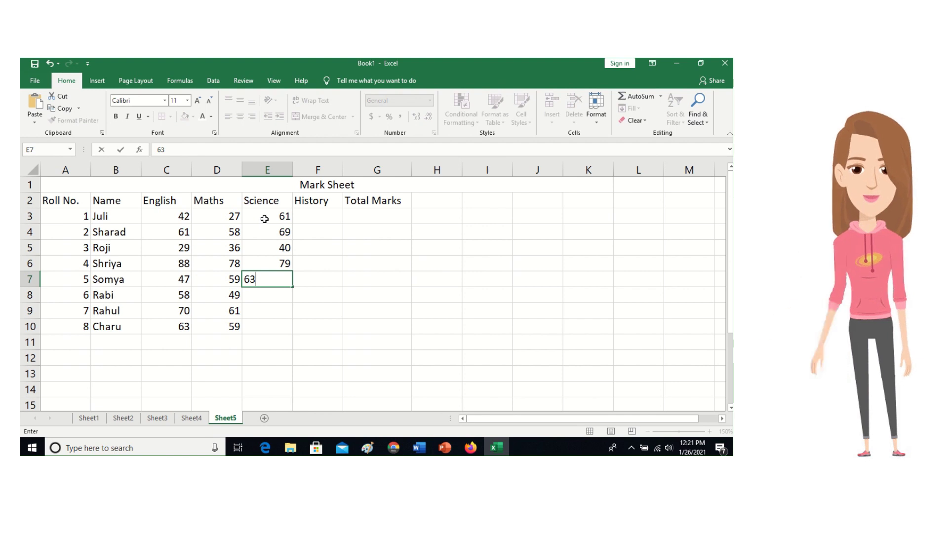
key(Return)
text(59)
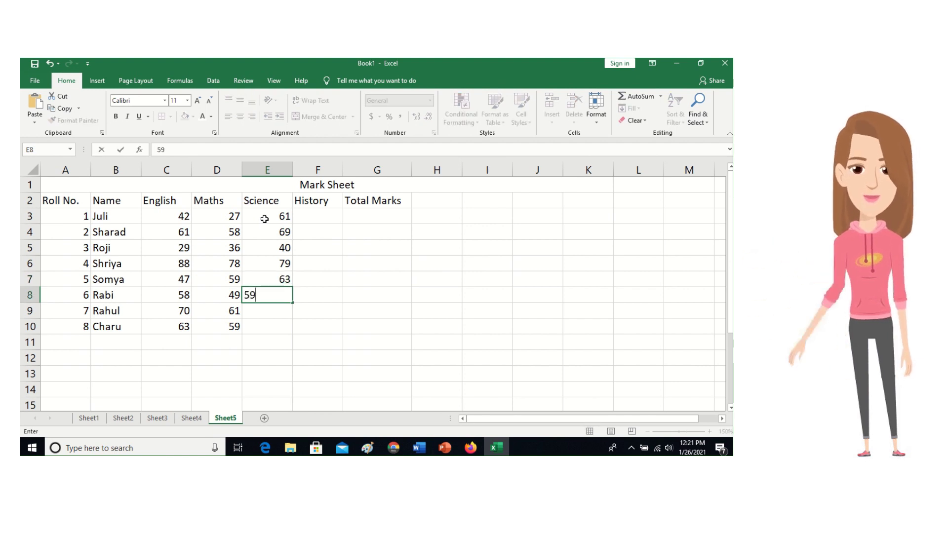
key(Return)
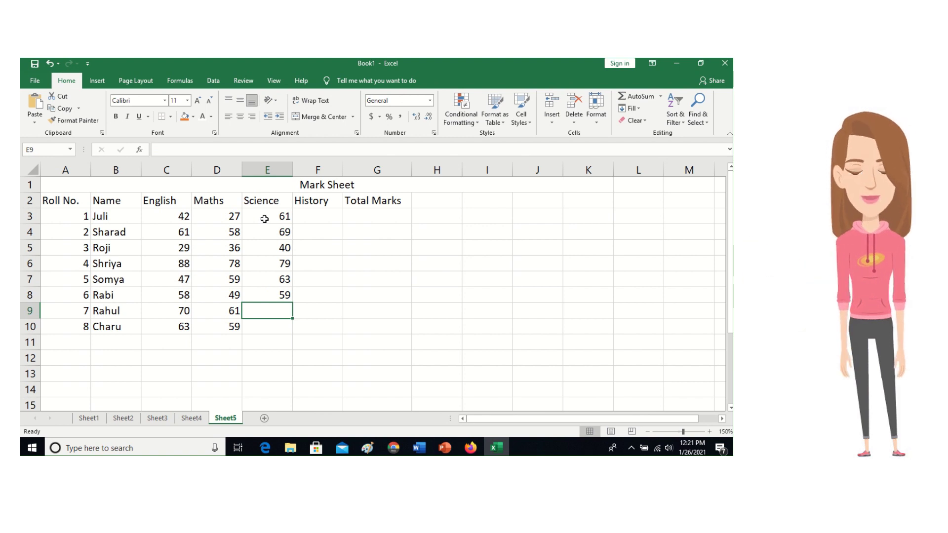
text(72)
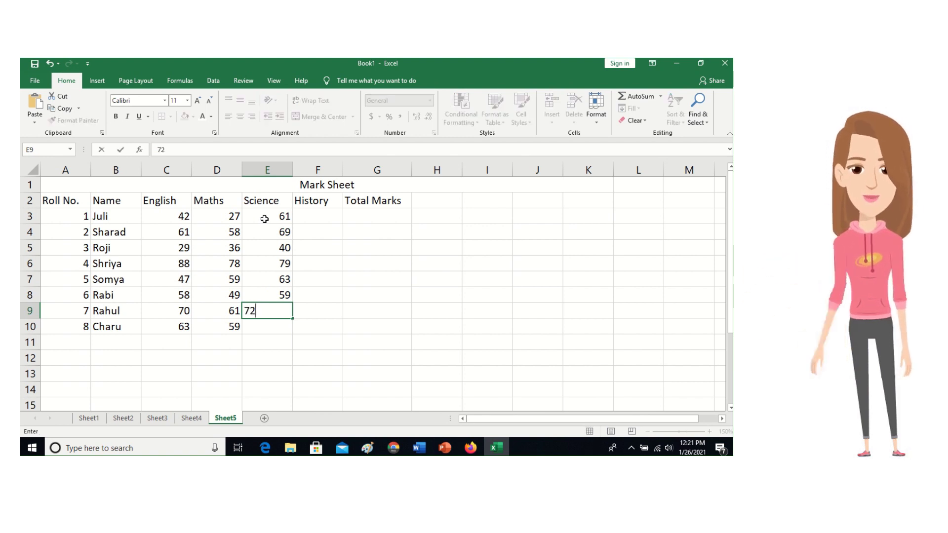
key(Return)
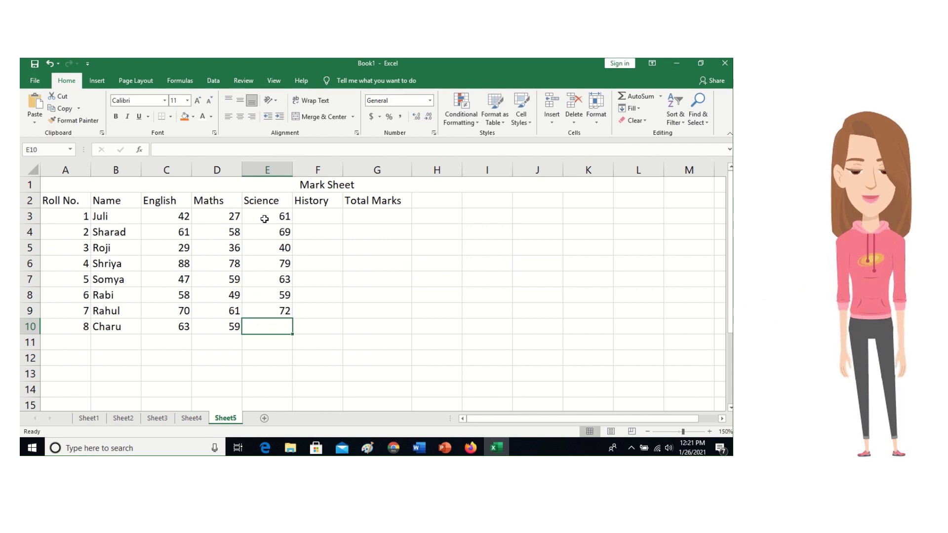
text(47)
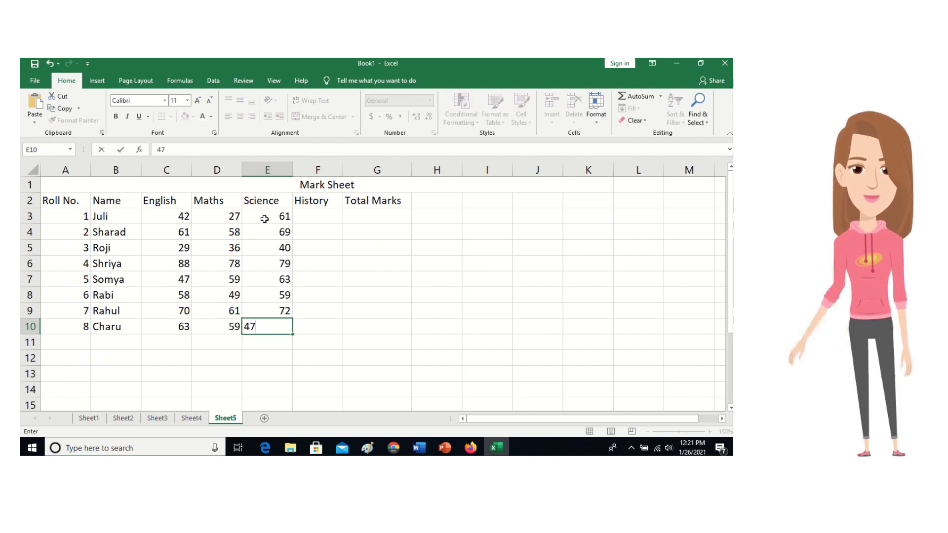
Enter the History marks 44, 51, 55 and 92 for roll numbers 1 to 4 in cells F3 through F6.
click(305, 214)
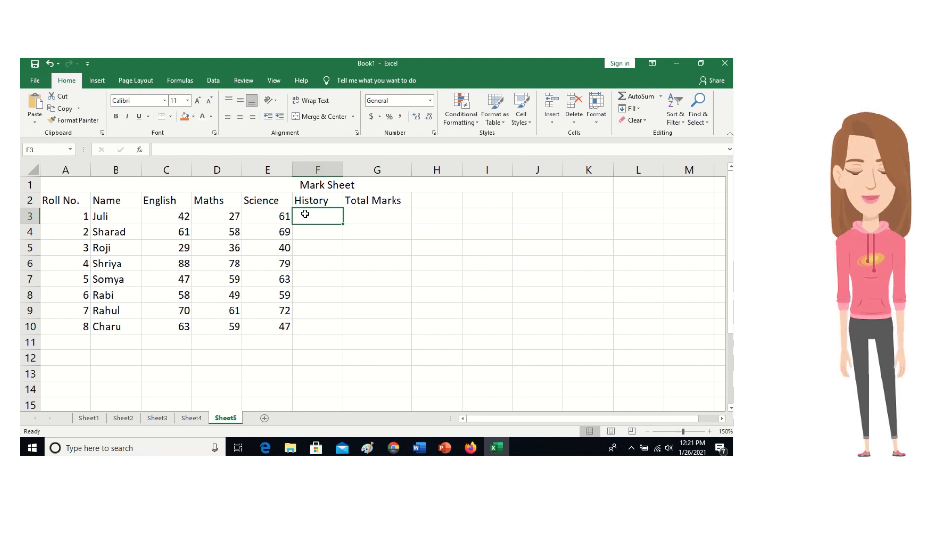
text(44)
key(Return)
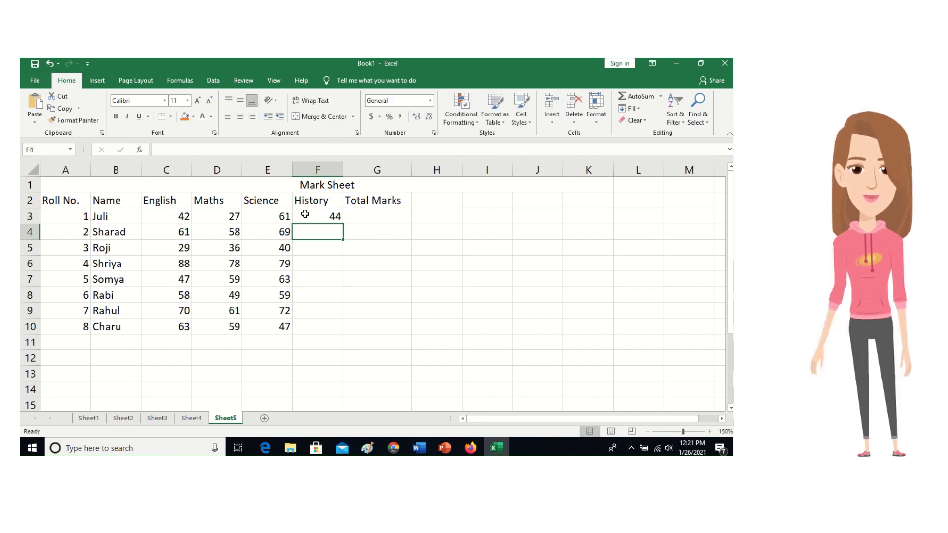
text(51)
key(Return)
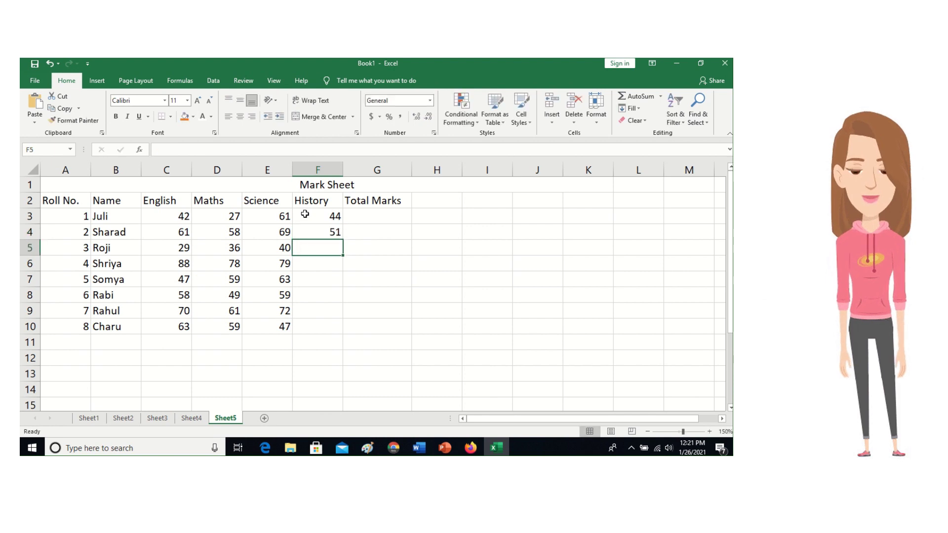
text(55)
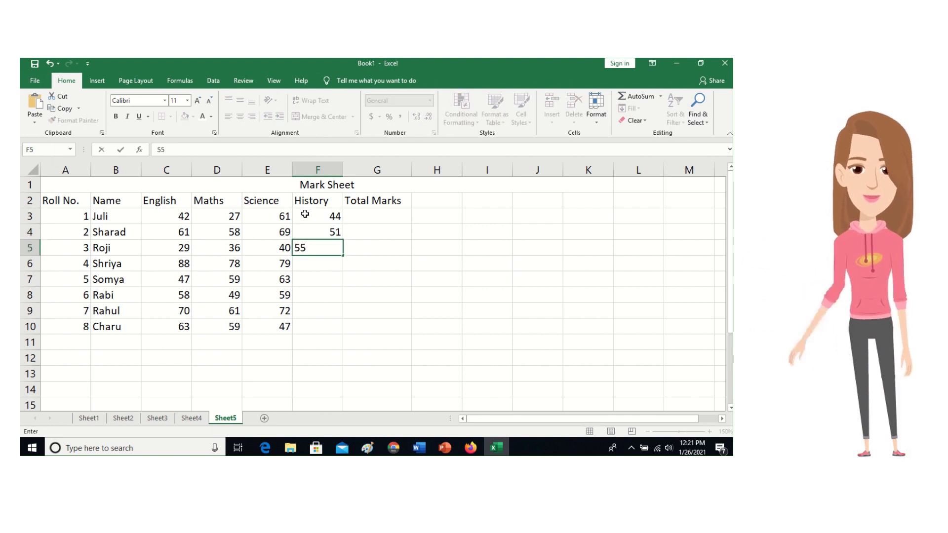
key(Return)
text(92)
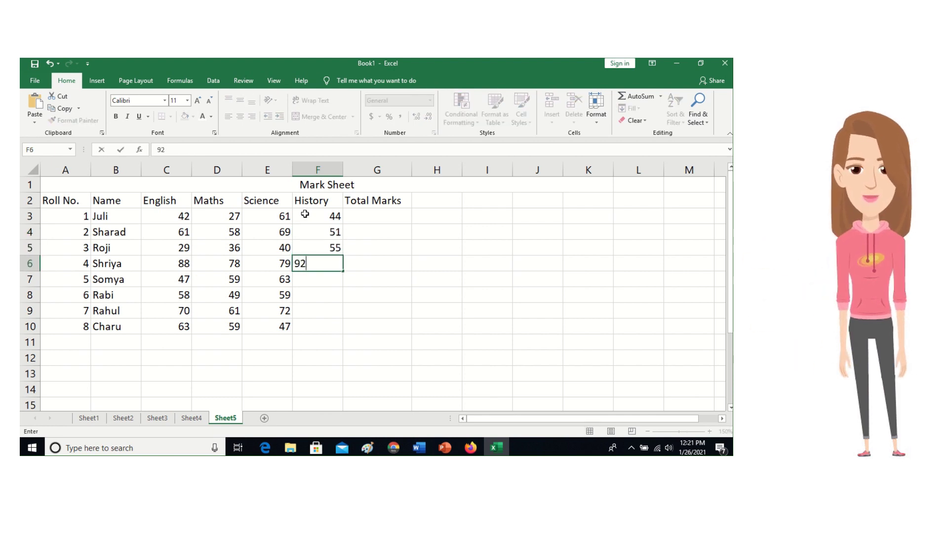
key(Return)
Complete the History column with the marks 61, 70, 58 and 62 in cells F7 through F10.
text(61)
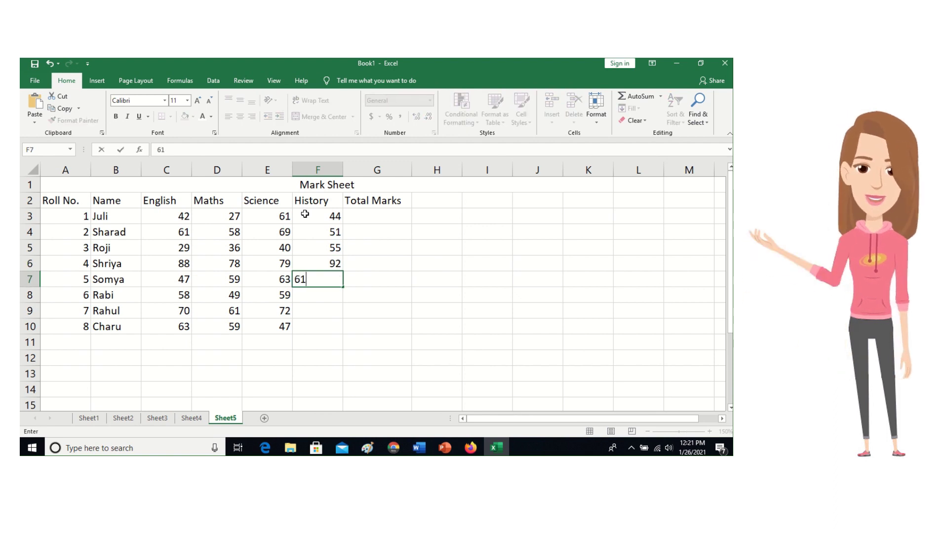
key(Return)
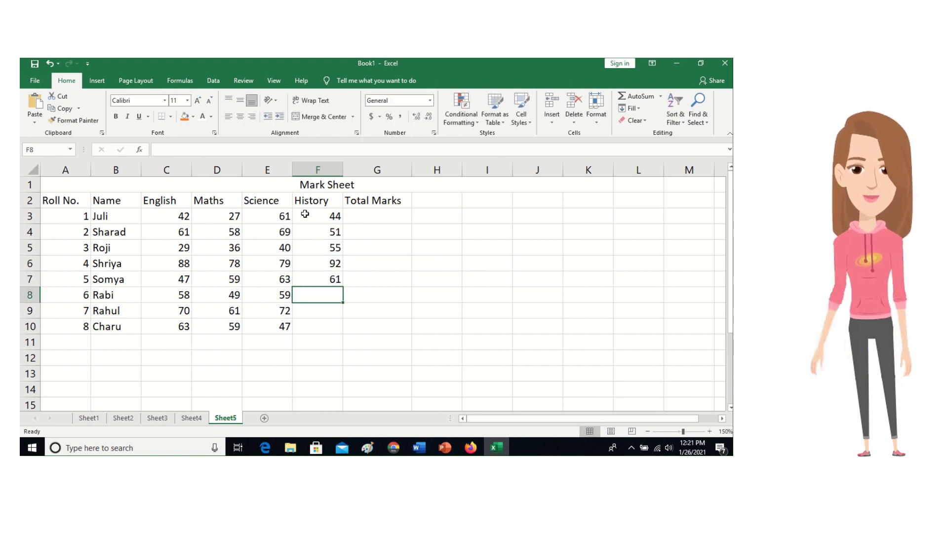
text(70)
key(Return)
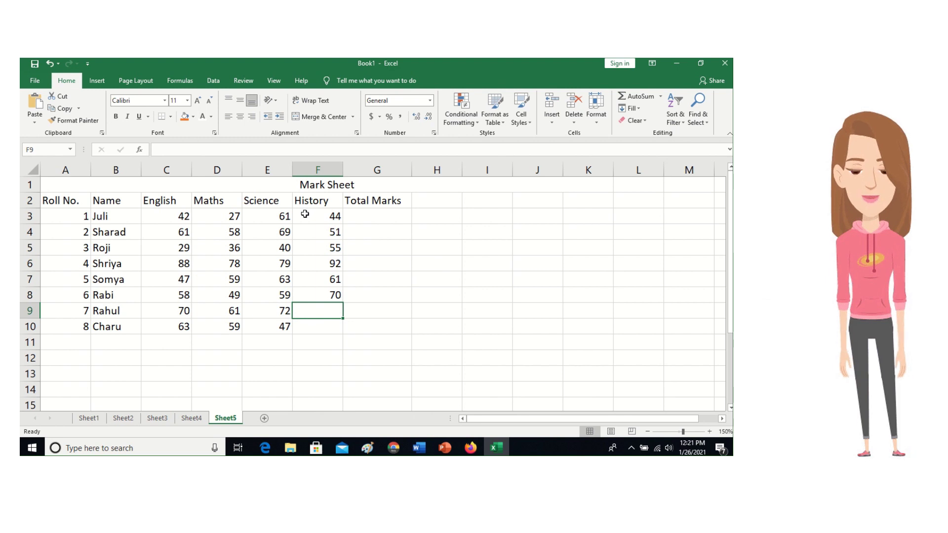
text(58)
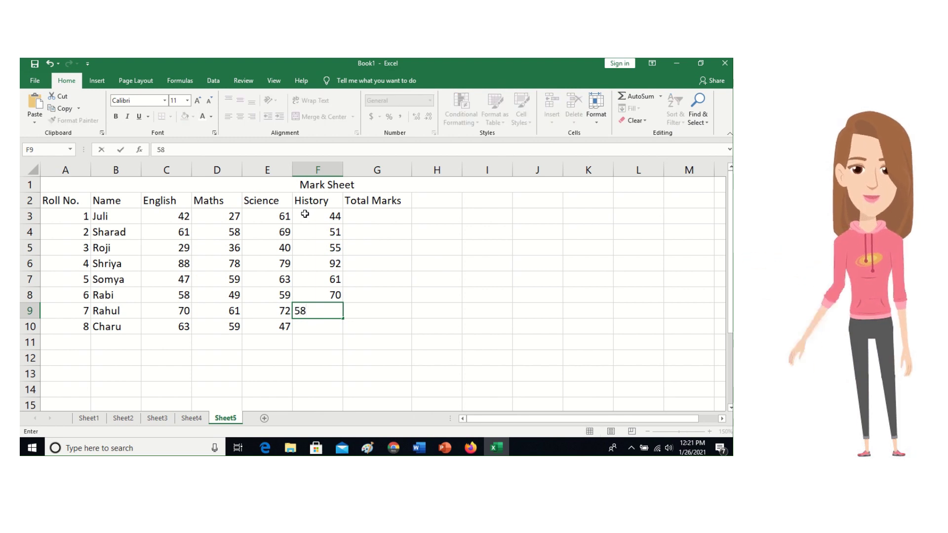
key(Return)
text(62)
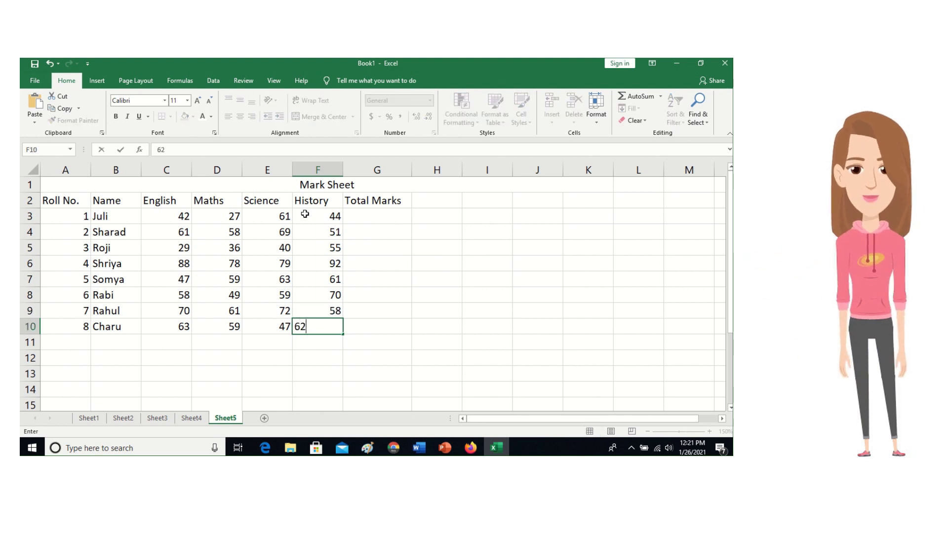
click(393, 323)
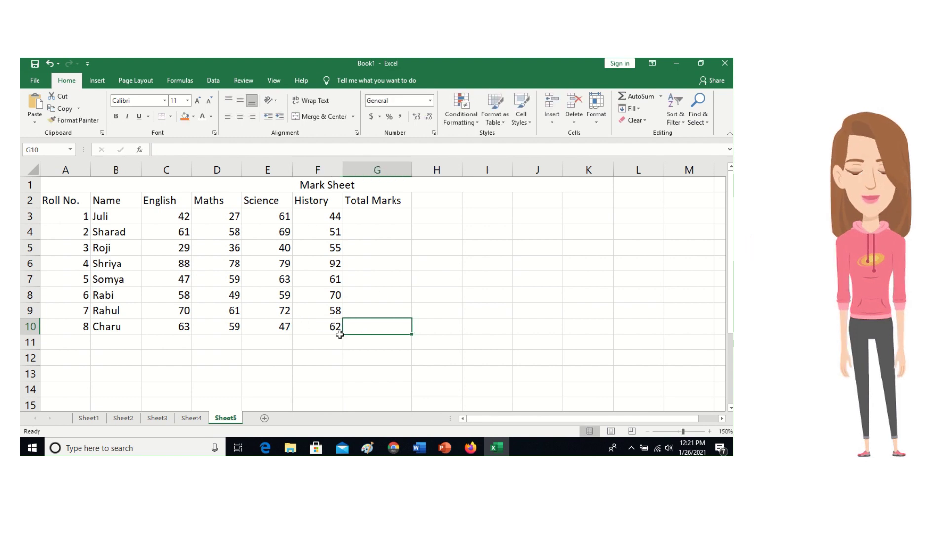
Calculate every student's Total Marks in G3 through G10 by applying AutoSum to the range B3:G10.
click(106, 217)
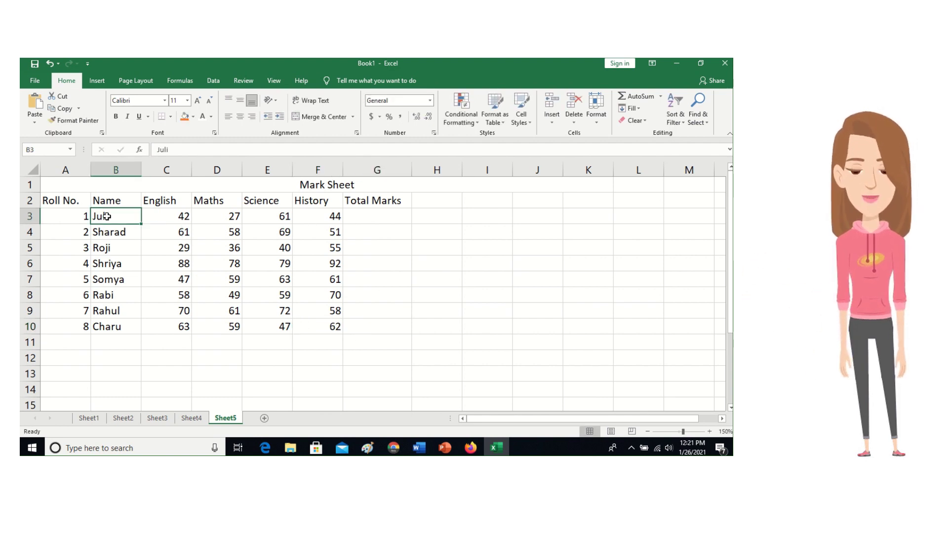
drag(106, 216, 367, 323)
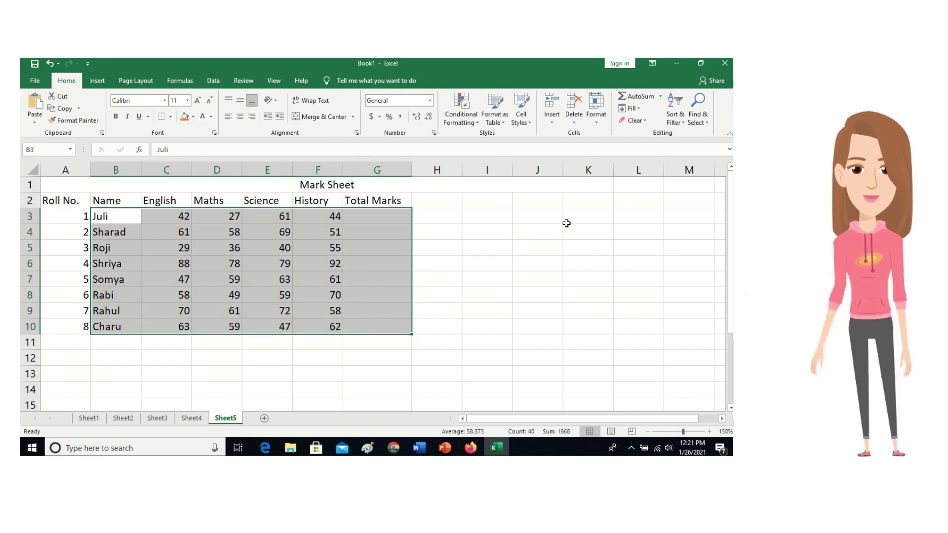
click(639, 98)
click(433, 279)
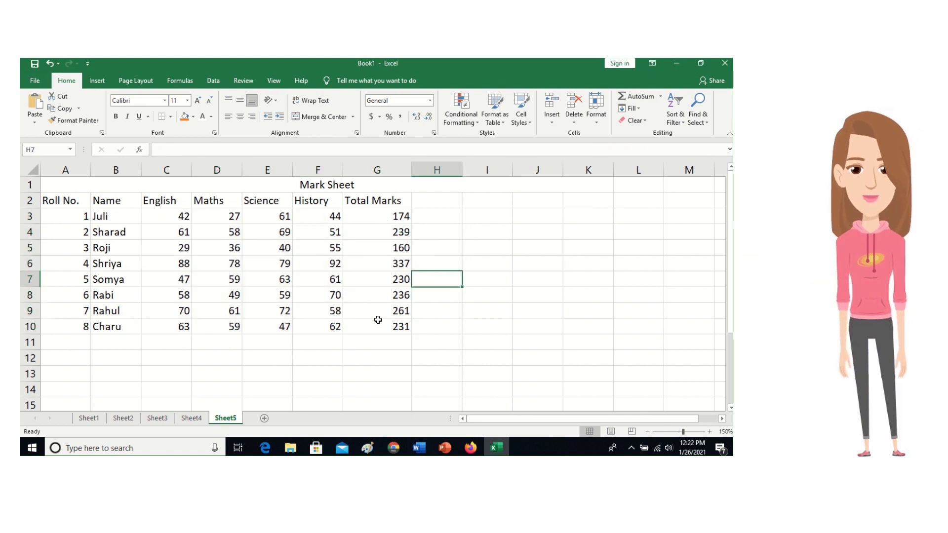
Make the Total Marks values in cells G3 through G10 bold.
click(430, 219)
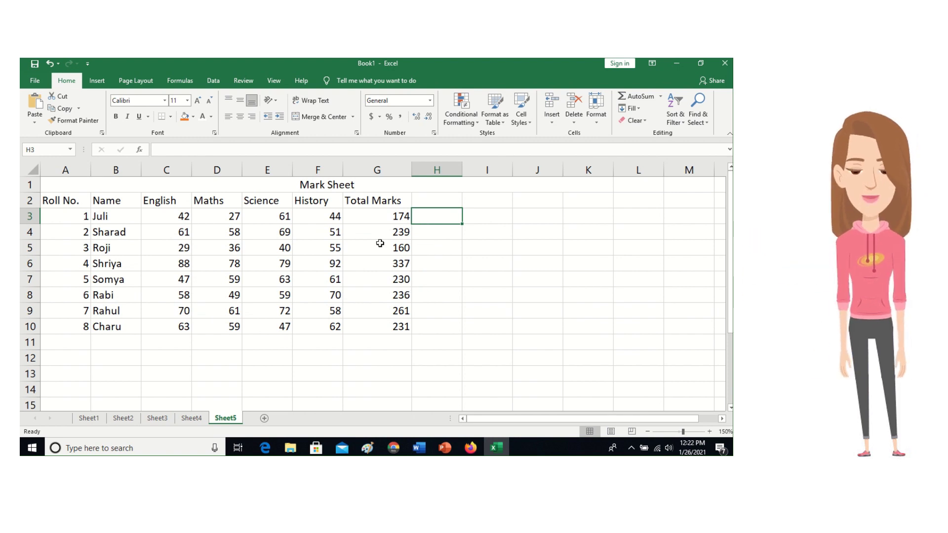
drag(372, 215, 373, 323)
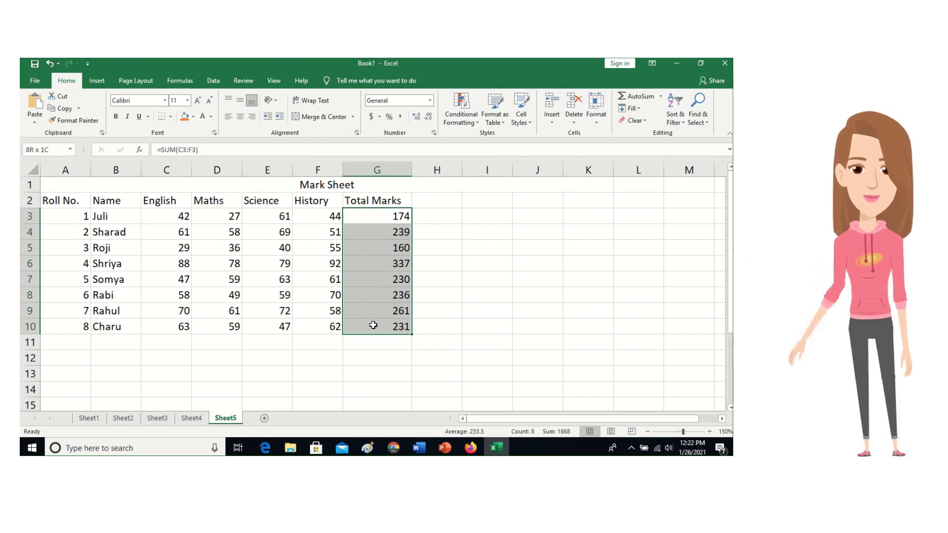
click(117, 117)
Add the column heading Result in cell H2, next to Total Marks.
click(430, 203)
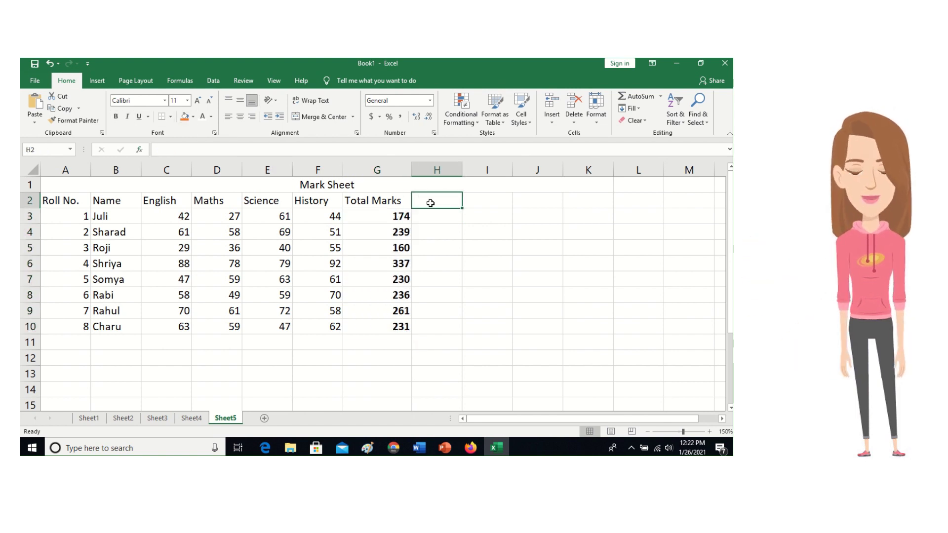
text(Result)
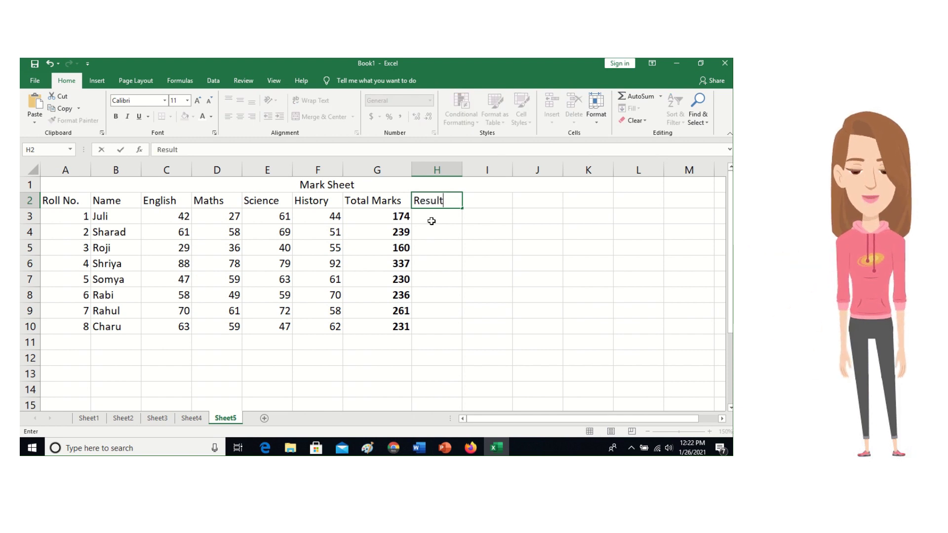
key(Return)
Enter the formula =IF(SUM(G3)>=250,"PASS","FAIL") in cell H3 to grade roll number 1.
text(=)
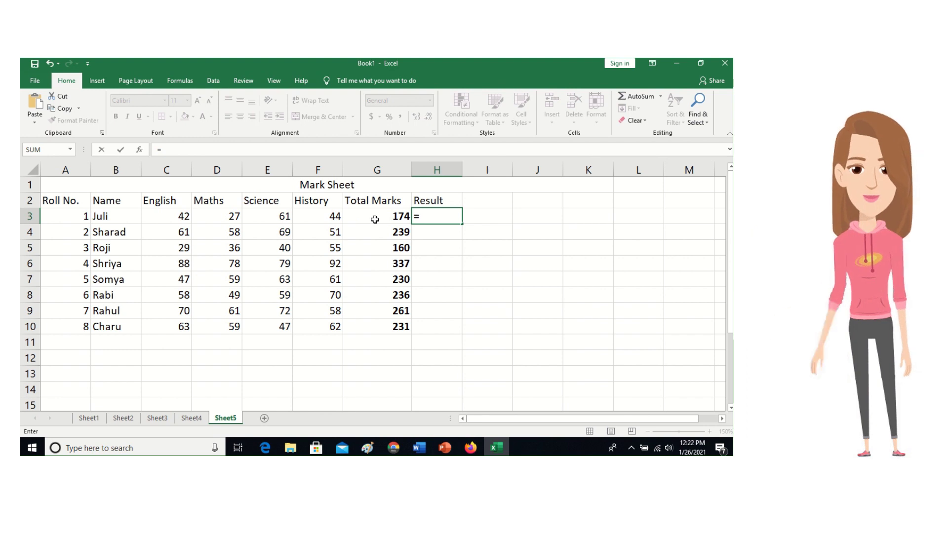
text(if)
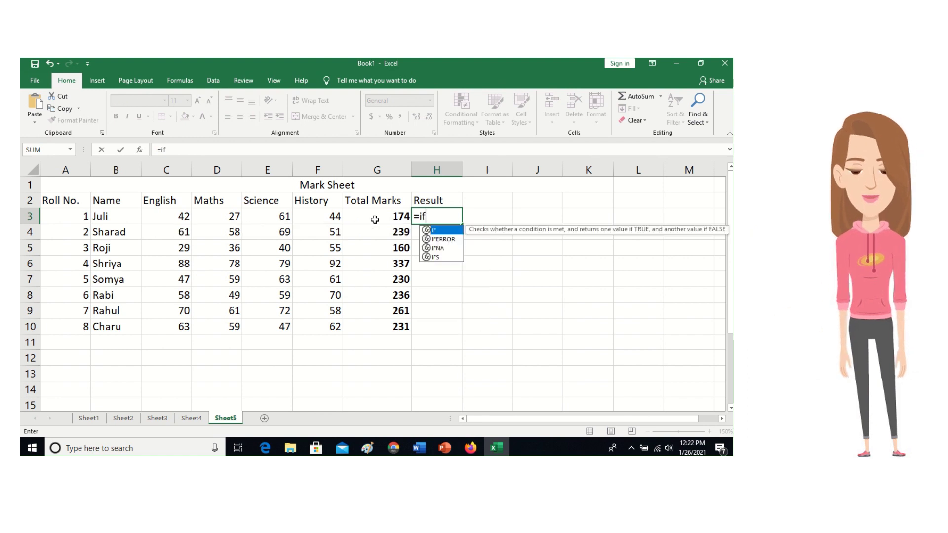
text((s)
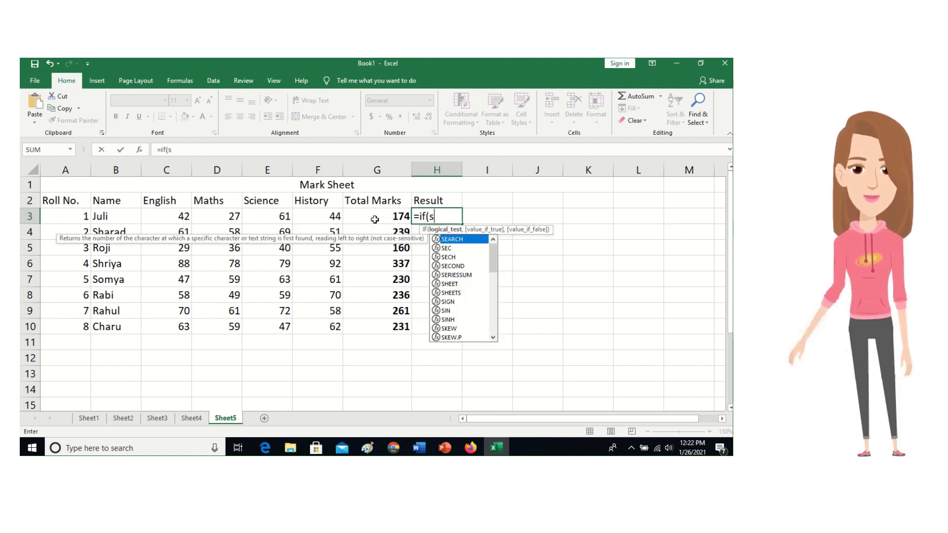
text(um()
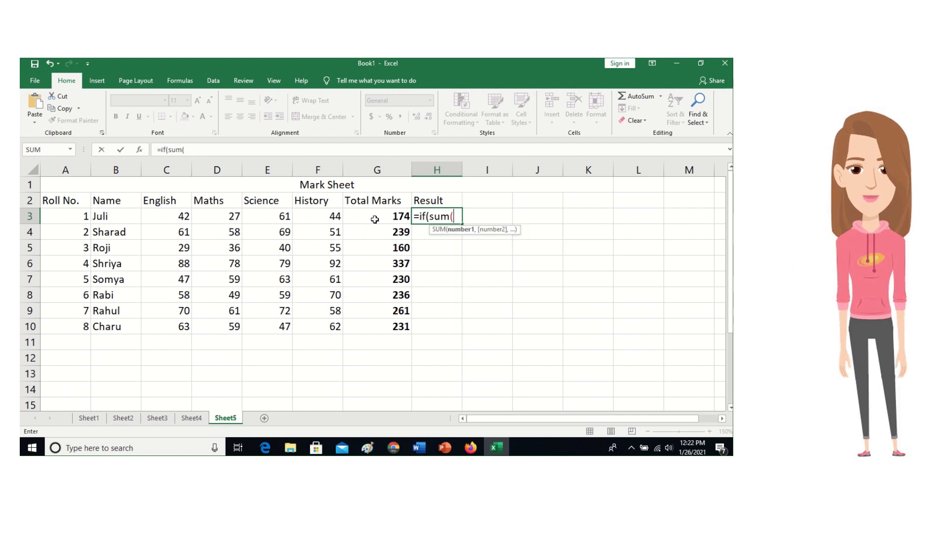
click(375, 219)
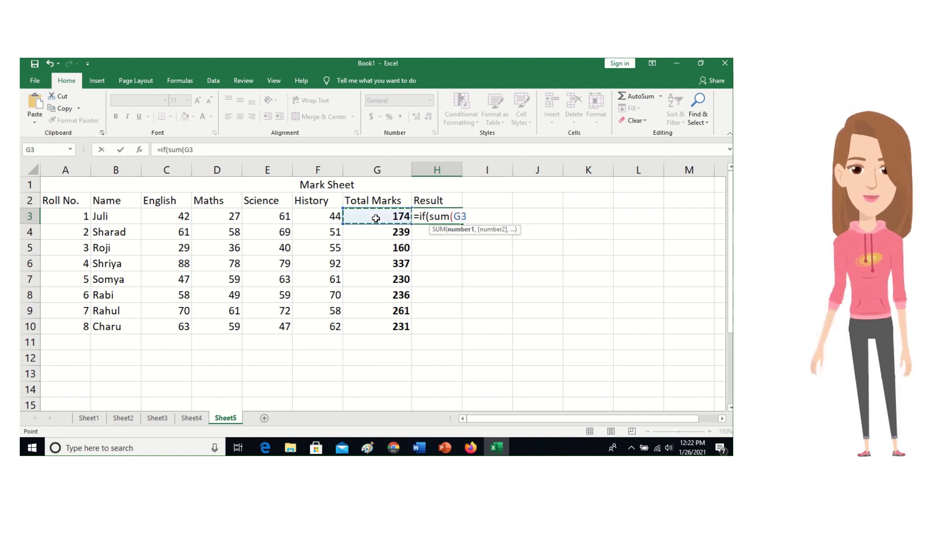
text()>=)
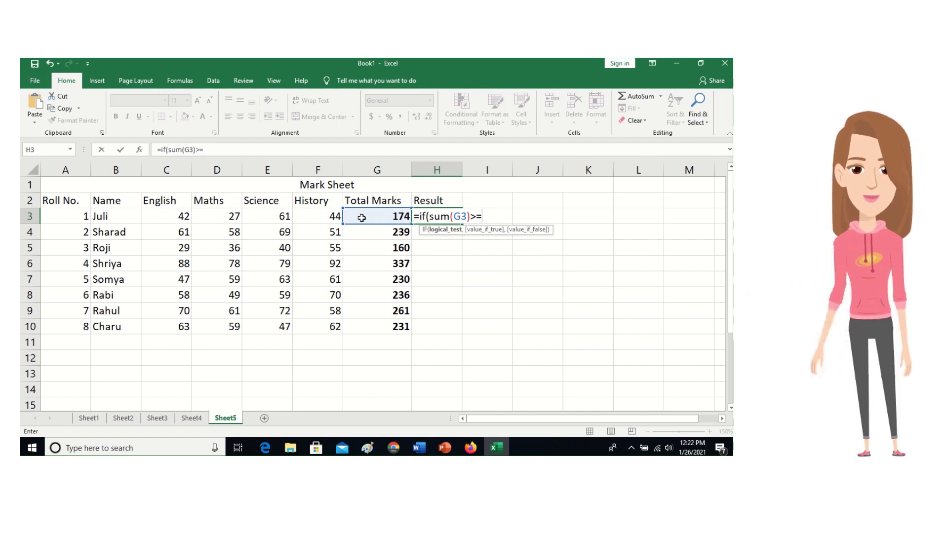
text(25)
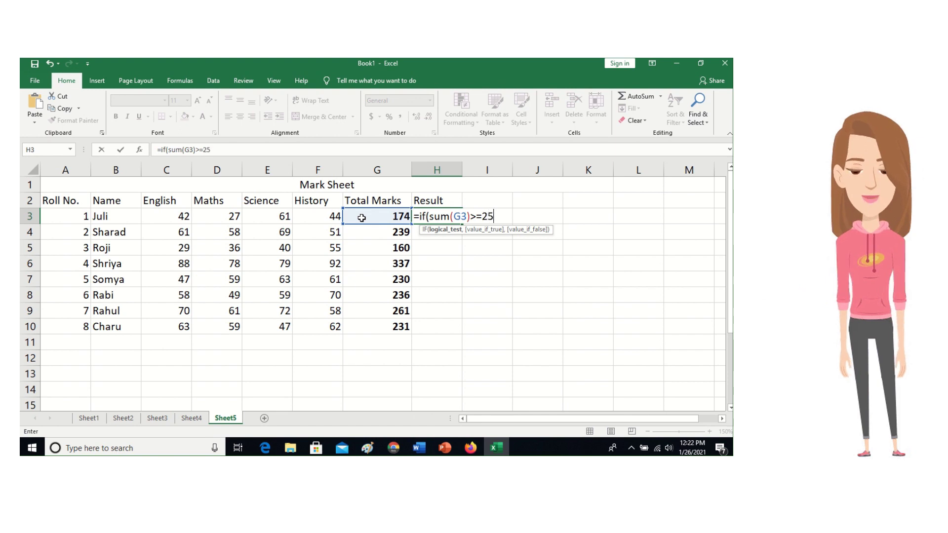
text(0,)
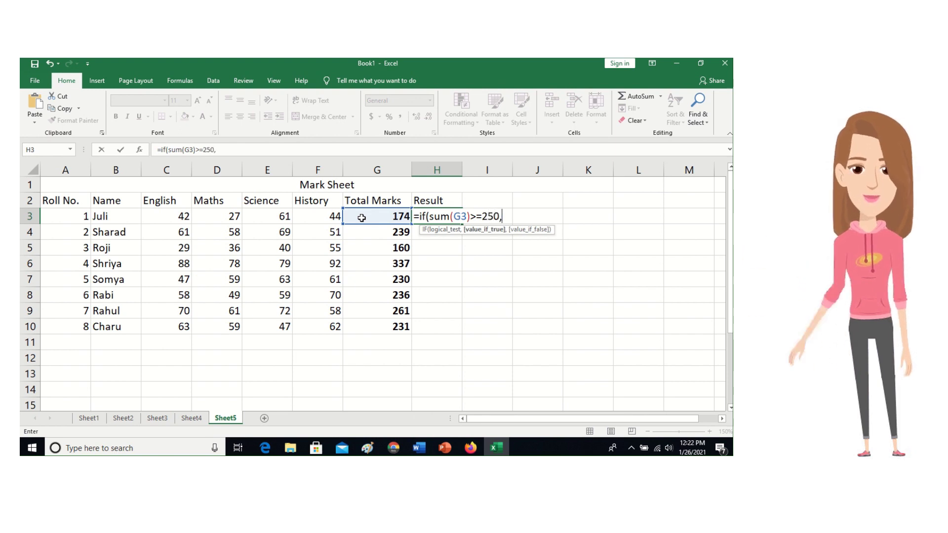
text(")
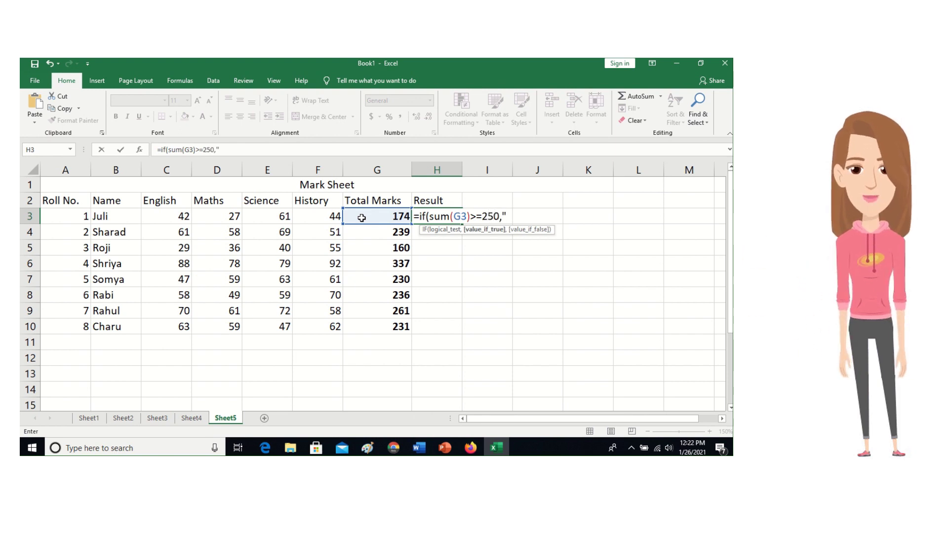
text(PASS",)
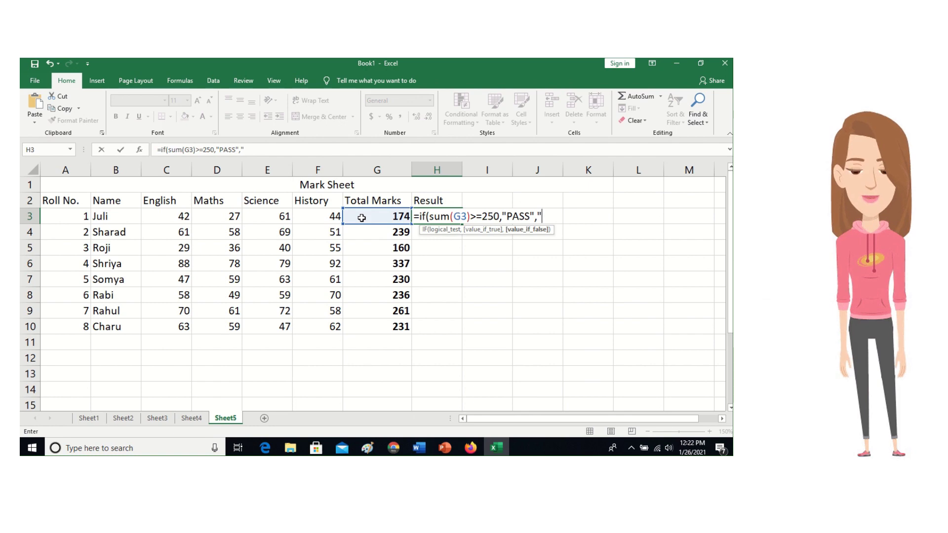
text(FAIL")
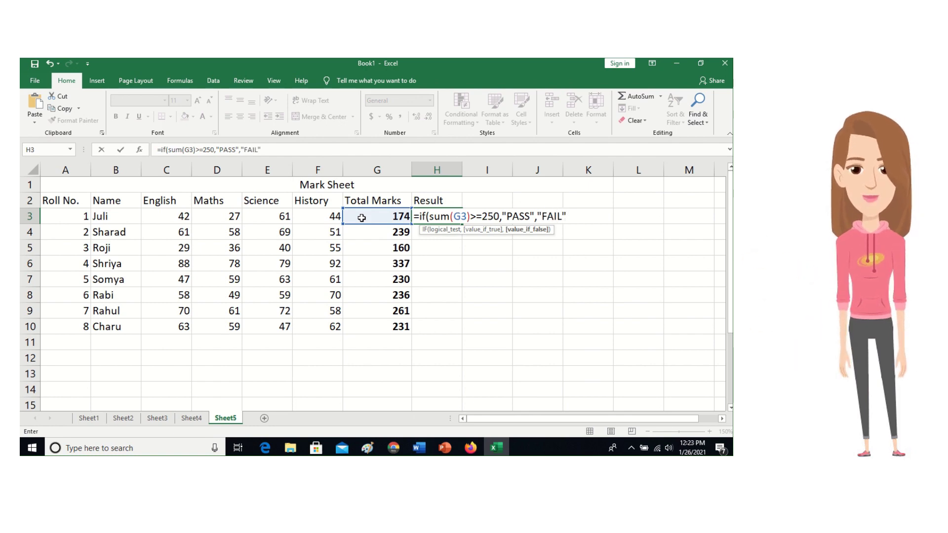
text())
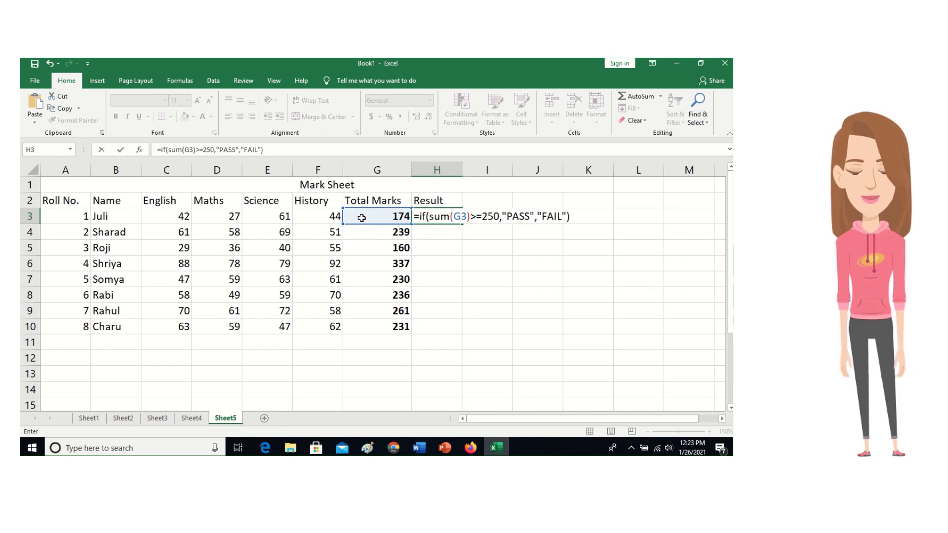
key(Return)
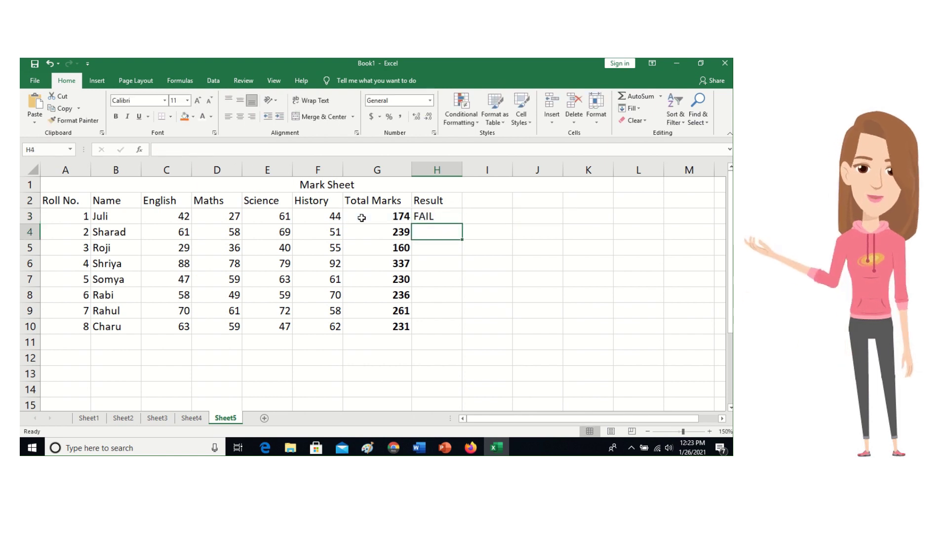
Fill the Result formula from H3 down through H10 for all the remaining students.
click(437, 218)
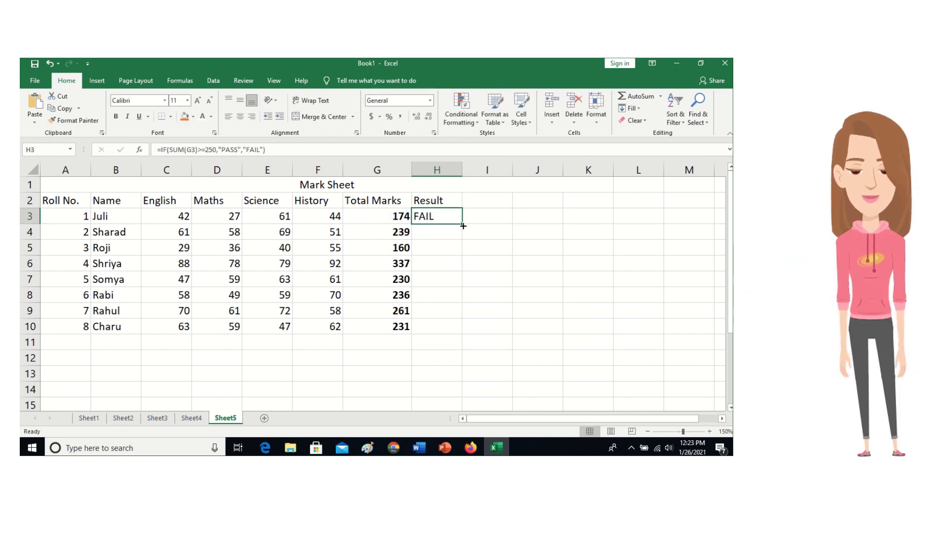
drag(463, 226, 461, 299)
drag(459, 332, 464, 332)
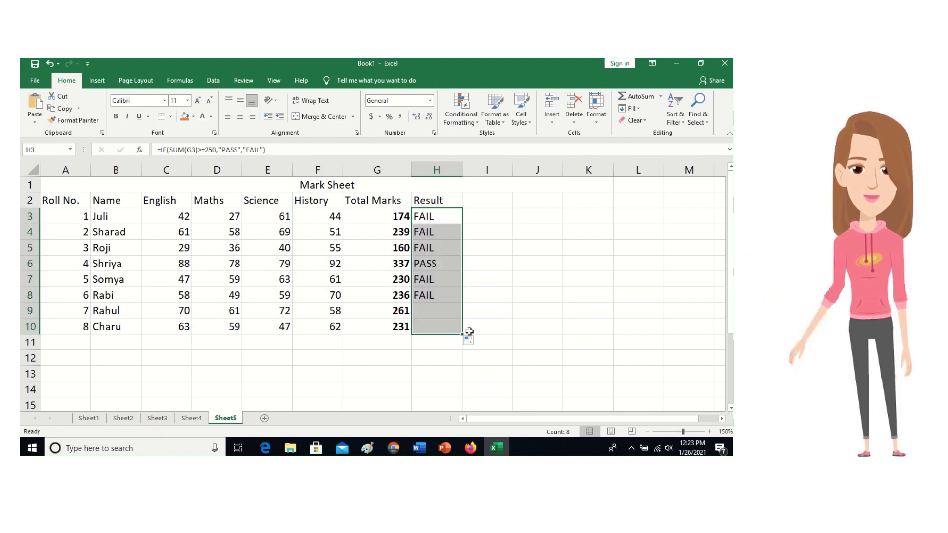
click(494, 324)
Apply an orange fill colour to the FAIL results in cells H3 through H5.
drag(446, 216, 444, 250)
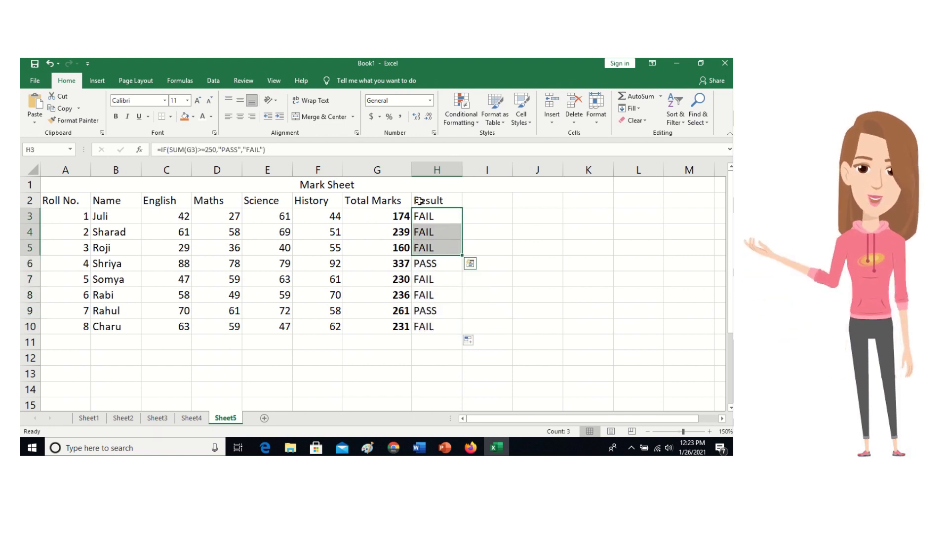
click(185, 118)
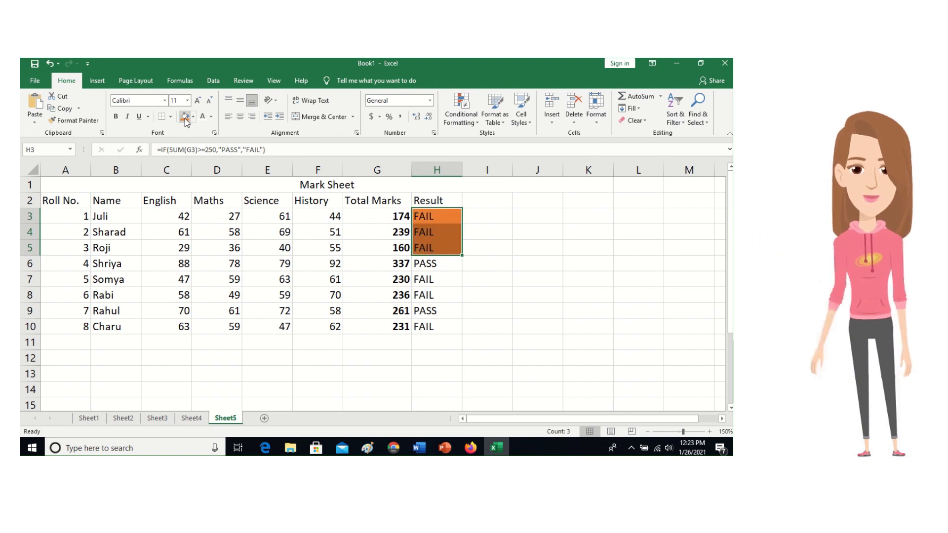
Apply a red fill colour to the FAIL results in cells H3:H5, H7:H8 and H10.
click(193, 117)
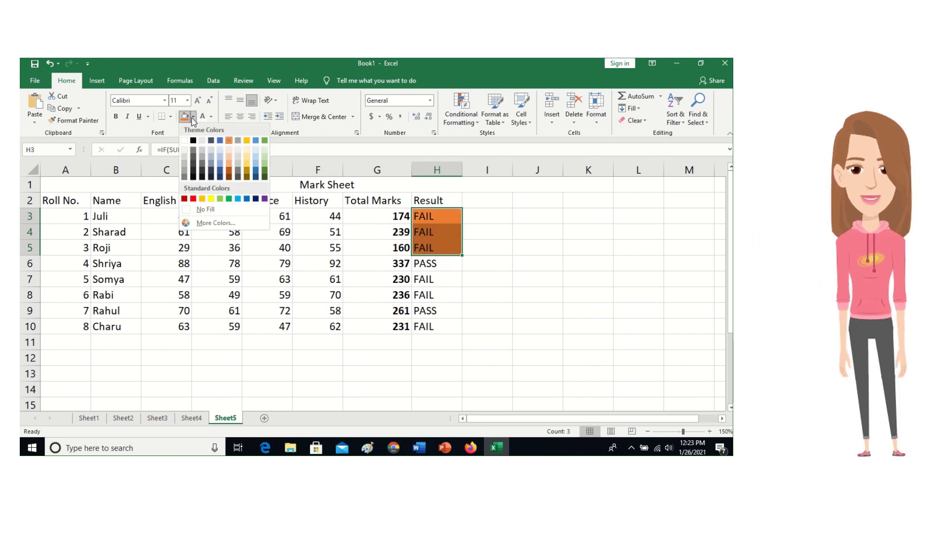
click(192, 199)
click(465, 288)
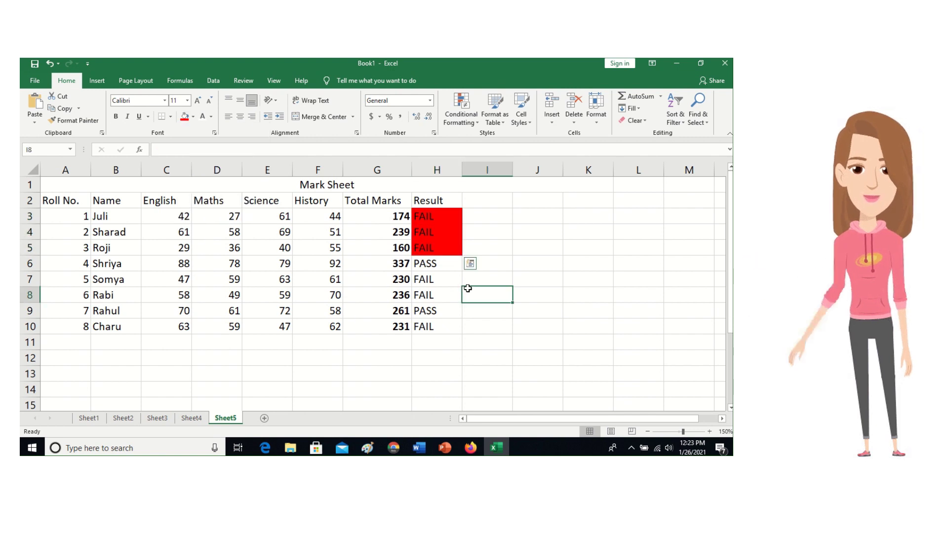
drag(434, 279, 432, 294)
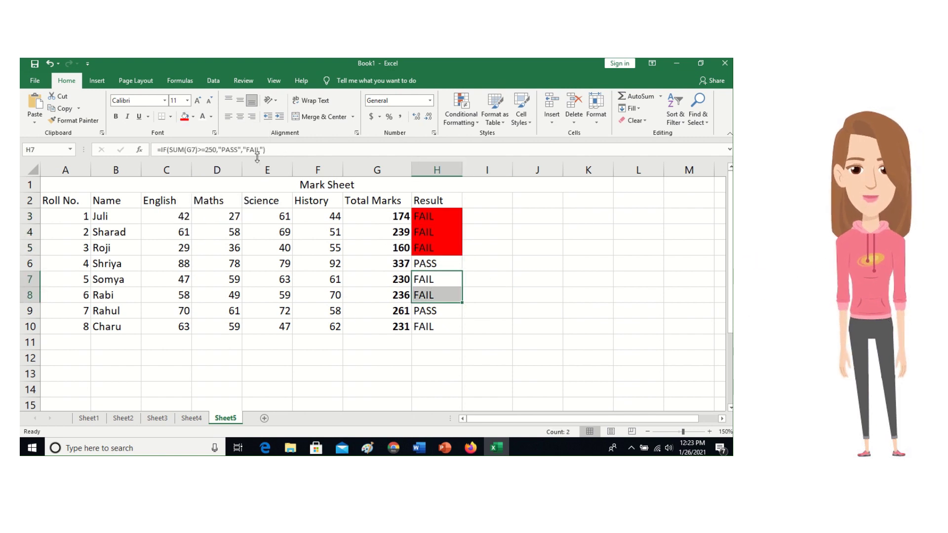
click(186, 117)
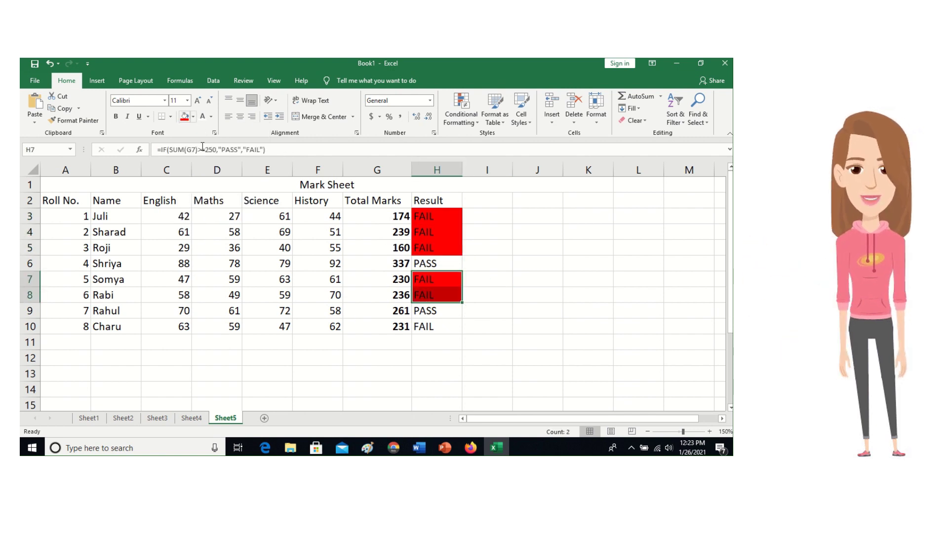
click(441, 326)
click(187, 119)
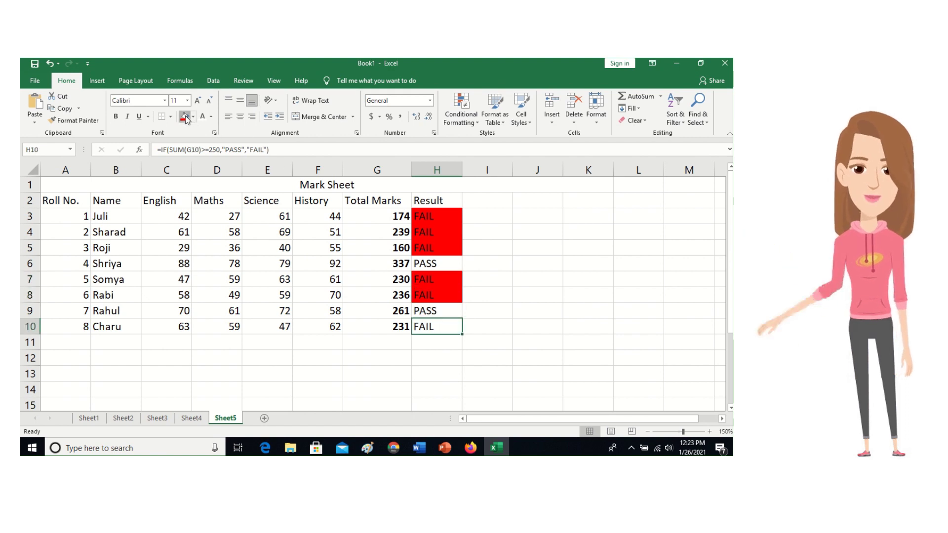
Change the font colour of the FAIL results in H3:H5, H7:H8 and H10 to white.
drag(438, 215, 434, 246)
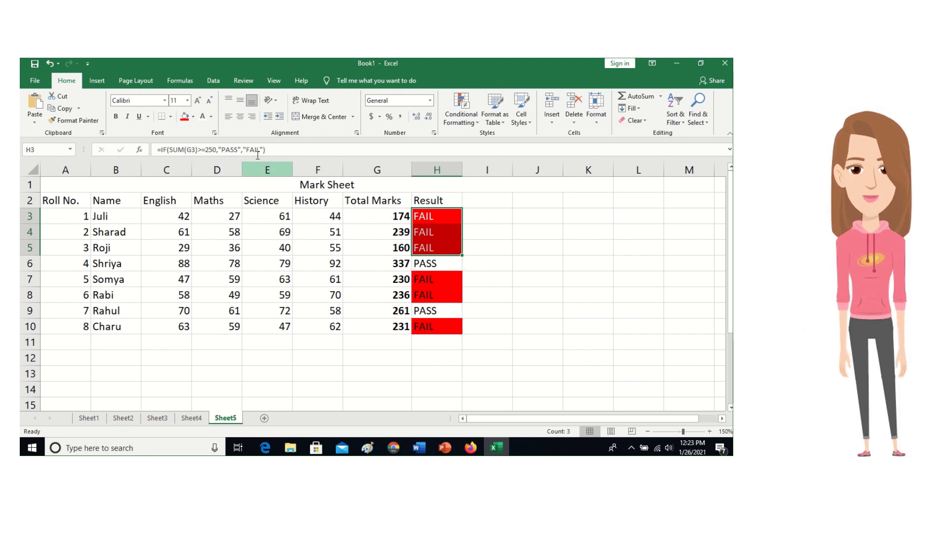
drag(436, 280, 436, 295)
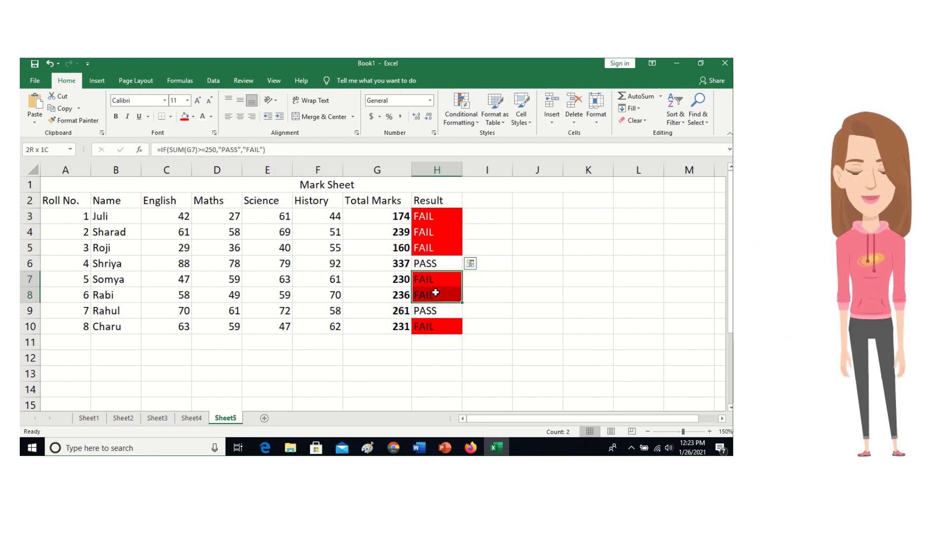
click(202, 117)
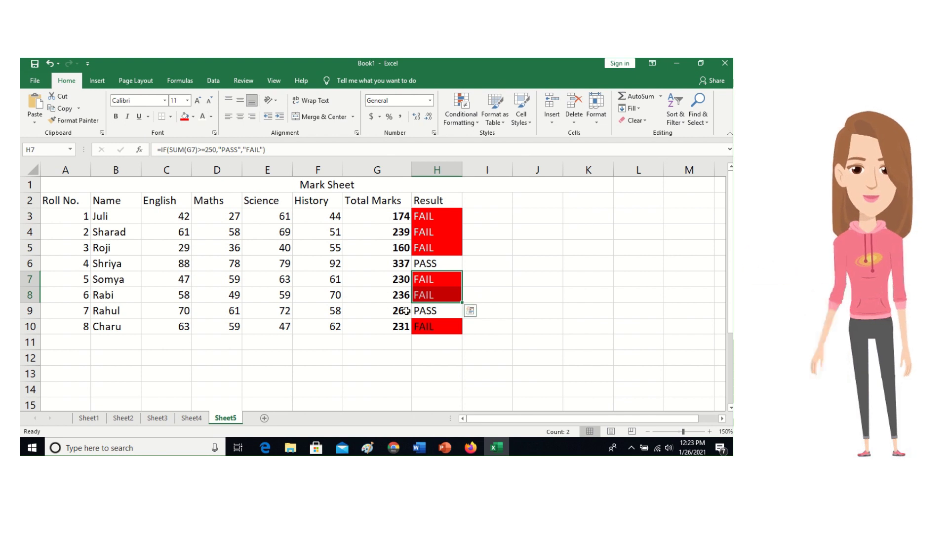
click(427, 325)
click(202, 117)
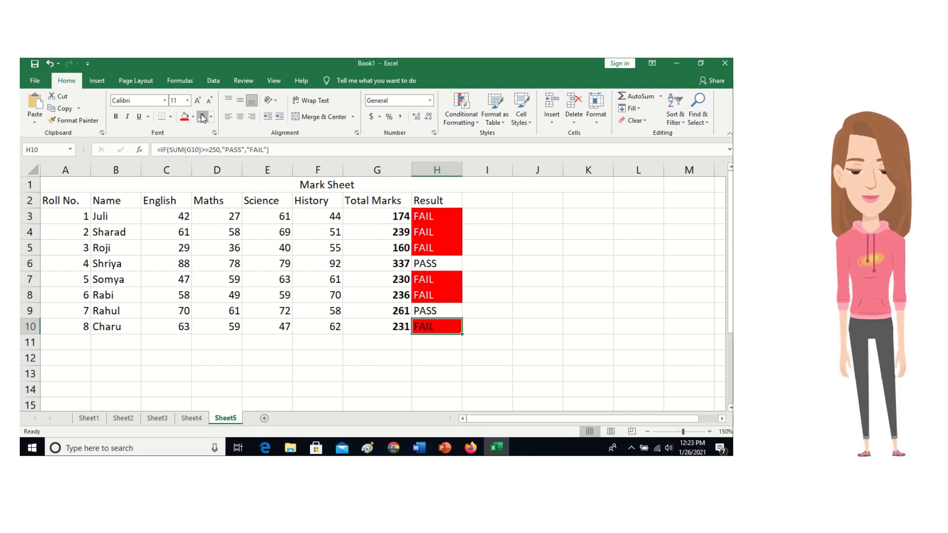
click(557, 346)
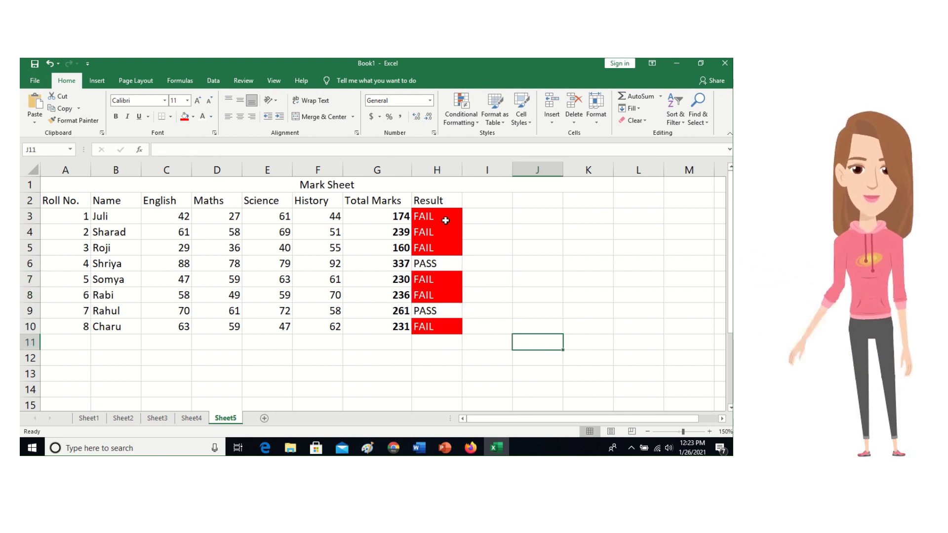
Centre the PASS and FAIL results horizontally in cells H3 through H10.
drag(446, 216, 446, 330)
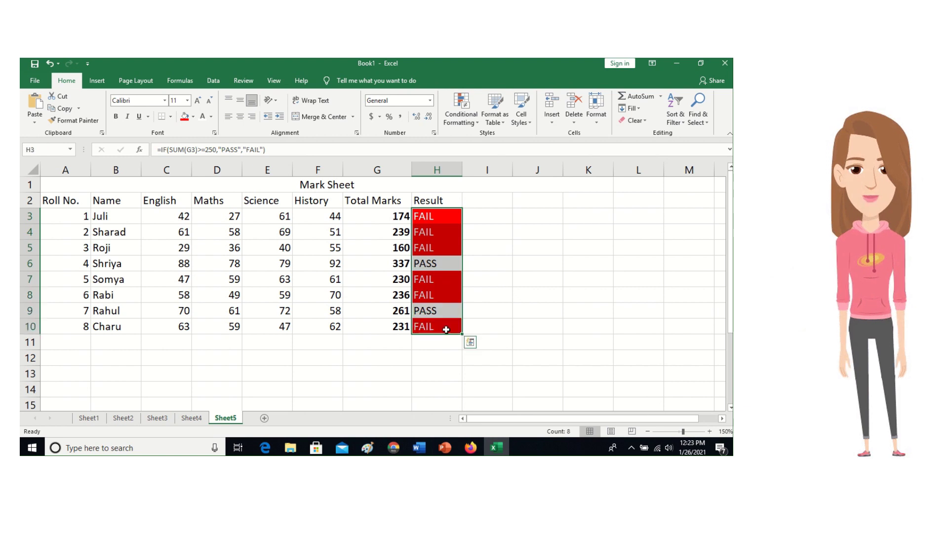
click(240, 117)
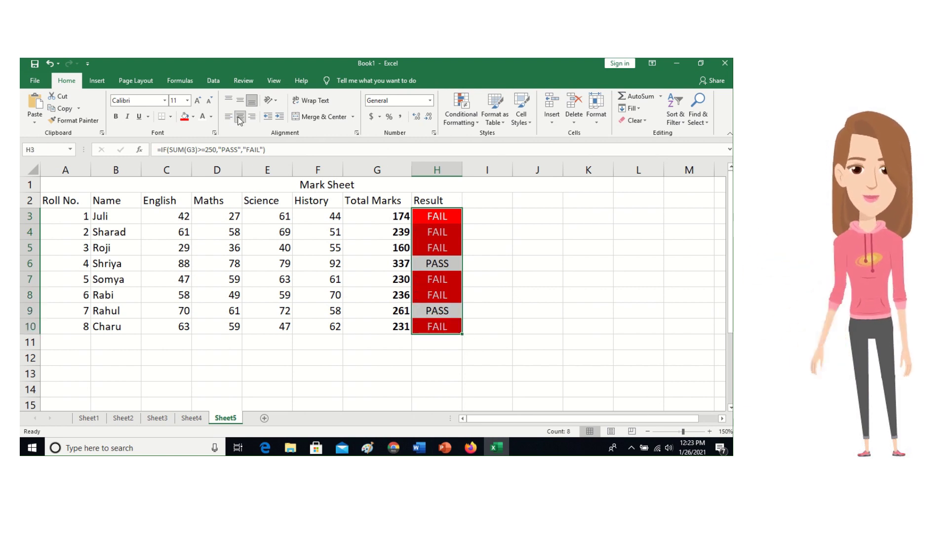
click(508, 281)
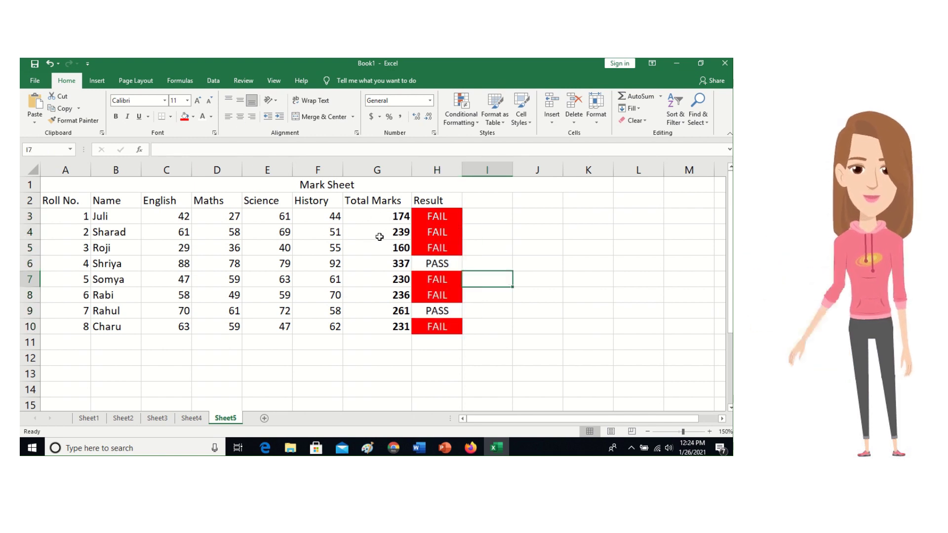
Centre the subject marks in C3:F10 and the total marks in G3:G10 horizontally.
drag(154, 222, 328, 329)
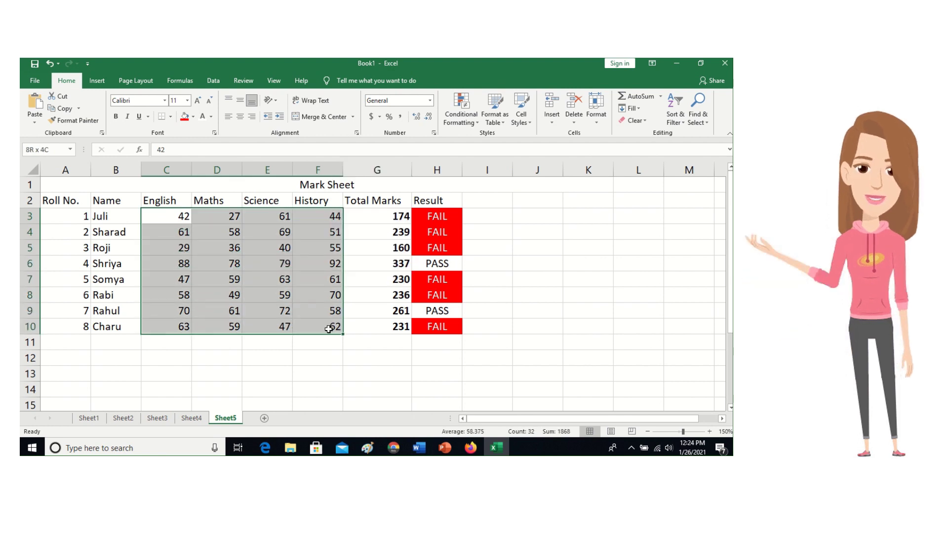
click(240, 117)
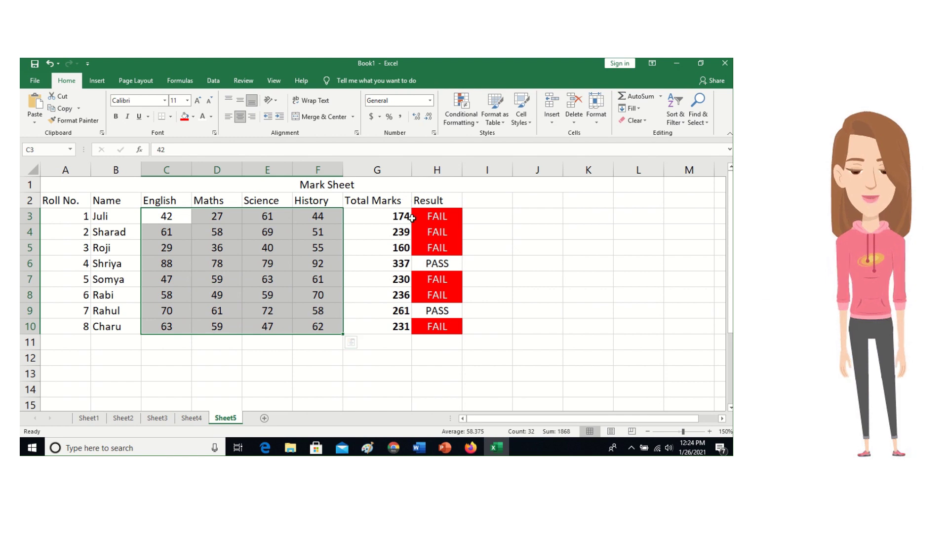
drag(380, 217, 376, 328)
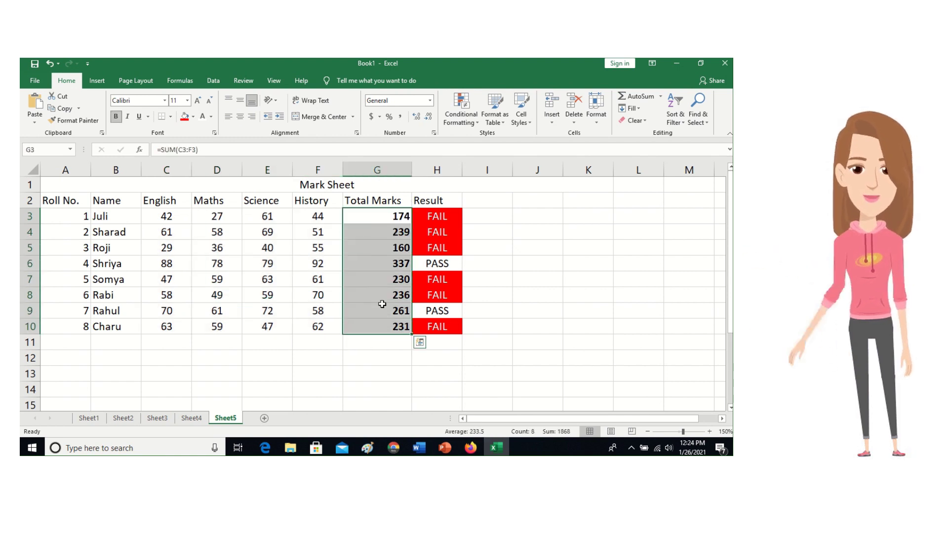
click(241, 116)
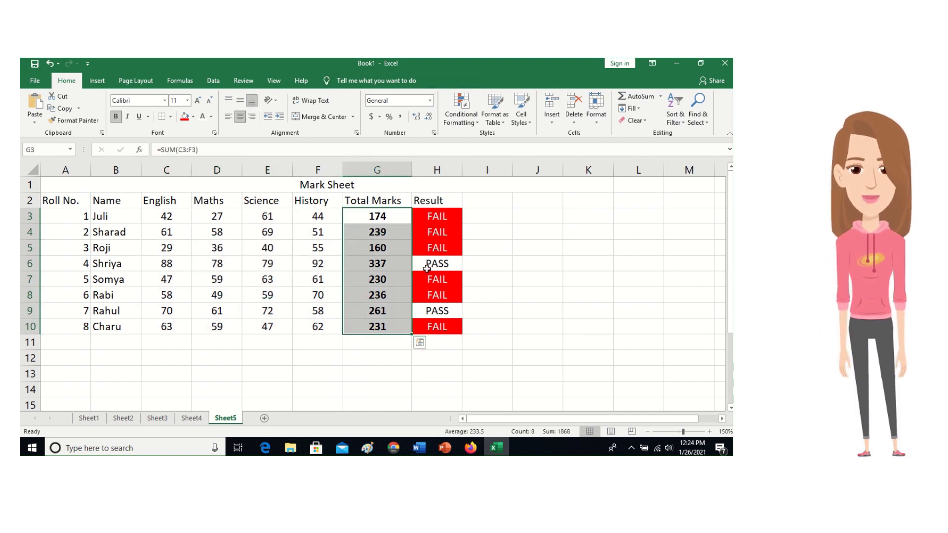
click(507, 333)
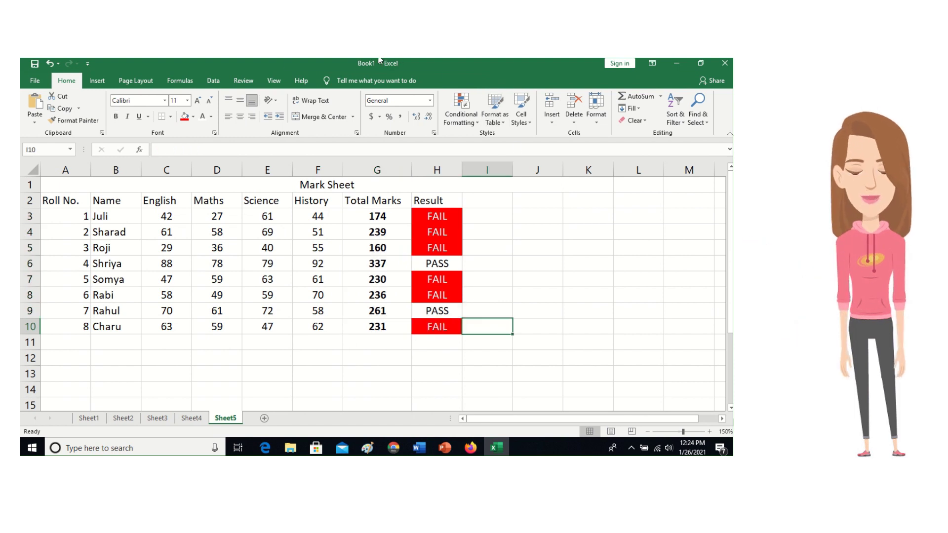